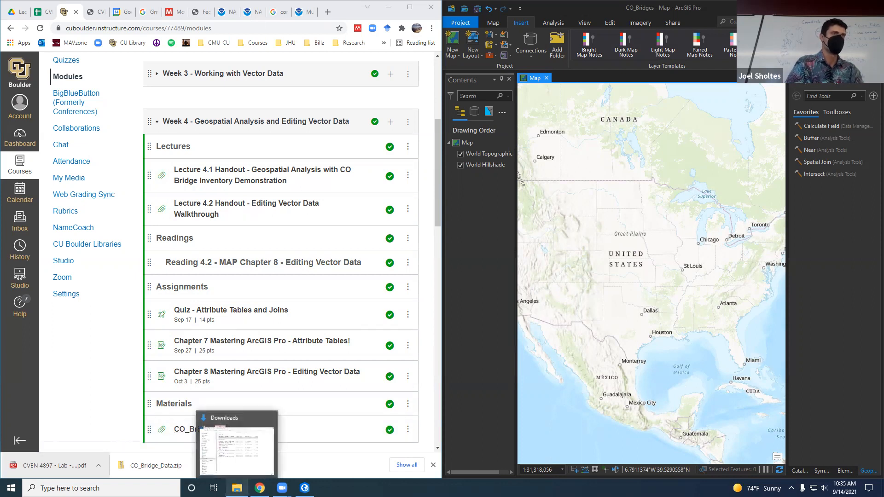
Check the project files in the Documents\ArcGIS\Projects\CO_Bridges folder, then put the file window away
click(236, 488)
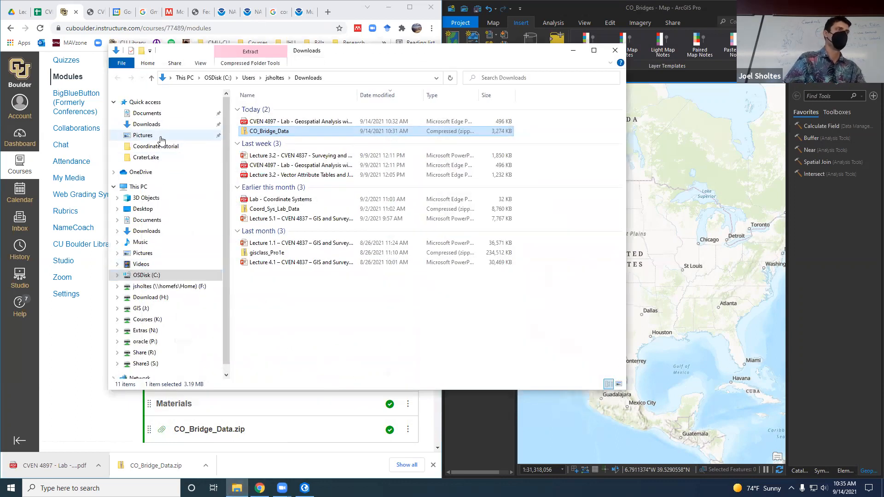
click(154, 220)
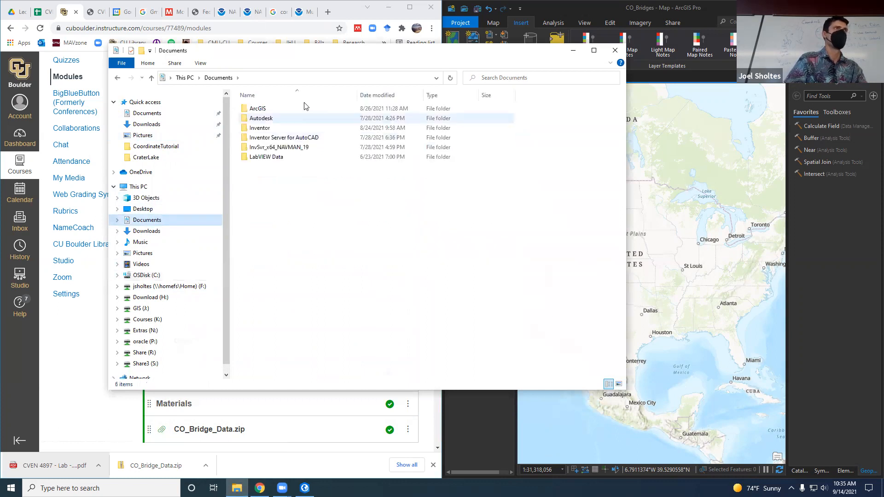
double_click(277, 111)
click(287, 110)
double_click(286, 111)
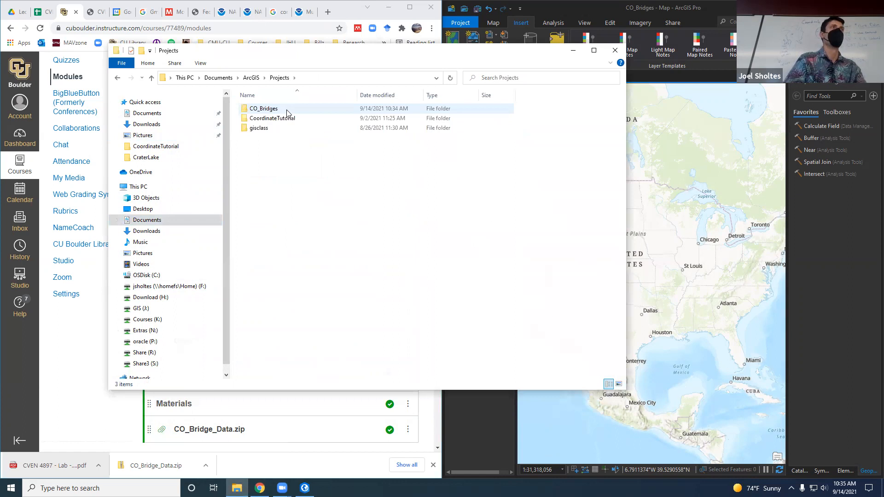
click(286, 113)
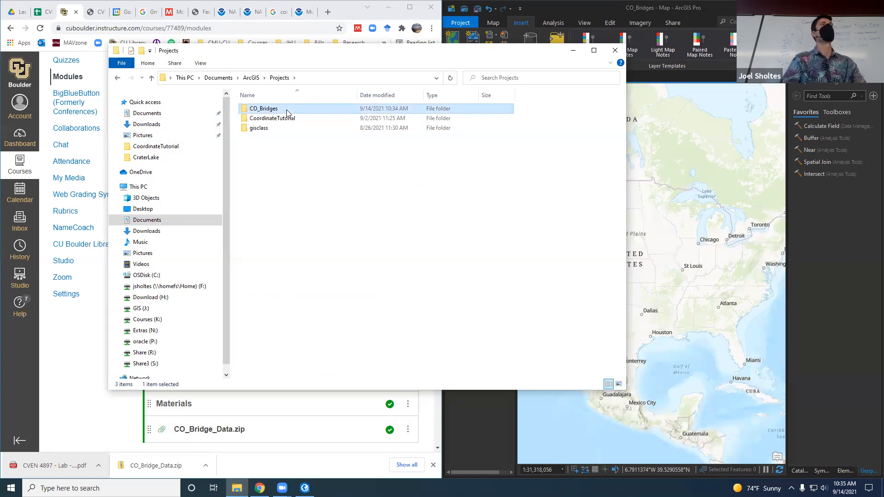
double_click(287, 113)
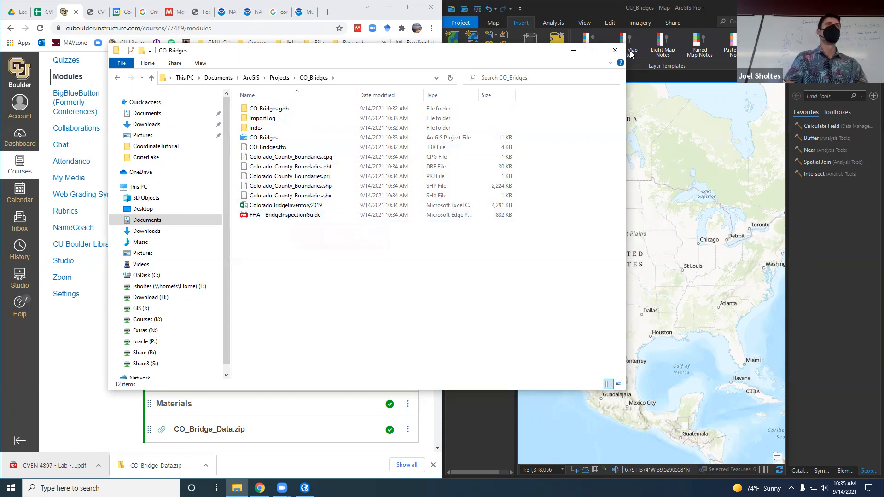
click(573, 50)
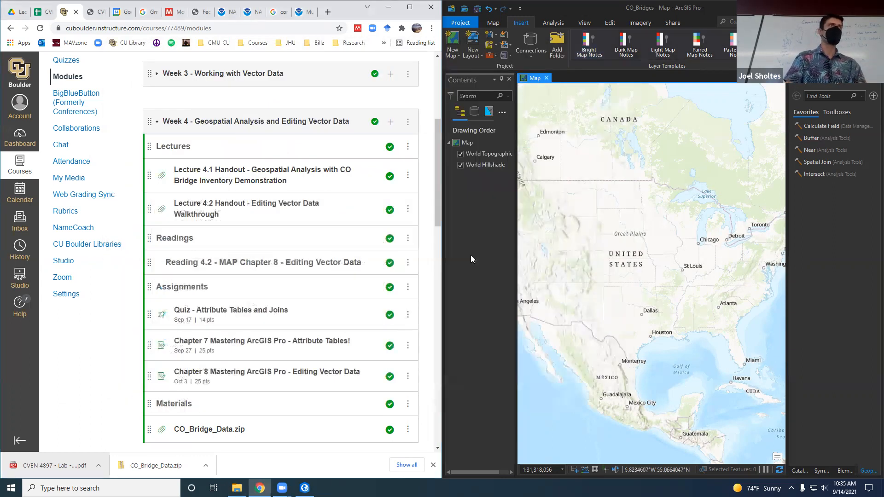
Open the most recent CVEN 4897 geospatial analysis lab PDF from the Downloads folder
click(237, 488)
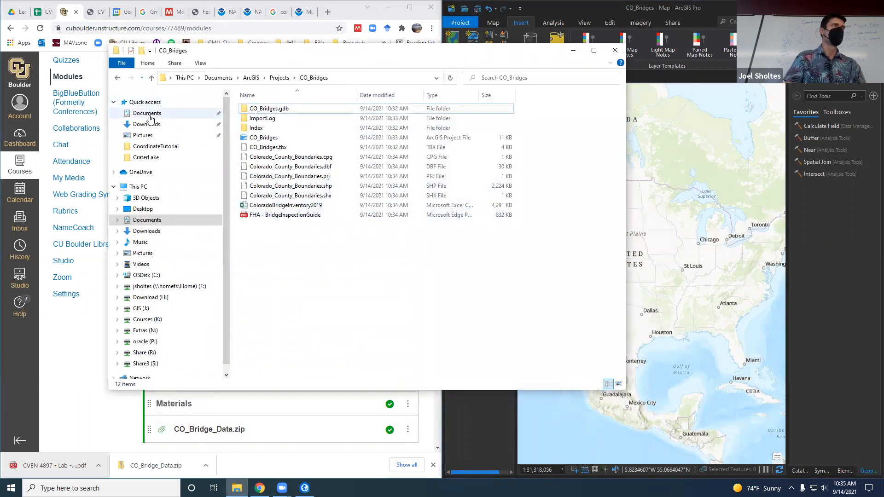
click(161, 126)
double_click(269, 122)
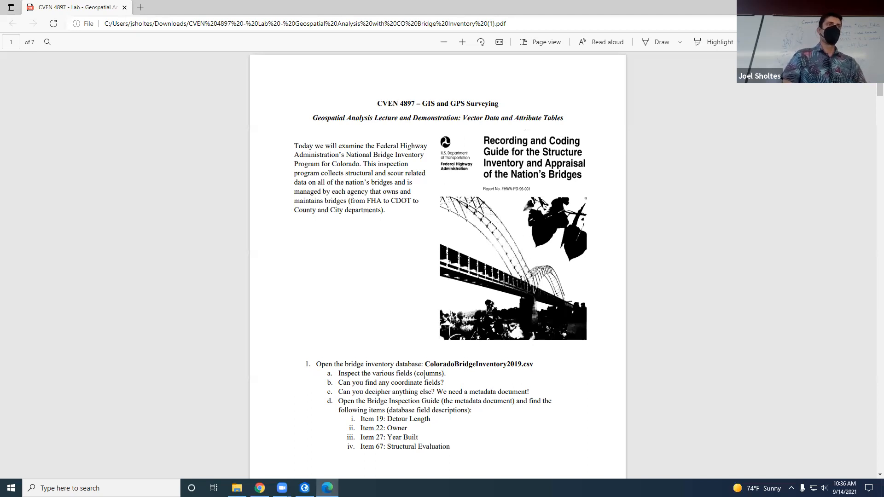
Review task 1 of the lab handout and place the PDF window side by side with ArcGIS Pro
double_click(482, 365)
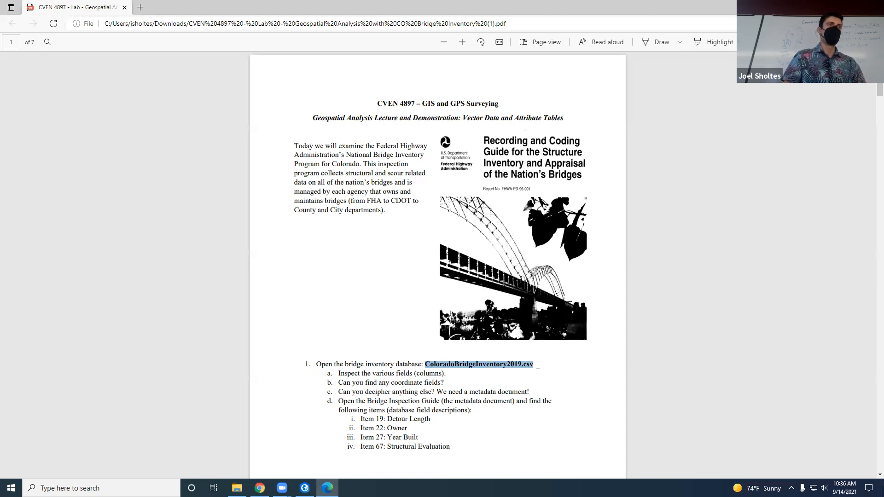
click(520, 366)
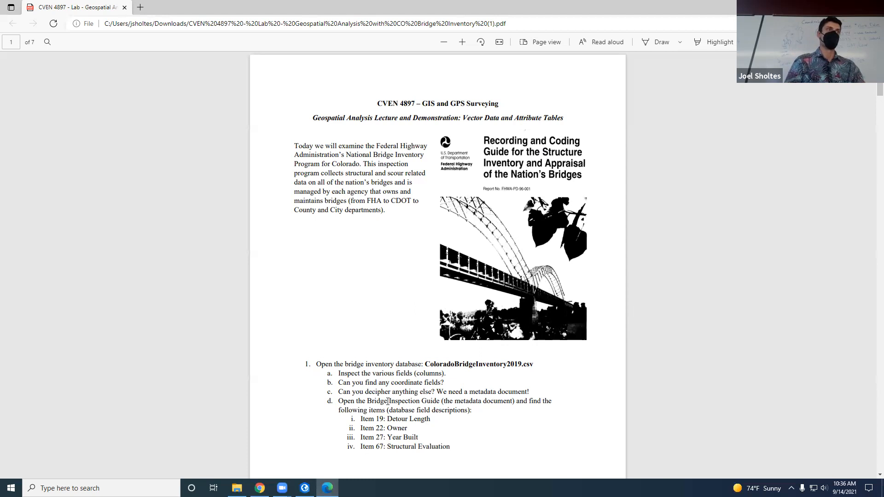
scroll(388, 400, down, 3)
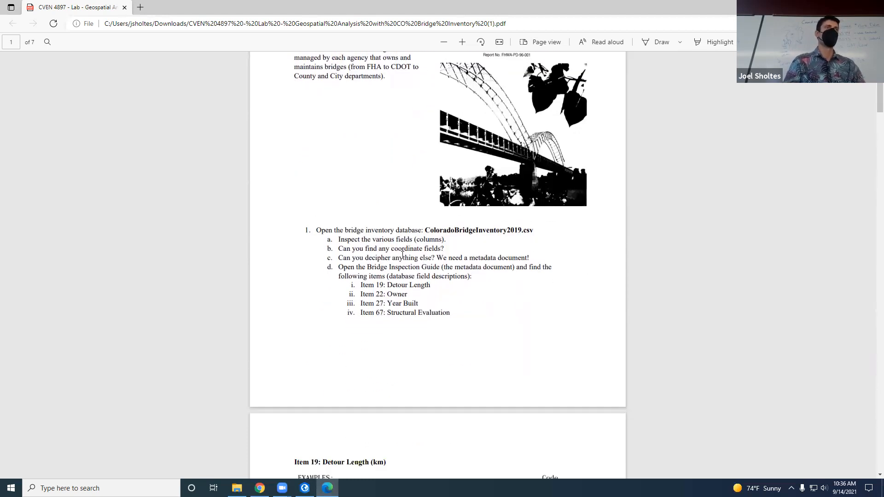
drag(320, 233, 539, 235)
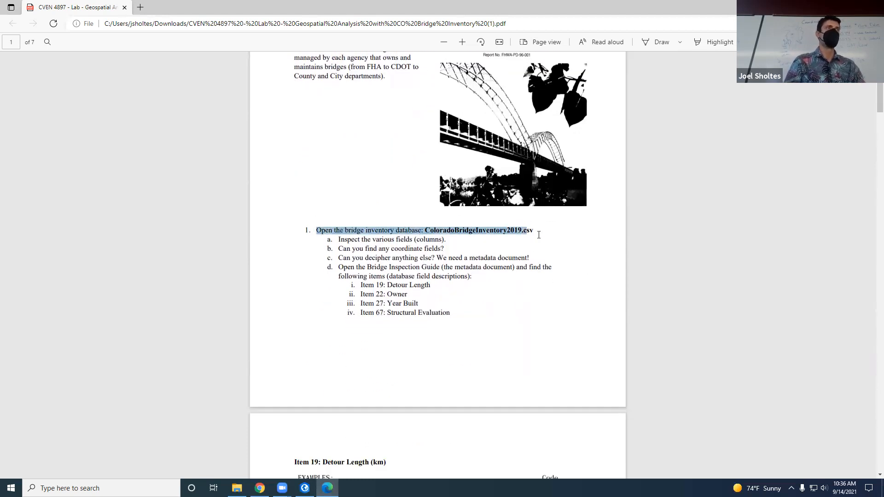
click(421, 258)
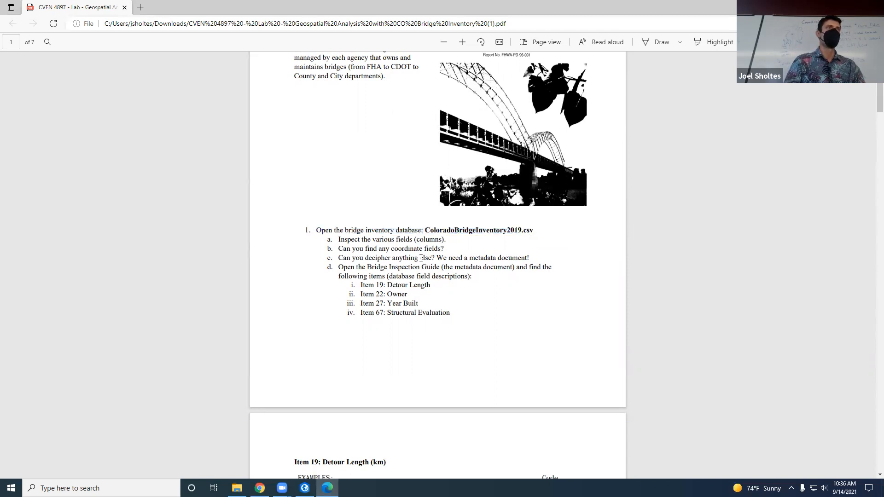
key(super+Left)
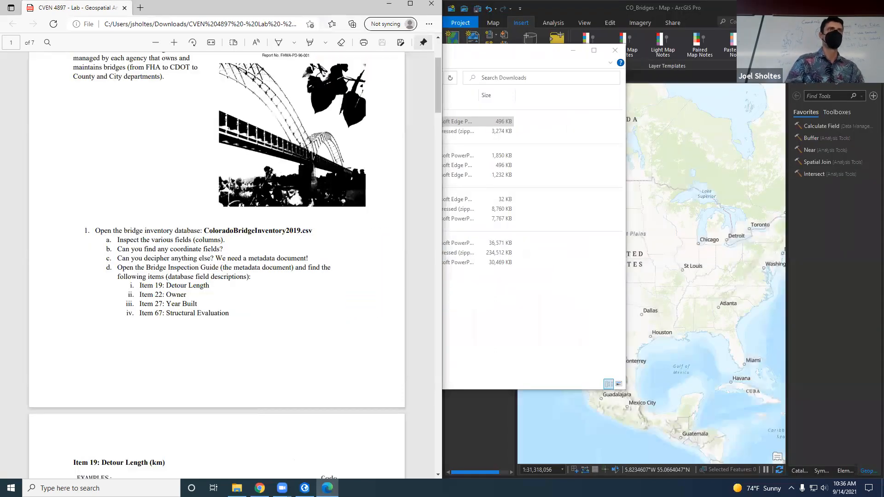
click(473, 432)
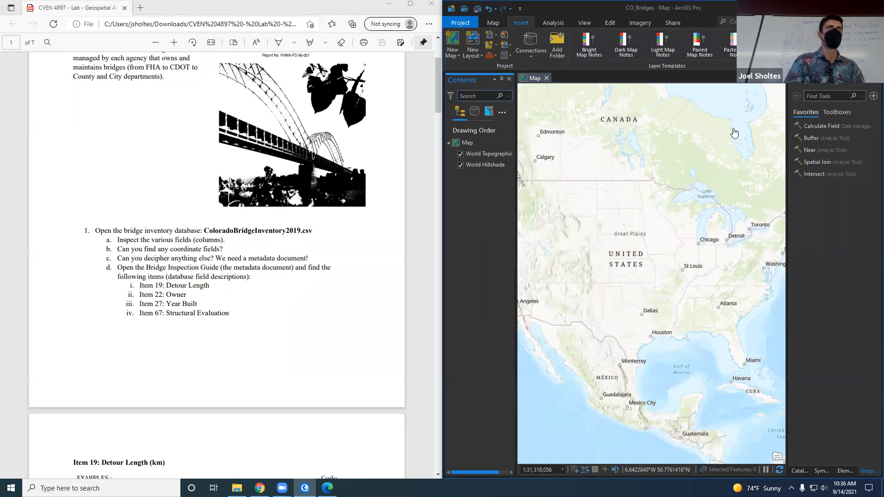
Add ColoradoBridgeInventory2019.csv from the project's CO_Bridges folder to the map as a standalone table
click(798, 470)
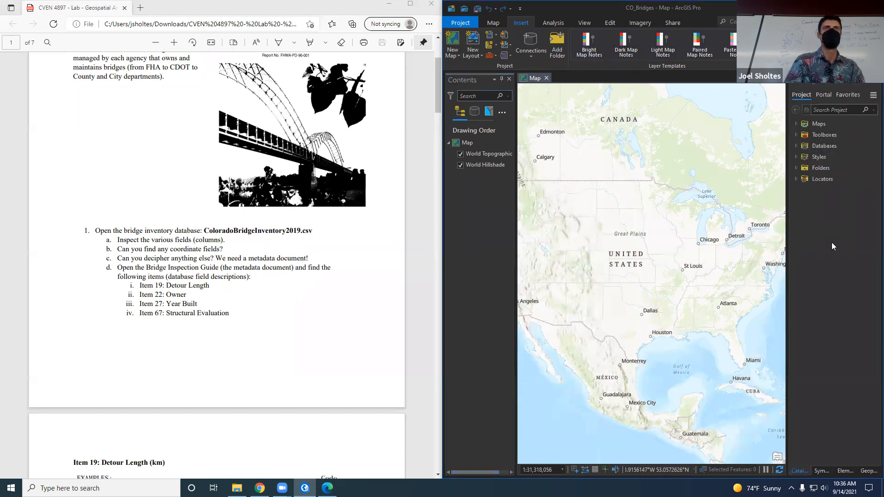
click(796, 168)
click(804, 179)
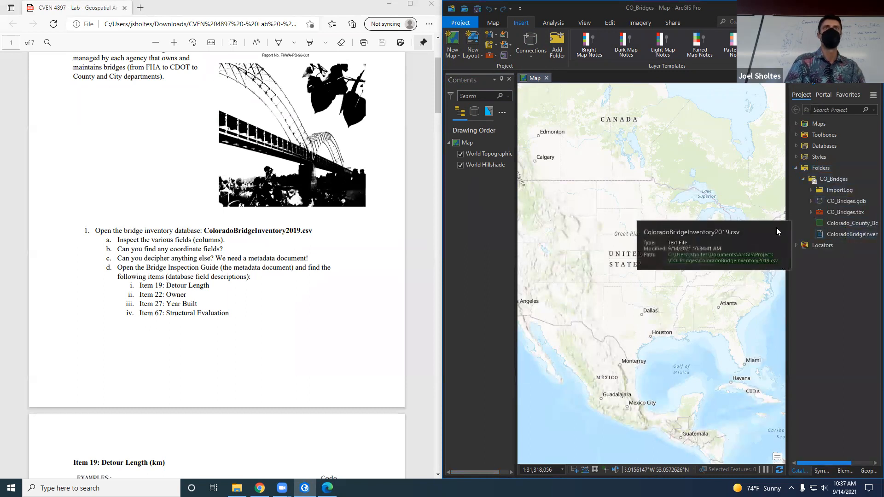
drag(784, 222, 755, 222)
click(826, 235)
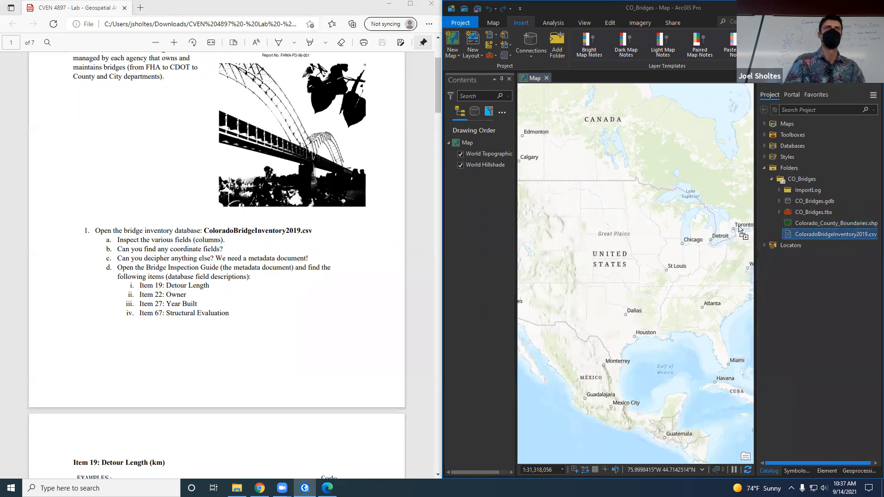
click(671, 213)
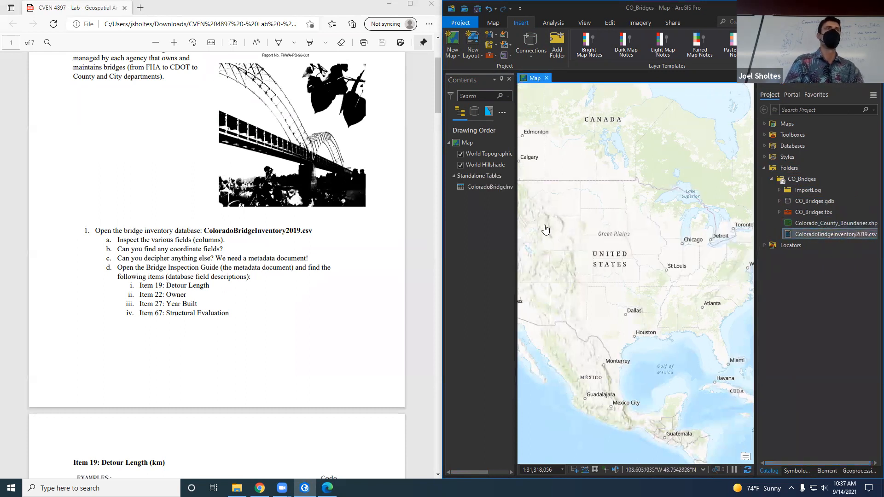
Open the attribute table of the ColoradoBridgeInventory2019.csv standalone table
drag(554, 237, 592, 230)
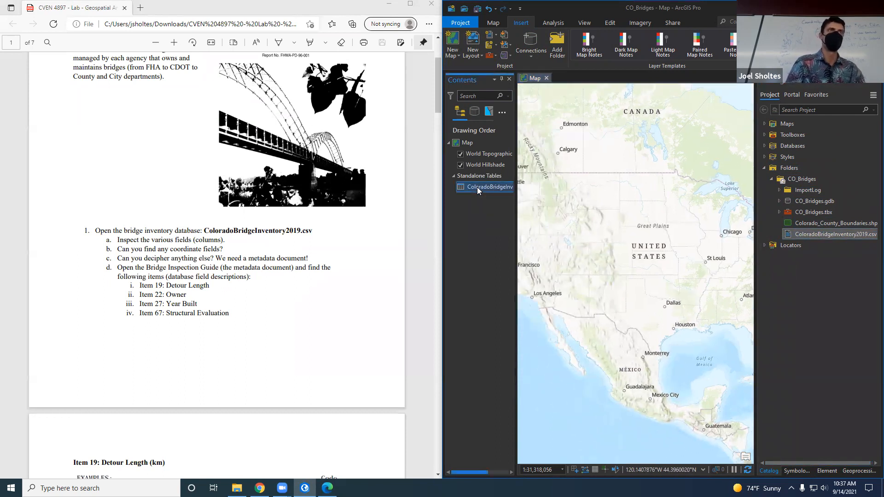
right_click(478, 188)
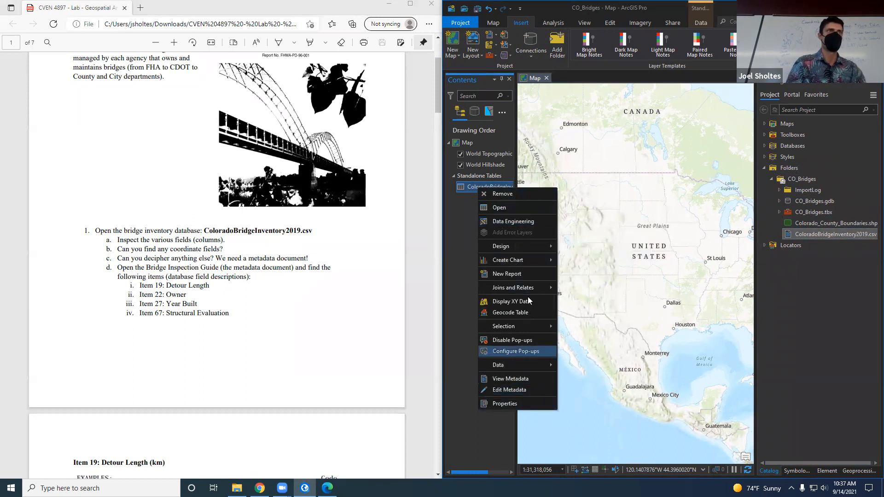
click(507, 208)
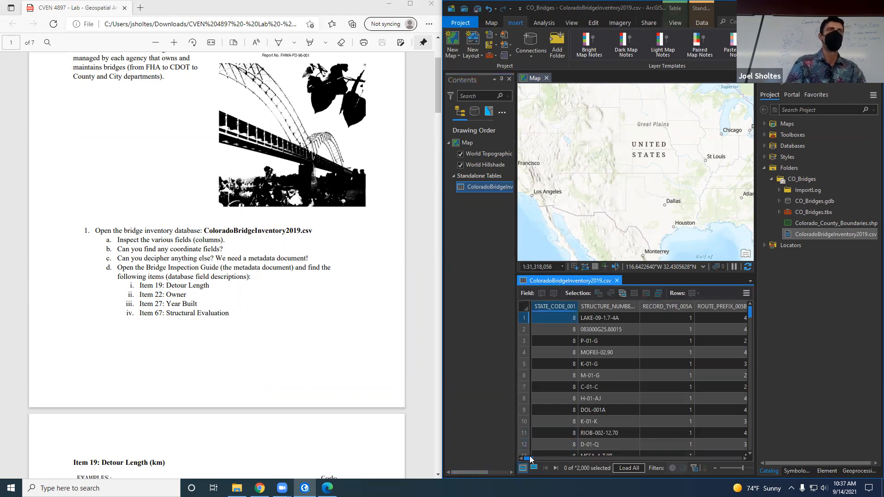
Examine the bridge inventory table for coordinate fields, comparing the degree, minute and second columns with LAT_DEC and LON_DEC
scroll(569, 460, right, 5)
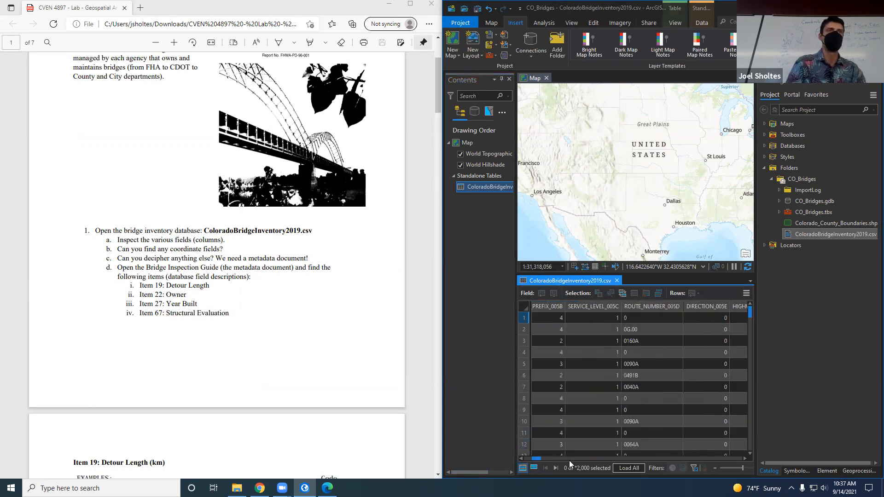
scroll(568, 459, right, 2)
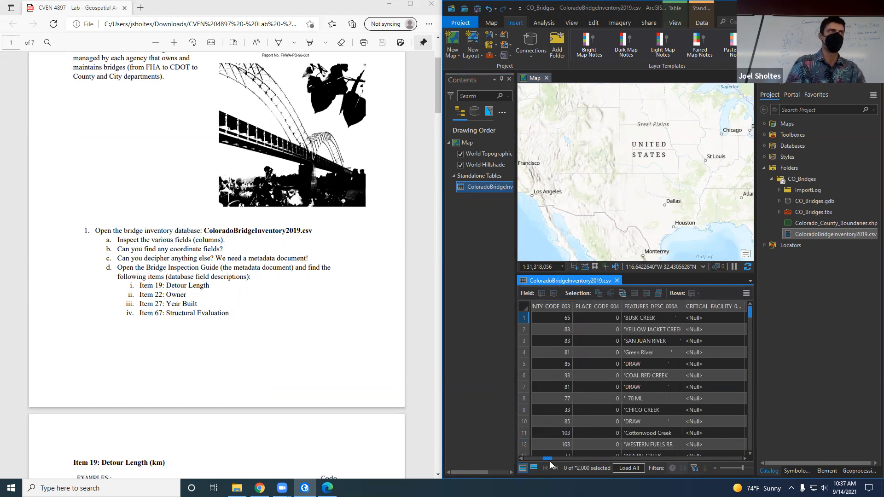
drag(547, 458, 745, 476)
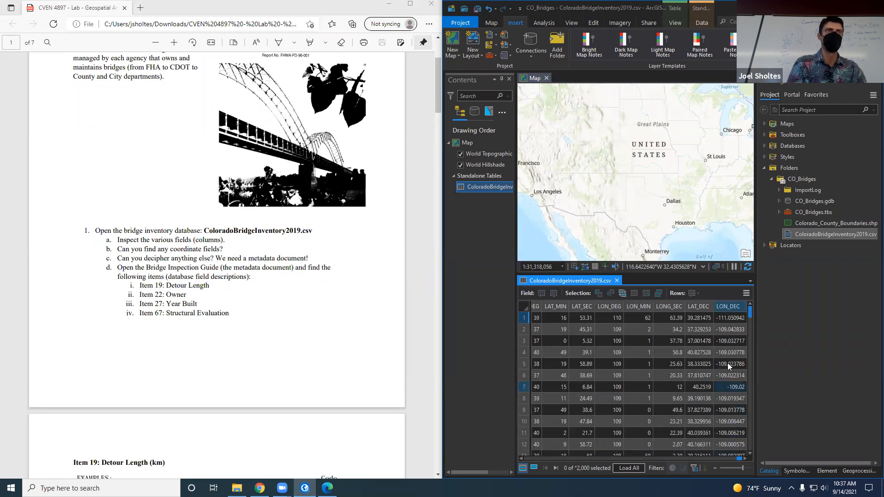
click(719, 387)
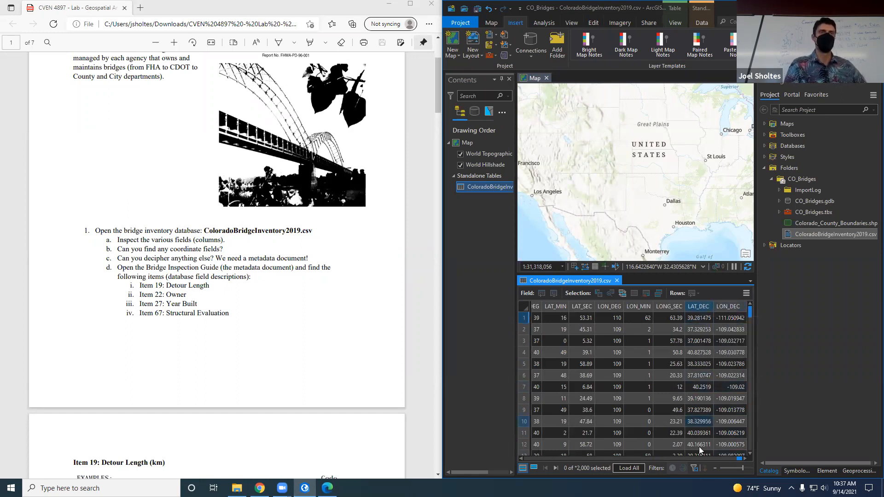
mouse_move(700, 307)
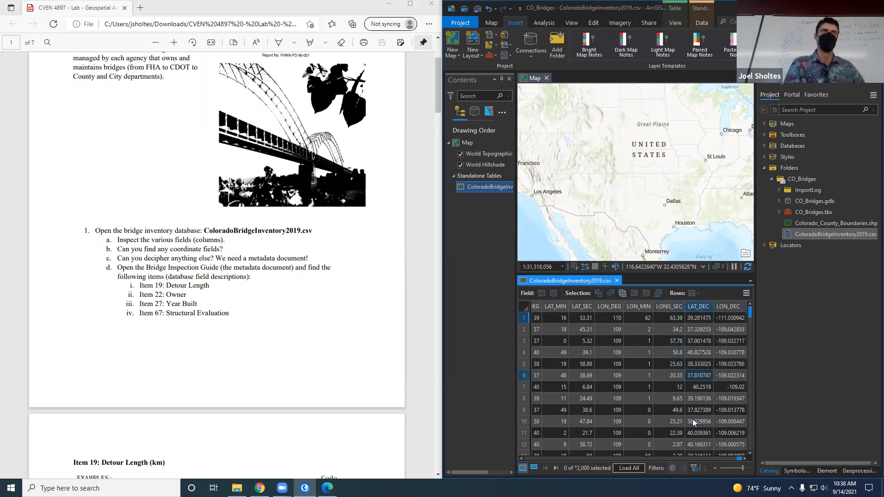
mouse_move(626, 315)
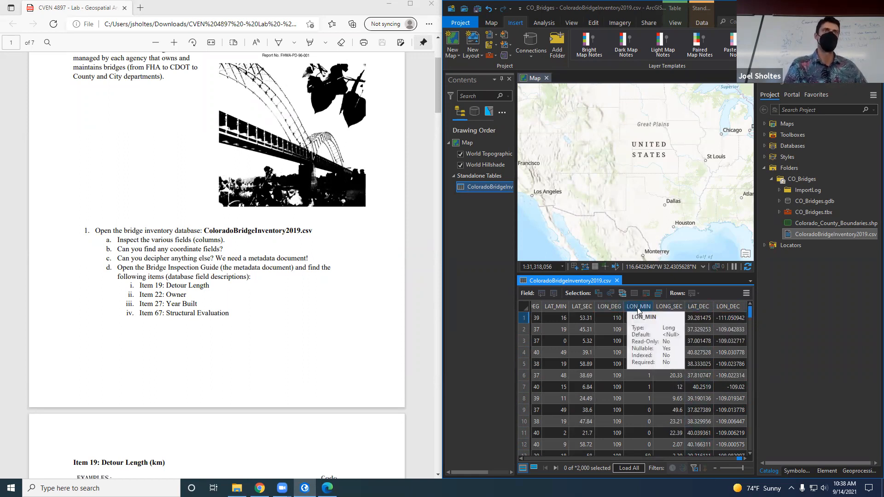
mouse_move(673, 308)
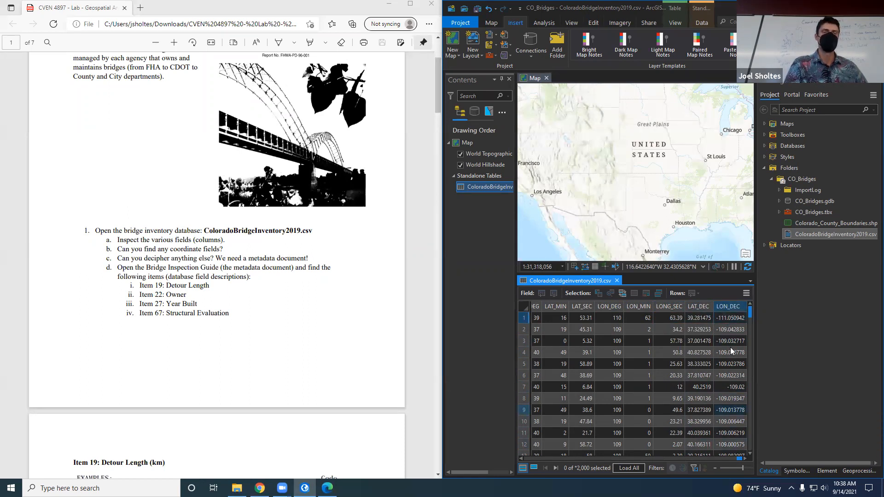
click(604, 317)
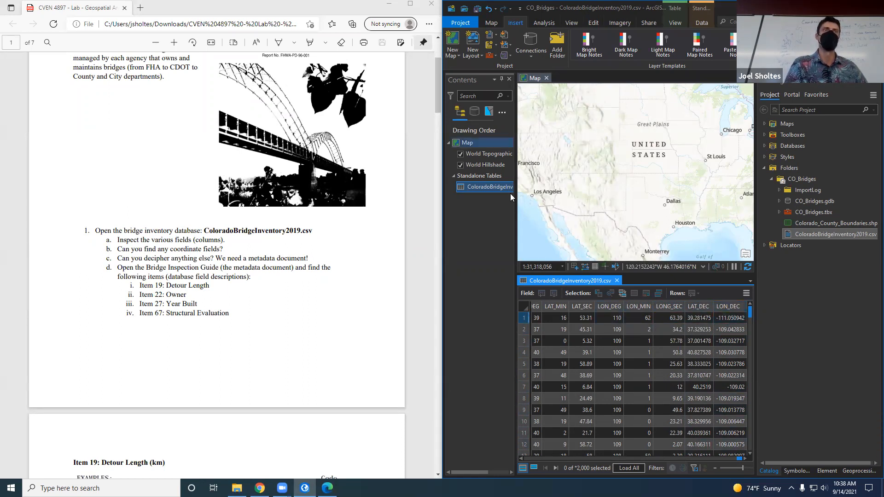
click(724, 318)
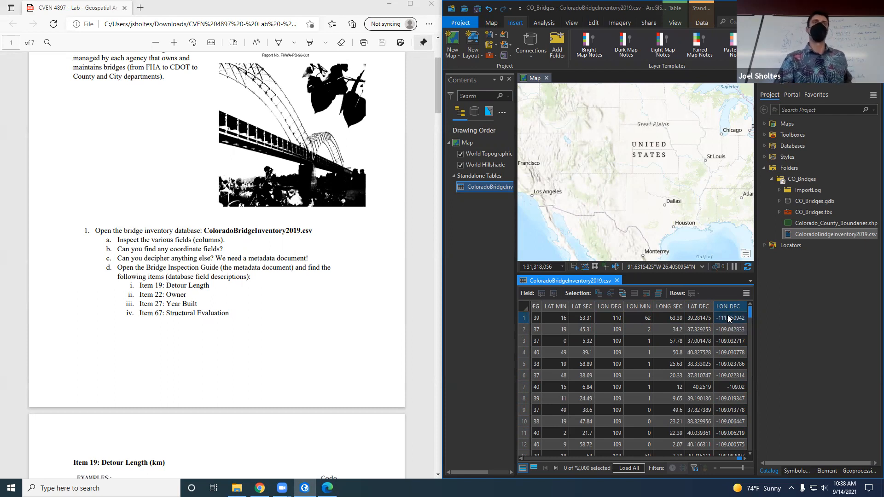
click(696, 317)
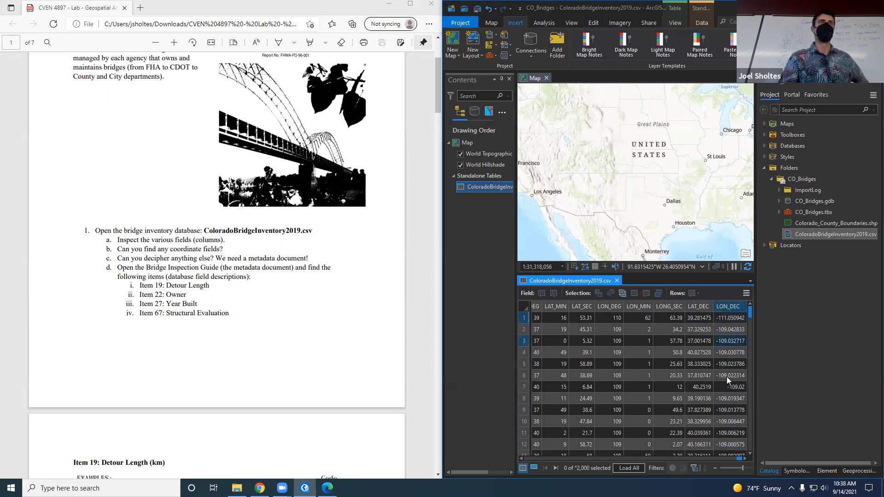
click(159, 268)
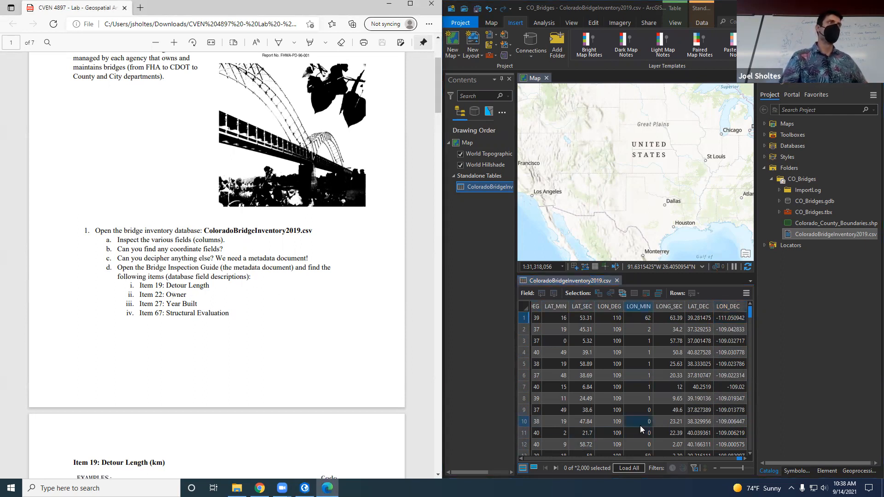
Look through the bridge inventory table's columns from STATE_CODE_001 to YEAR_BUILT_027, including DETOUR_KILOS_019 and OWNER_022
drag(738, 461, 520, 458)
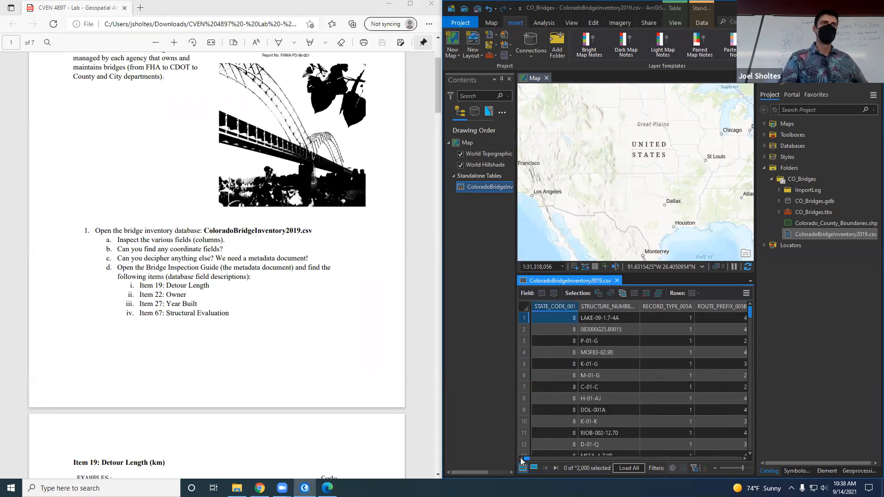
click(639, 458)
click(640, 457)
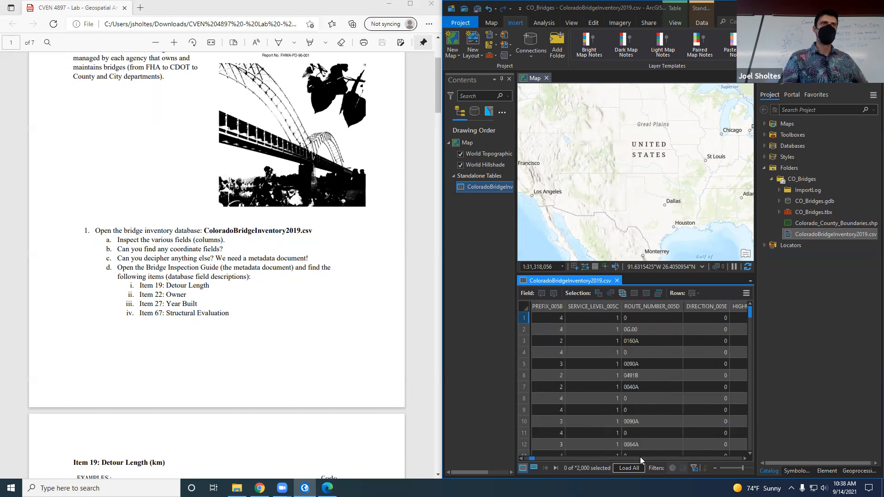
click(640, 457)
click(640, 457)
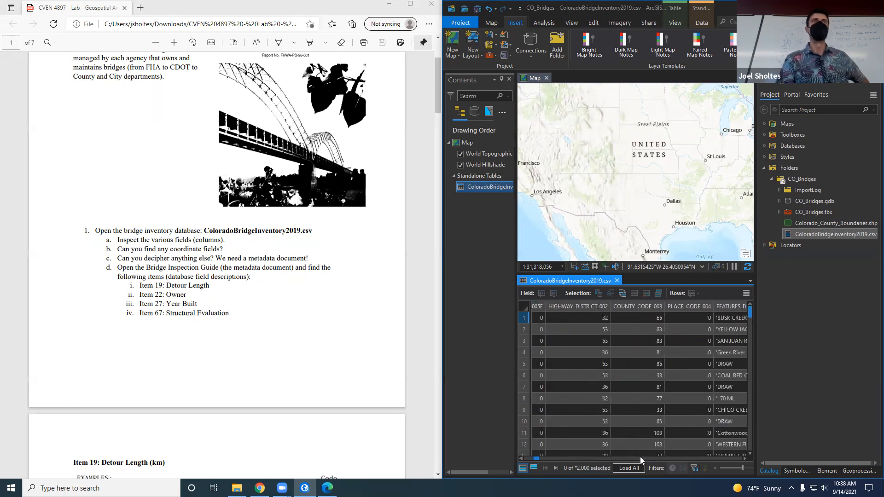
click(640, 457)
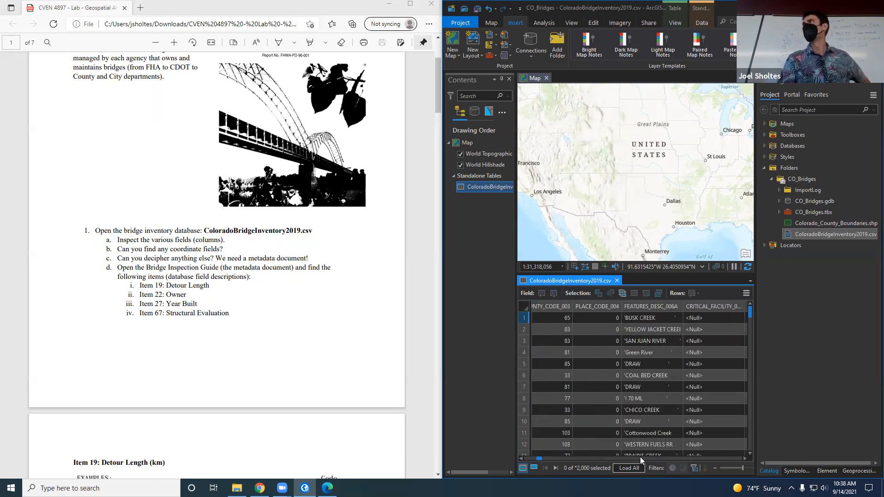
click(640, 457)
click(640, 457)
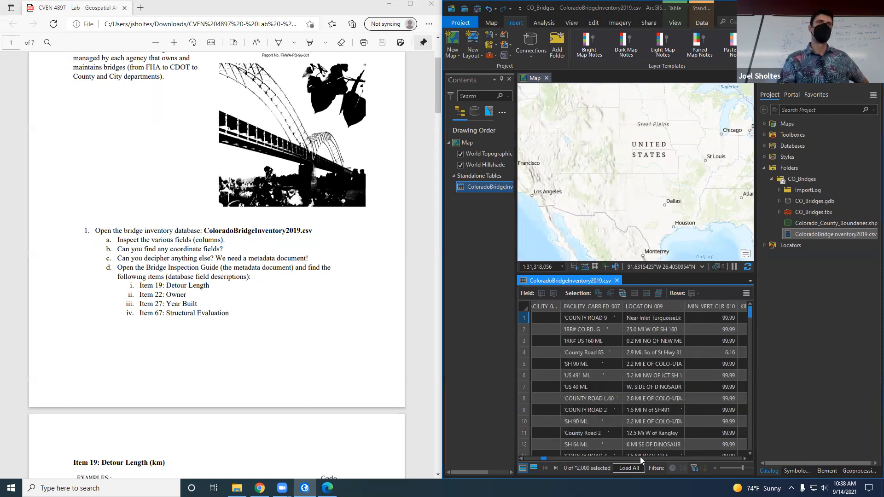
click(640, 457)
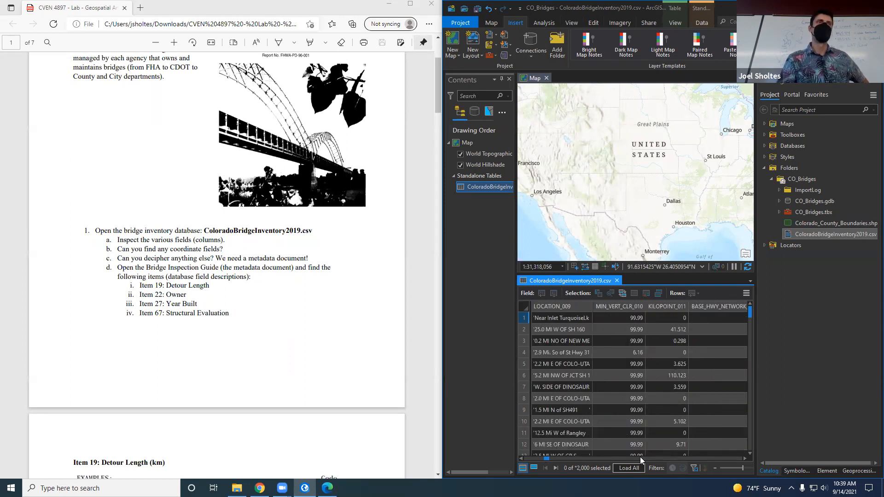
click(639, 457)
click(640, 457)
click(640, 457)
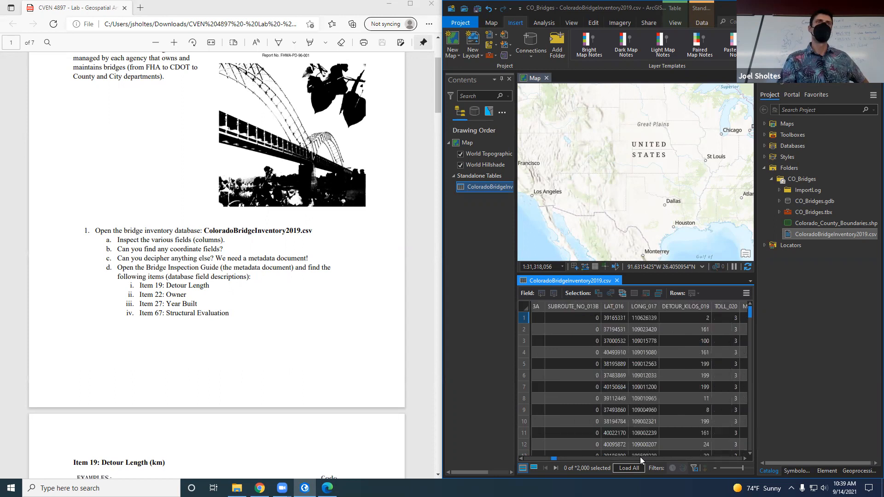
click(639, 457)
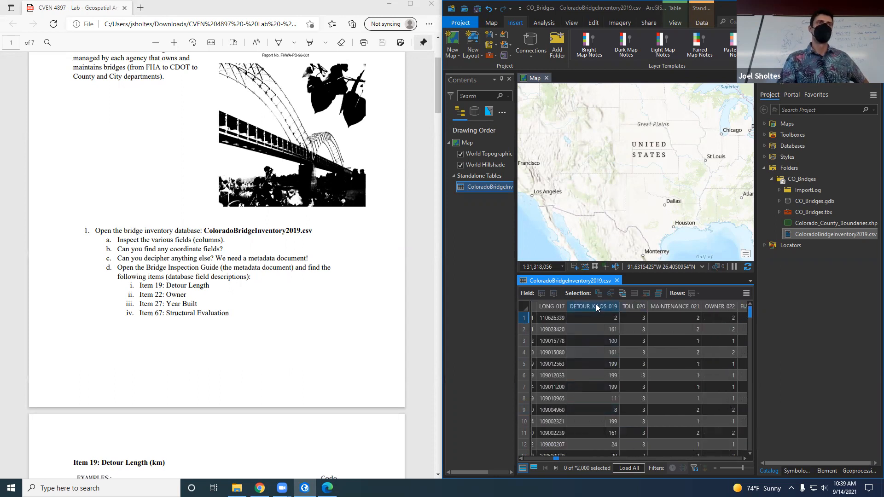
click(596, 303)
click(644, 457)
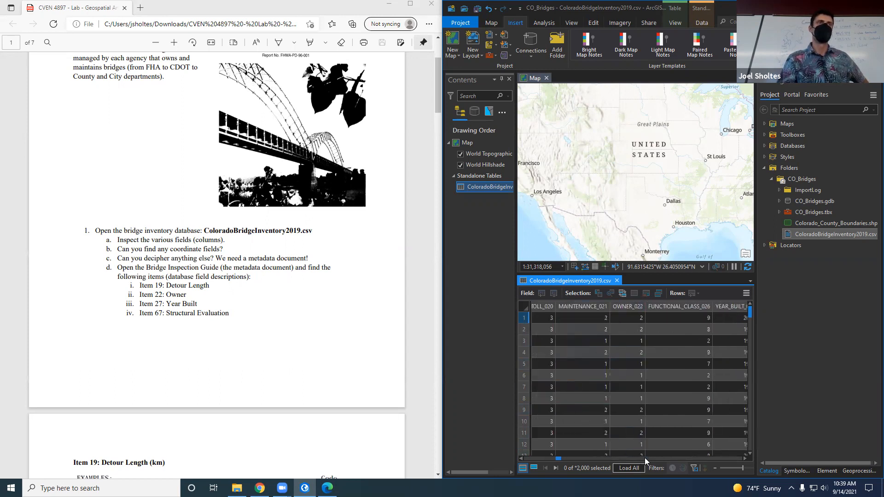
click(644, 457)
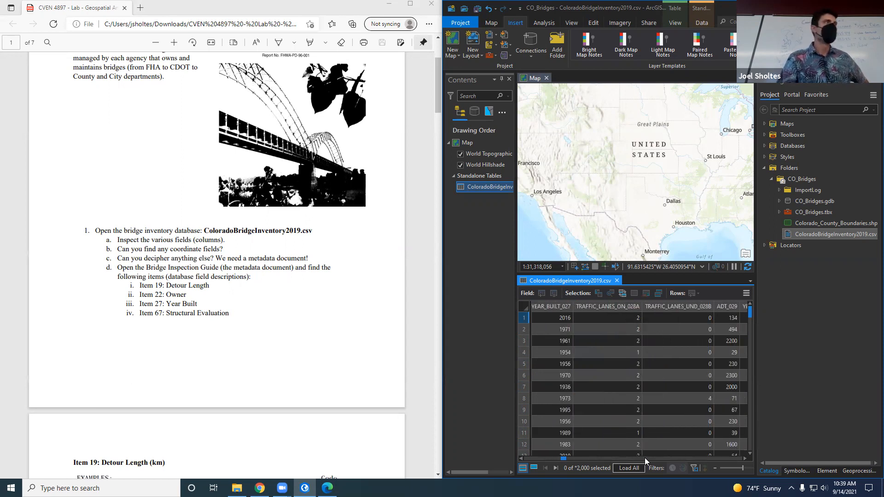
Return to the DETOUR_KILOS_019 column of the bridge inventory table and examine its values and field properties
click(547, 458)
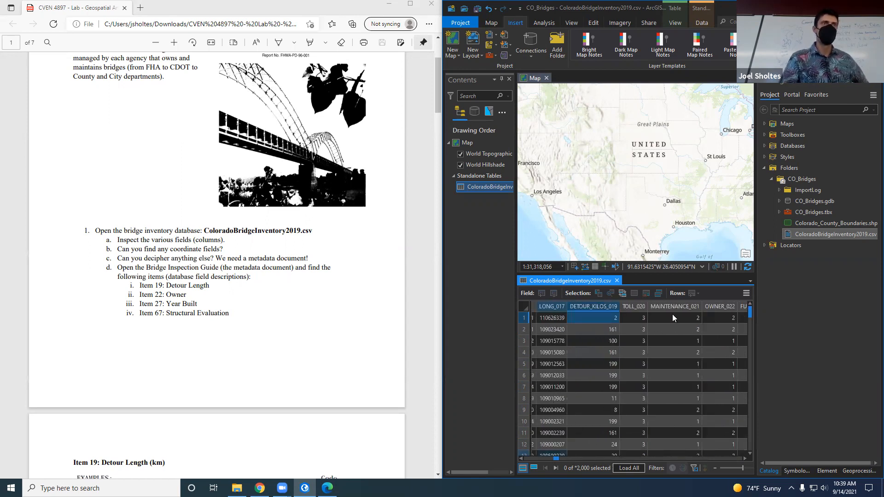
right_click(611, 309)
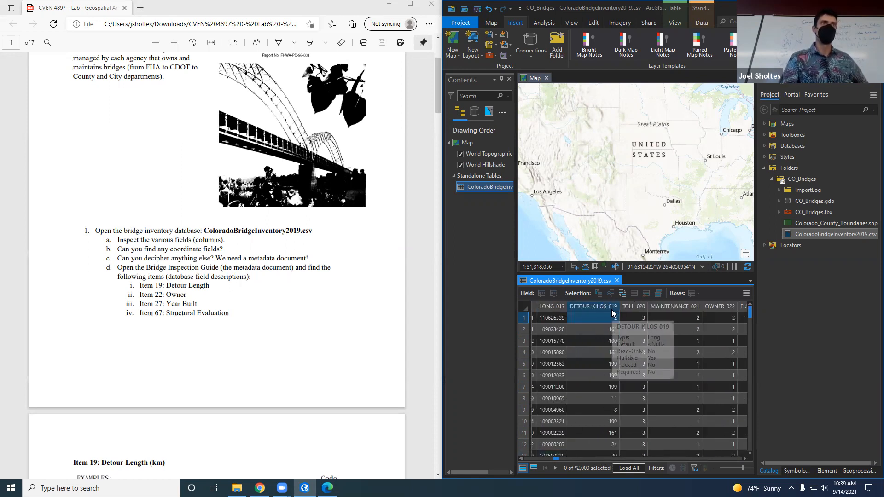
click(596, 396)
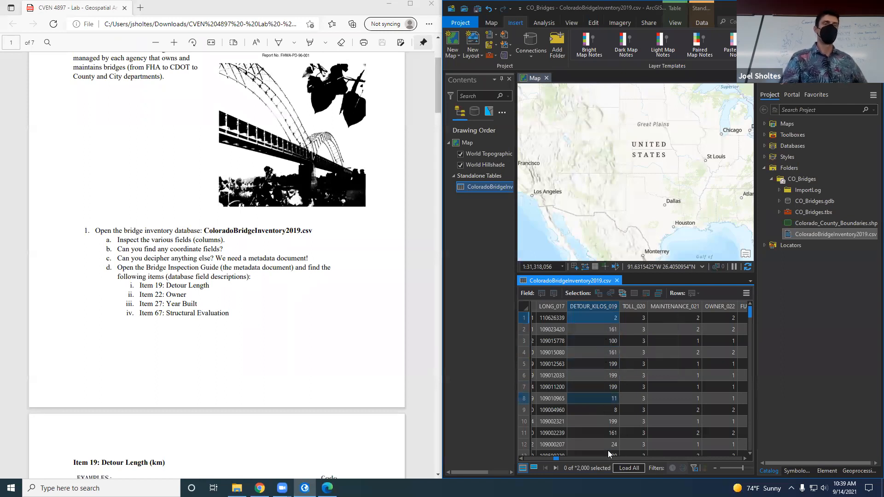
scroll(601, 414, down, 3)
click(600, 408)
scroll(600, 405, down, 1)
scroll(599, 405, up, 2)
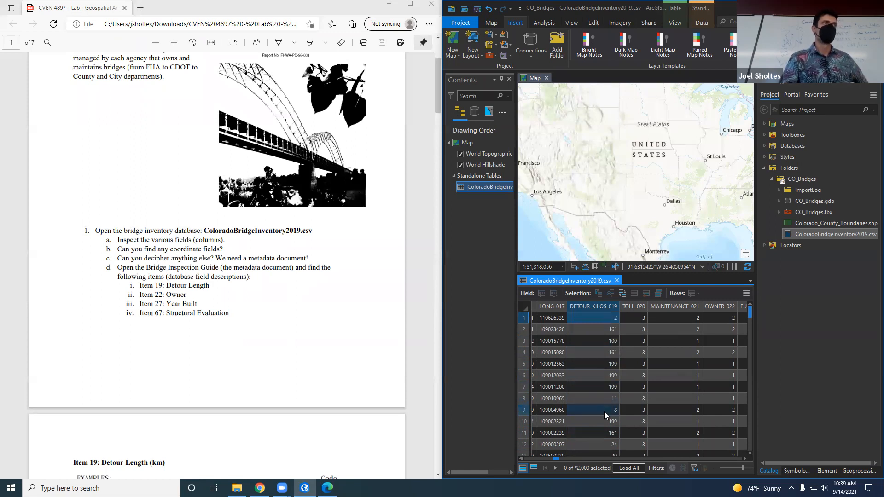
mouse_move(585, 306)
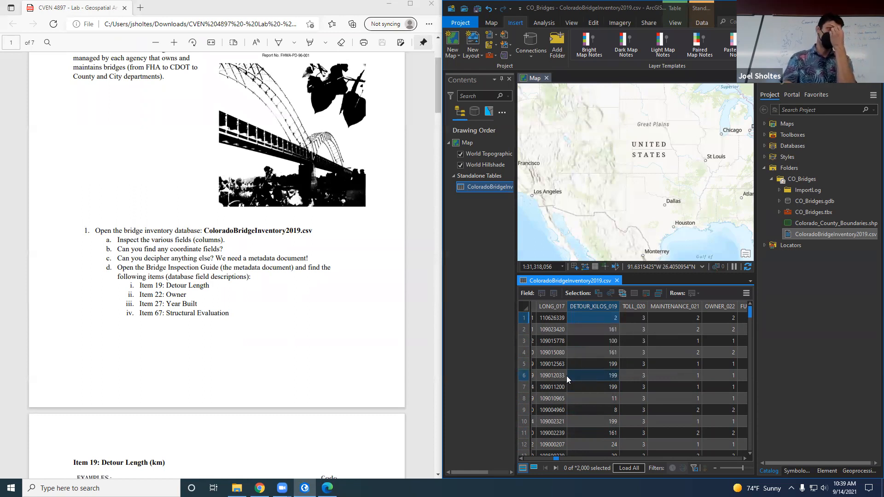
Open the FHA - BridgeInspectionGuide PDF from the Documents > ArcGIS > Projects > CO_Bridges folder in File Explorer
click(237, 488)
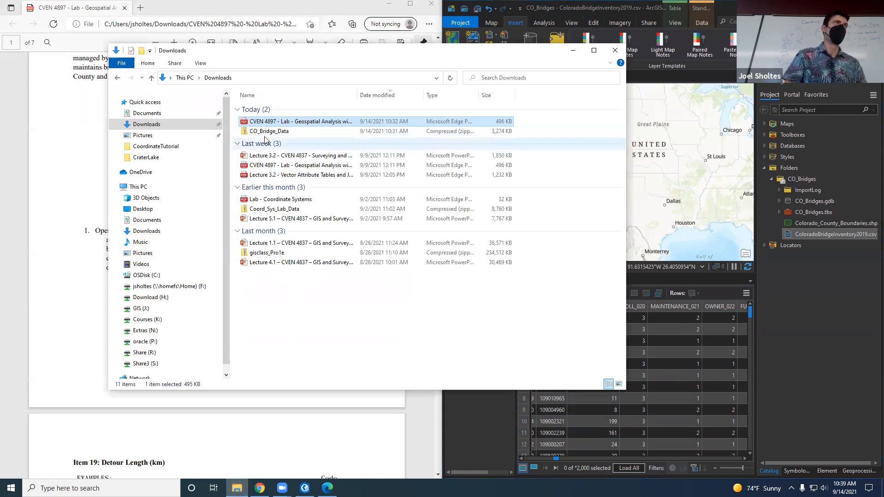
click(161, 222)
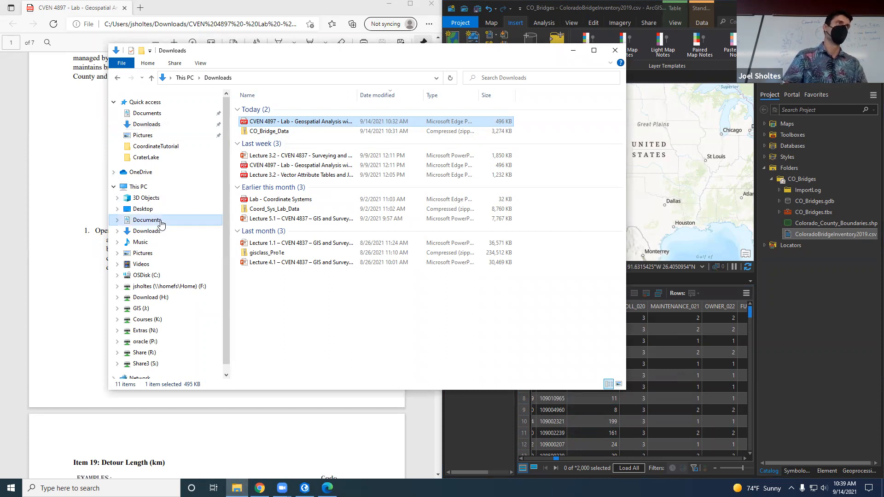
double_click(257, 109)
double_click(263, 109)
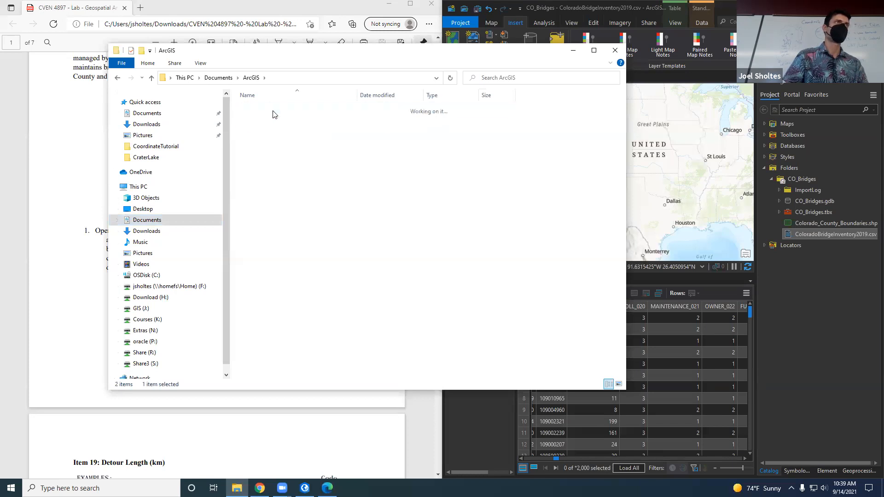
double_click(261, 109)
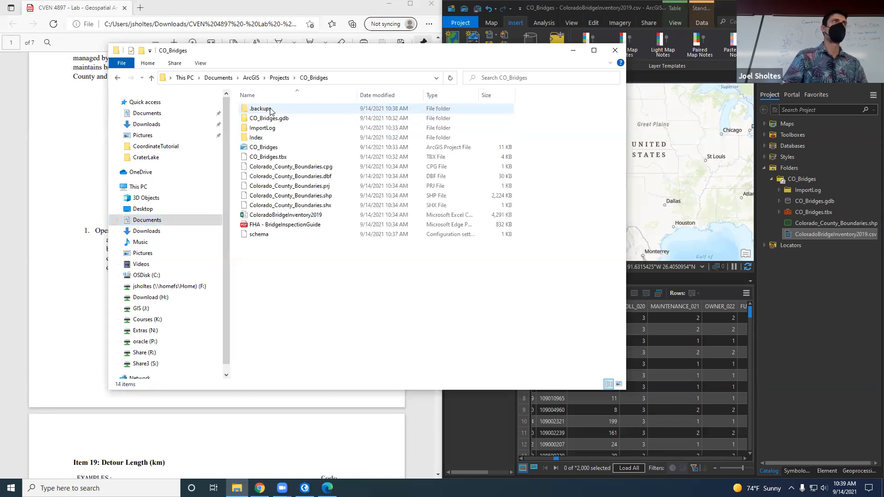
double_click(272, 224)
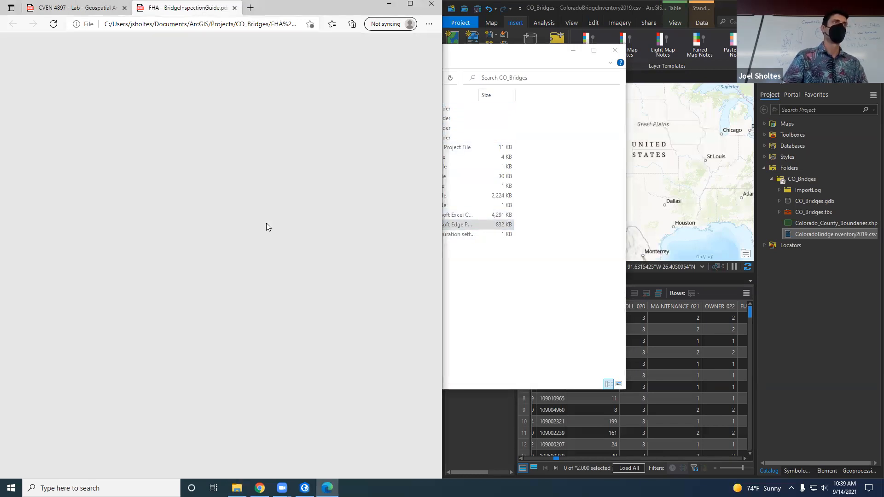
Find Item 19 - Bypass, Detour Length in the Bridge Inspection Guide and read its description and coding examples
drag(439, 43, 445, 115)
scroll(248, 241, down, 10)
scroll(247, 239, up, 6)
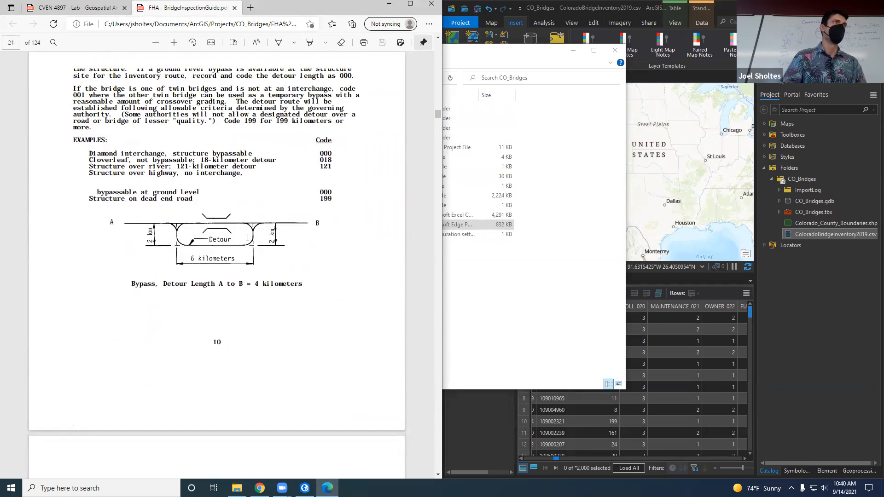
drag(220, 95, 263, 97)
click(263, 98)
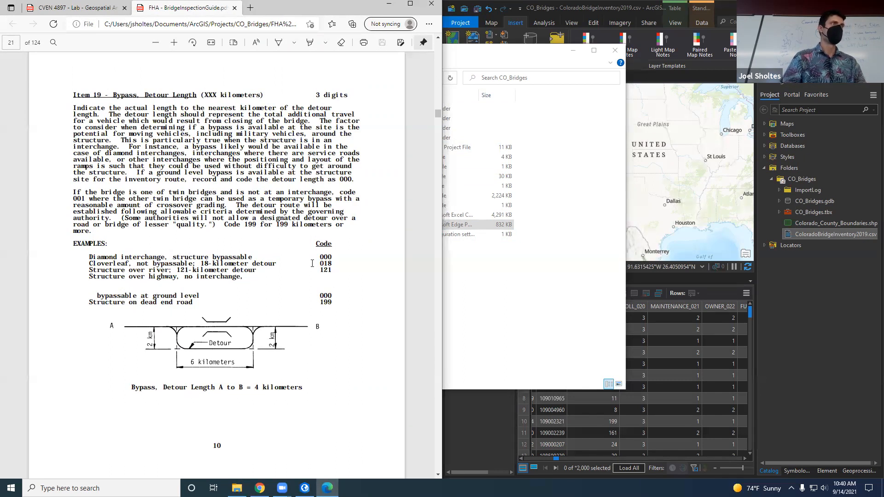
double_click(324, 256)
click(327, 264)
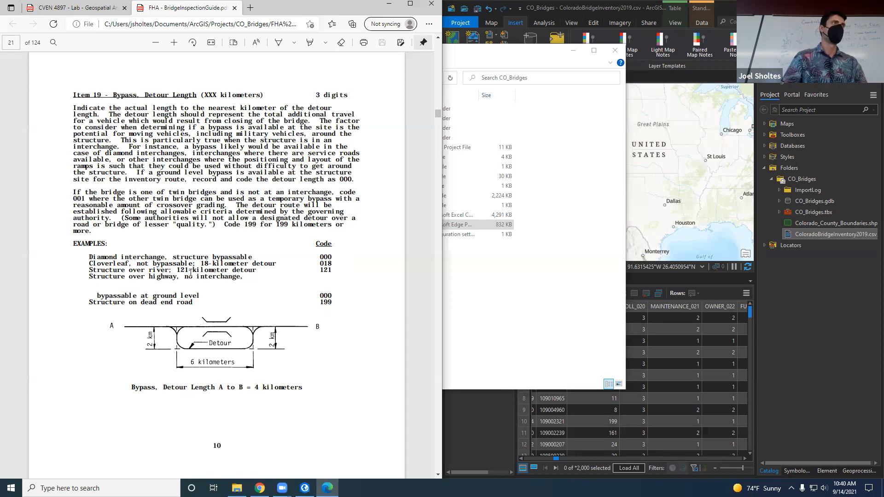
drag(178, 268, 333, 271)
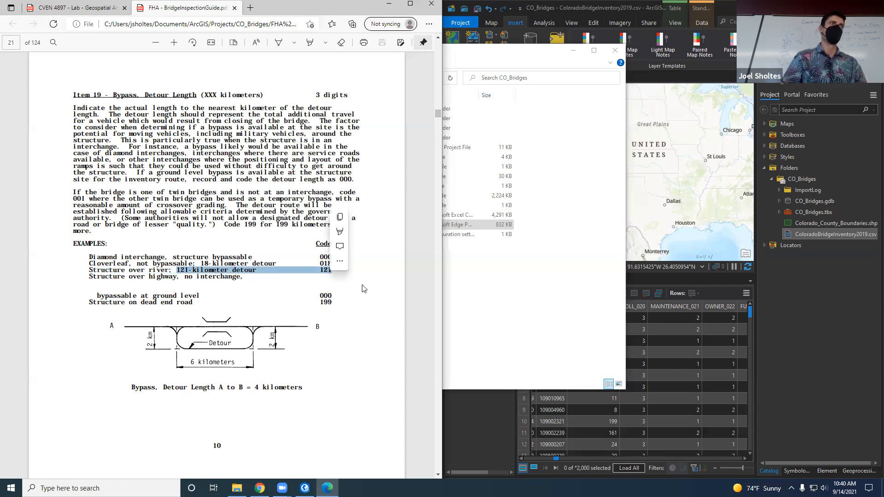
click(312, 265)
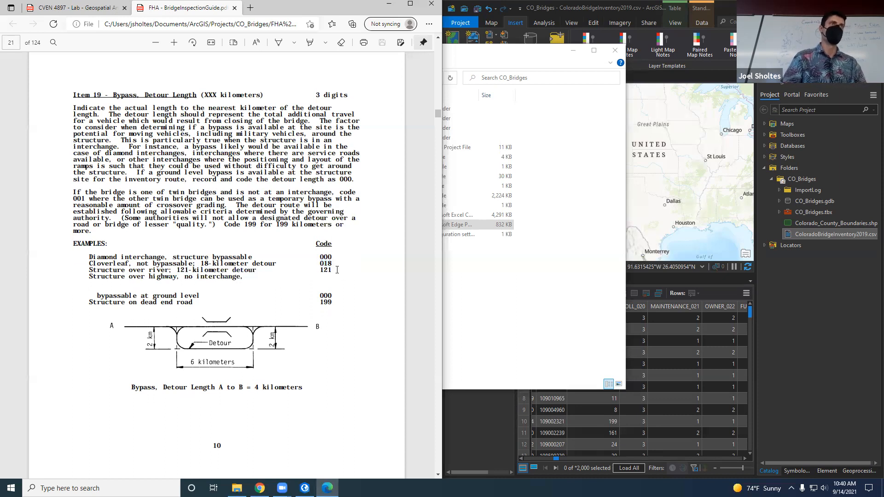
Bring ArcGIS Pro and the lab handout back into view and examine the OWNER_022 column's codes in the bridge table
click(478, 423)
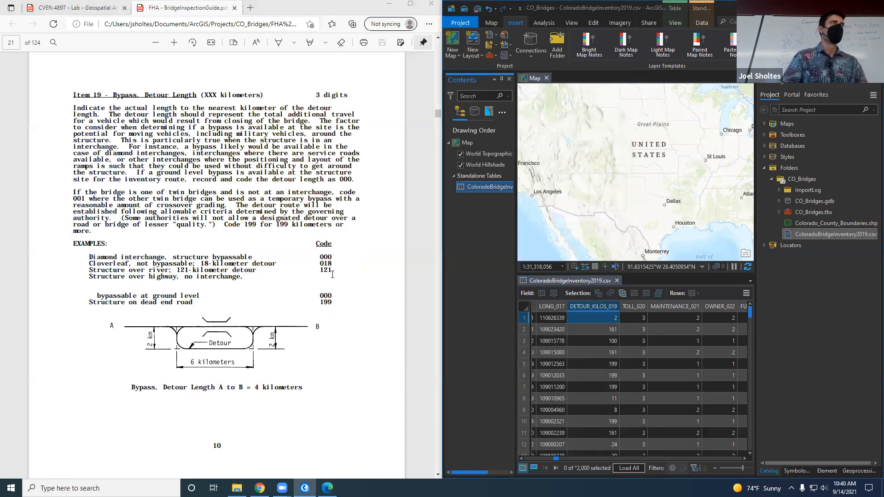
click(72, 8)
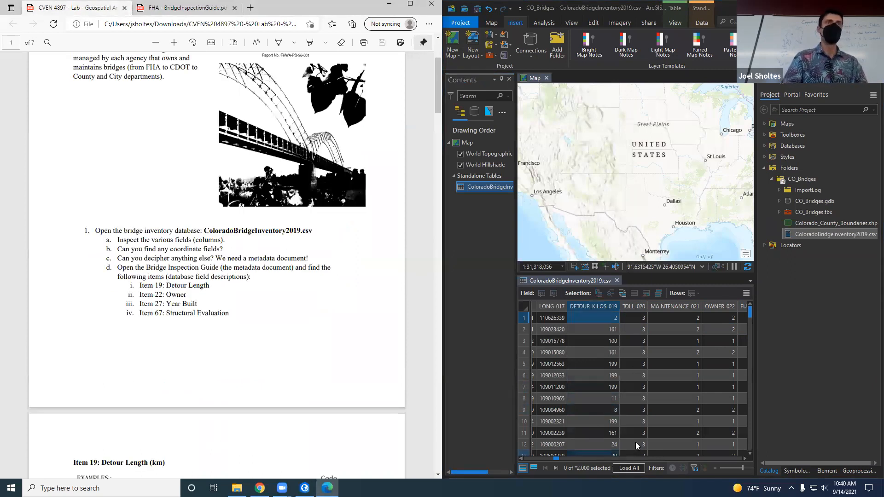
click(709, 304)
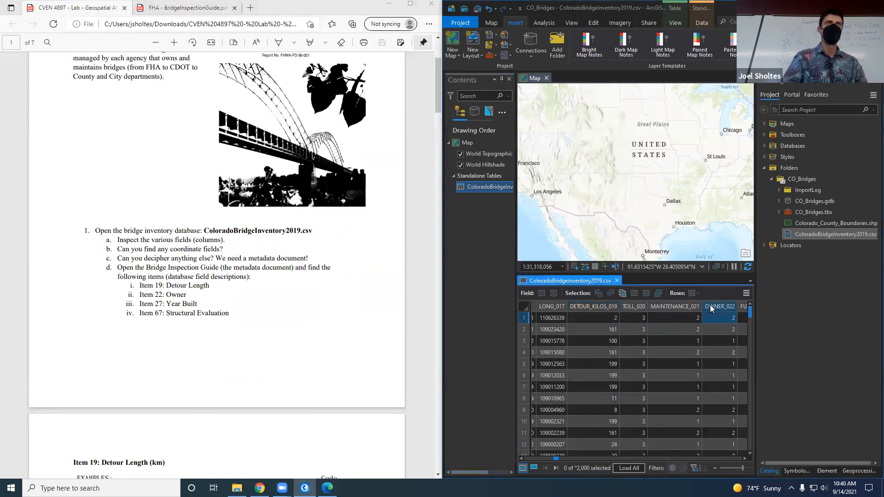
scroll(728, 368, down, 10)
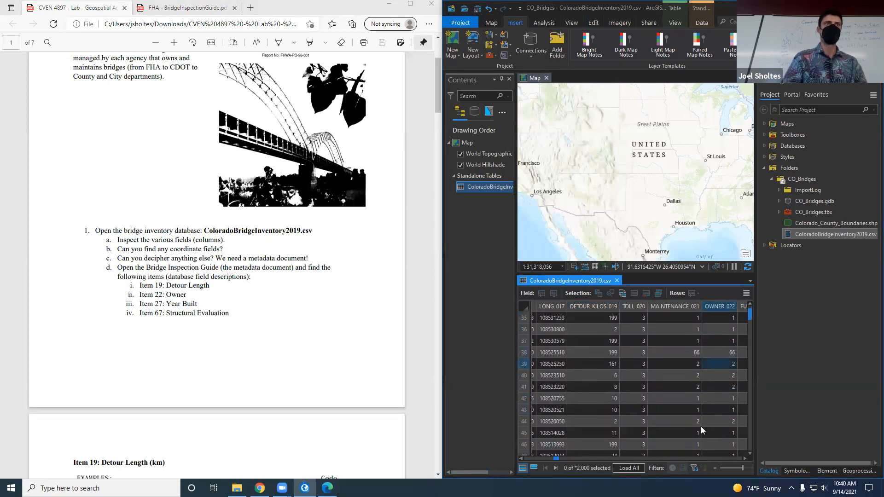
Review the Item 22 owner code descriptions in the lab handout, and return to task 1's list of items to find
click(167, 318)
scroll(168, 317, down, 12)
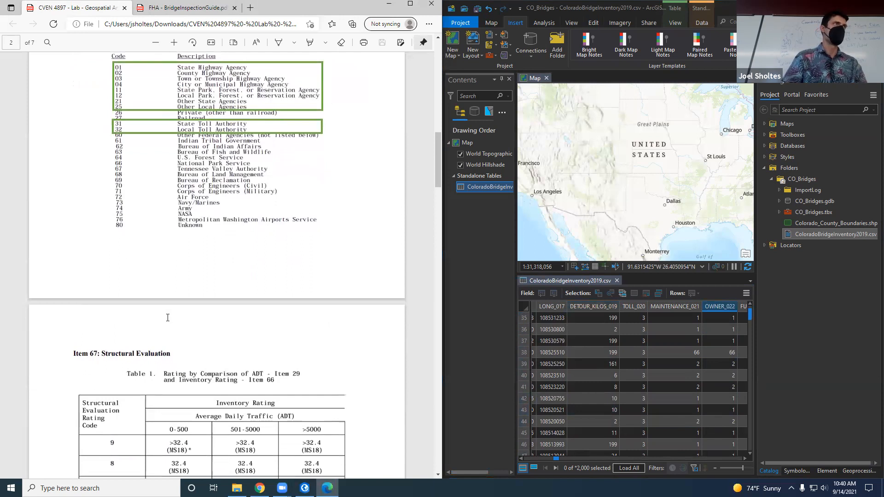
scroll(168, 317, up, 4)
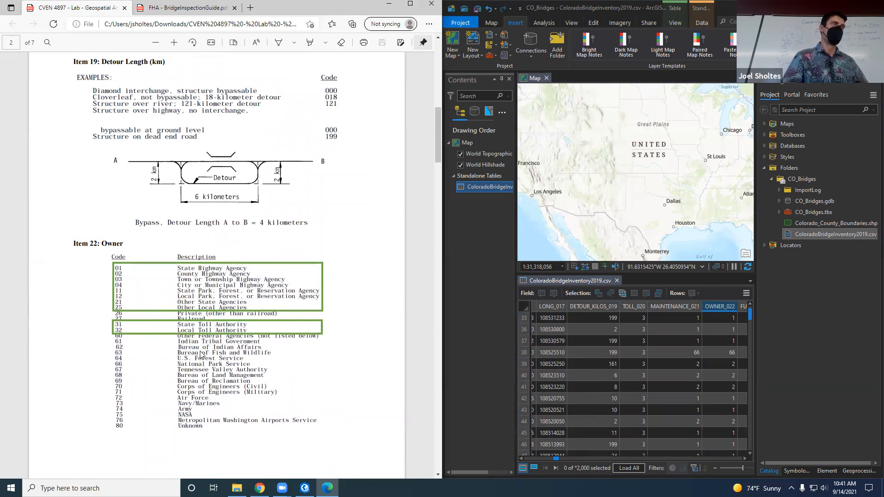
scroll(192, 424, down, 5)
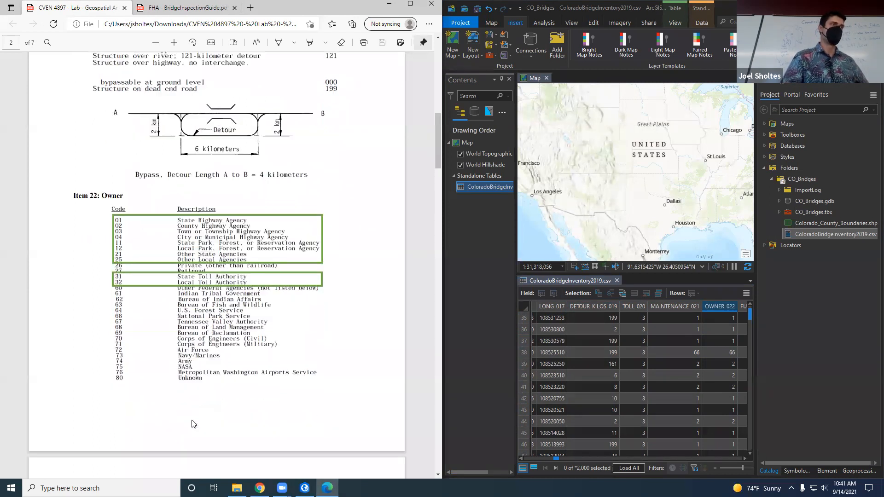
scroll(189, 402, up, 4)
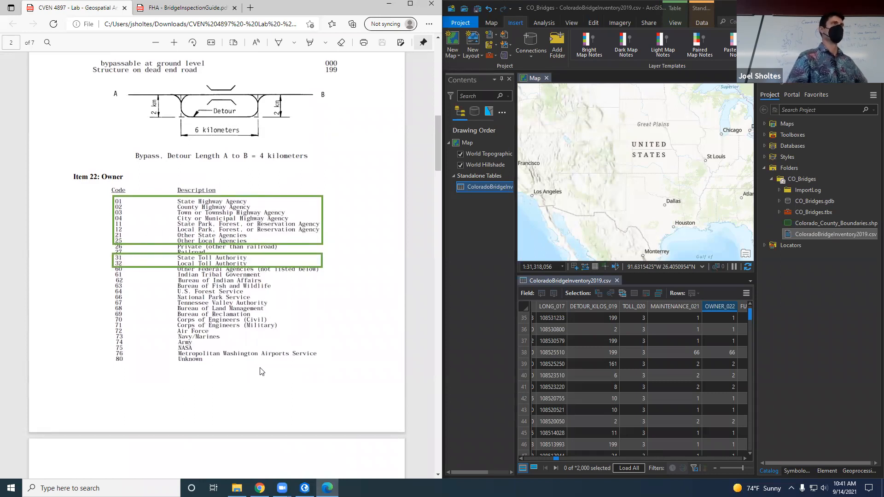
scroll(274, 355, down, 3)
scroll(274, 355, up, 15)
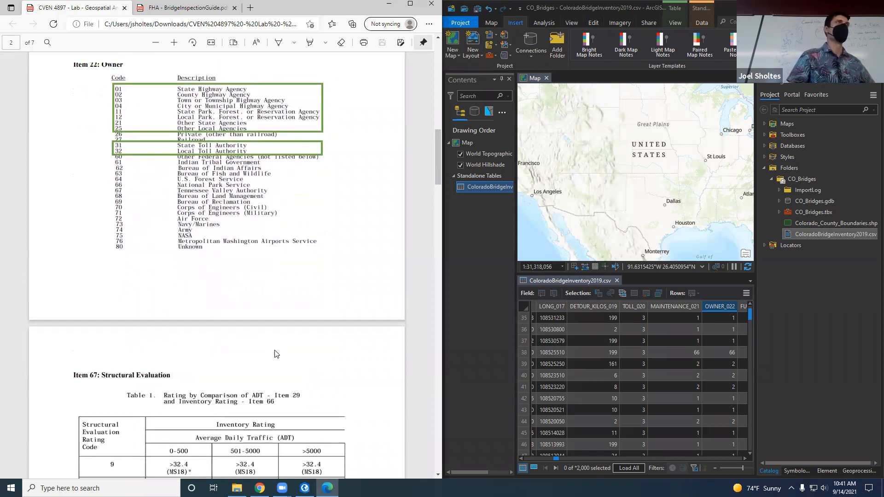
triple_click(172, 304)
click(198, 311)
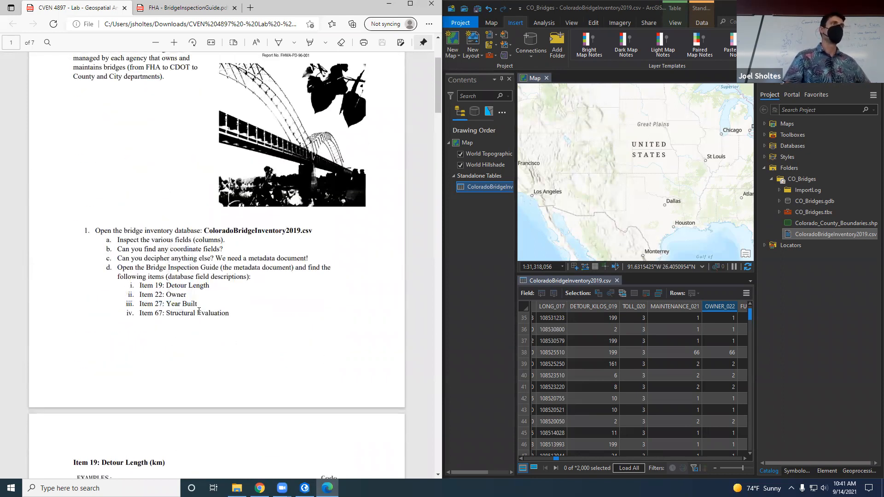
Sort the bridge table by the YEAR_BUILT_027 column in ascending order
click(669, 459)
click(668, 458)
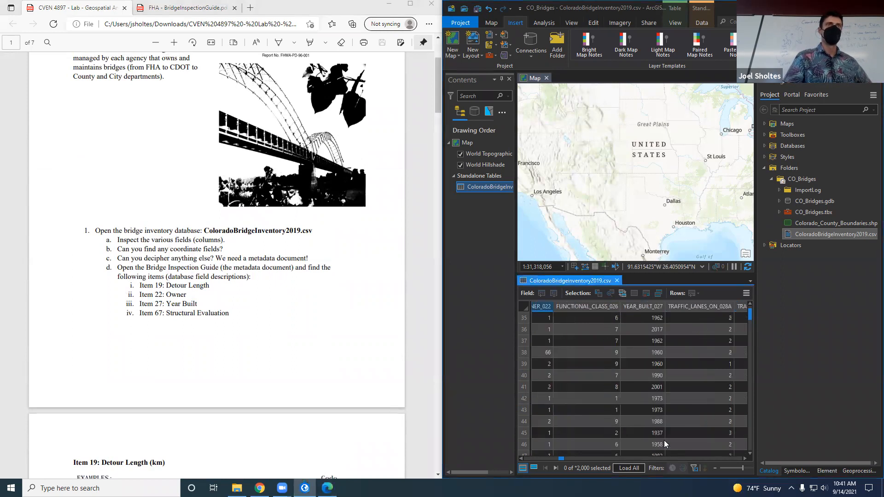
double_click(651, 305)
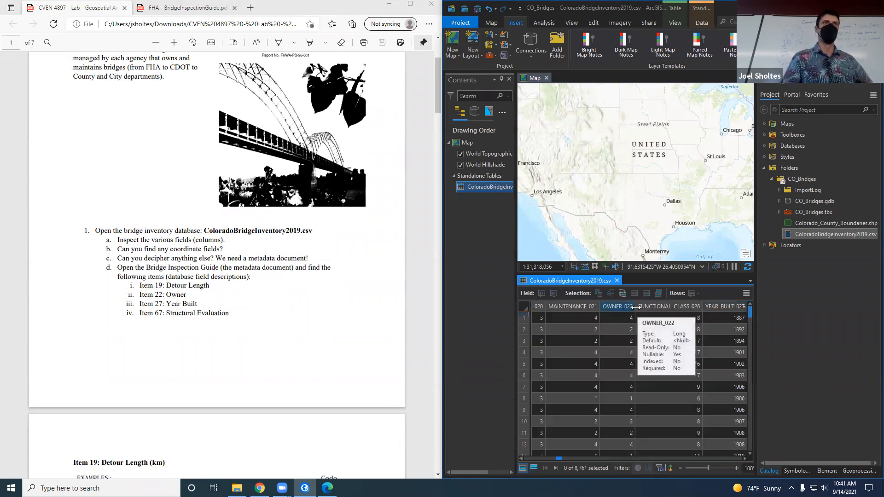
Examine the YEAR_BUILT_027 values of the oldest and the newest bridges in the sorted table
click(745, 458)
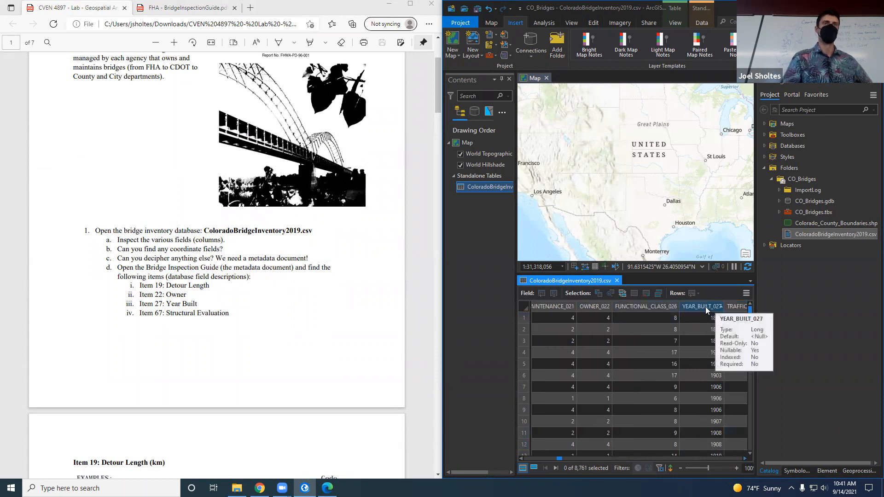
click(708, 351)
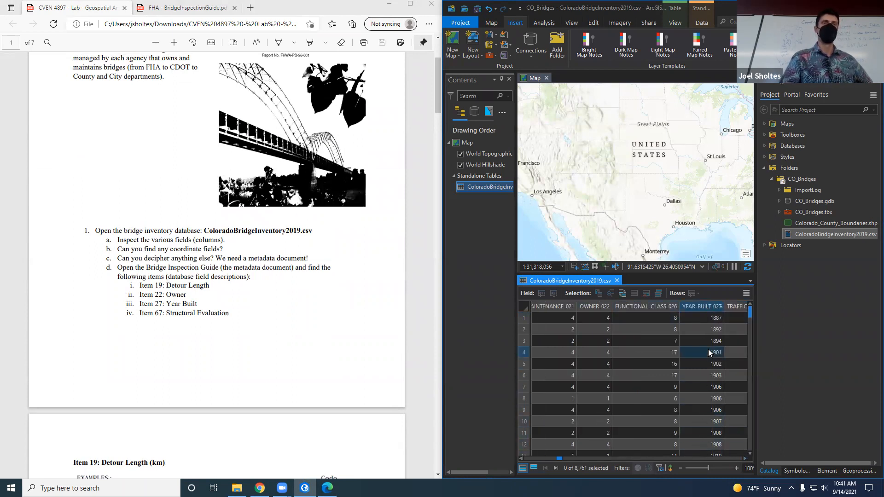
click(715, 329)
click(707, 318)
drag(749, 314, 760, 457)
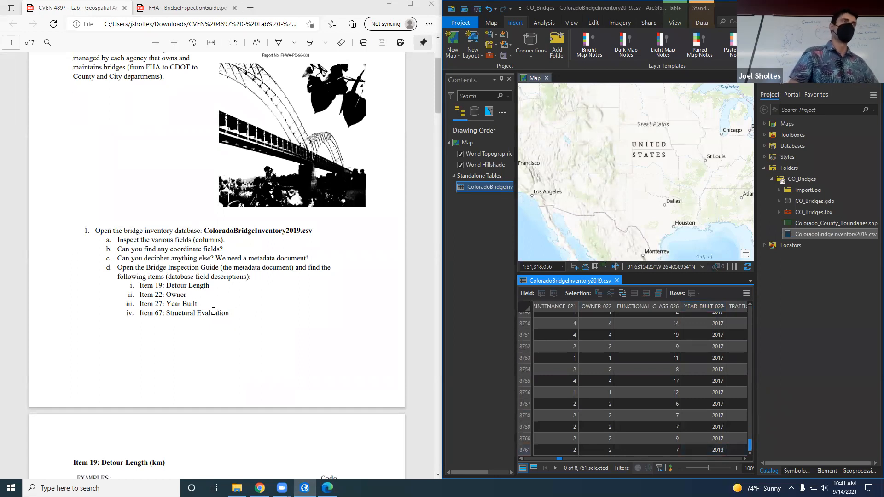
Find the Item 67: Structural Evaluation table in the lab handout and read its rating codes
scroll(229, 315, down, 3)
scroll(111, 290, up, 3)
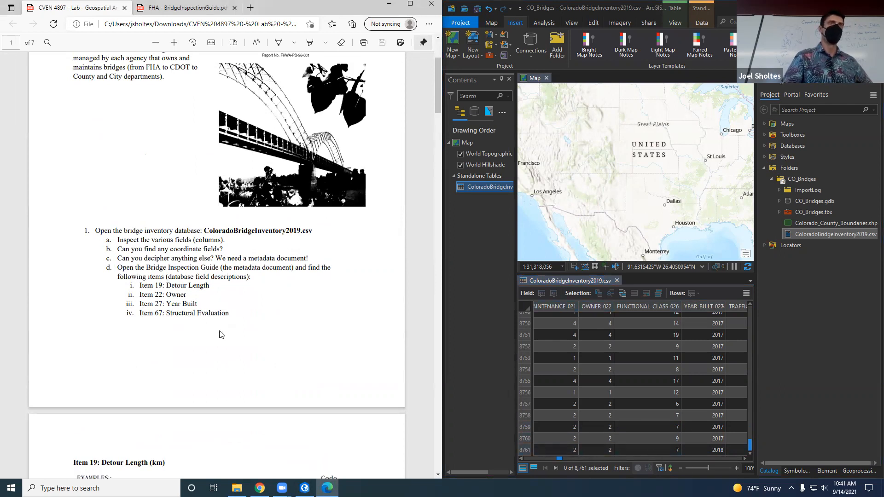
scroll(214, 342, down, 4)
scroll(214, 343, down, 12)
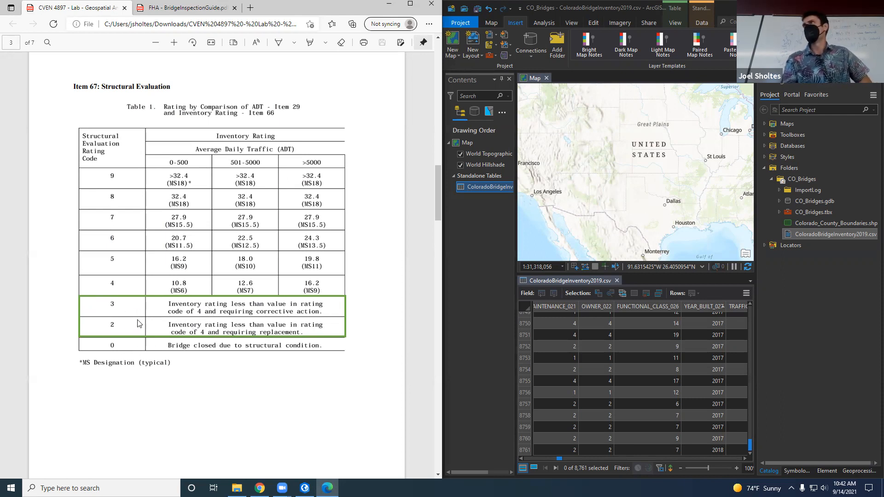
Review tasks 2 and 3 in the lab handout and add Colorado_County_Boundaries.shp from the CO_Bridges folder to the map
scroll(137, 323, down, 5)
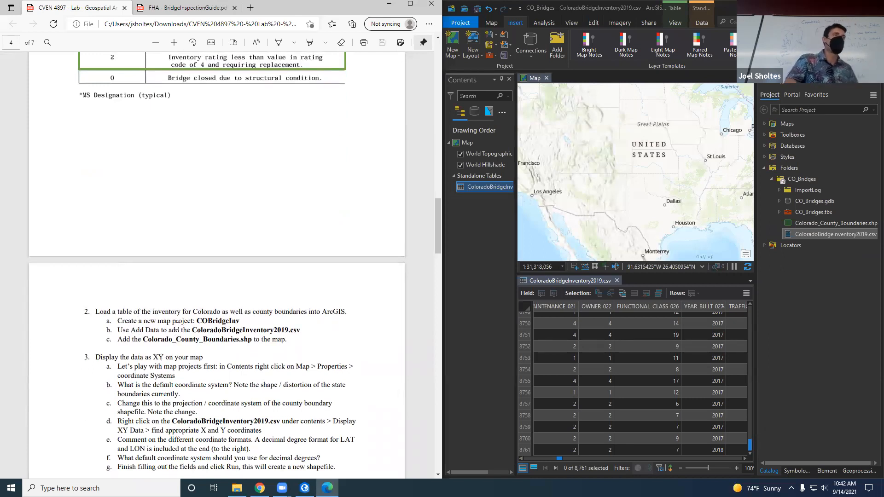
scroll(177, 325, down, 1)
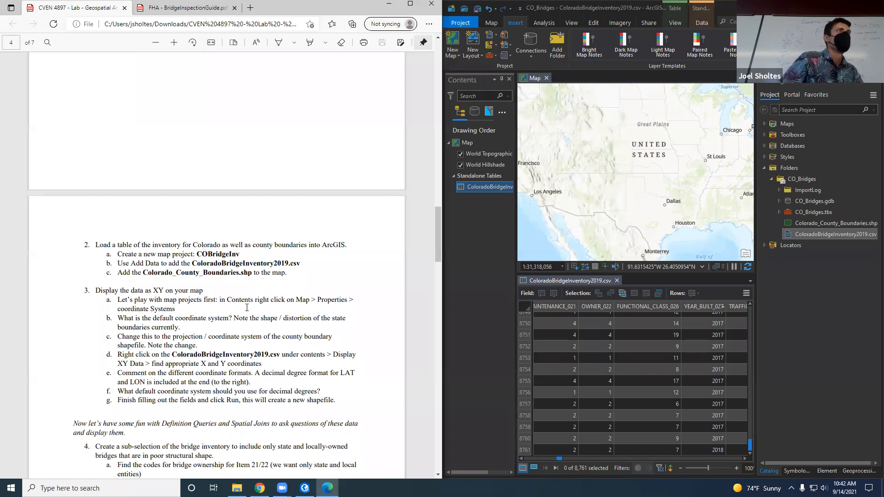
scroll(178, 341, down, 1)
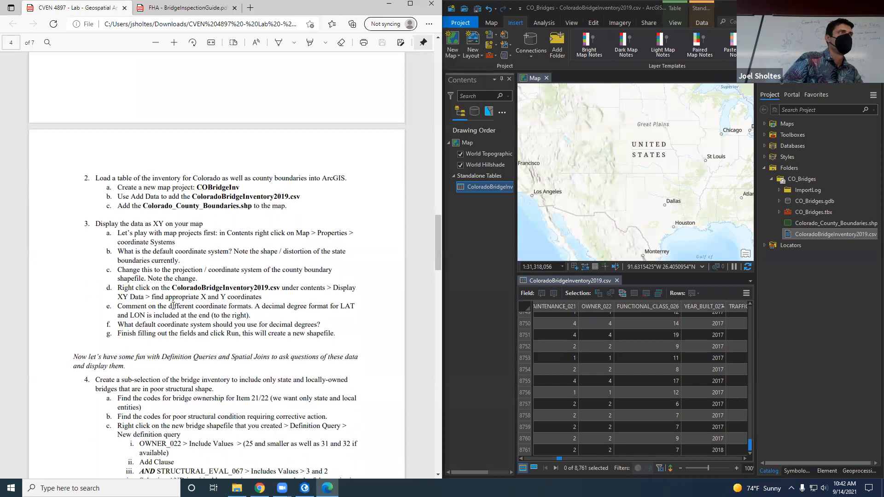
click(493, 345)
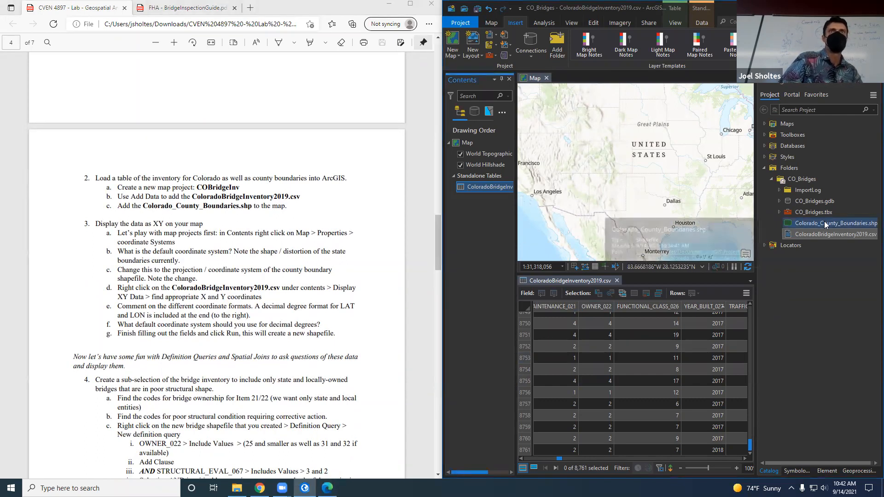
drag(824, 225, 654, 206)
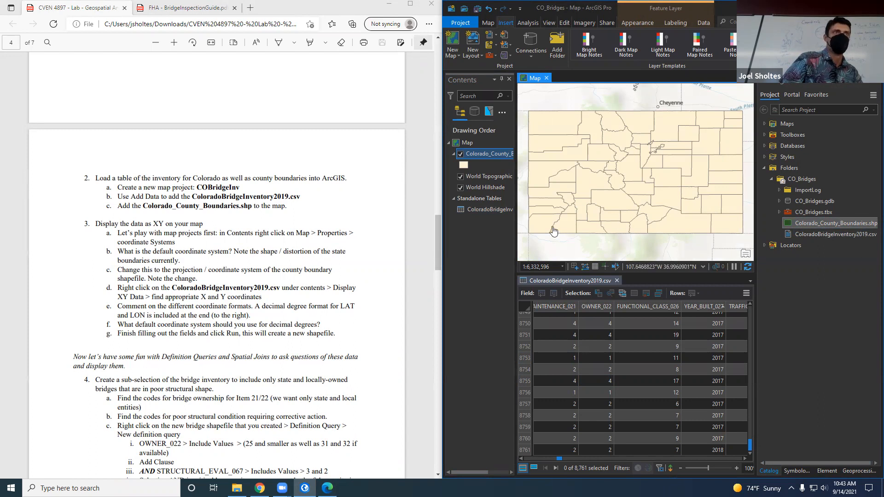
Open the Colorado_County_Boundaries layer's properties and show the spatial reference of its data source
right_click(496, 155)
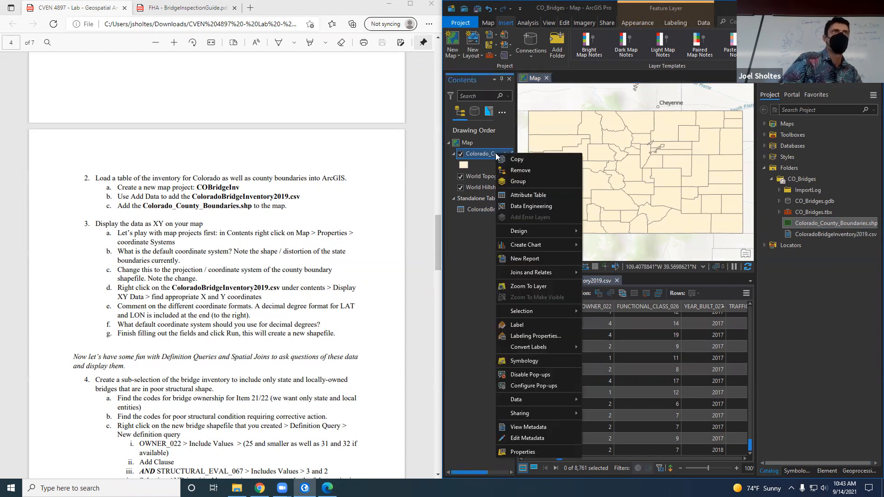
click(681, 235)
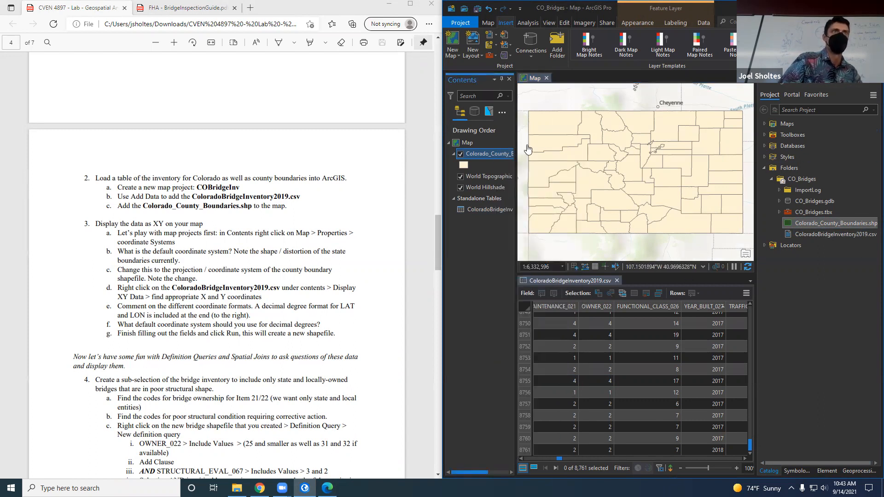
right_click(496, 154)
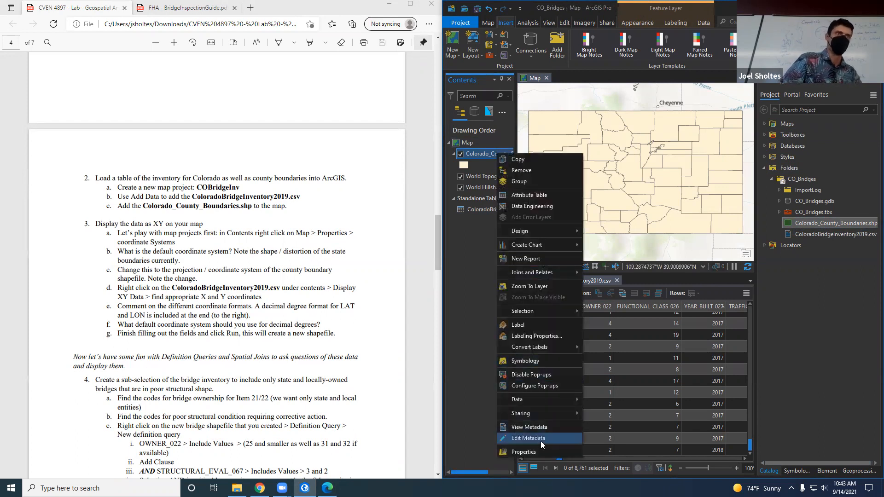
click(524, 451)
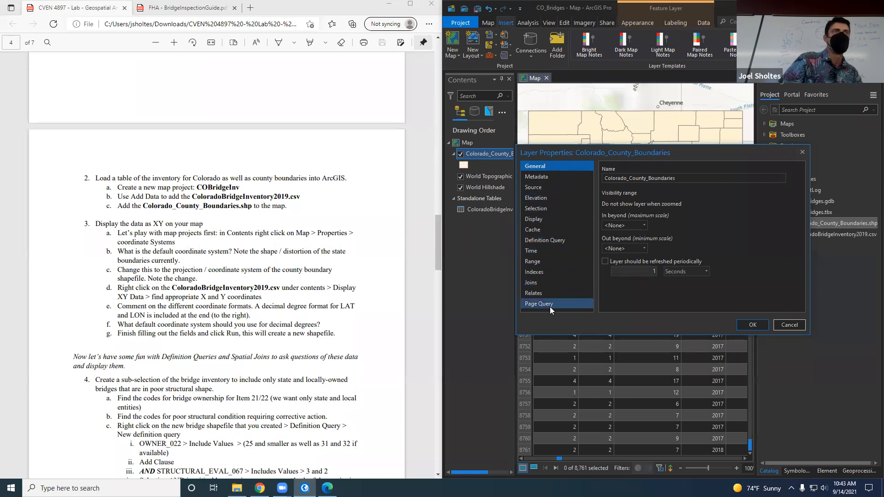
click(541, 188)
click(640, 259)
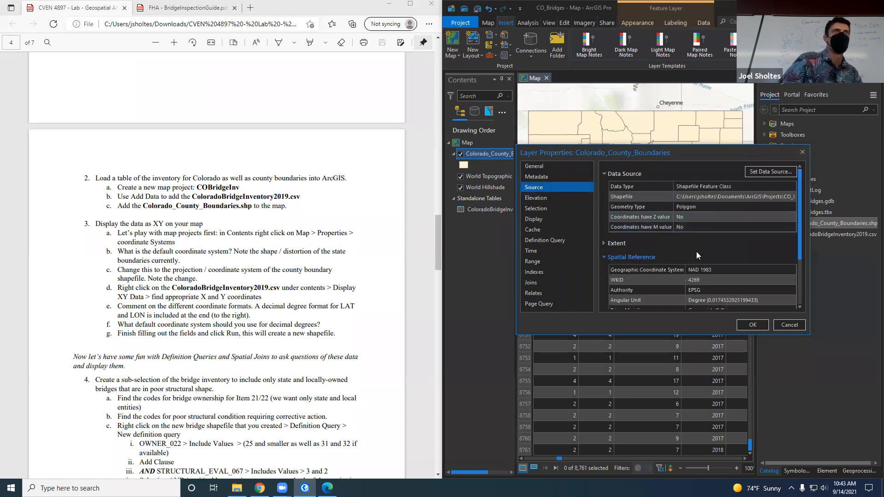
Read the county layer's geographic coordinate system, datum and spheroid entries, and close the layer properties
scroll(696, 252, down, 2)
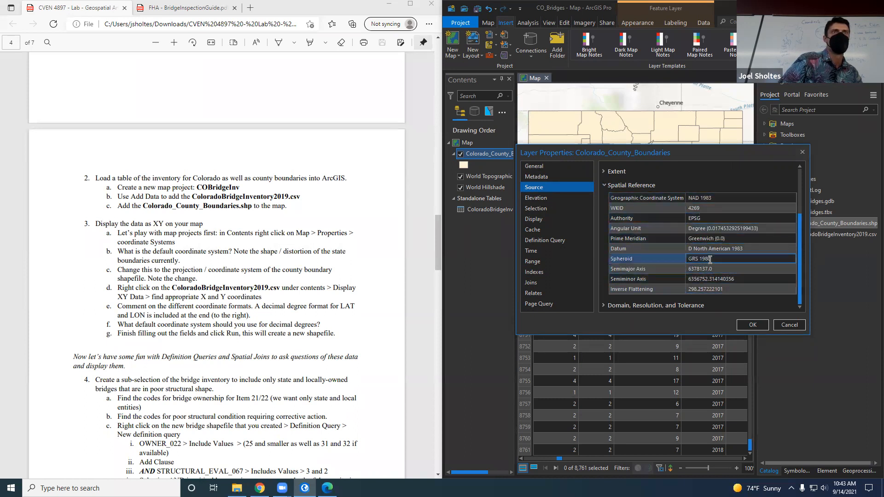
scroll(702, 253, up, 2)
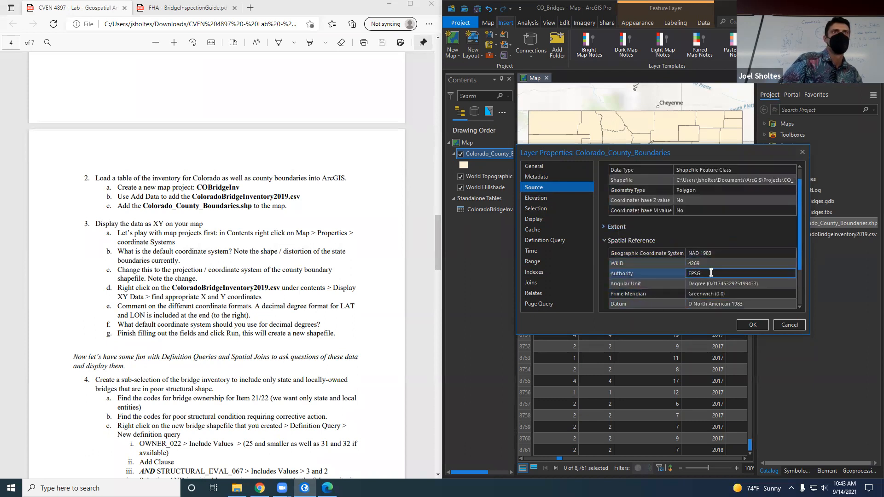
click(729, 252)
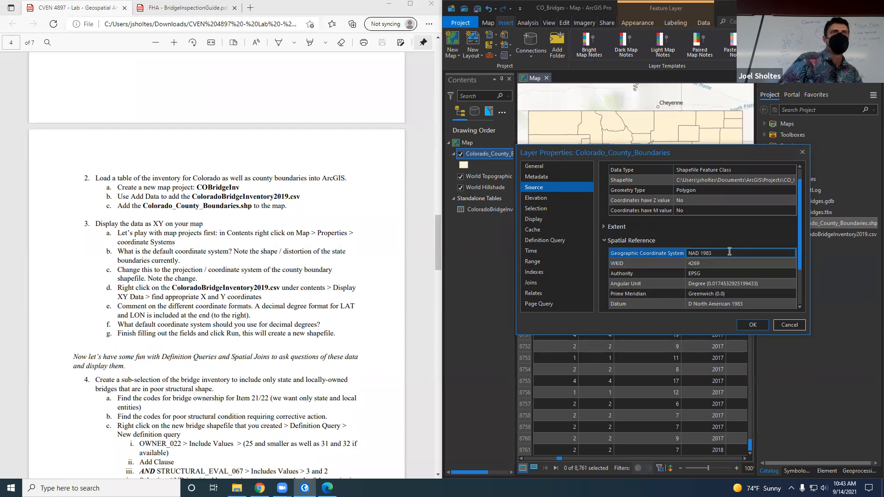
scroll(729, 251, down, 2)
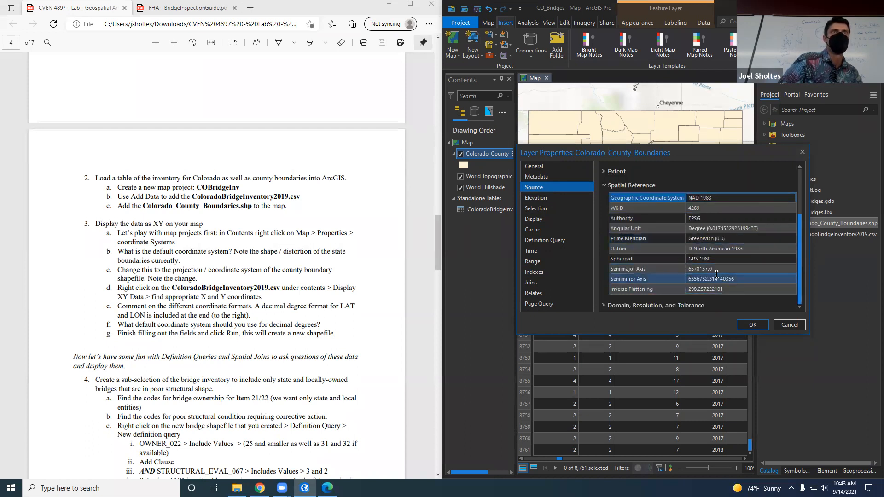
scroll(708, 225, up, 2)
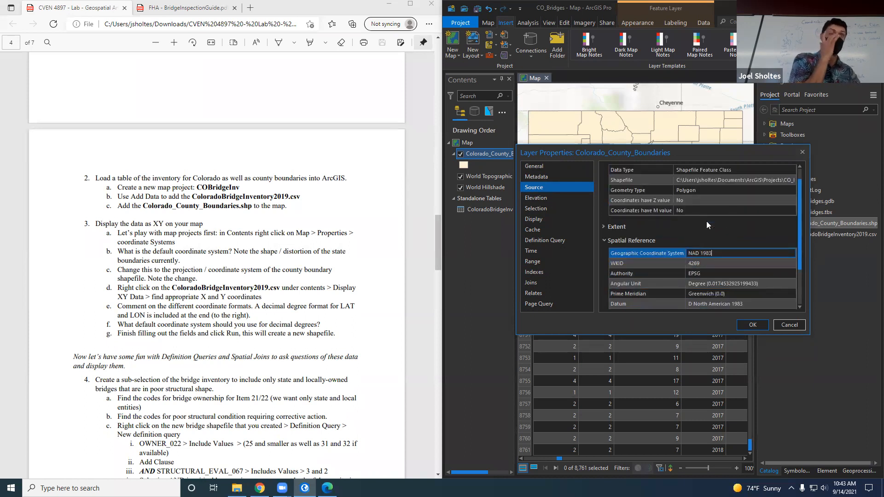
click(752, 325)
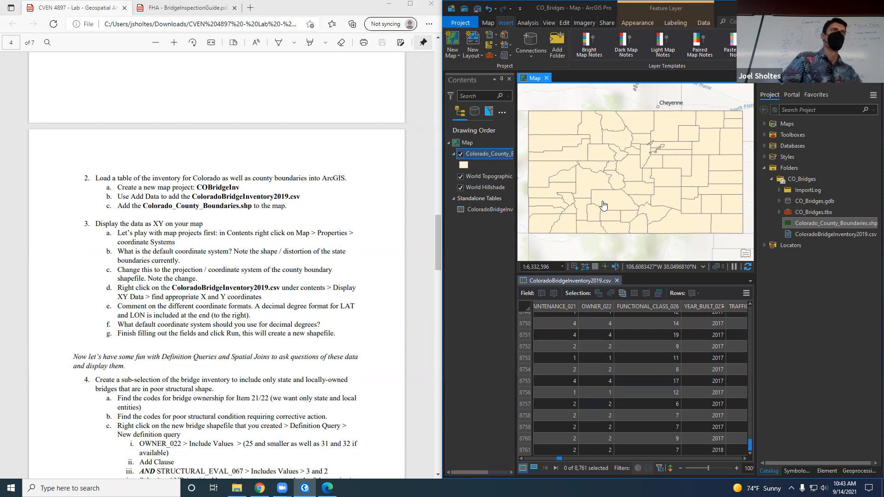
Read task 3 in the lab handout about displaying the data as XY on the map
click(129, 230)
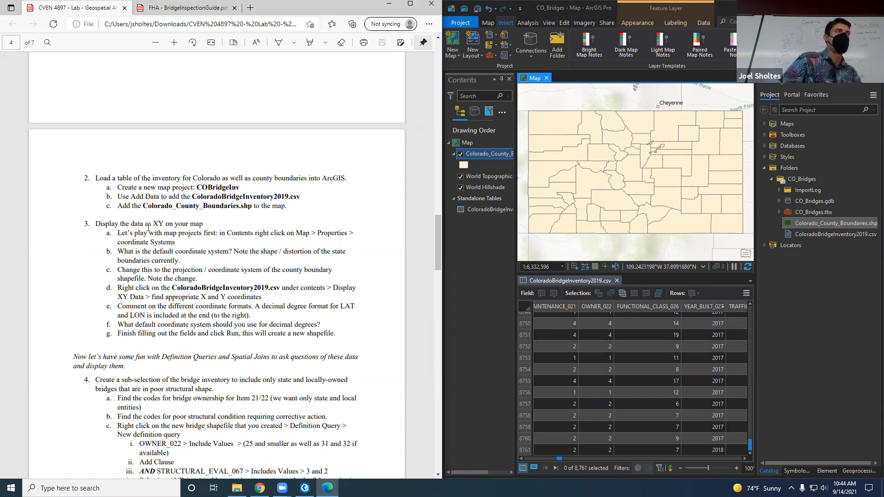
drag(116, 224, 201, 225)
click(201, 224)
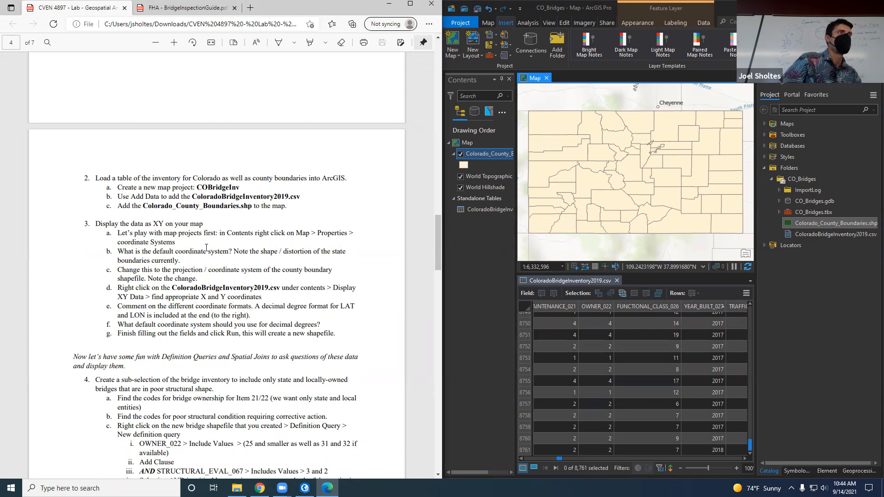
Start Display XY Data for the ColoradoBridgeInventory2019.csv table
right_click(478, 209)
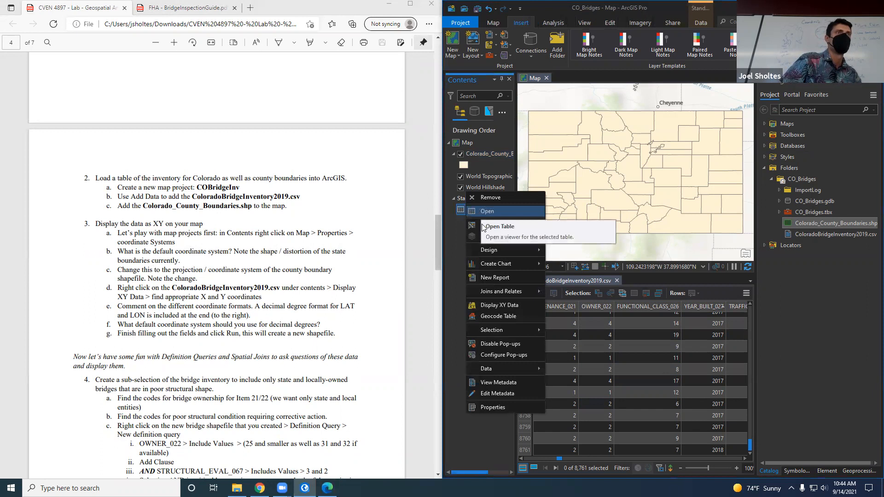
click(511, 305)
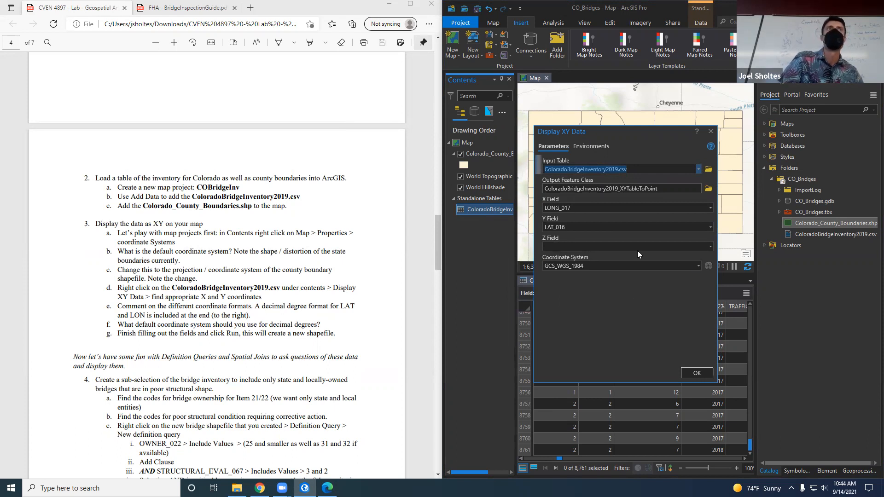
drag(614, 133, 624, 128)
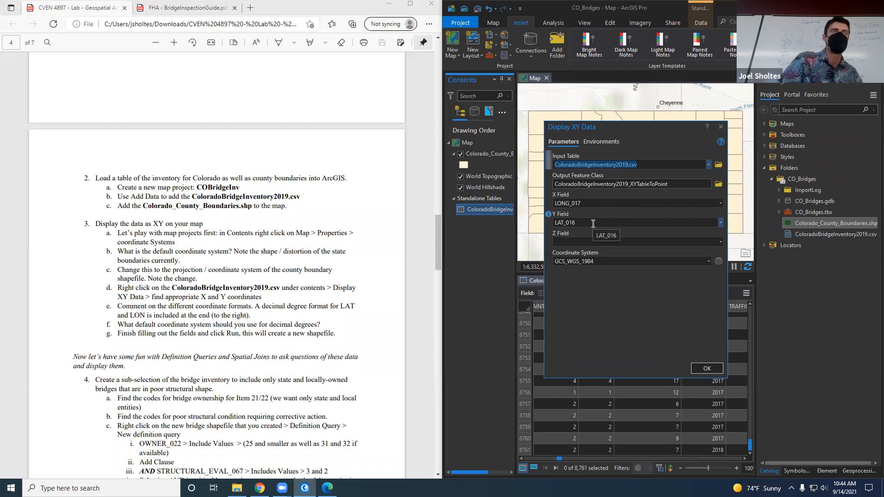
Set the X Field to LON_DEC and the Y Field to LAT_DEC for the bridge points, and check the coordinate system entry
click(721, 203)
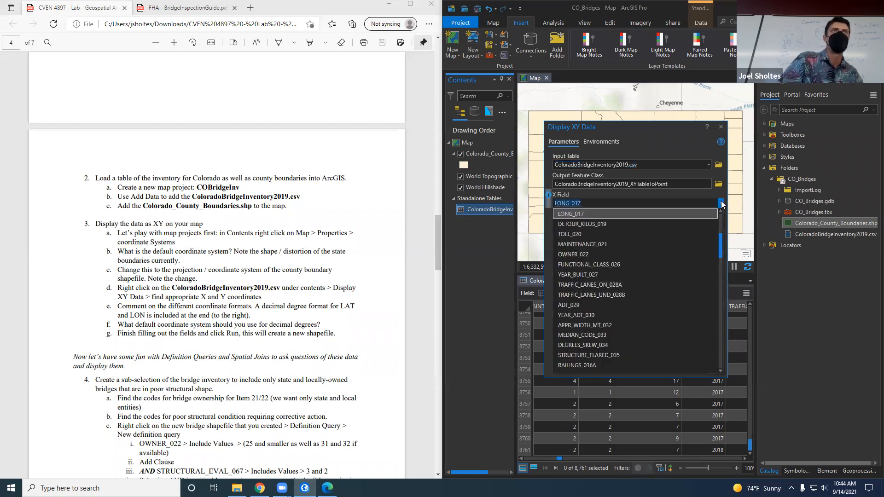
drag(720, 237, 719, 368)
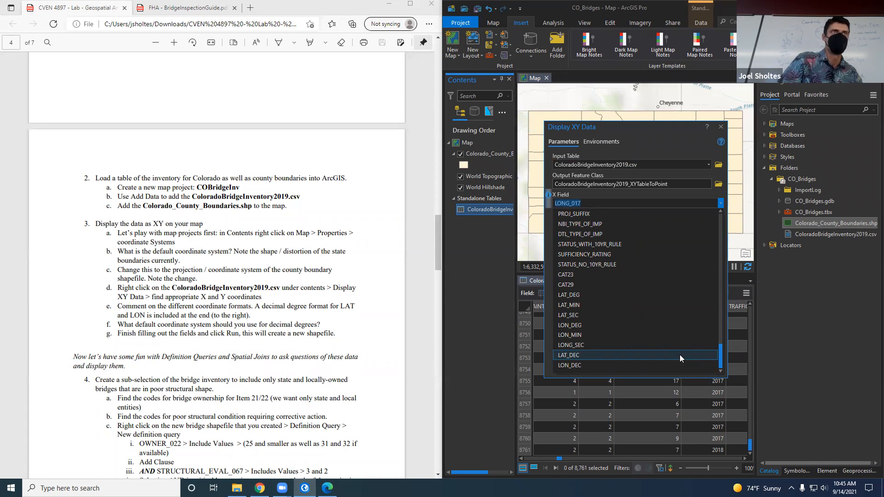
click(651, 365)
click(720, 221)
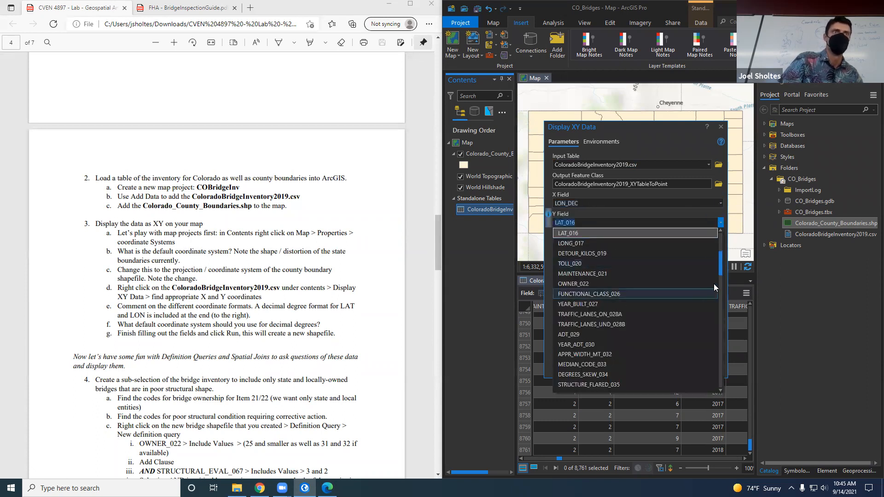
drag(720, 260, 724, 379)
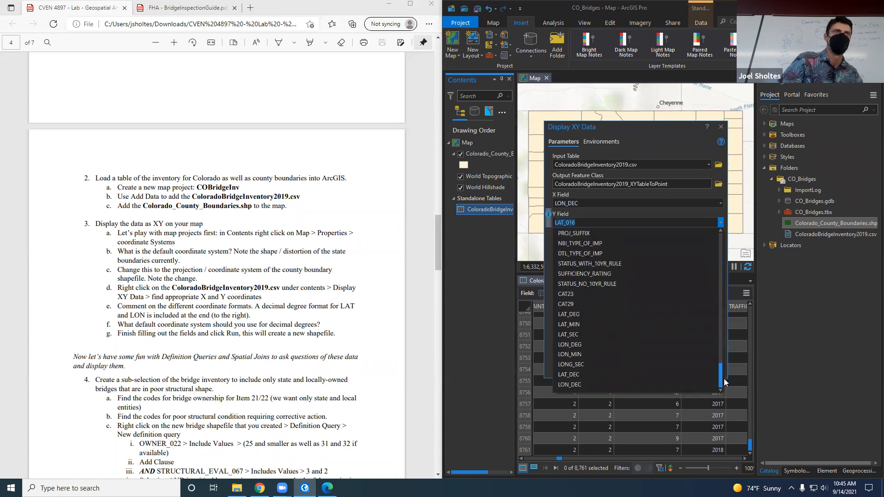
click(611, 371)
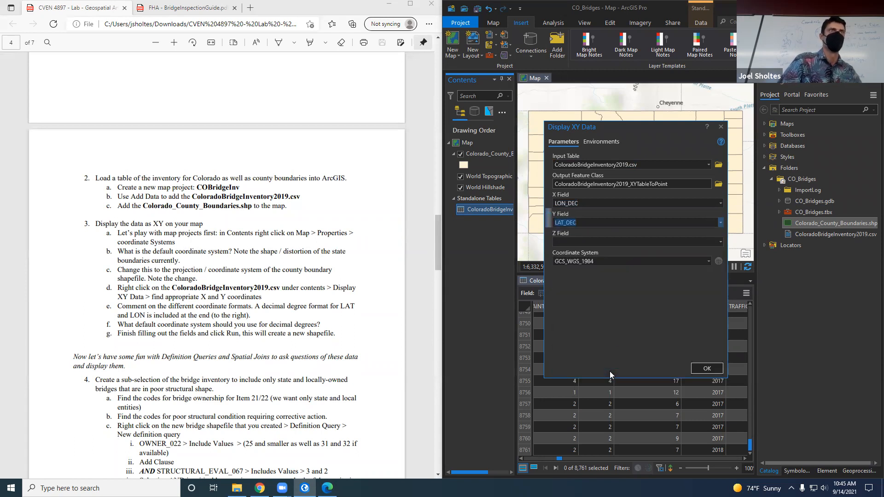
click(605, 241)
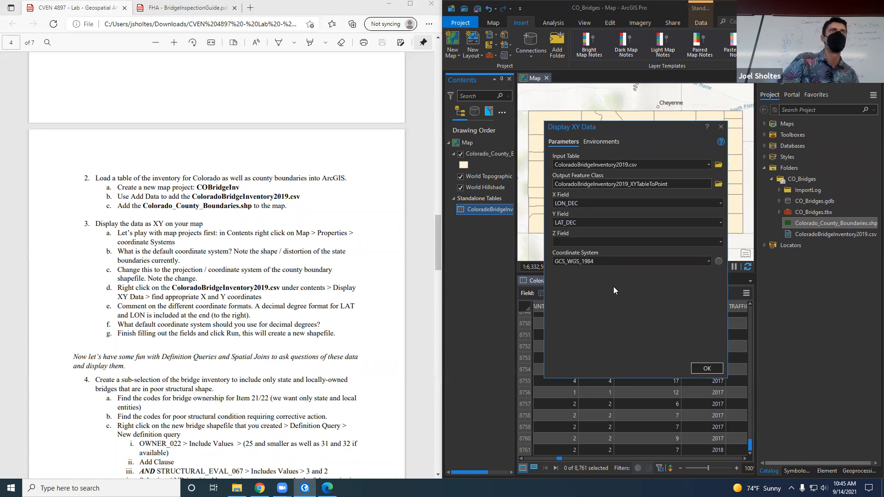
click(614, 258)
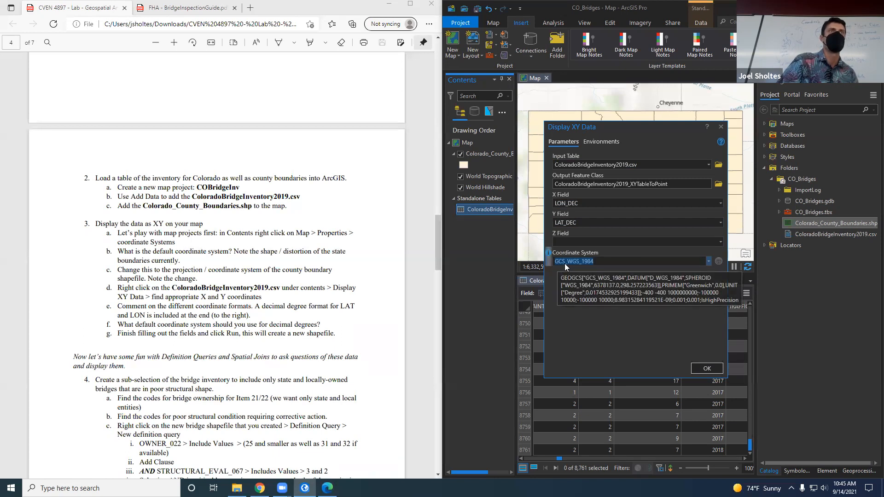
Open the FHA - BridgeInspectionGuide document from the CO_Bridges project folder and search it for "coordin"
click(605, 265)
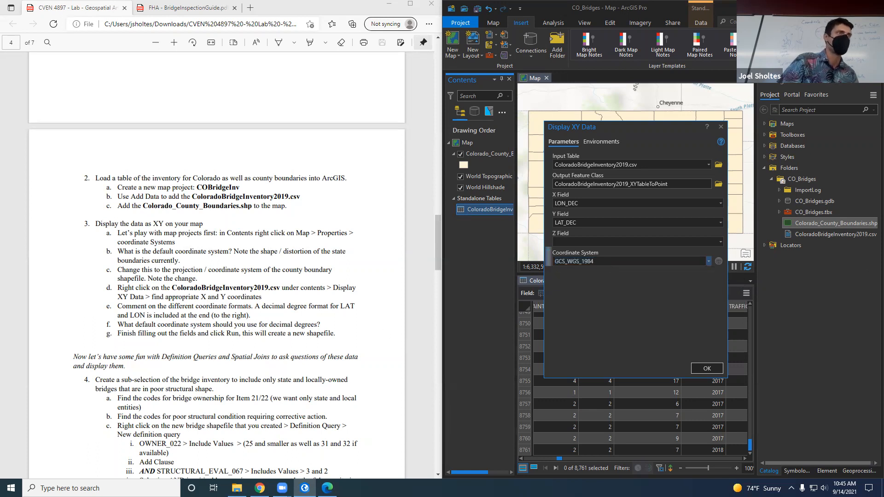
click(236, 488)
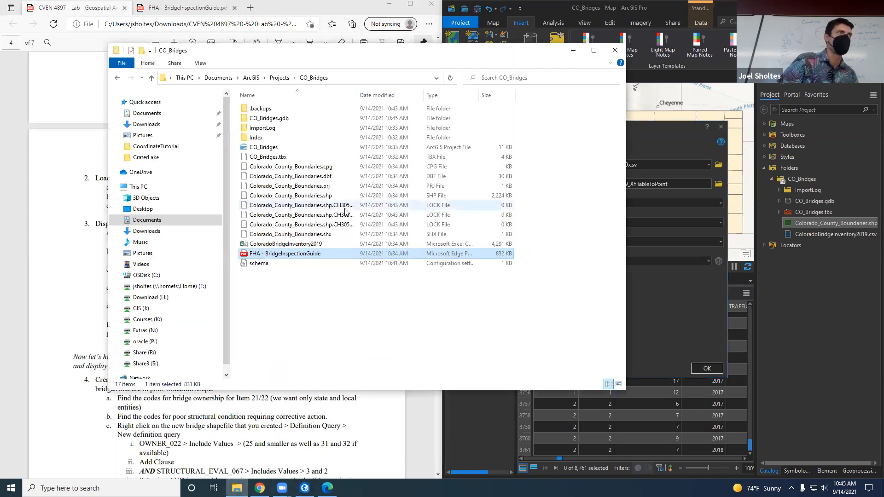
double_click(297, 259)
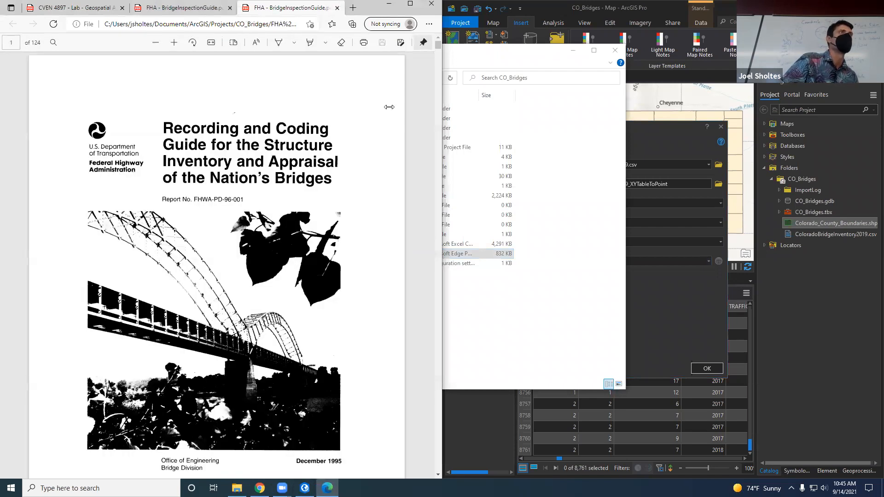
key(ctrl+f)
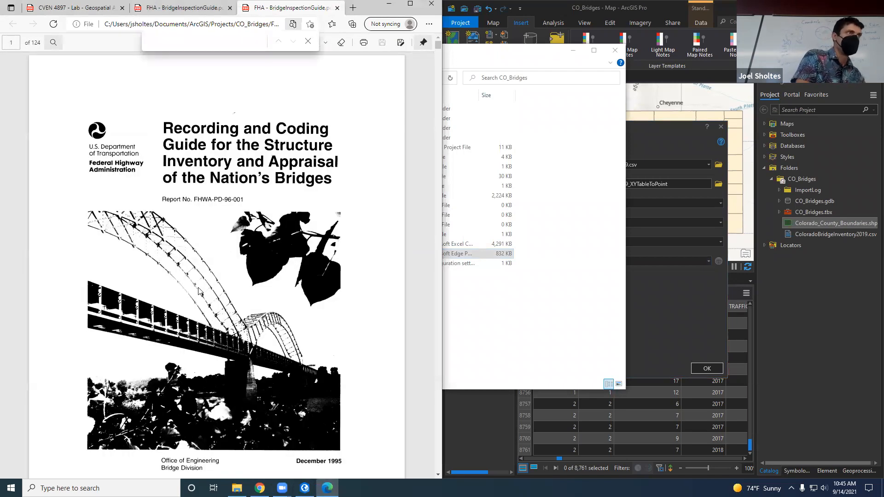
text(c)
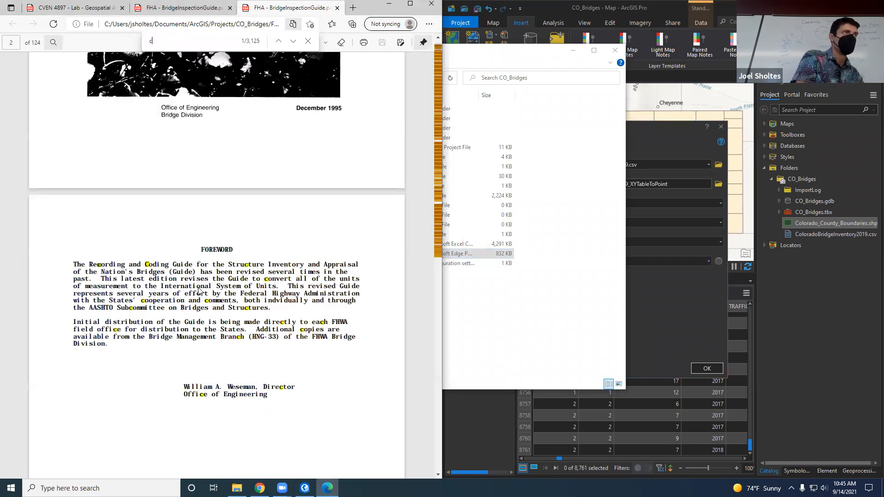
text(oordin)
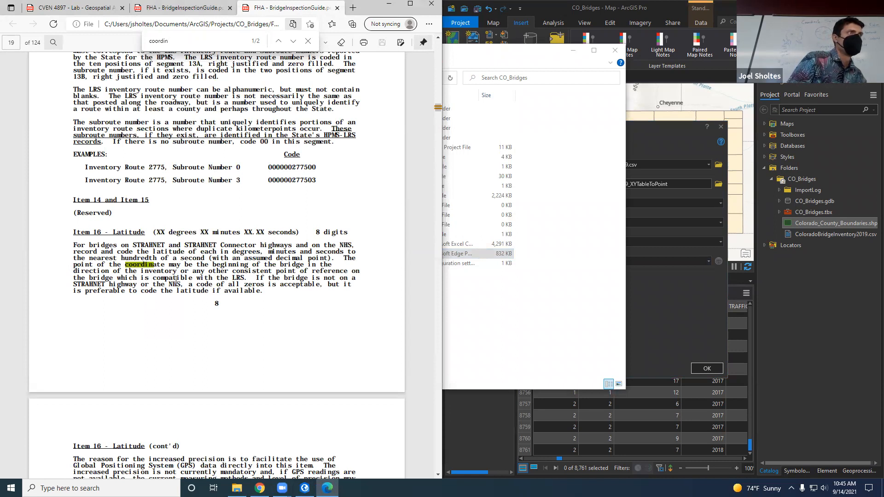
Read the guide's Item 16 - Latitude and Item 17 - Longitude entries for how bridge coordinates are coded
scroll(176, 279, down, 3)
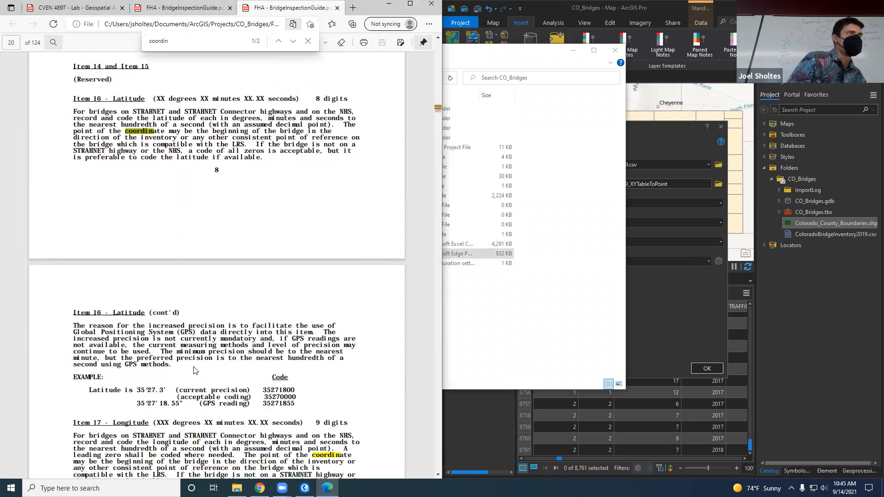
scroll(161, 362, down, 2)
scroll(161, 362, down, 2)
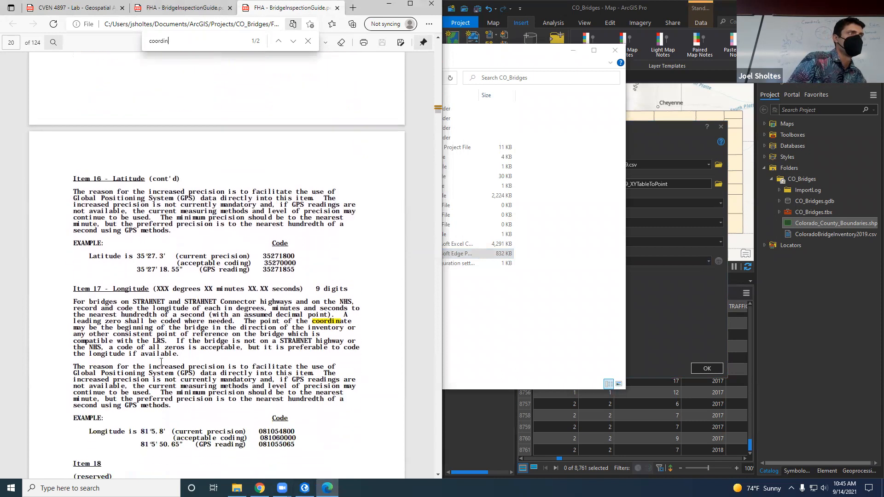
scroll(161, 362, down, 2)
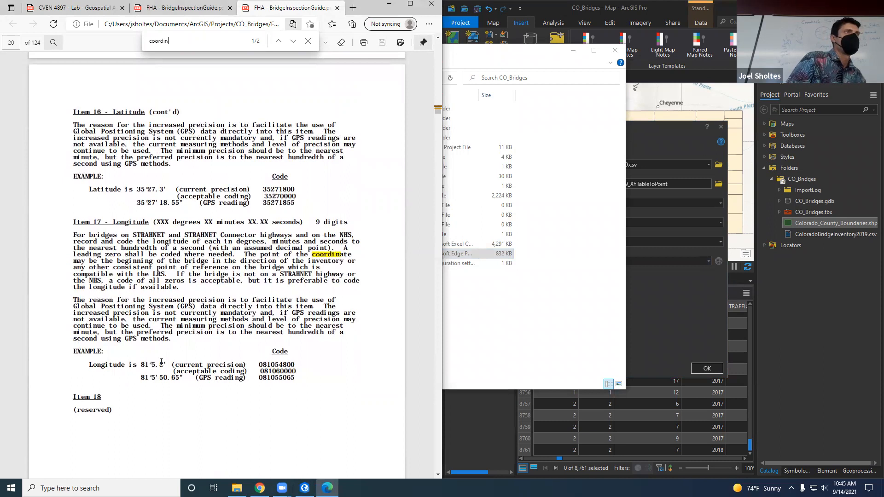
scroll(161, 362, down, 10)
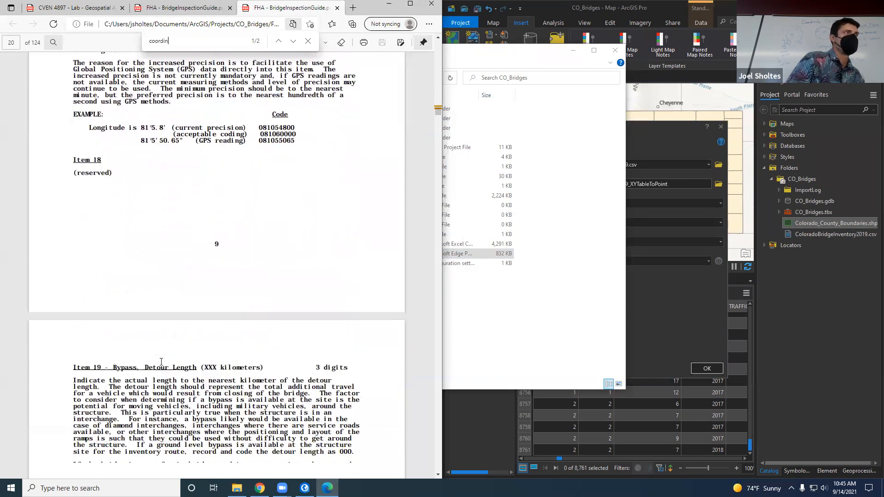
scroll(171, 341, up, 12)
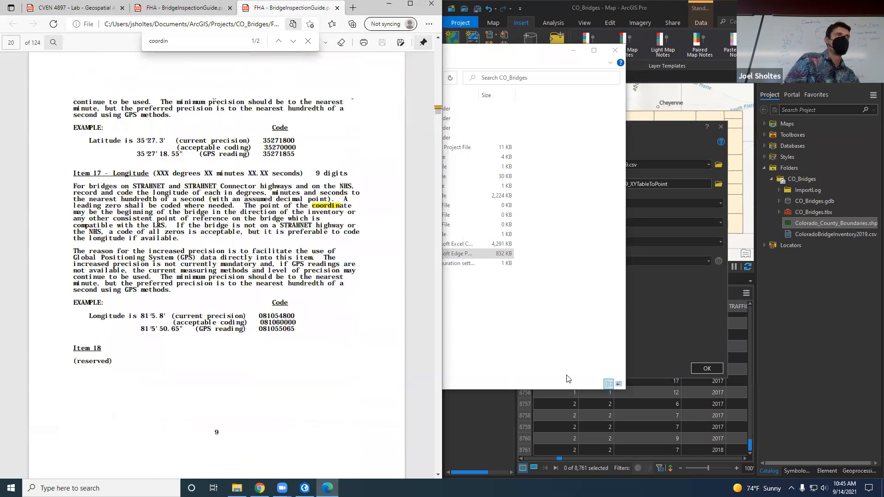
Switch back to ArcGIS Pro, run Display XY Data to create the bridge points, and bring the lab handout back into view
click(538, 348)
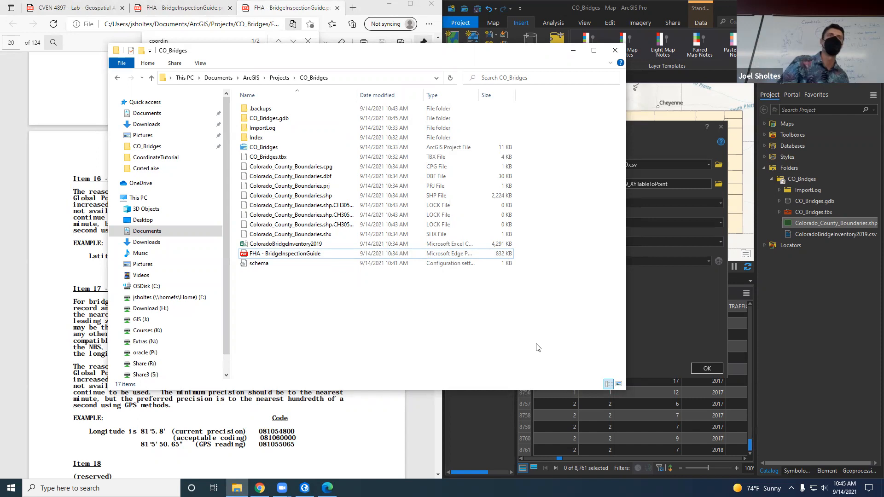
click(645, 307)
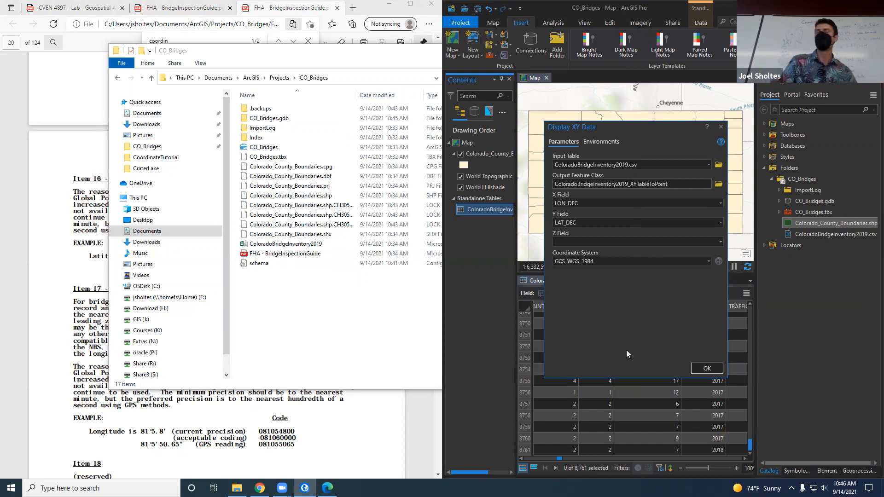
click(705, 368)
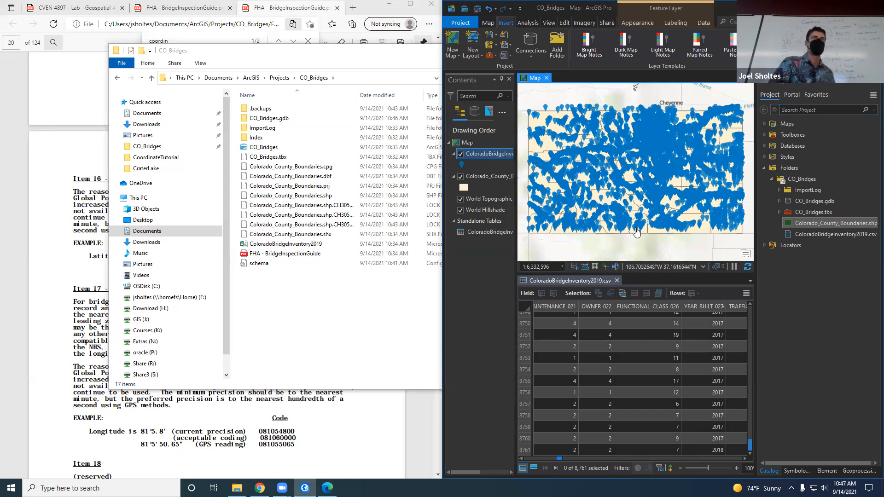
click(296, 421)
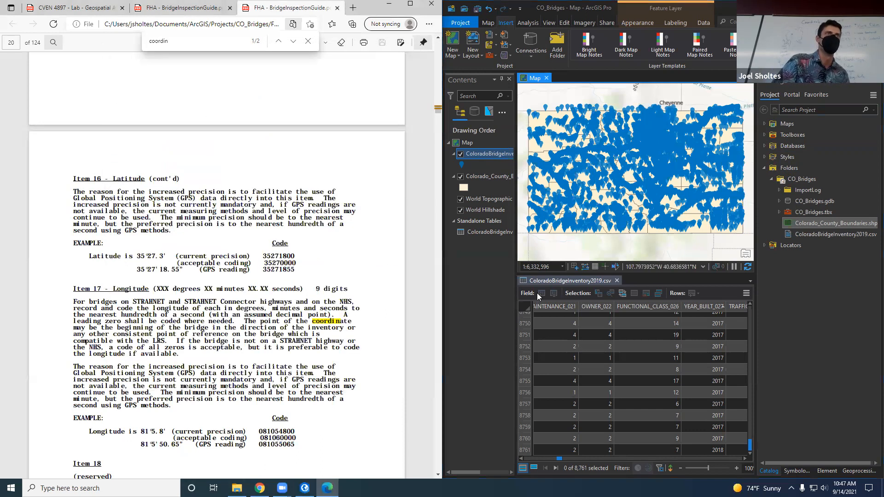
click(99, 8)
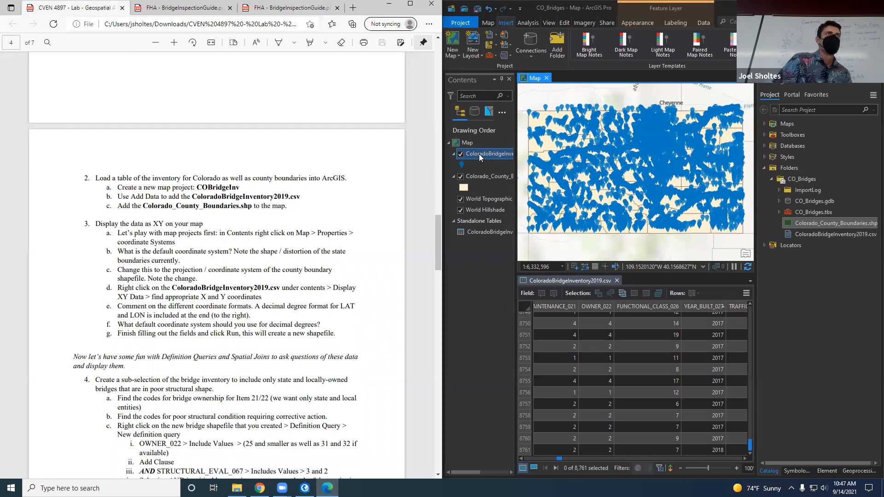
Change the bridge point layer's symbol to Circle 2 from the ArcGIS 2D gallery
right_click(479, 154)
click(462, 164)
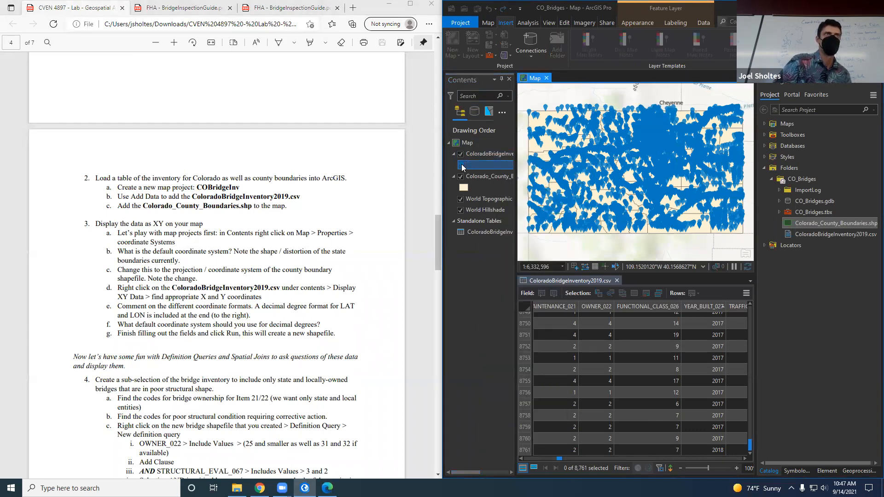
scroll(807, 338, down, 3)
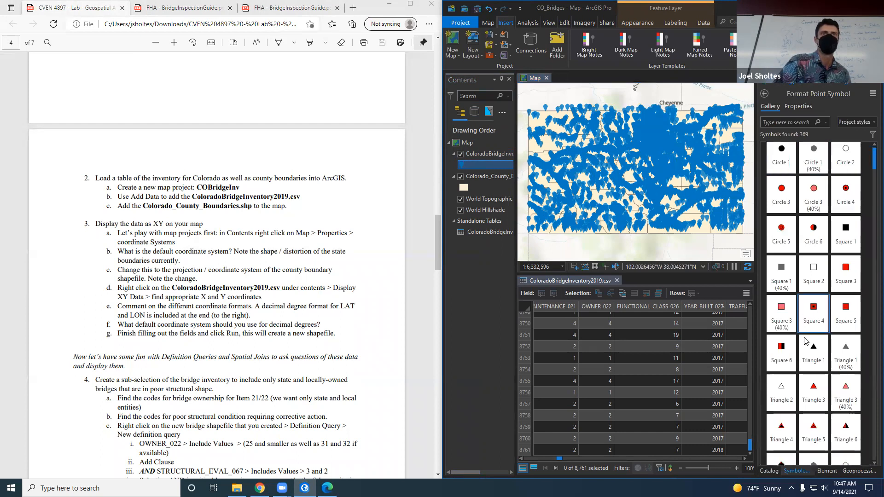
scroll(806, 338, up, 3)
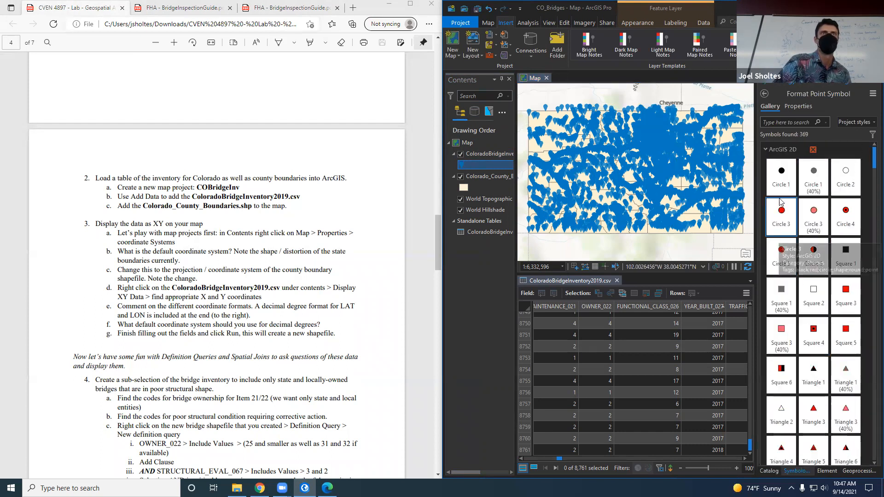
click(848, 175)
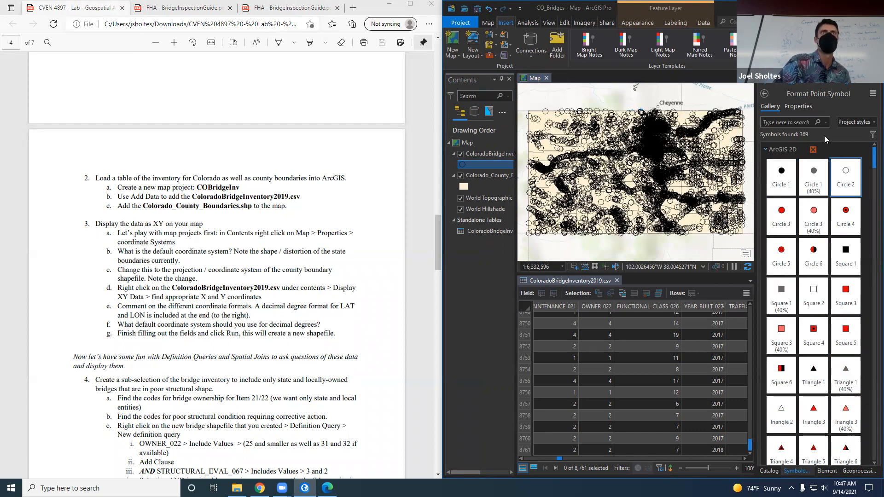
Set the bridge point symbol's size to 5 pt and apply the change
click(805, 105)
double_click(850, 212)
text(5)
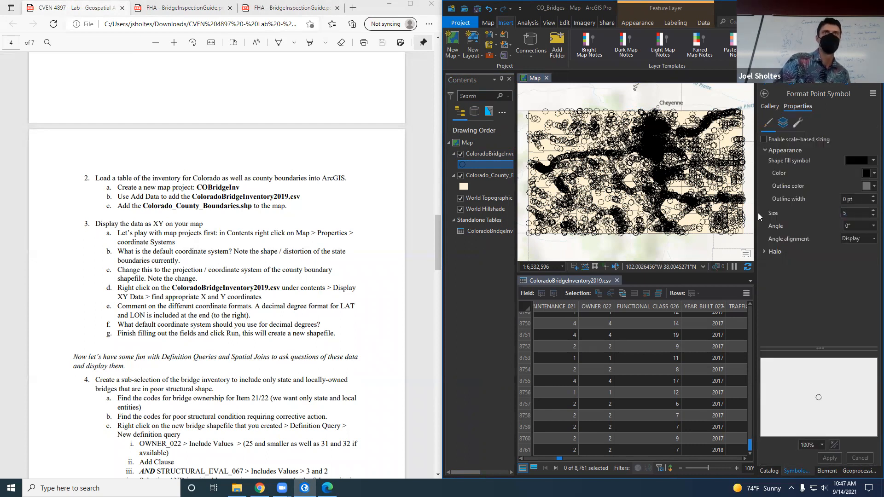
click(668, 233)
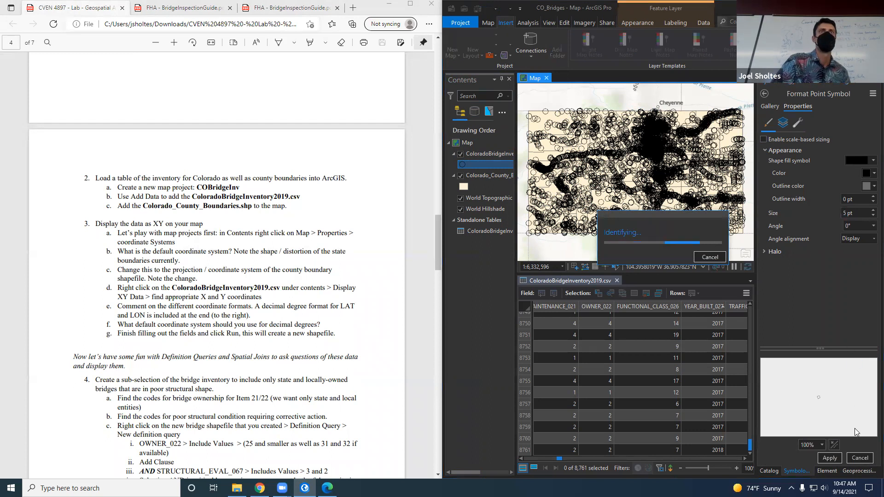
click(829, 456)
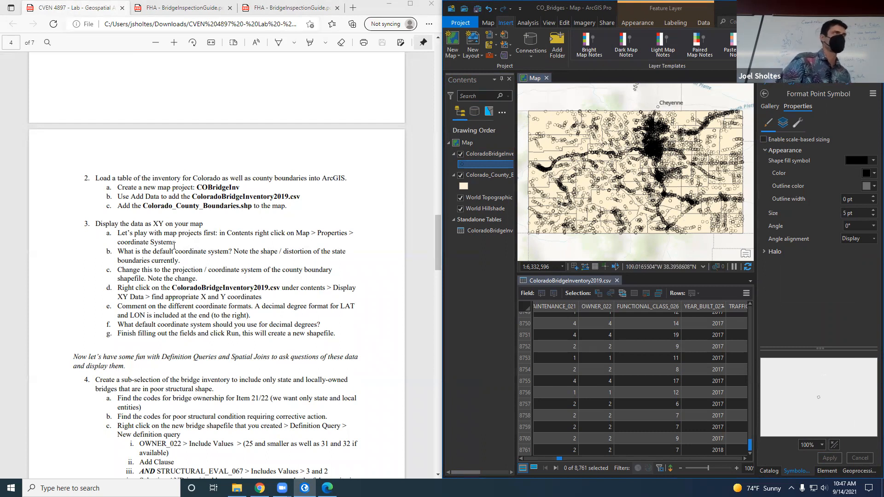
Read task 4 in the lab handout about sub-selecting state and locally-owned bridges in poor structural shape
scroll(194, 255, down, 3)
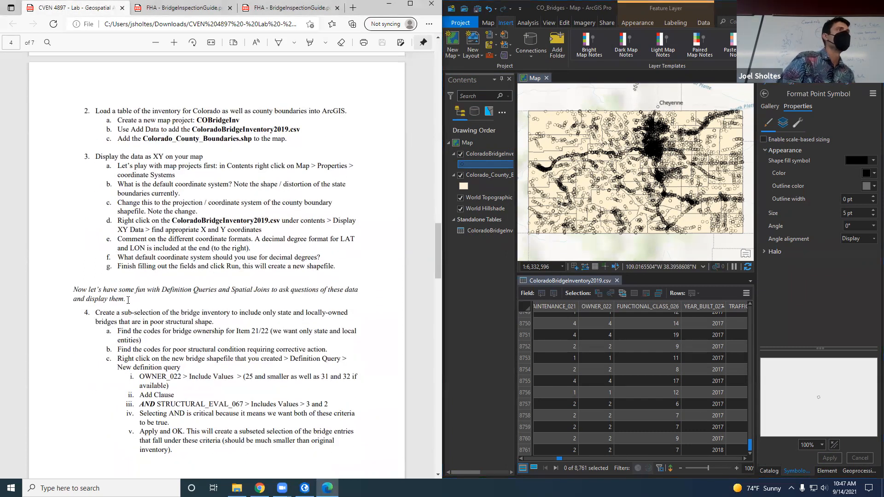
scroll(123, 248, down, 6)
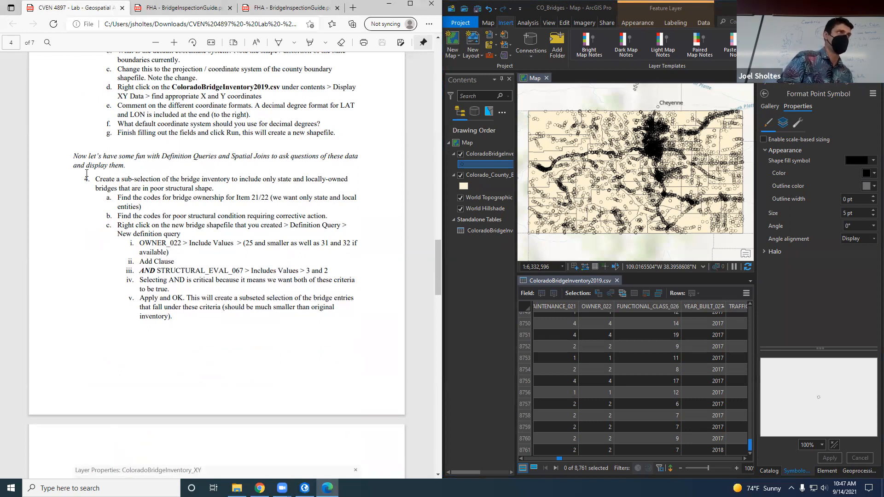
drag(101, 179, 221, 189)
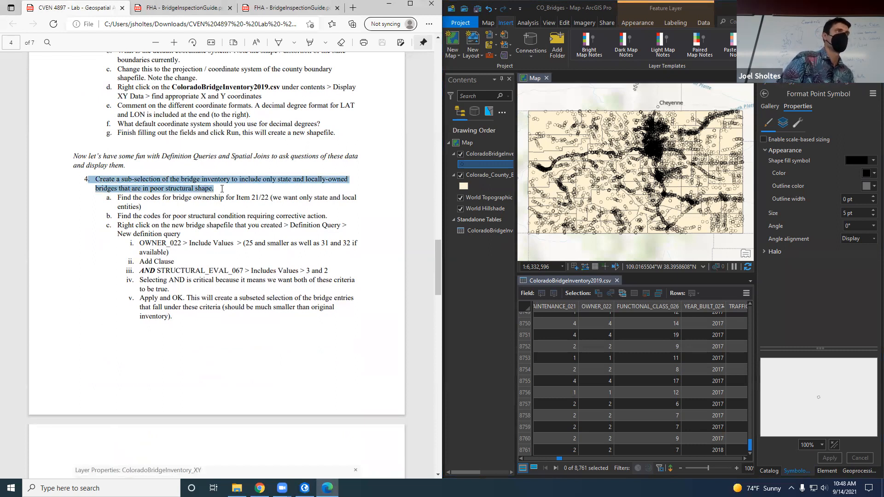
click(222, 189)
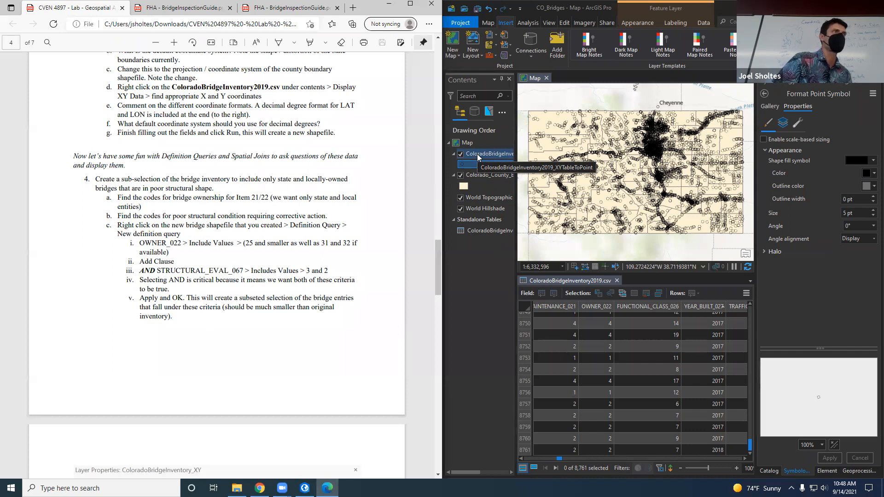
drag(261, 180, 239, 182)
click(164, 183)
drag(122, 188, 215, 189)
click(218, 190)
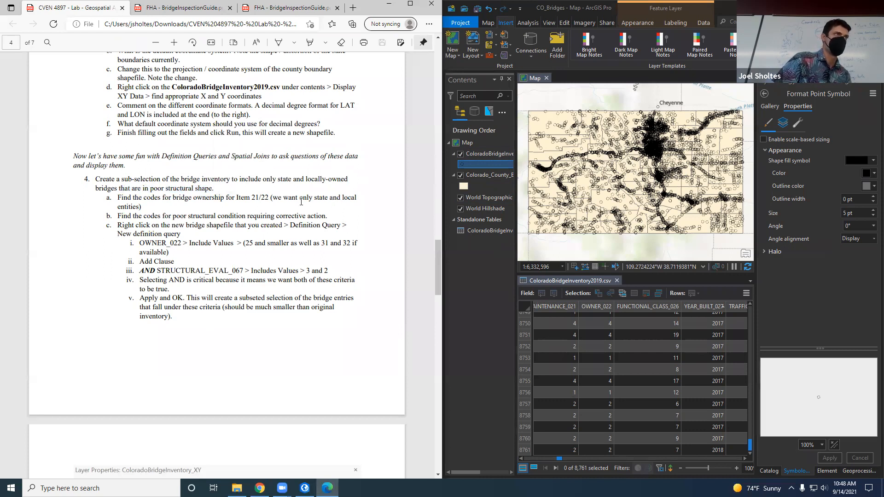
Open the bridge point layer's properties and create a new definition query for it
right_click(477, 154)
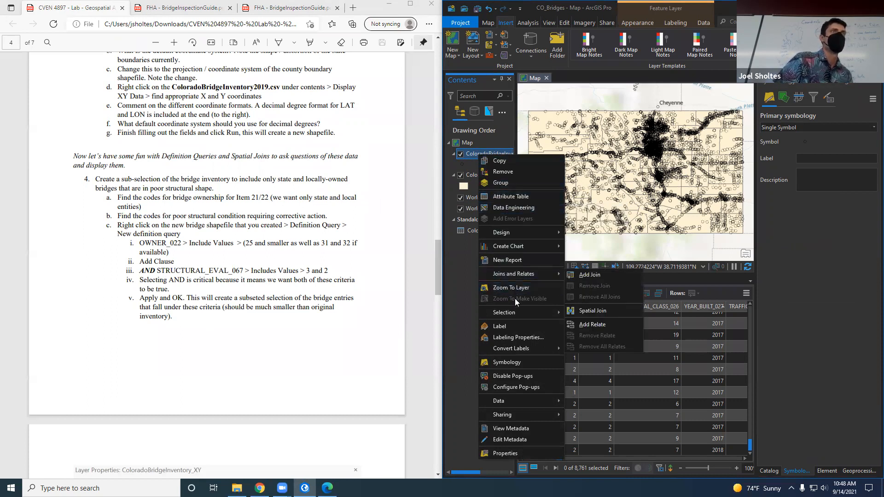
mouse_move(519, 312)
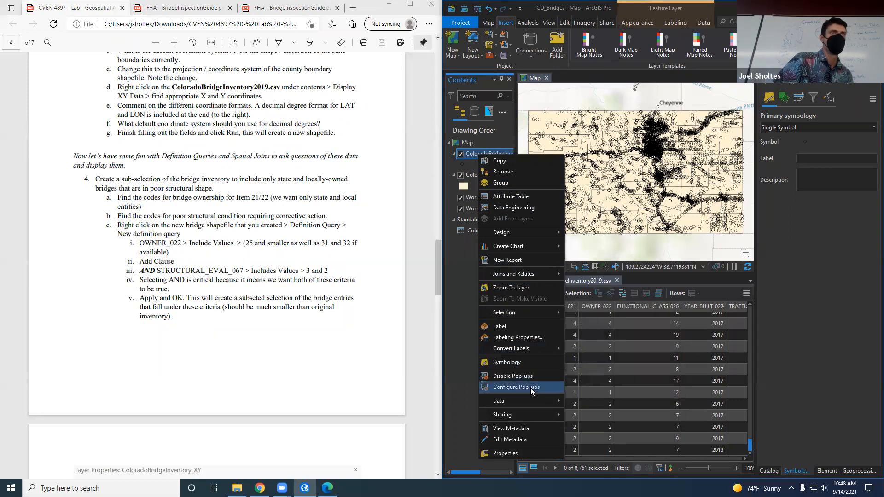
click(512, 454)
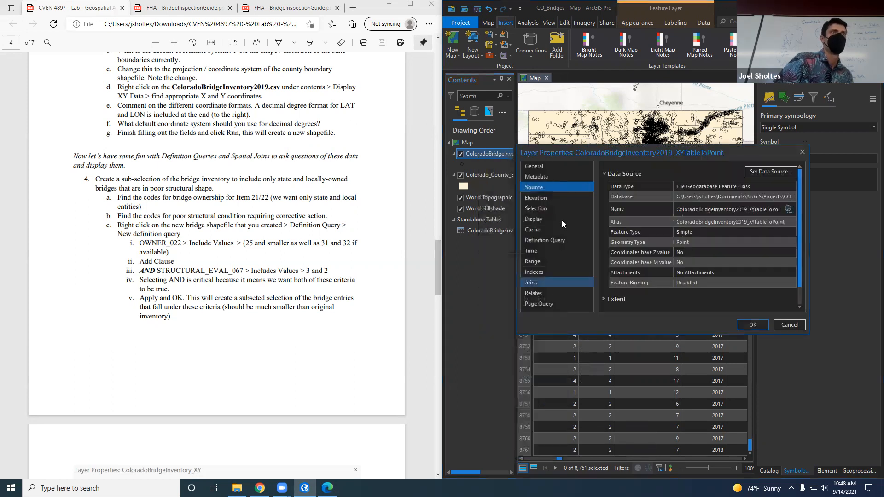
click(548, 241)
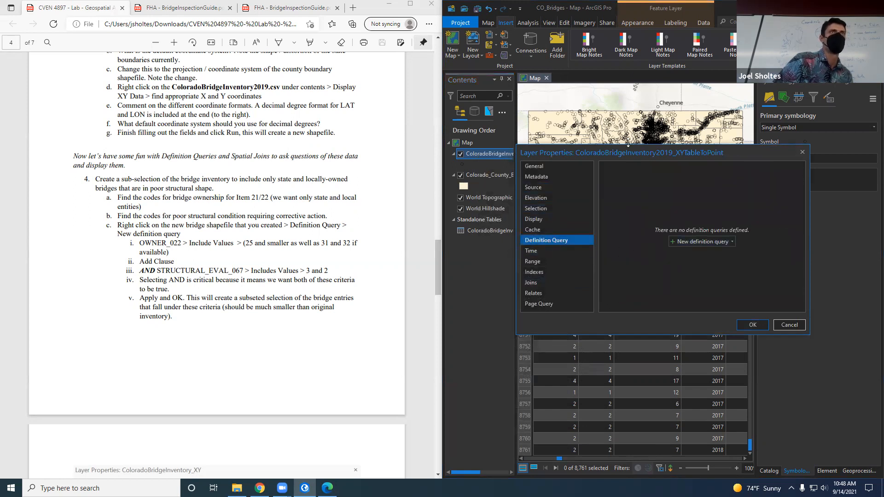
drag(633, 150, 651, 112)
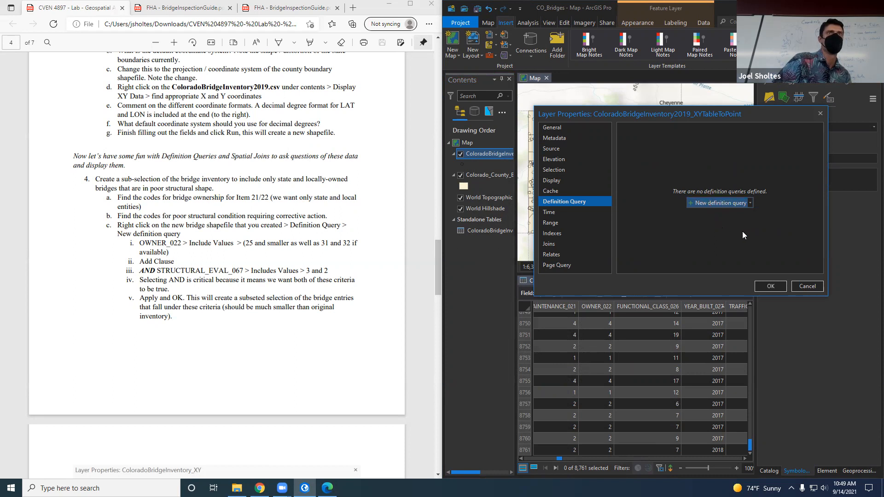
click(720, 202)
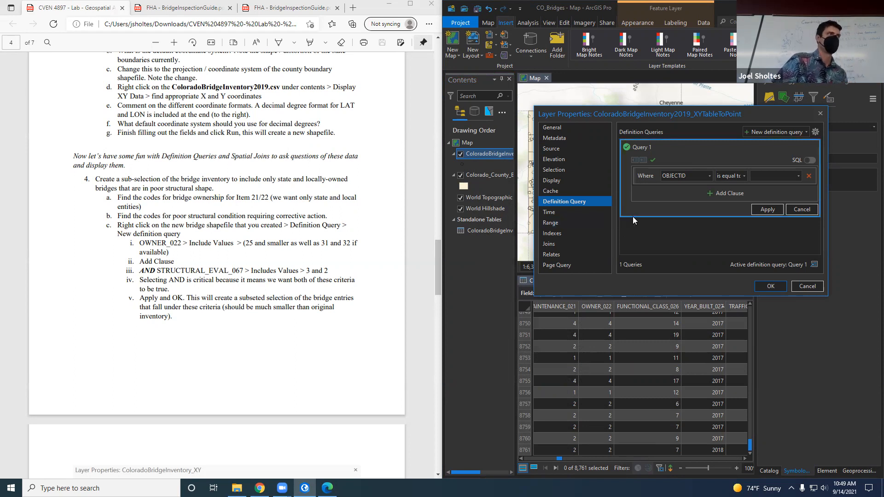
Set the query's first clause to the OWNER_022 field with the "includes the value(s)" operator
click(710, 178)
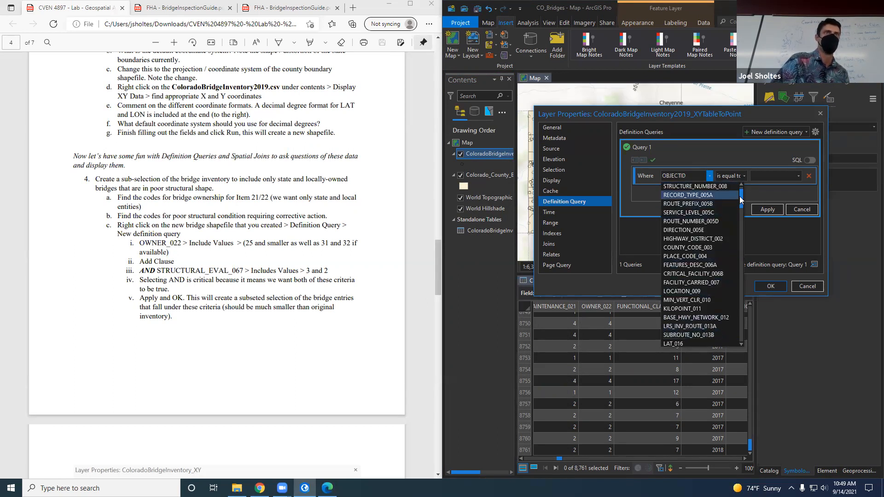
drag(740, 193, 741, 216)
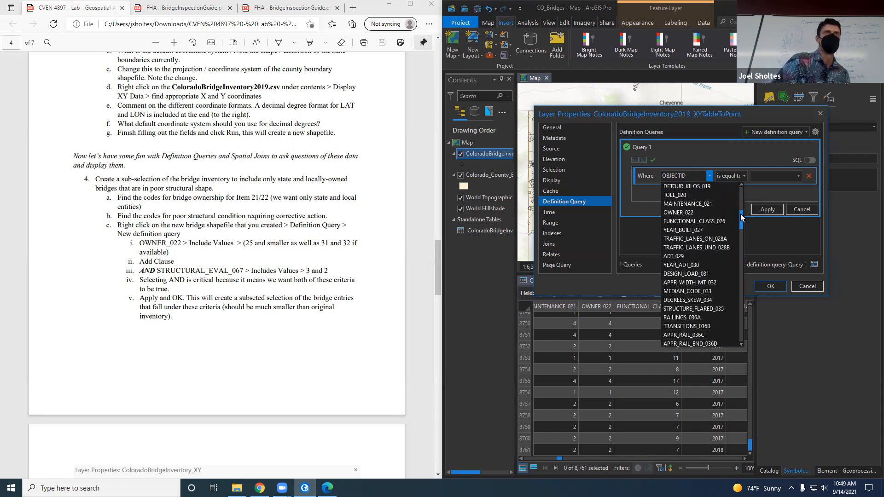
click(705, 212)
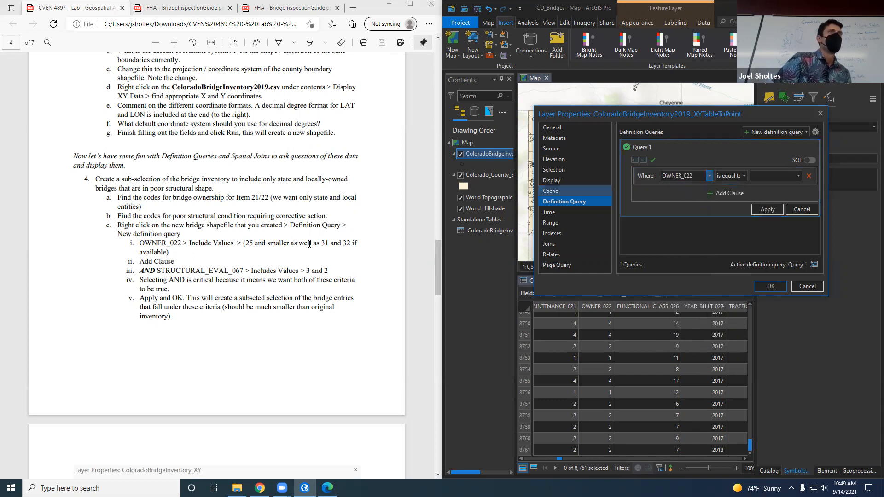
click(743, 175)
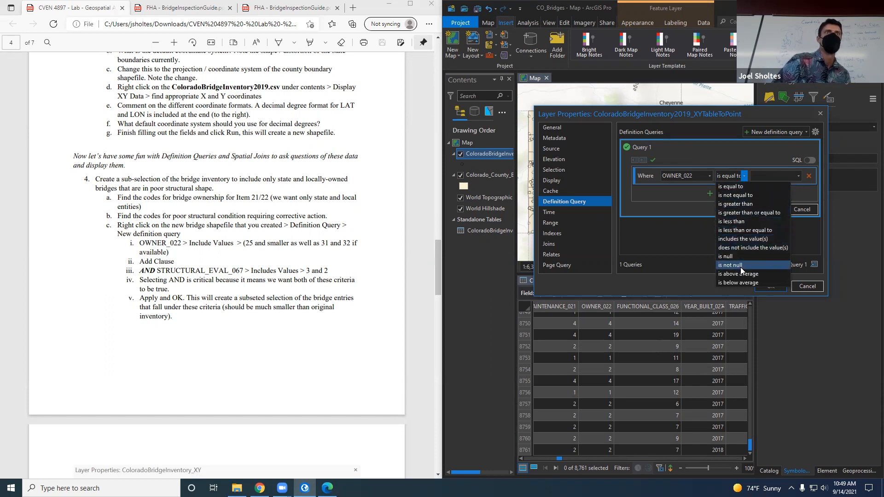
click(746, 240)
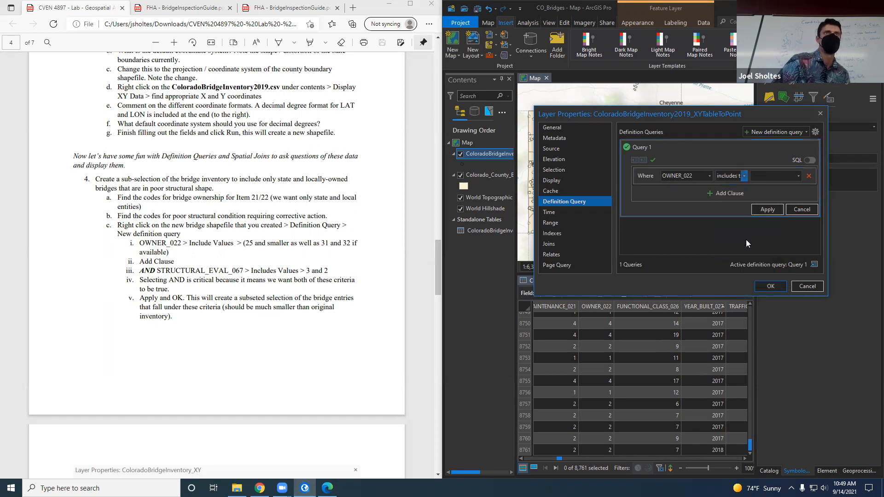
Include the owner values 1, 2, 3, 4, 11, 25 and 32 in the OWNER_022 clause
click(798, 176)
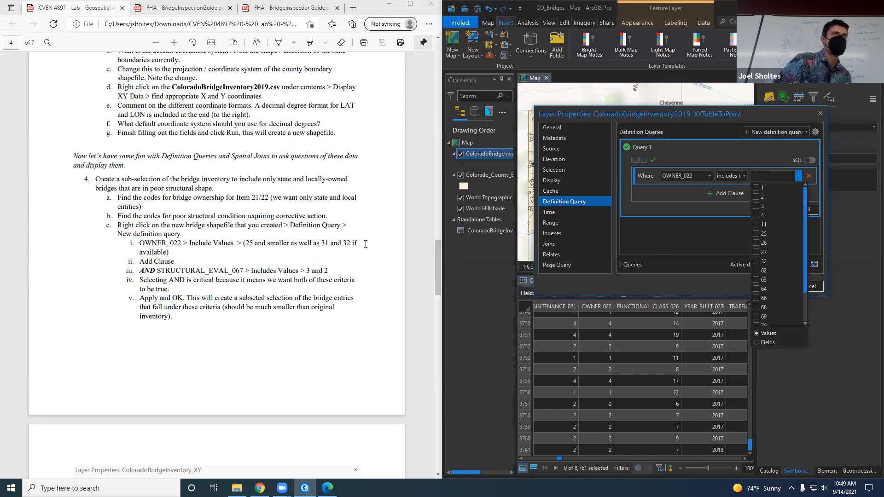
click(756, 233)
click(755, 215)
click(755, 224)
click(756, 187)
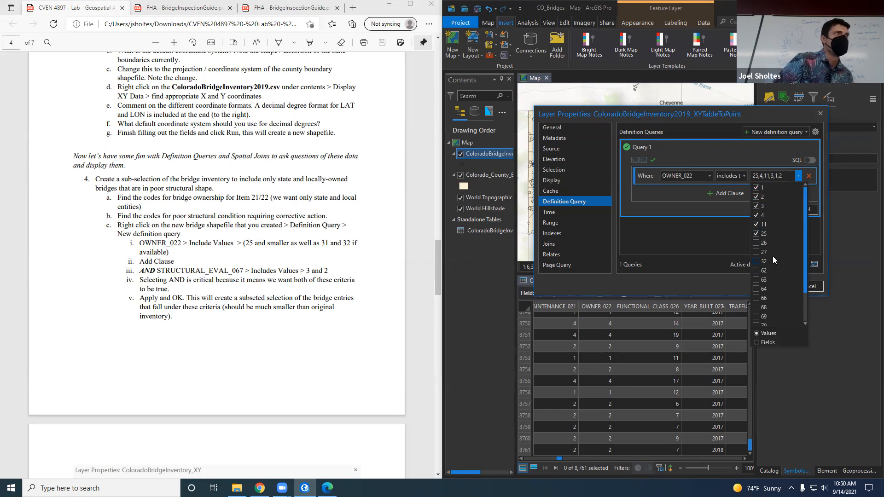
scroll(774, 253, down, 1)
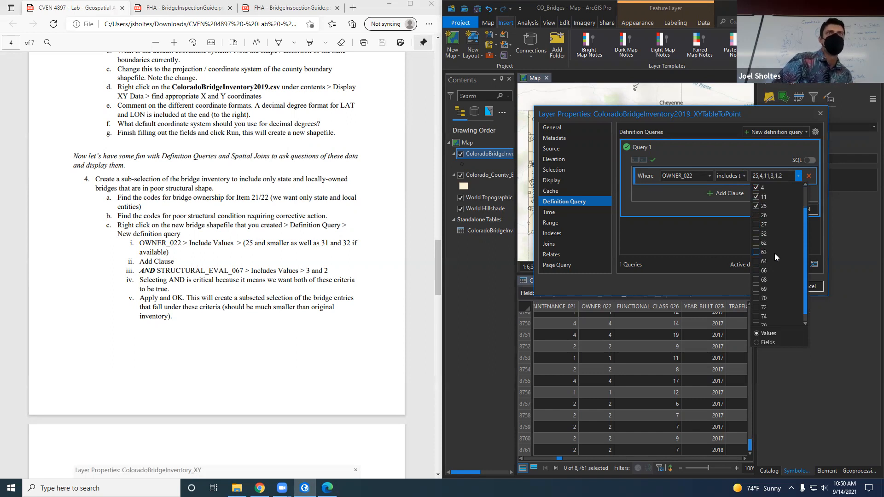
click(761, 252)
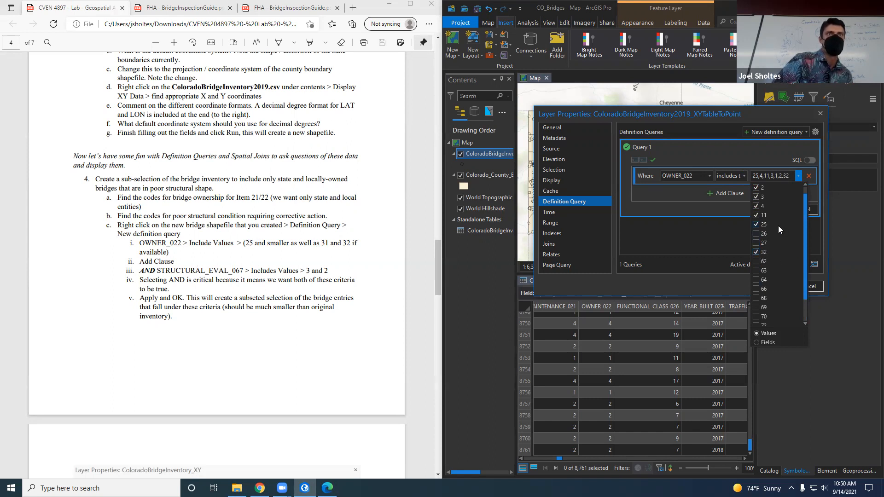
scroll(775, 302, down, 3)
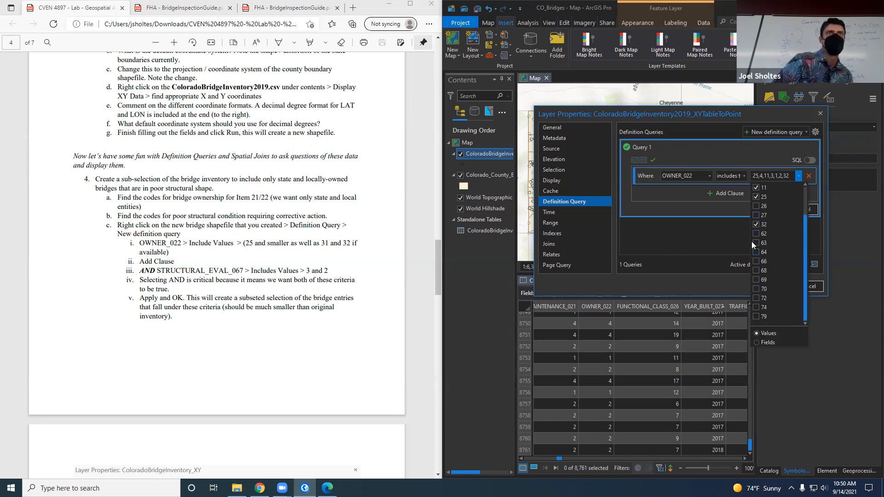
click(722, 242)
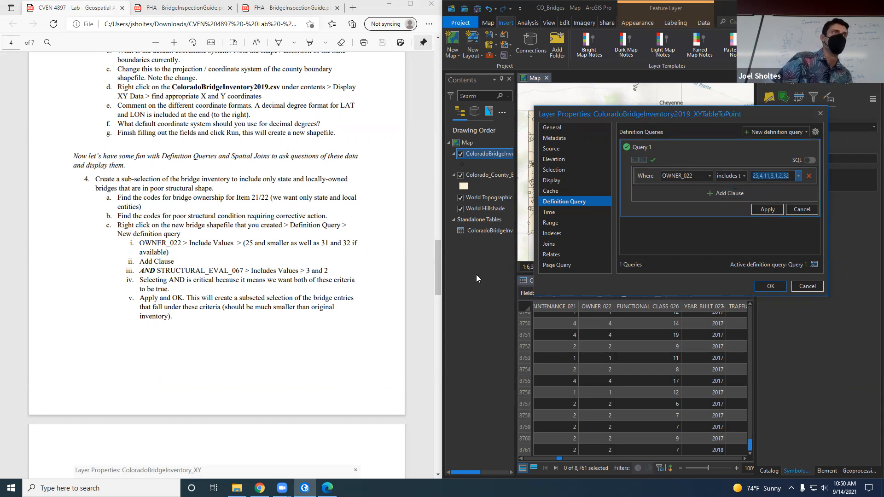
Check the Item 22 owner codes in the lab handout and return to the Add Clause instruction in task 4
drag(435, 270, 457, 146)
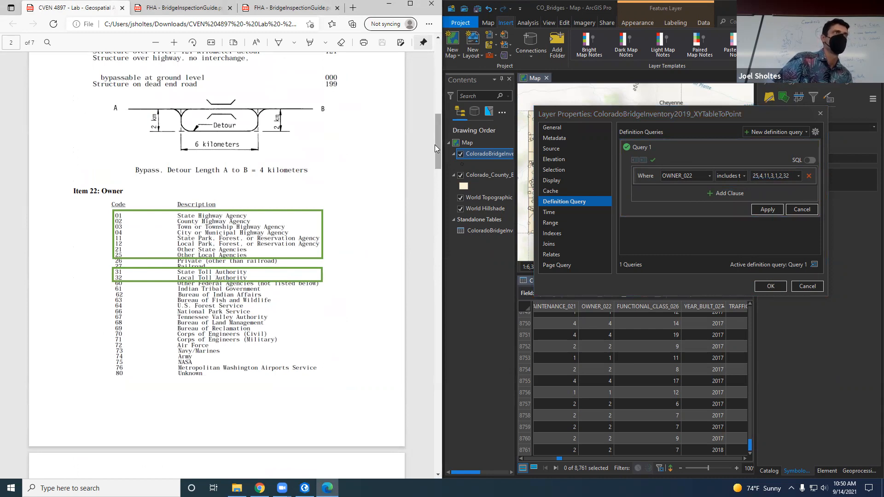
drag(435, 144, 428, 254)
scroll(149, 349, down, 2)
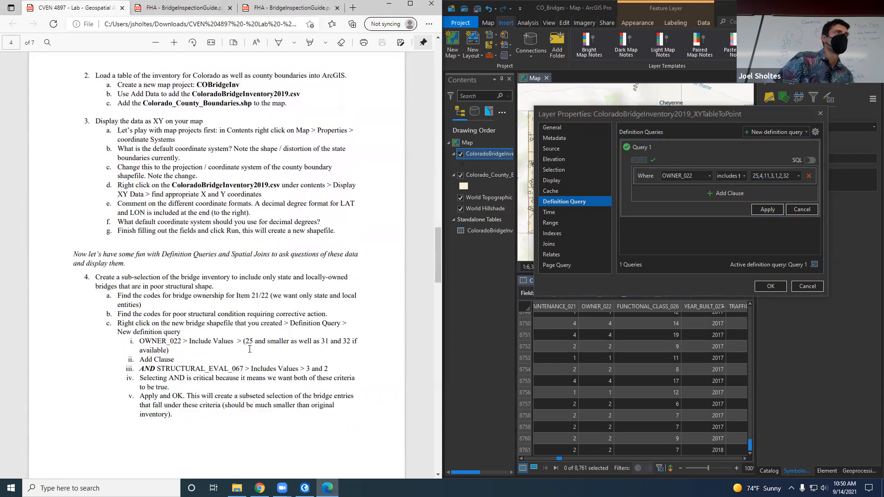
drag(138, 328, 195, 338)
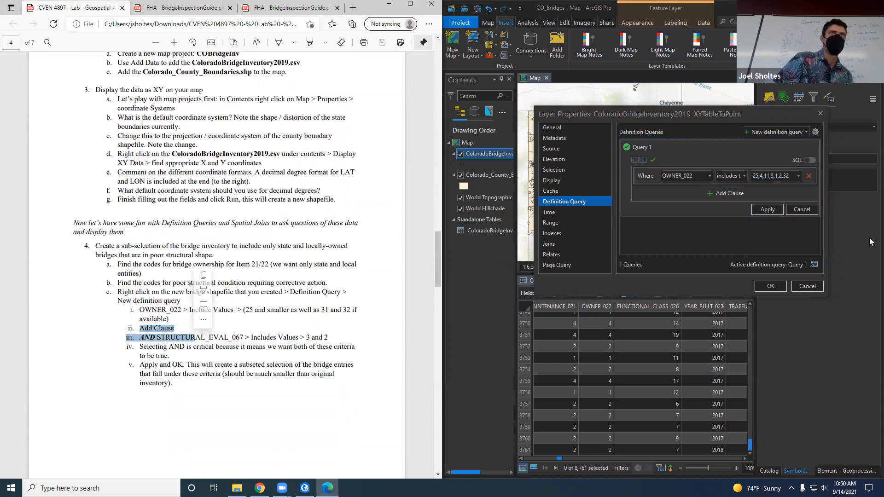
Add a second clause to the definition query, joined to the owner clause with And
click(720, 194)
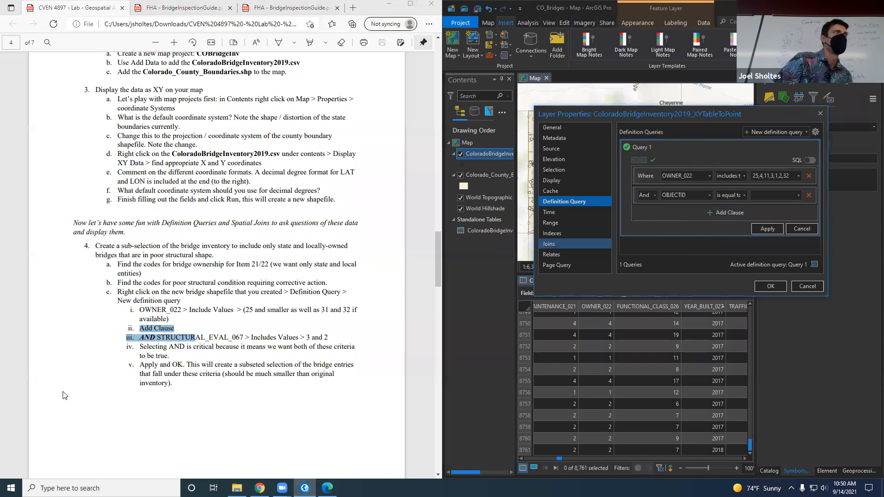
click(155, 343)
click(654, 195)
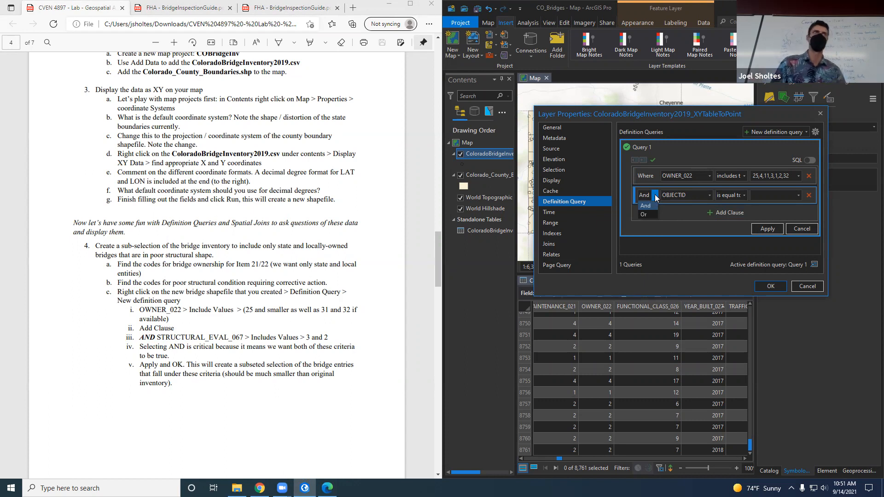
click(653, 216)
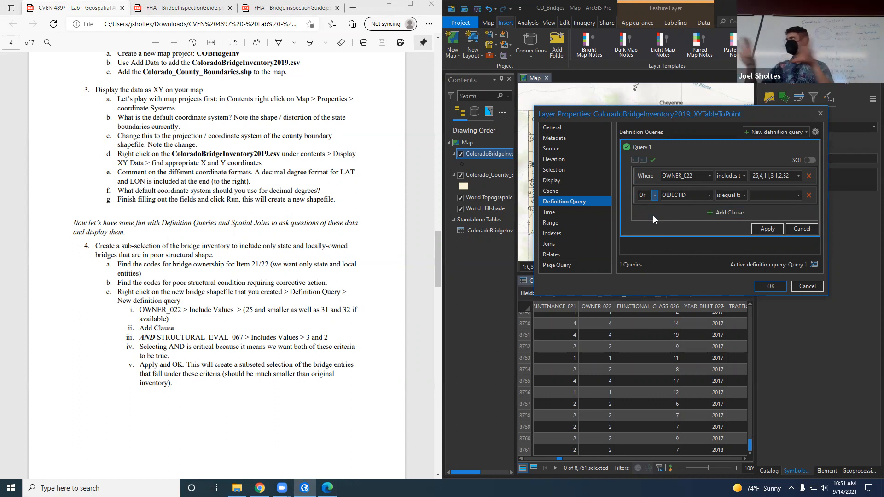
click(654, 195)
click(645, 206)
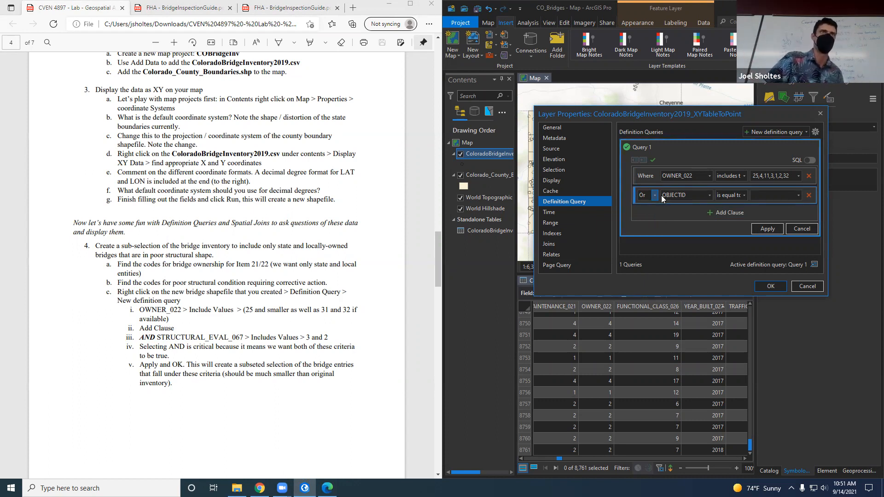
Choose STRUCTURAL_EVAL_067 as the field of the second clause
click(709, 196)
scroll(690, 290, down, 12)
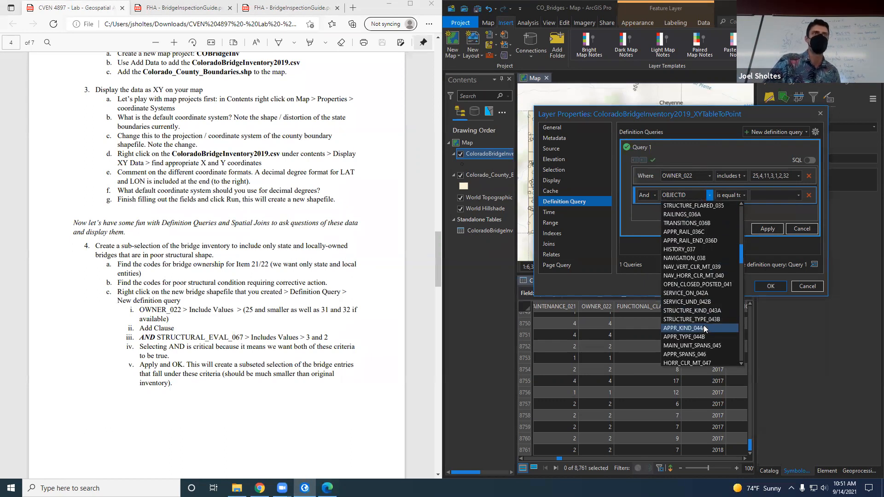
scroll(700, 327, down, 4)
scroll(694, 324, up, 3)
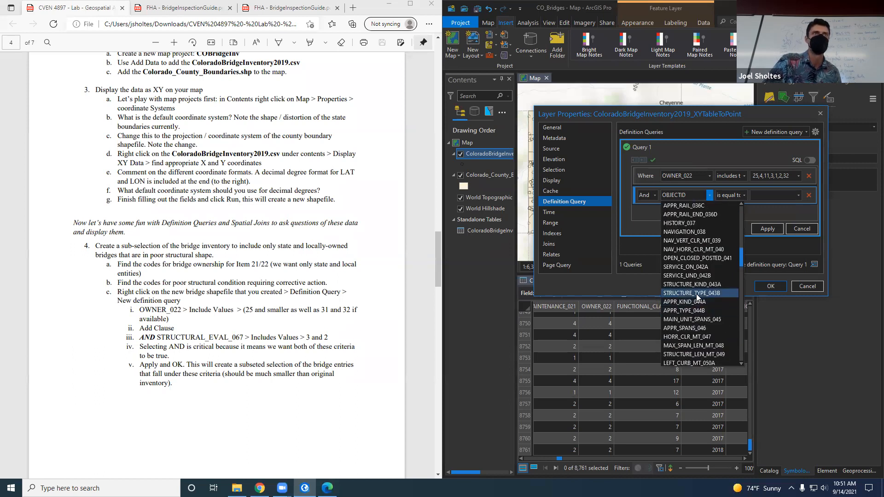
scroll(696, 295, down, 1)
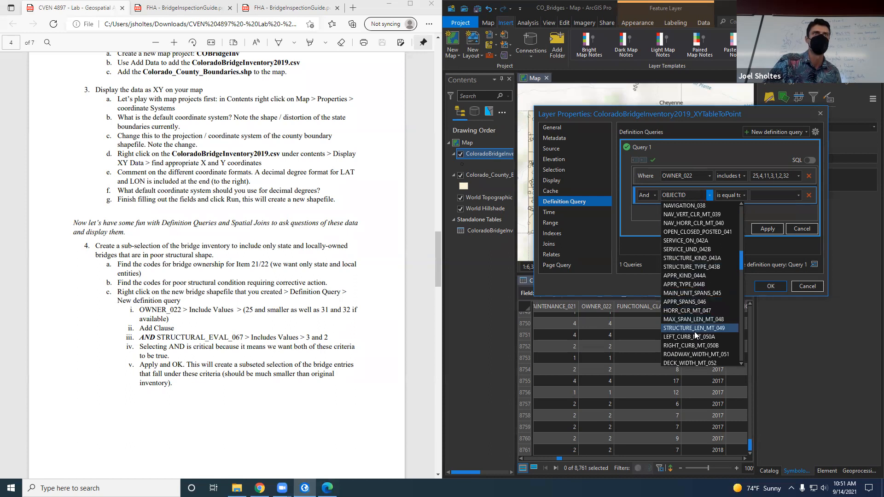
scroll(696, 340, down, 5)
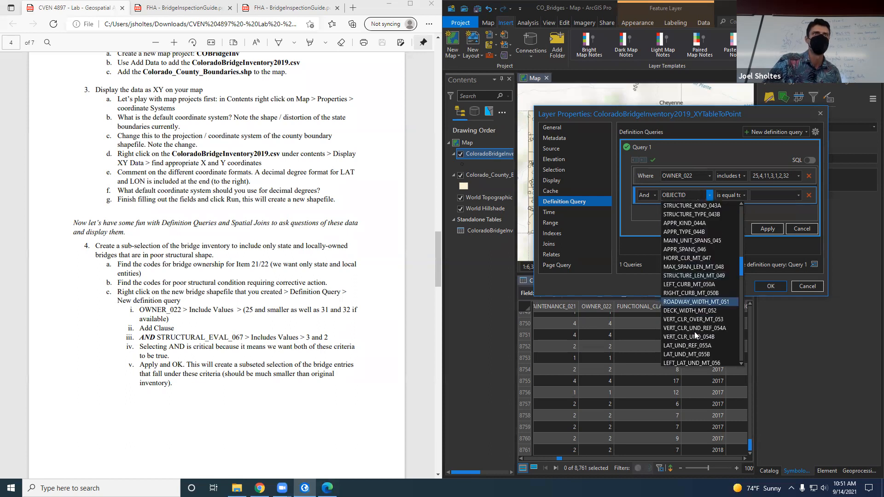
scroll(696, 356, down, 1)
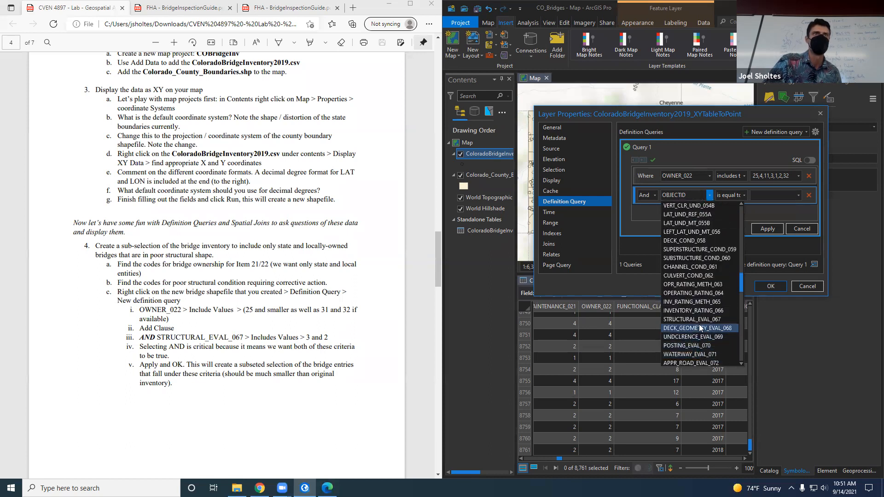
click(699, 322)
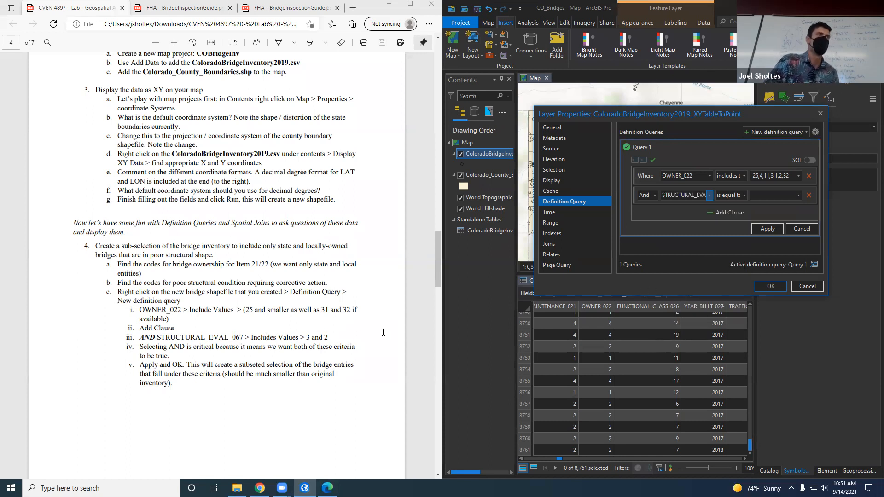
Make the STRUCTURAL_EVAL_067 clause include the values 0, 2 and 3, and highlight the handout's note on selecting AND
click(743, 195)
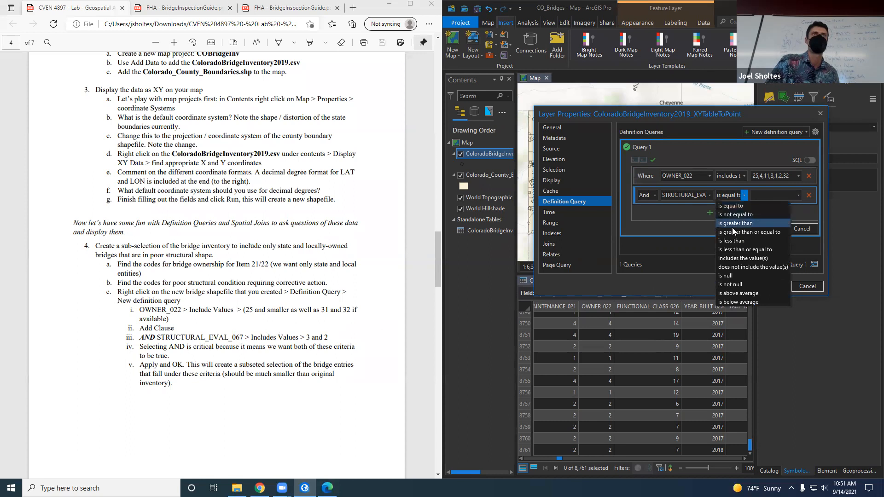
click(797, 195)
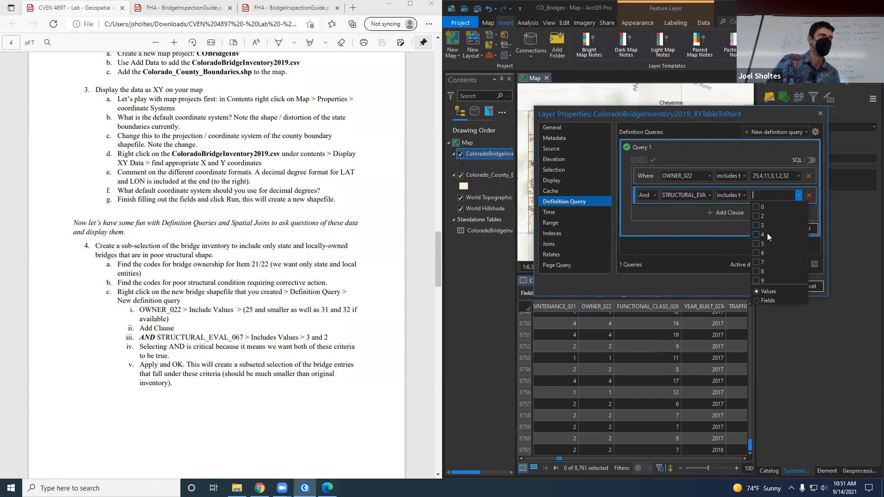
click(756, 207)
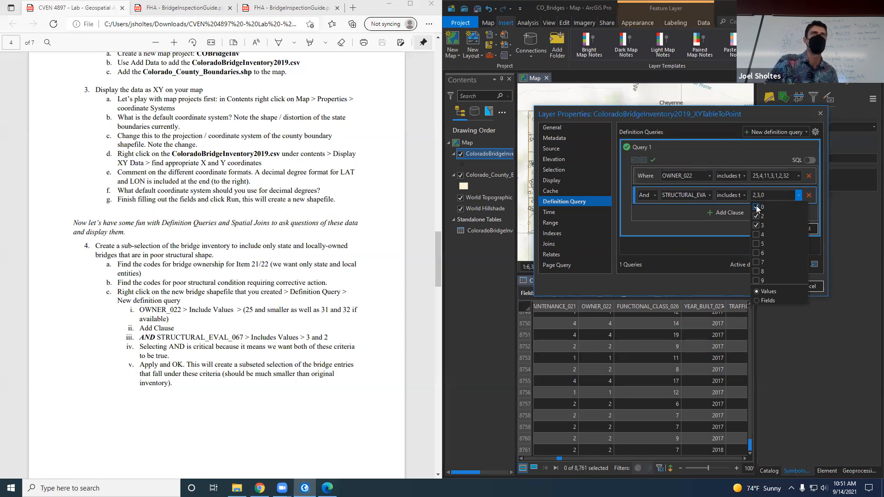
click(817, 214)
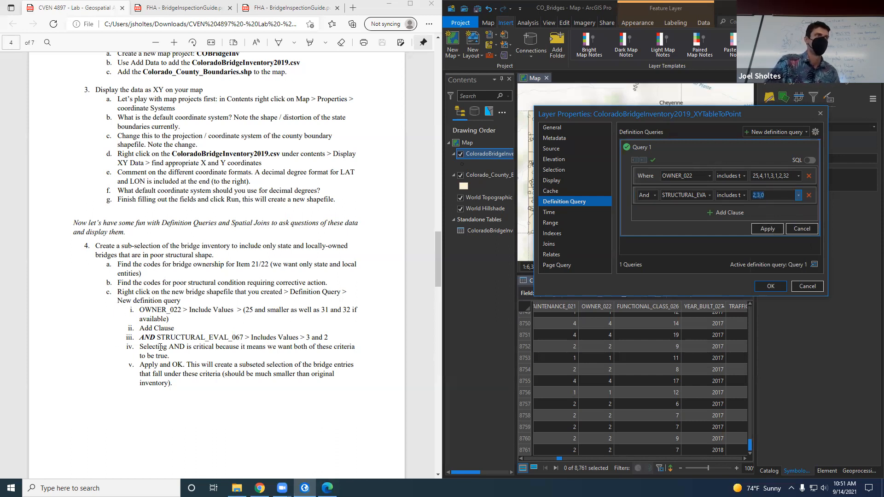
drag(139, 346, 181, 356)
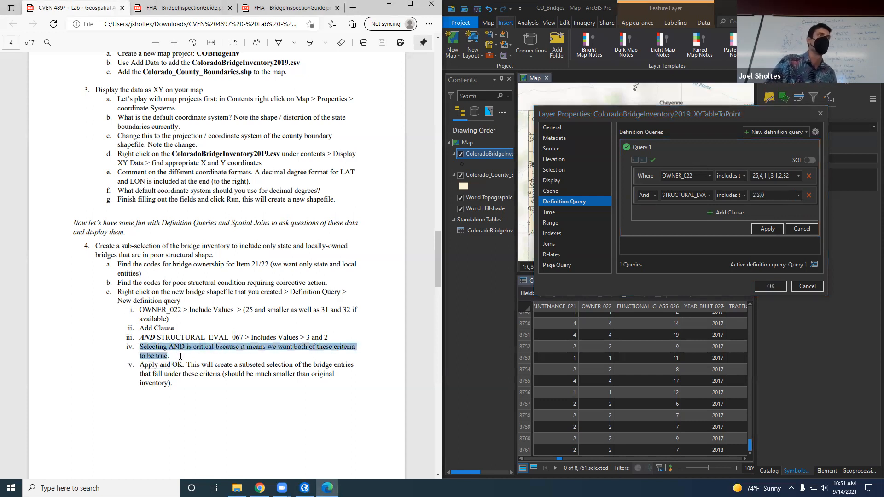
Apply the OWNER_022 and STRUCTURAL_EVAL_067 definition query to the bridge layer, accept the layer properties, and enlarge the map view
click(218, 383)
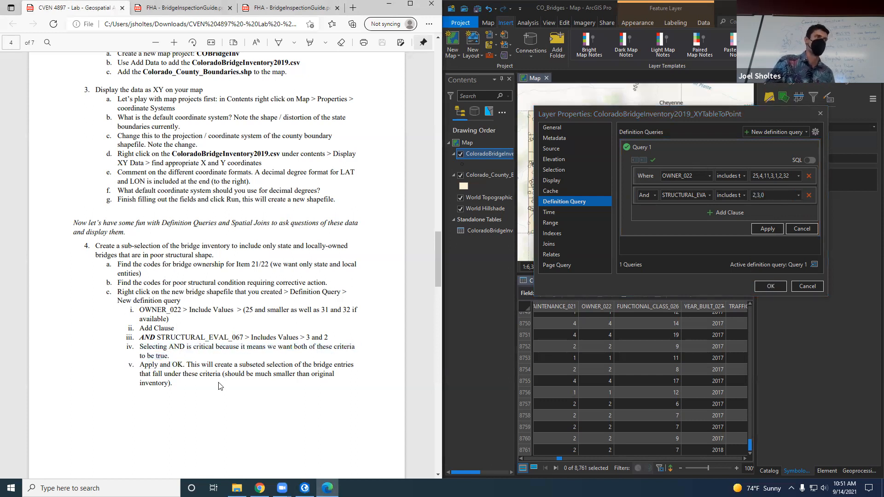
click(773, 229)
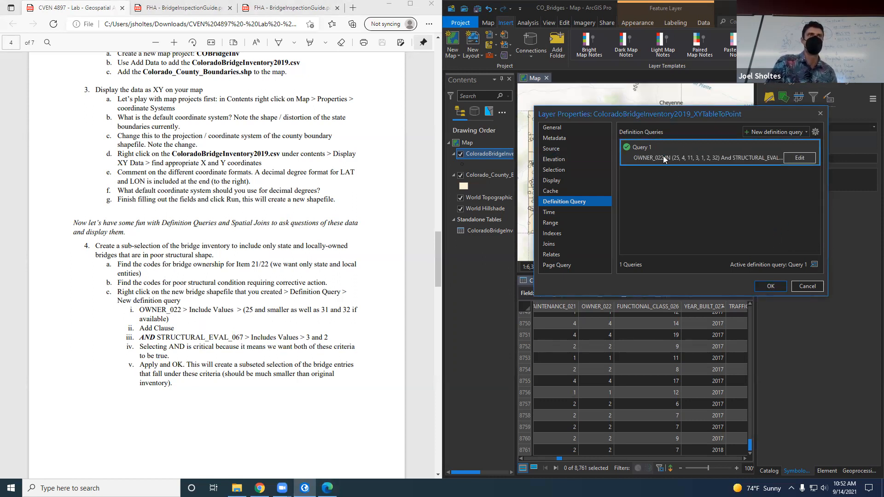
click(770, 287)
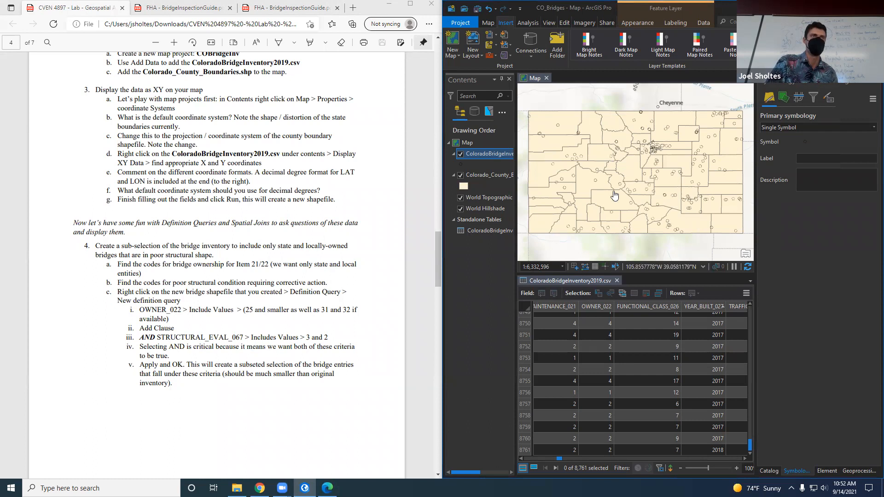
drag(608, 274, 609, 339)
drag(773, 218, 828, 218)
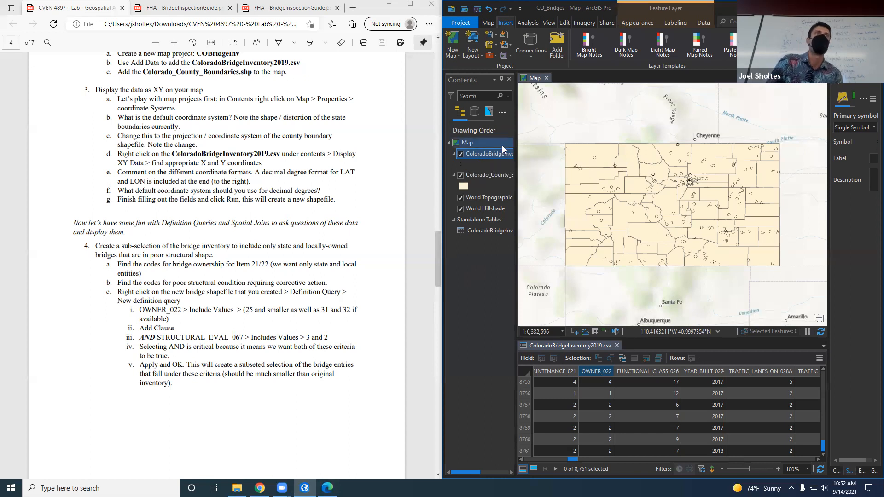
Review the clauses of Query 1 in the bridge layer's properties, close them without changes, and save the project
right_click(489, 156)
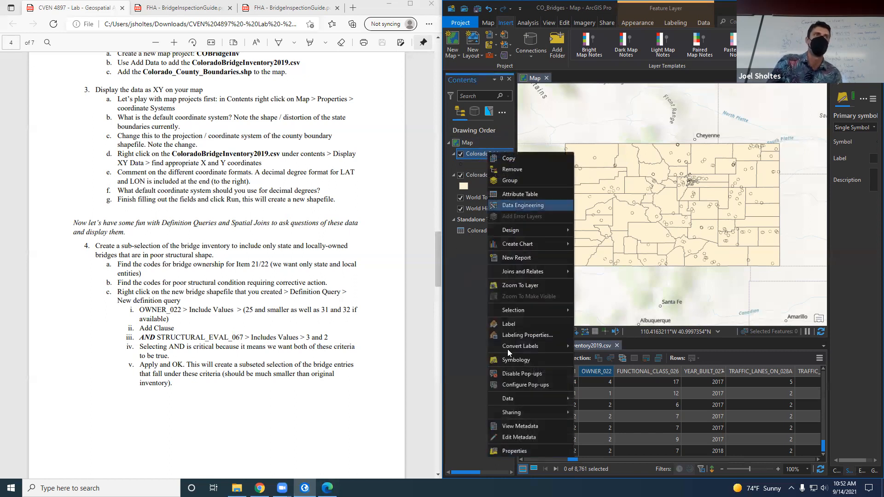
click(514, 451)
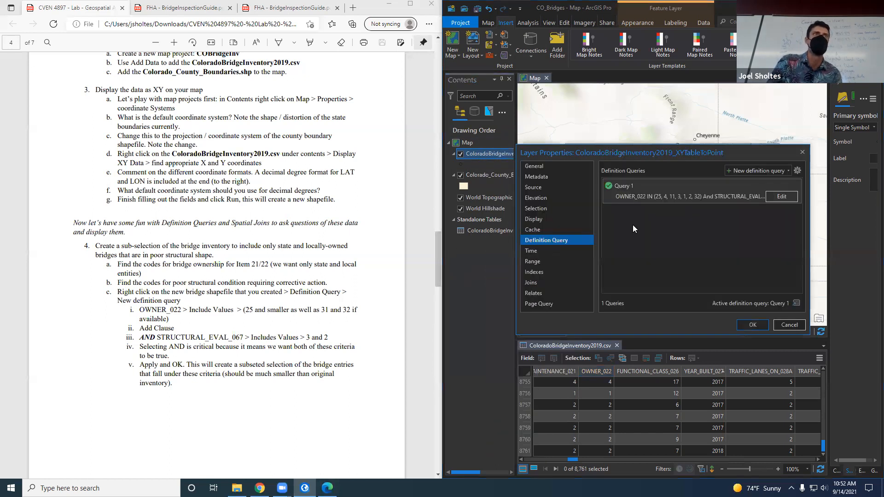
click(782, 195)
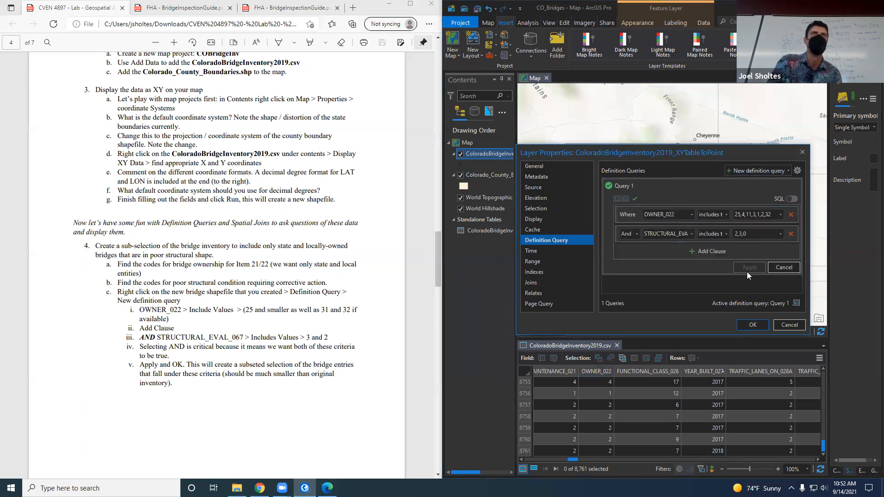
click(781, 264)
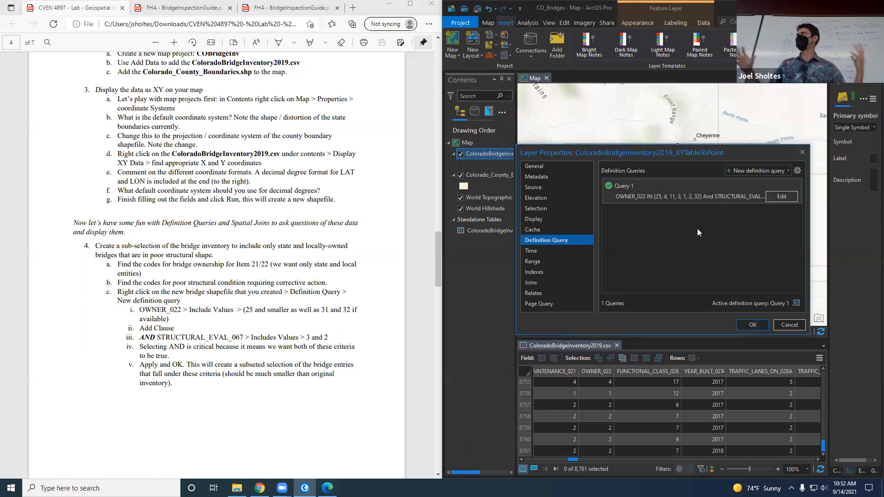
click(792, 325)
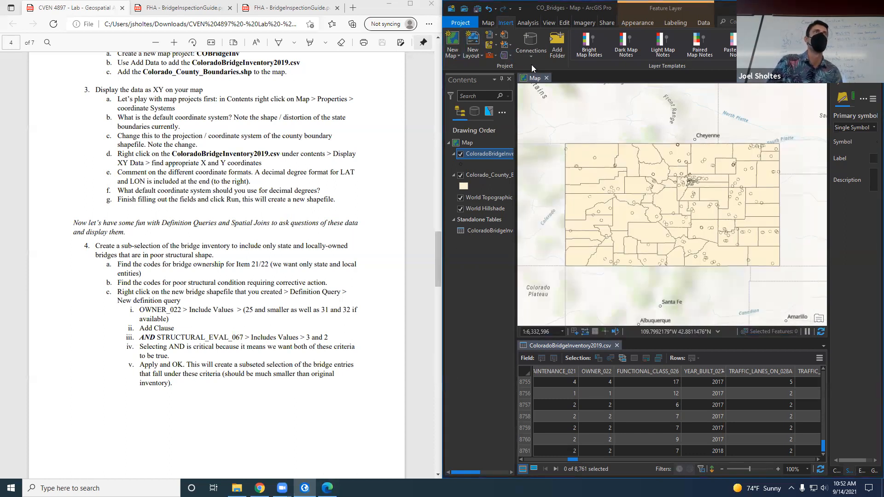
key(ctrl+s)
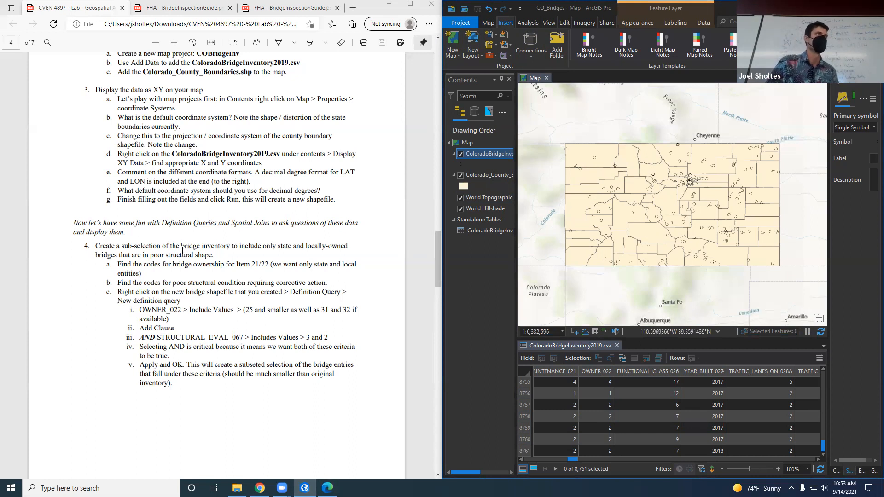
Examine the handout's example definition query and outcome map, and read the Spatial Join instructions in task 5
scroll(183, 250, down, 3)
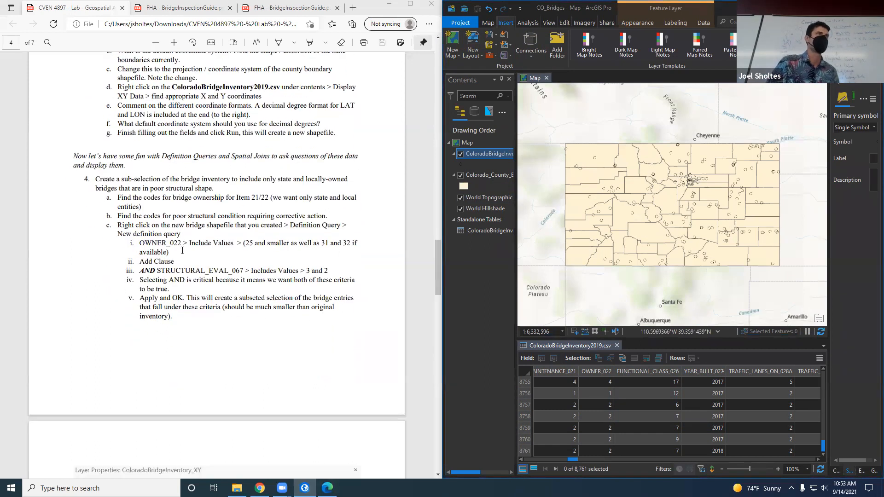
scroll(182, 250, down, 10)
scroll(184, 252, up, 10)
scroll(182, 251, down, 10)
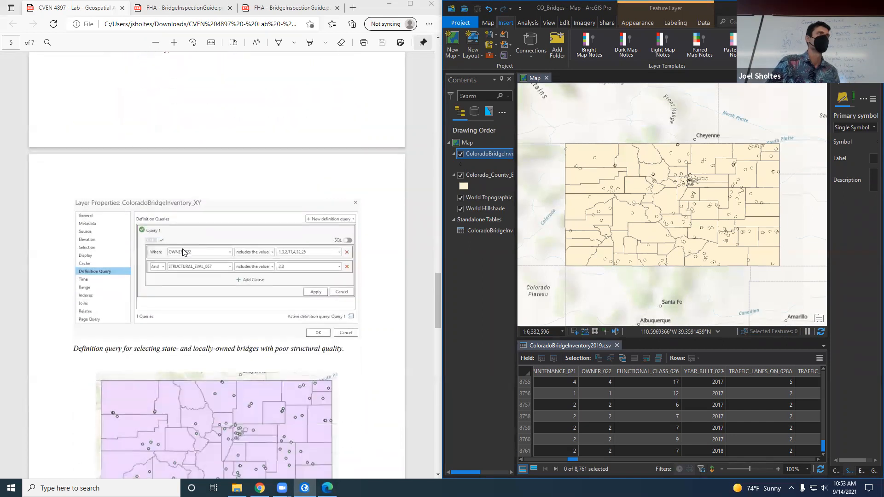
scroll(183, 252, down, 3)
scroll(258, 251, down, 3)
scroll(262, 322, down, 3)
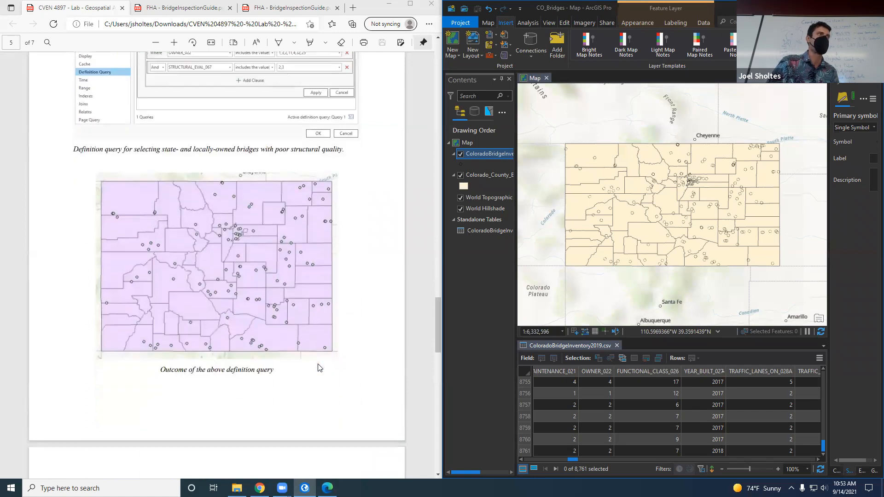
scroll(262, 321, down, 12)
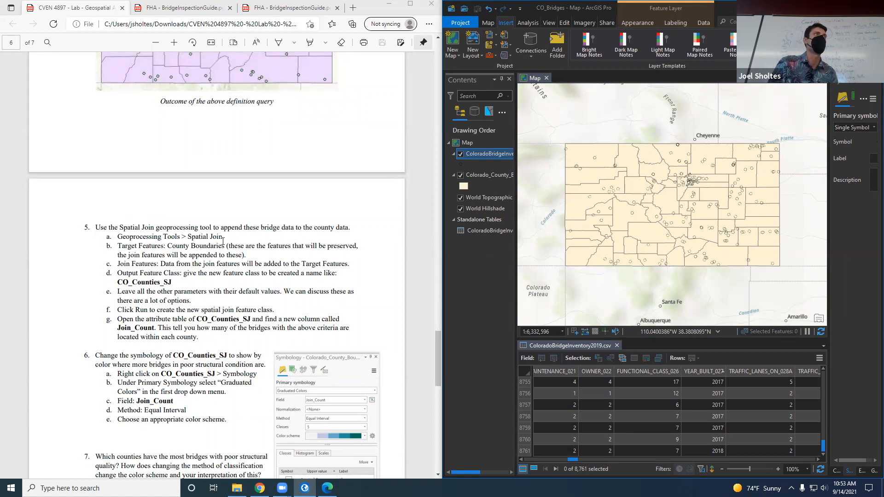
mouse_move(239, 239)
mouse_down()
mouse_move(226, 246)
mouse_move(184, 237)
mouse_move(226, 240)
mouse_up()
click(259, 282)
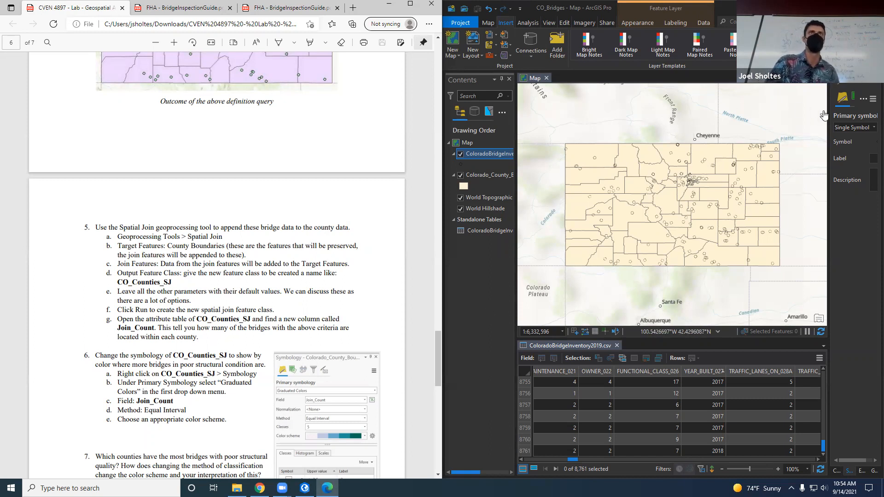
Show the geoprocessing tools, widen their pane, and give ArcGIS Pro more screen width beside the handout
click(870, 472)
click(871, 472)
drag(828, 200, 794, 199)
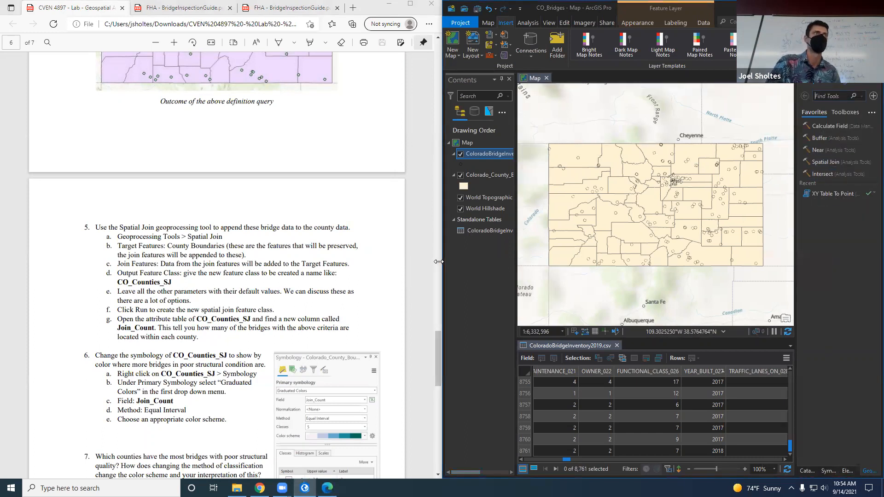
drag(439, 262, 374, 263)
click(331, 272)
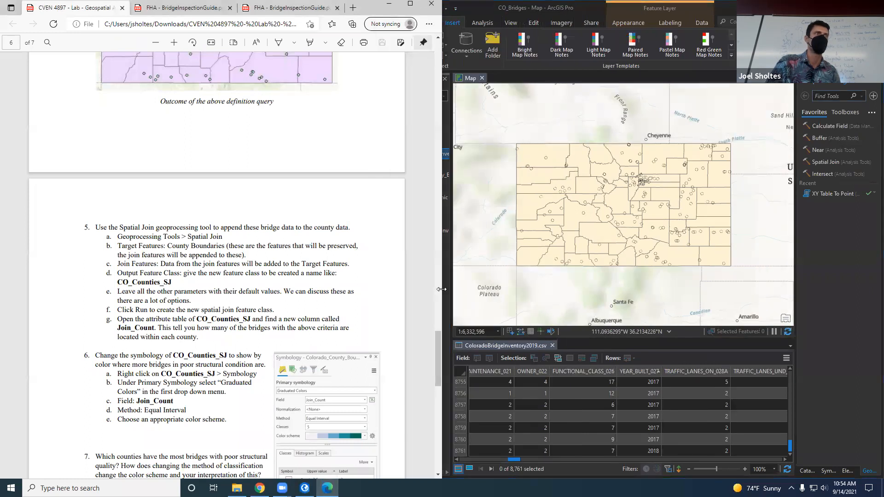
drag(442, 290, 369, 290)
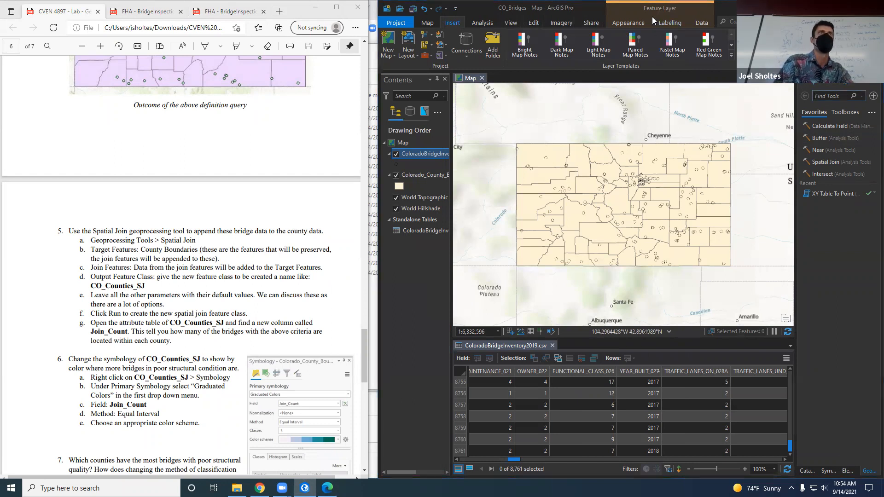
Search the geoprocessing tools for "spatial join" and open the Spatial Join tool
click(485, 23)
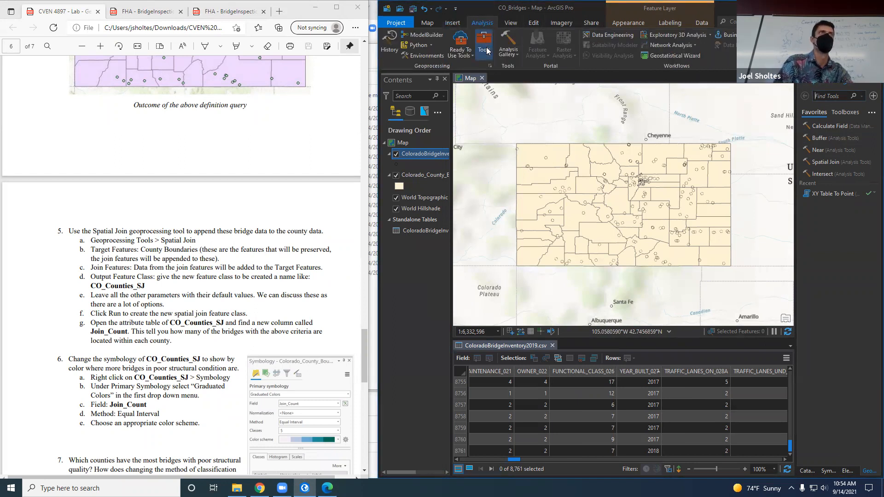
click(510, 23)
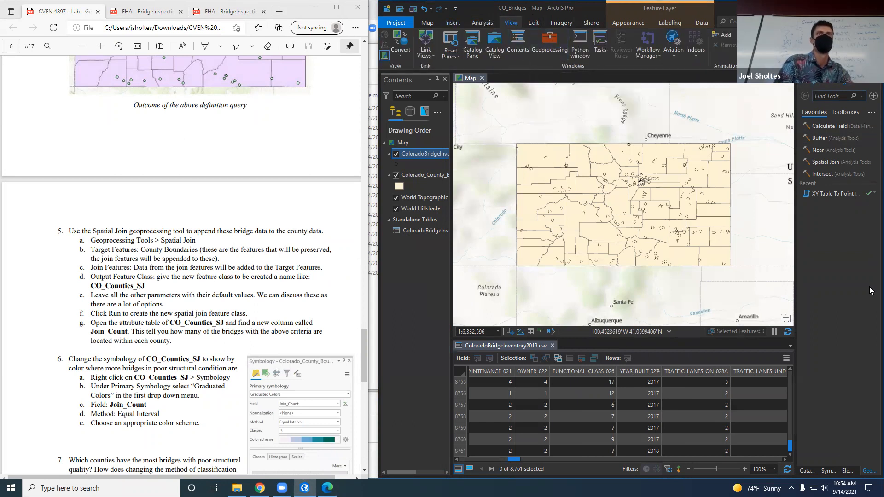
click(834, 97)
text(spa)
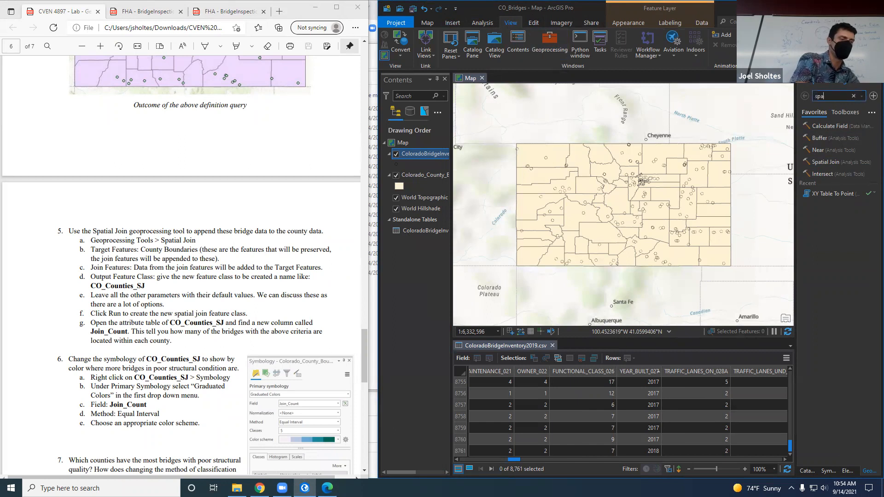
text(tial join)
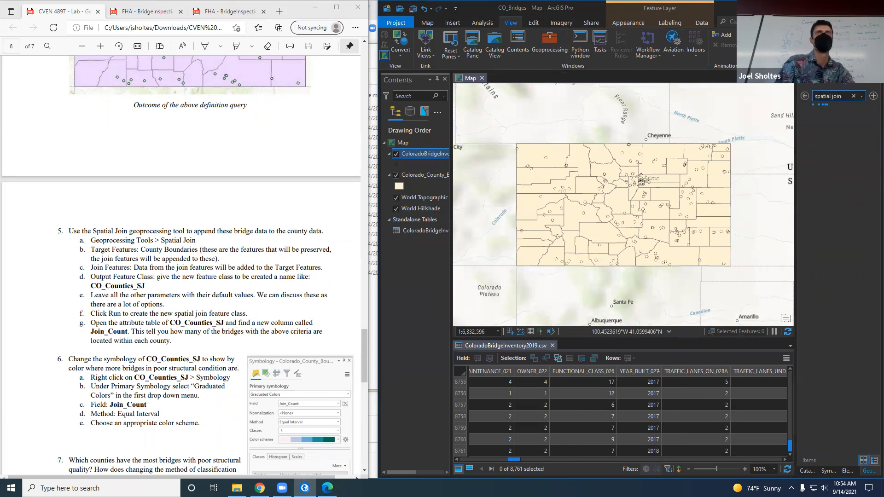
click(818, 115)
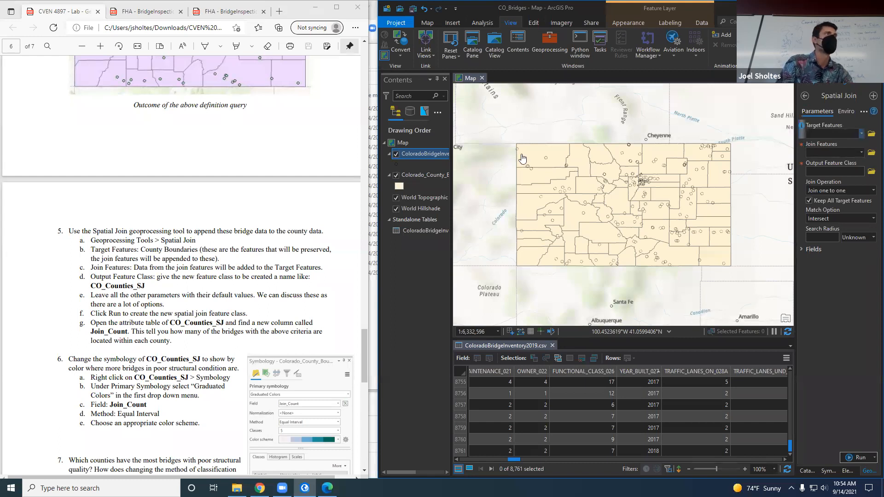
Set Colorado_County_Boundaries as the Spatial Join target features and ColoradoBridgeInventory2019_XYTableToPoint as the join features
click(140, 267)
scroll(141, 267, down, 2)
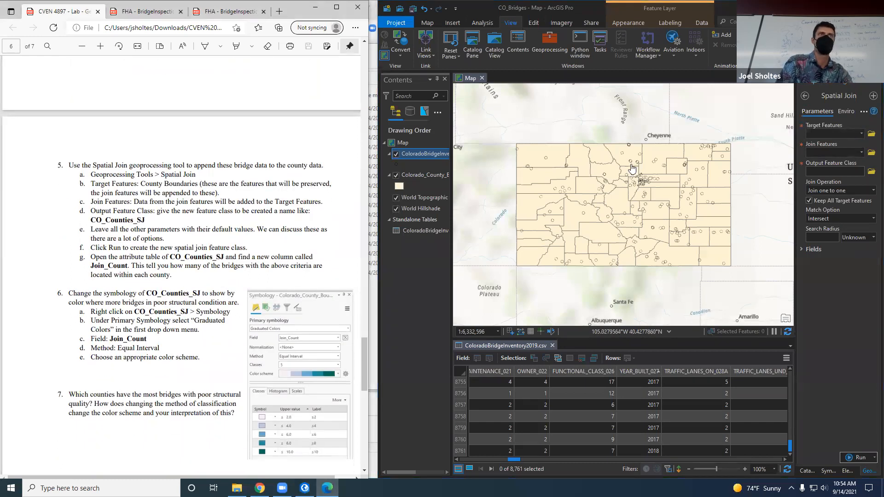
click(862, 134)
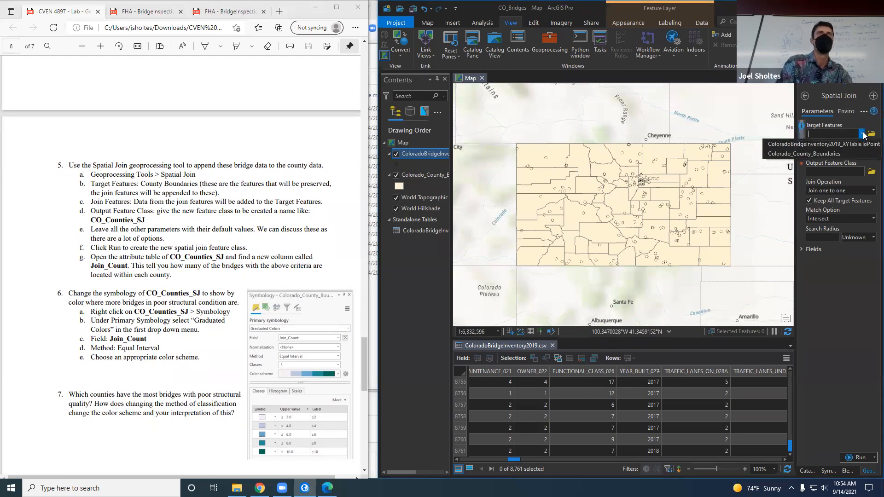
click(843, 154)
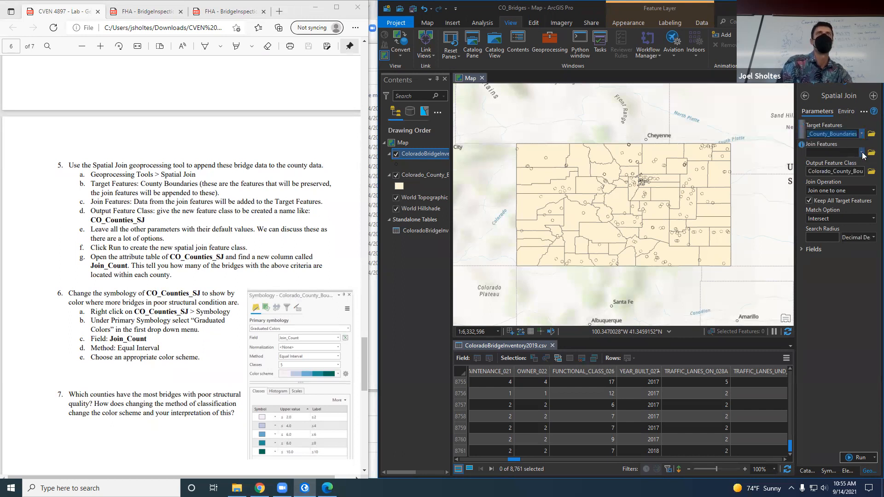
click(861, 153)
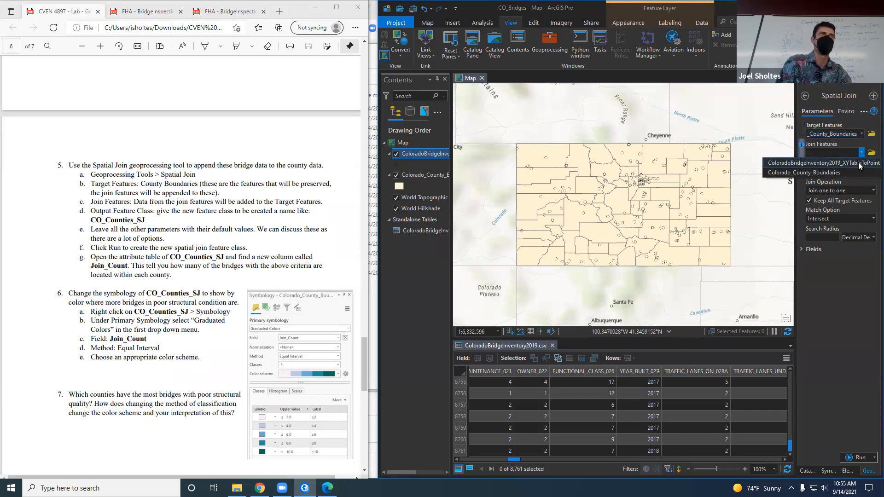
click(857, 162)
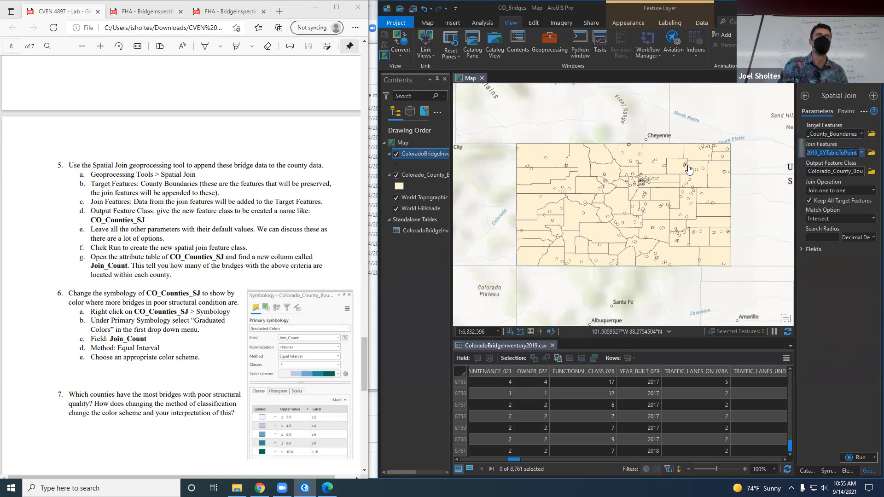
View the join operation choices and check the handout's task 5 instructions on the output name and default parameters
click(639, 416)
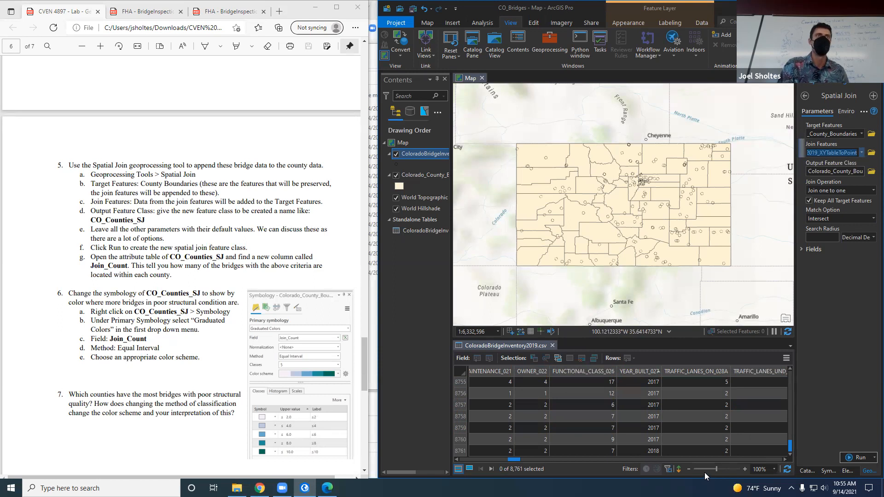
click(871, 190)
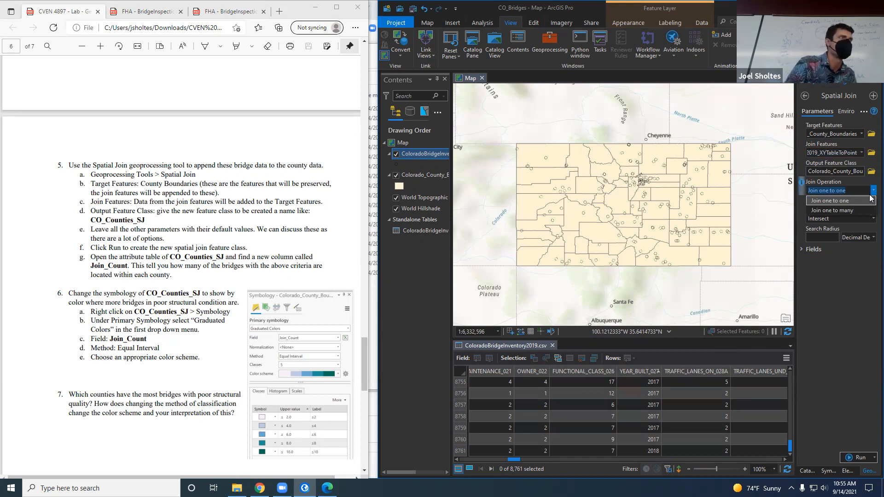
click(96, 229)
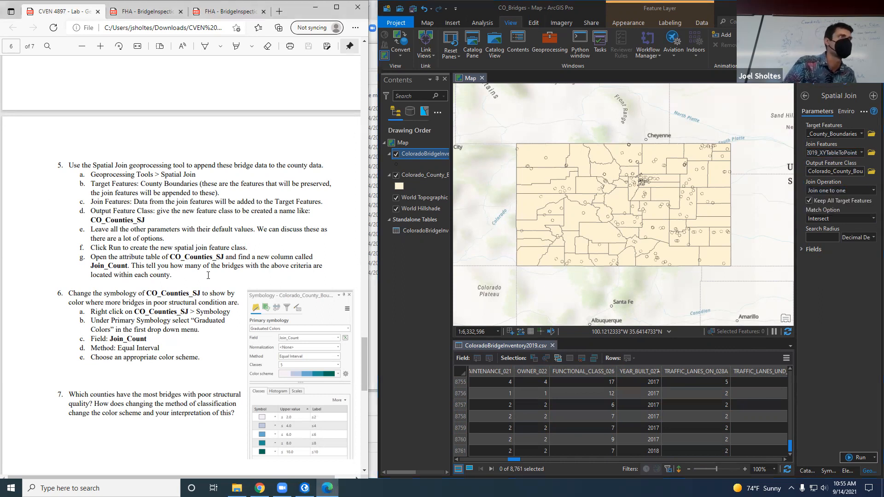
drag(90, 229, 164, 238)
click(113, 220)
drag(91, 201, 312, 271)
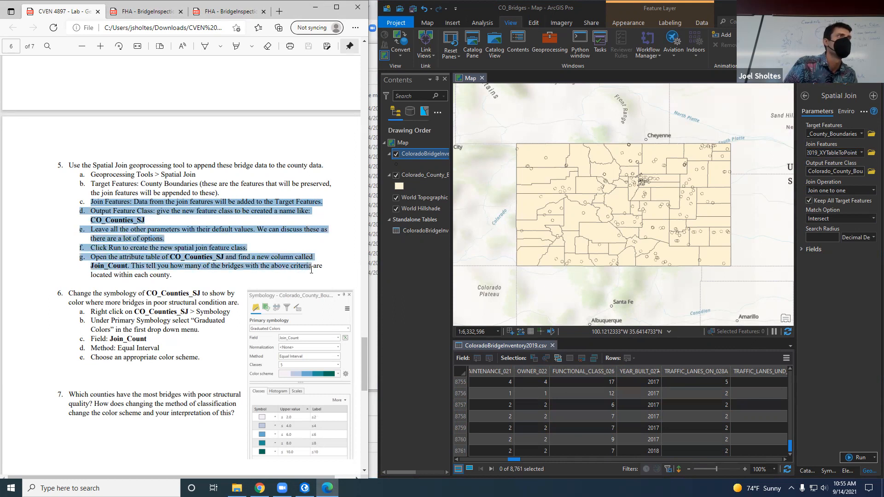
click(313, 271)
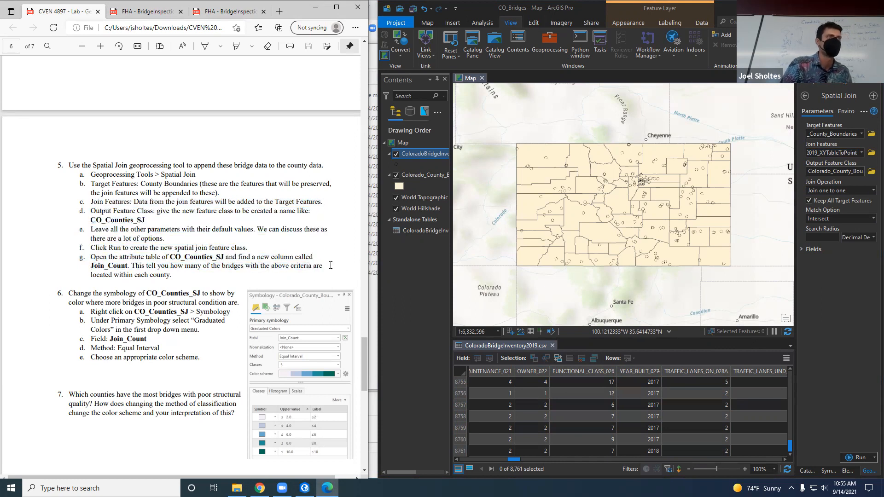
Review the available join features and the one-to-one and one-to-many join operations, keeping Join one to one
click(862, 153)
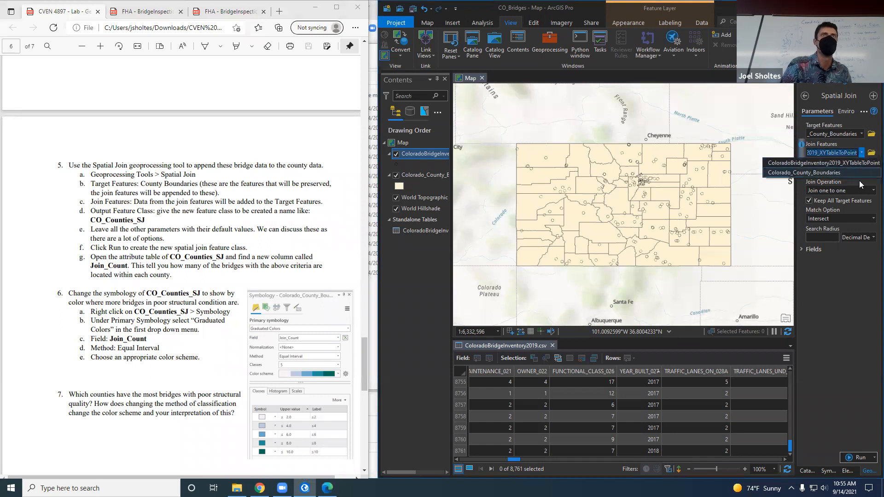
click(863, 196)
click(866, 191)
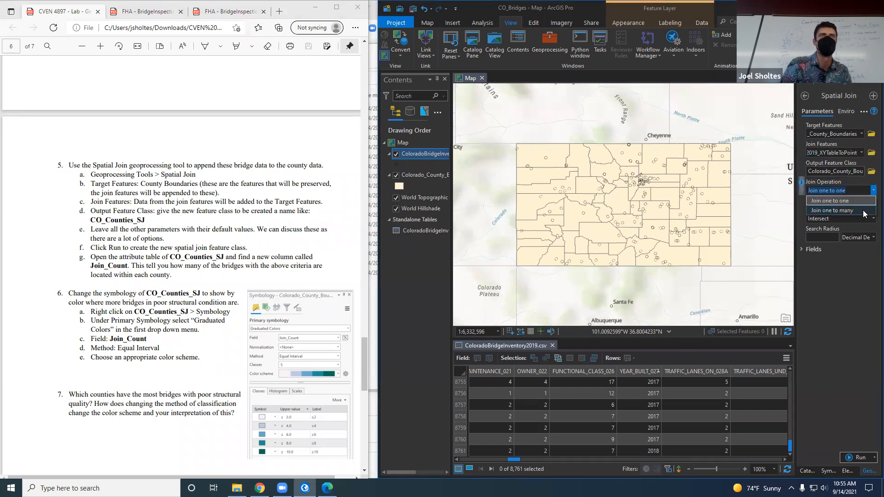
click(856, 300)
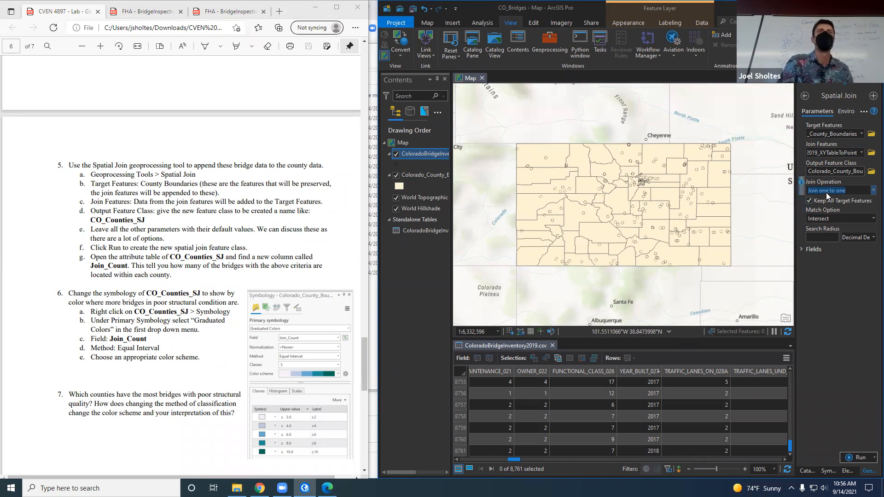
Shorten the output feature class name to Colorado_County_SJ and check its path in the CO_Bridges geodatabase
click(815, 172)
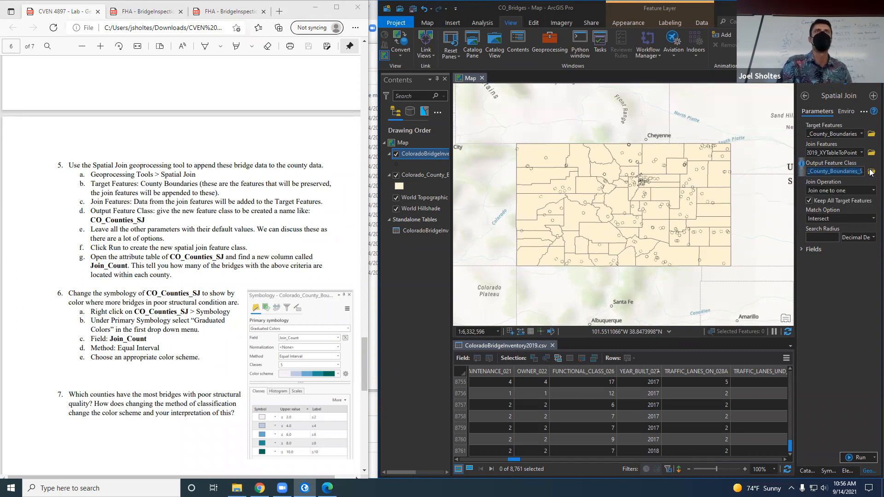
mouse_move(855, 169)
mouse_down()
mouse_move(809, 170)
mouse_move(870, 173)
mouse_up()
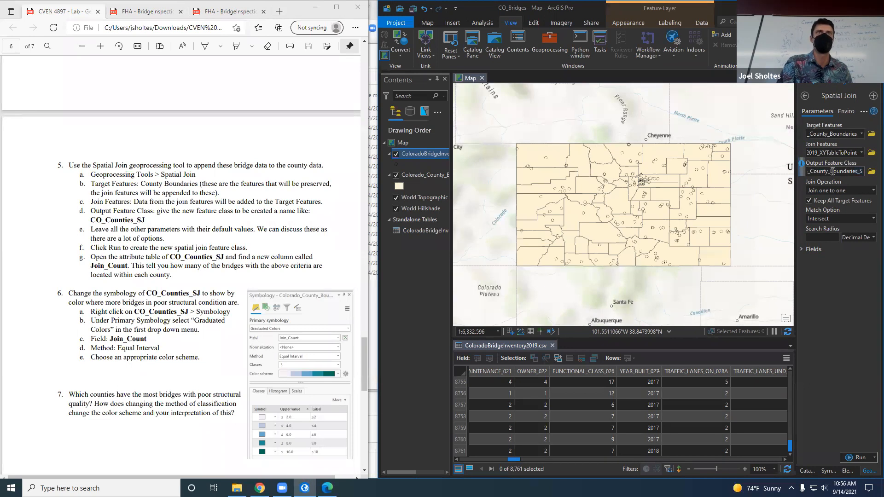
drag(831, 171, 854, 171)
key(BackSpace)
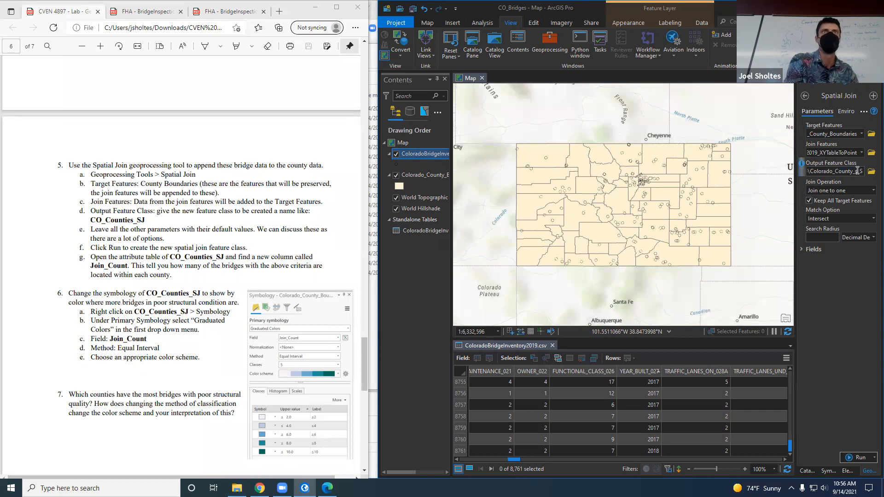
key(BackSpace)
key(BackSpace)
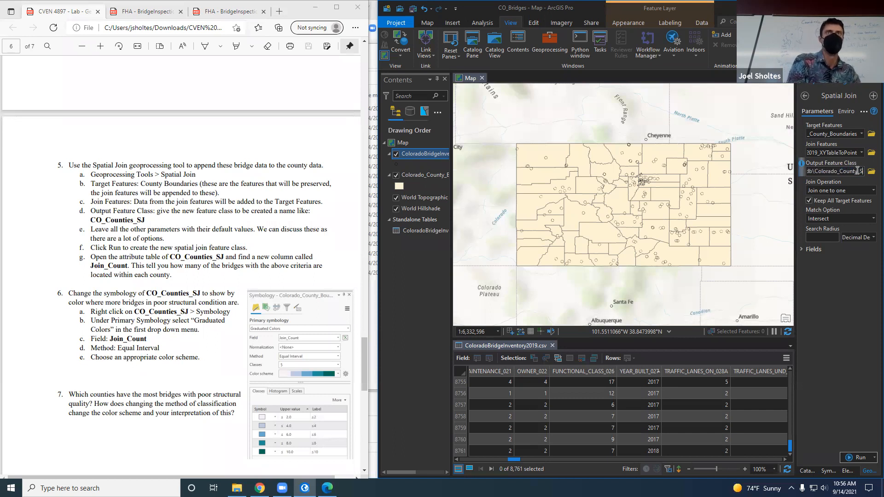
text(y_)
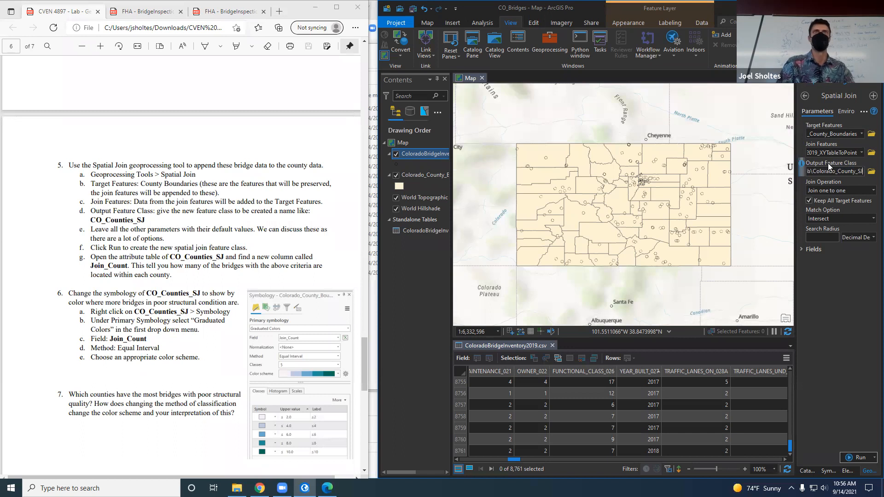
mouse_move(859, 171)
mouse_down()
mouse_move(806, 167)
mouse_move(862, 169)
mouse_up()
click(832, 171)
click(859, 172)
click(849, 172)
double_click(840, 172)
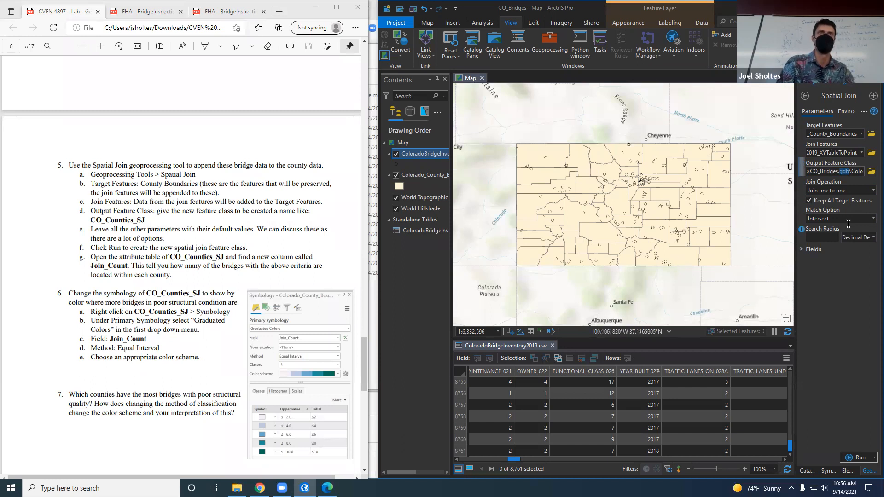
Review the spatial join's match options, from Intersect through Closest, and keep Intersect
click(871, 218)
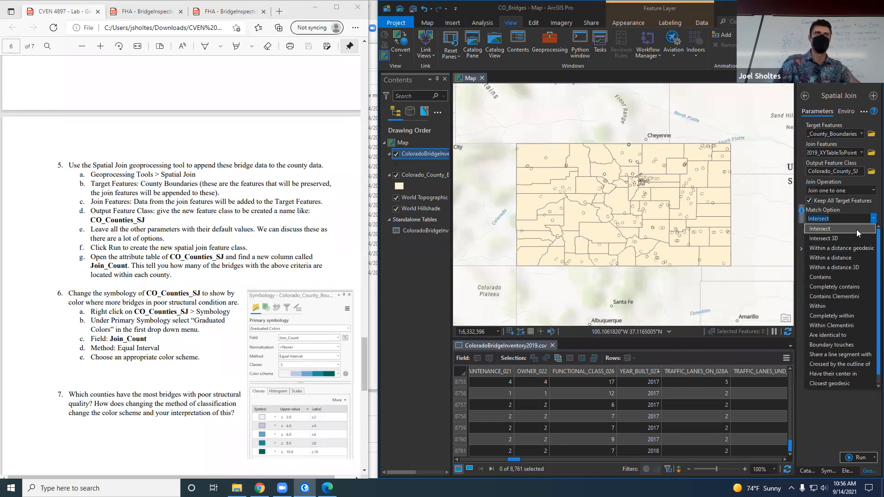
click(851, 227)
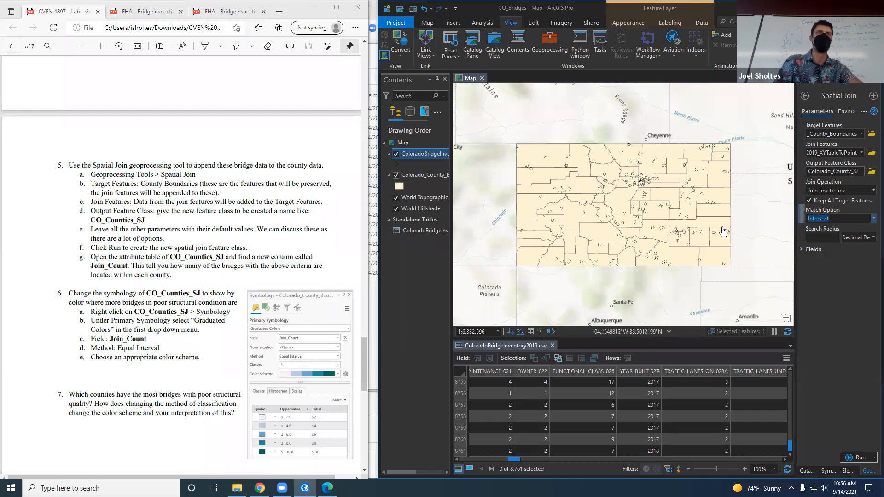
click(873, 218)
click(816, 194)
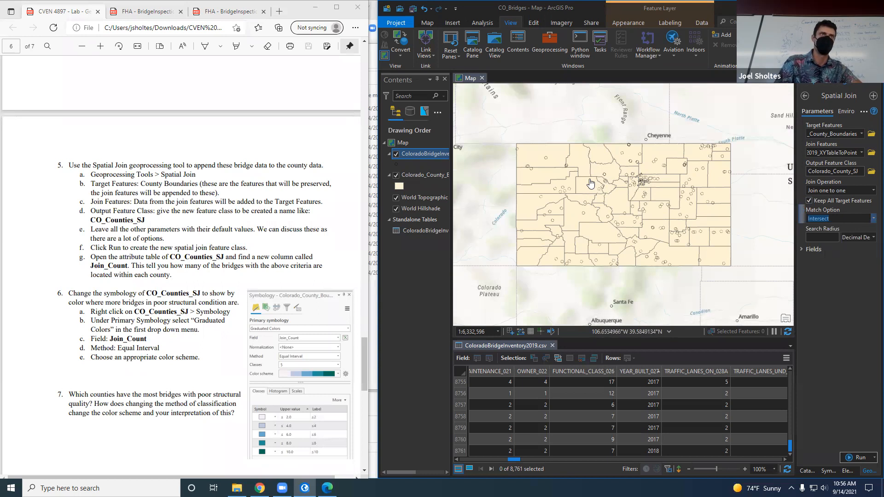
click(872, 219)
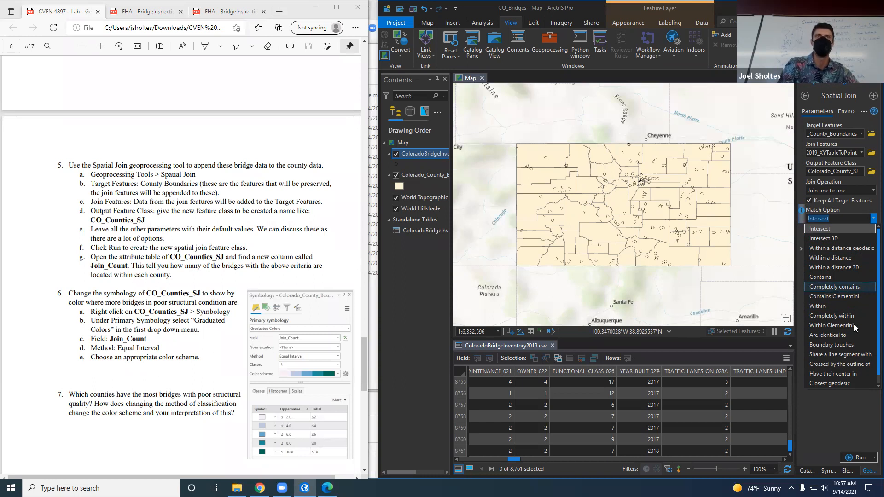
scroll(850, 357, down, 1)
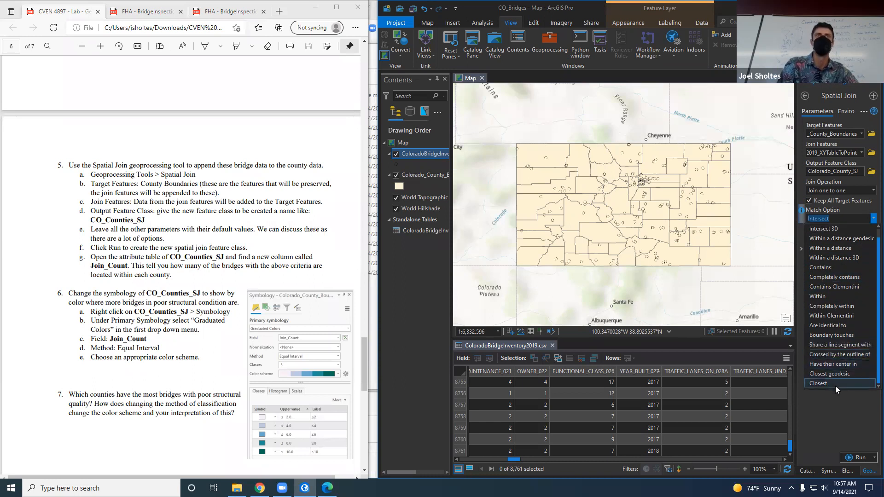
click(845, 406)
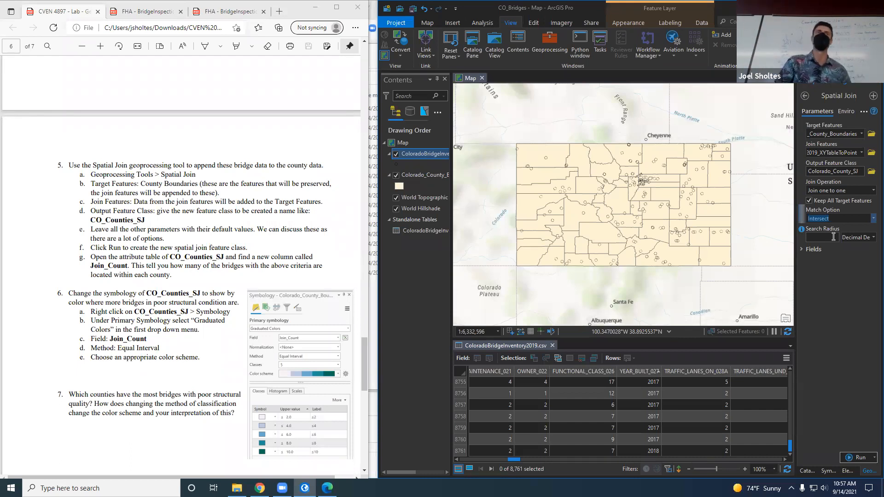
Check the output field map, run the Spatial Join with the default settings, and review the output name
click(801, 249)
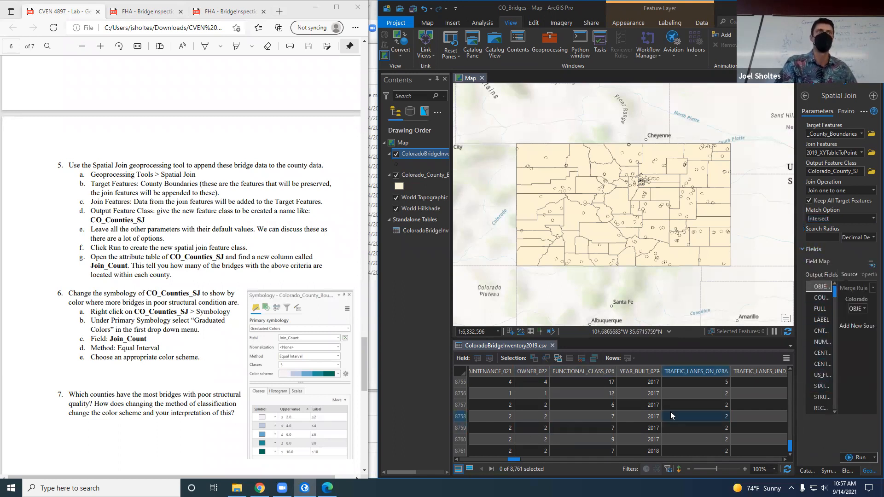
click(801, 249)
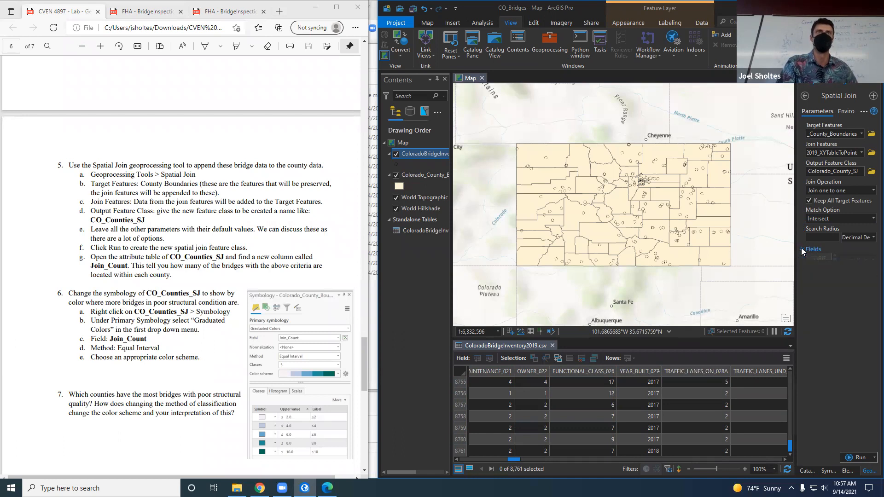
click(853, 456)
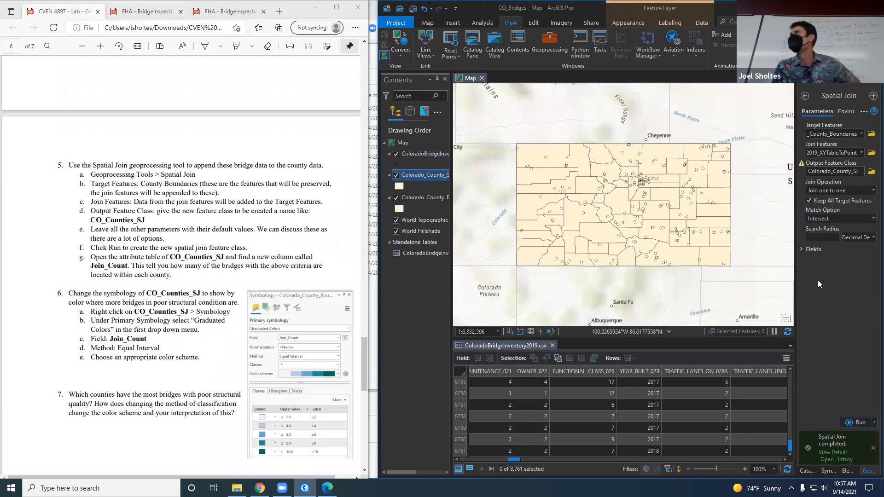
drag(825, 175, 829, 174)
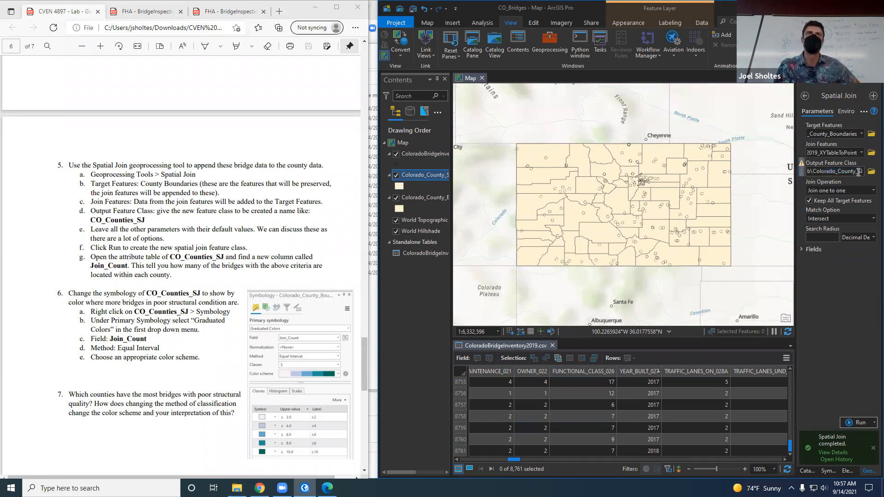
click(851, 369)
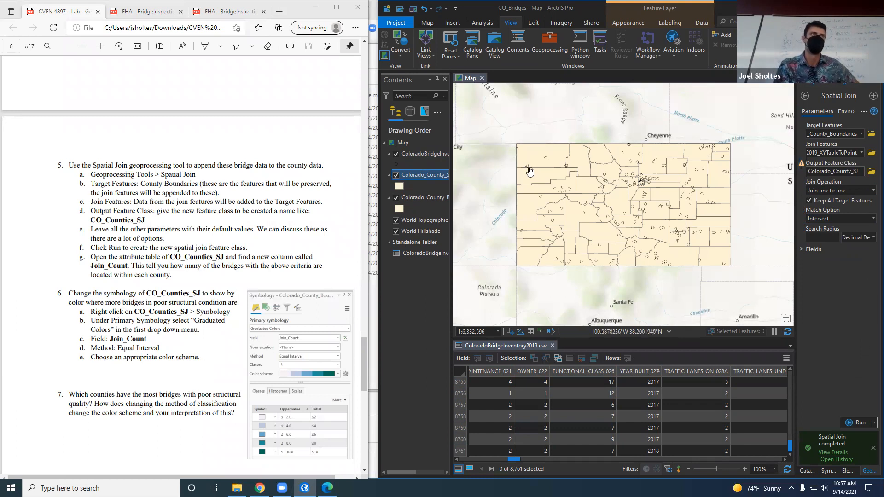
Hide the original county boundaries layer and open the attribute table of Colorado_County_SJ
right_click(417, 175)
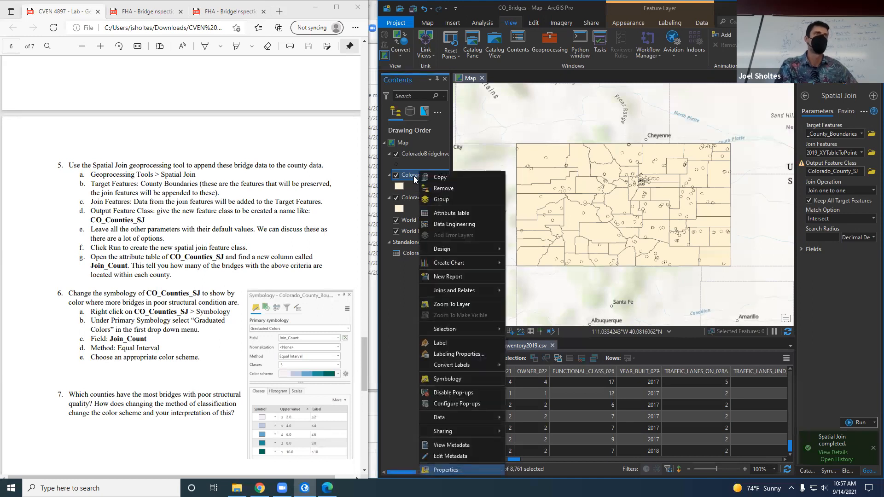
click(410, 177)
click(393, 198)
click(424, 178)
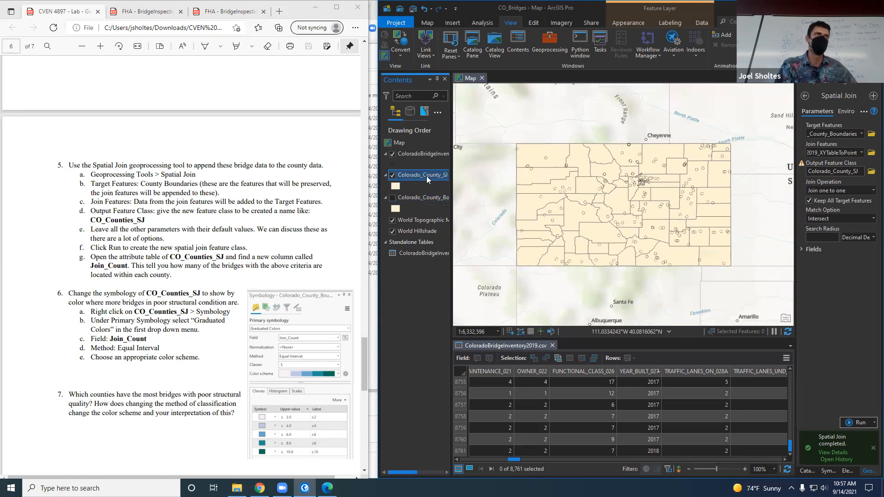
right_click(426, 176)
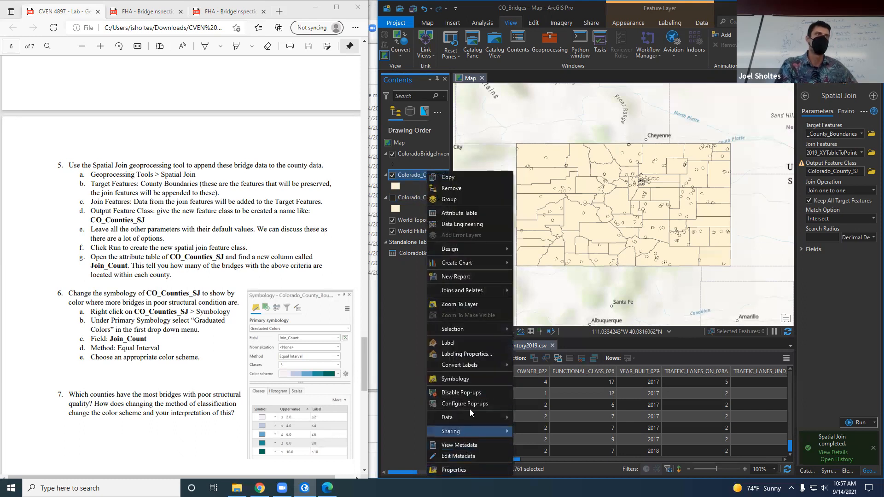
click(467, 213)
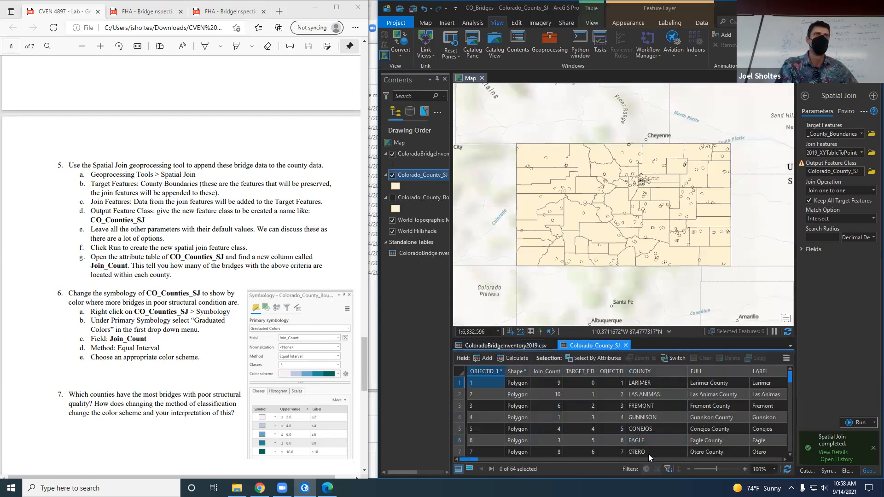
Examine the joined table's county and bridge columns, and return to the Join_Count column
scroll(618, 460, right, 3)
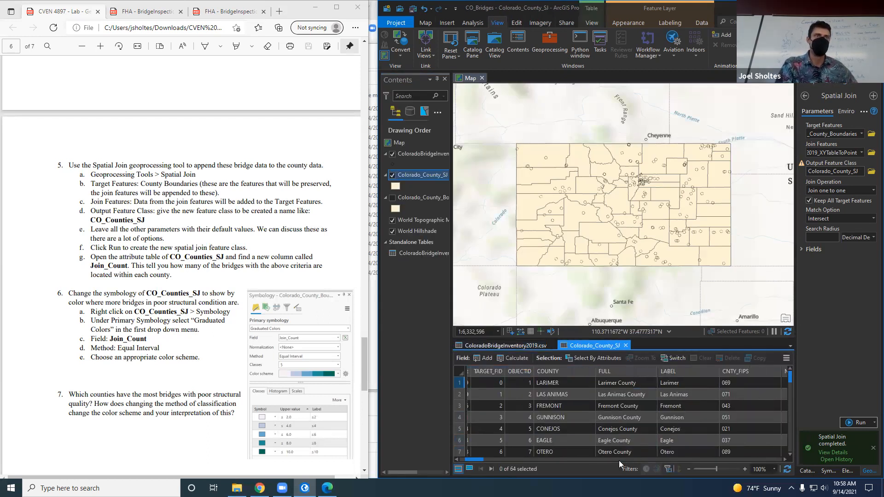
scroll(682, 458, right, 2)
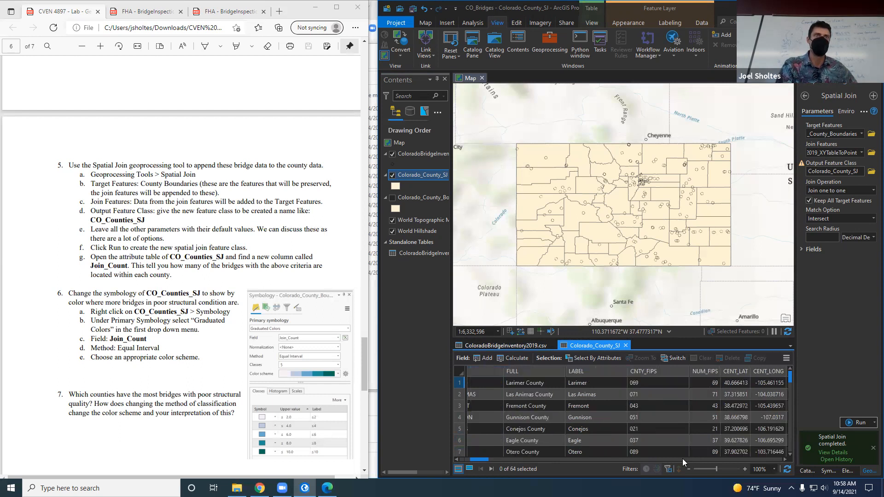
scroll(682, 458, right, 2)
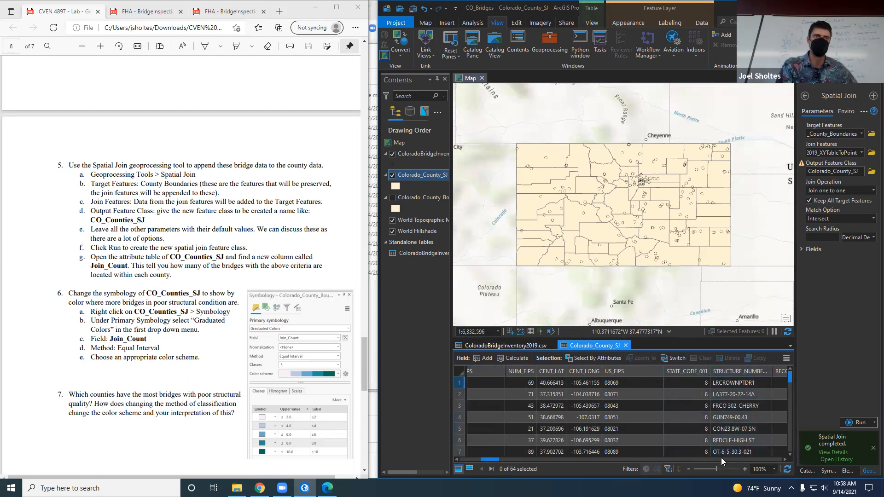
scroll(721, 457, right, 2)
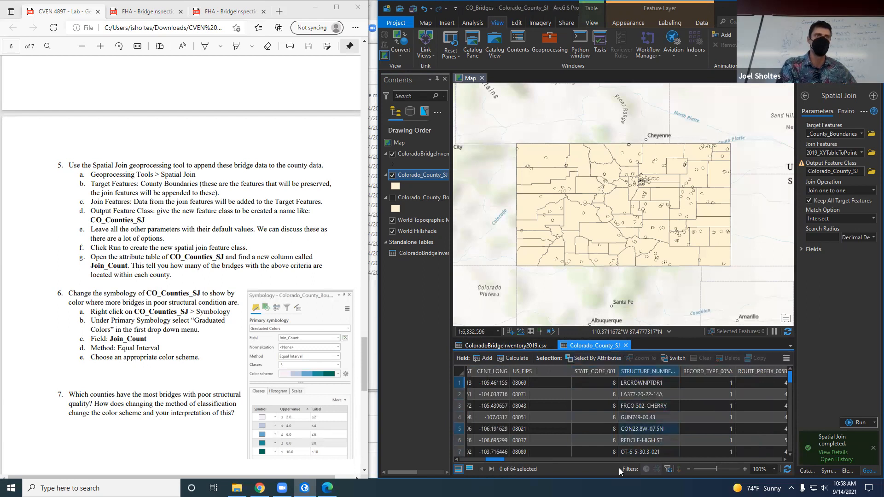
drag(711, 460, 449, 464)
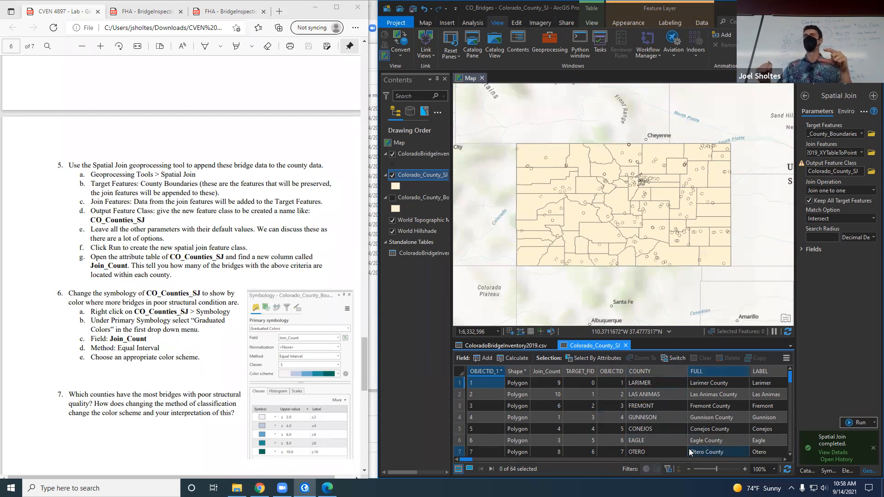
click(723, 394)
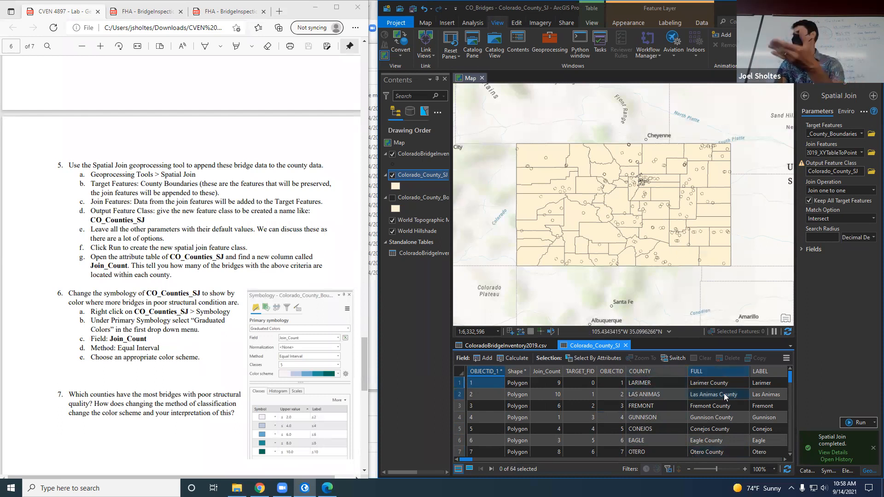
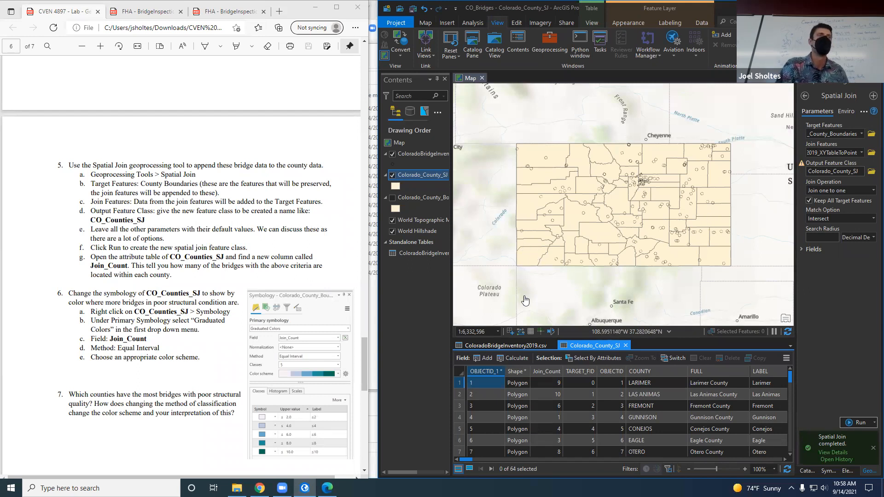
Examine the joined bridge columns and the Join_Count column in the Colorado_County_SJ attribute table
drag(465, 459, 549, 465)
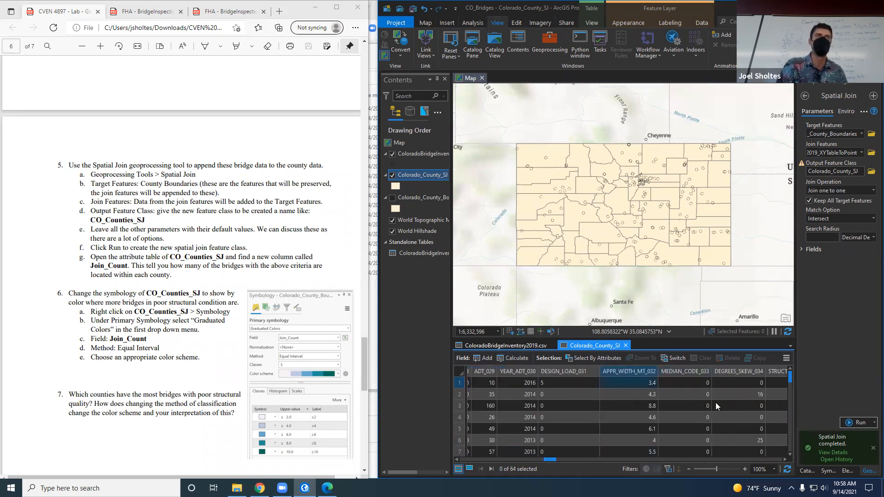
click(690, 391)
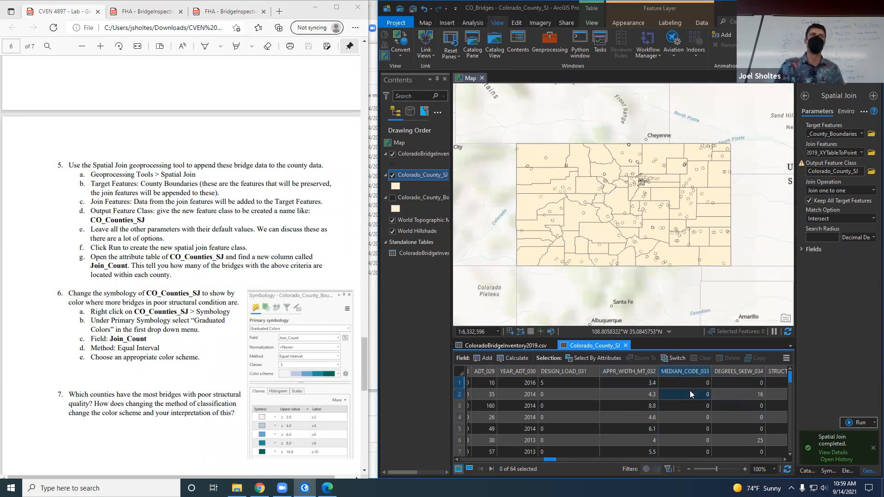
click(580, 390)
click(571, 384)
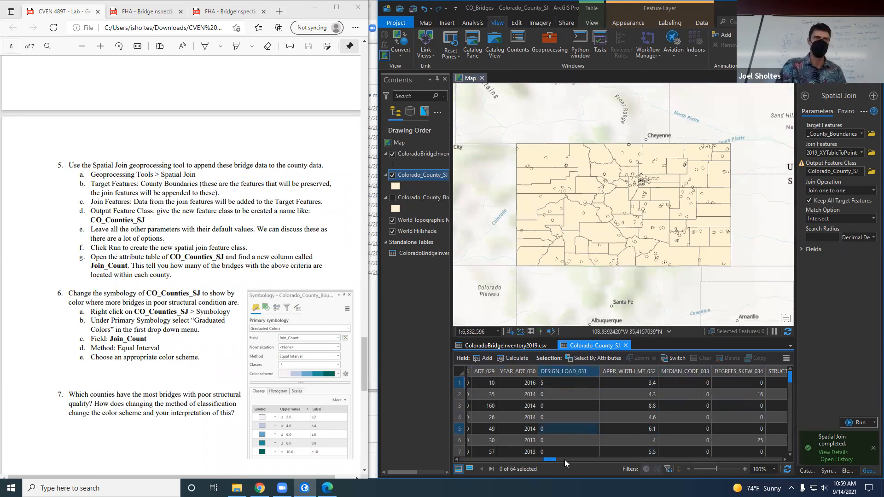
drag(551, 462, 451, 455)
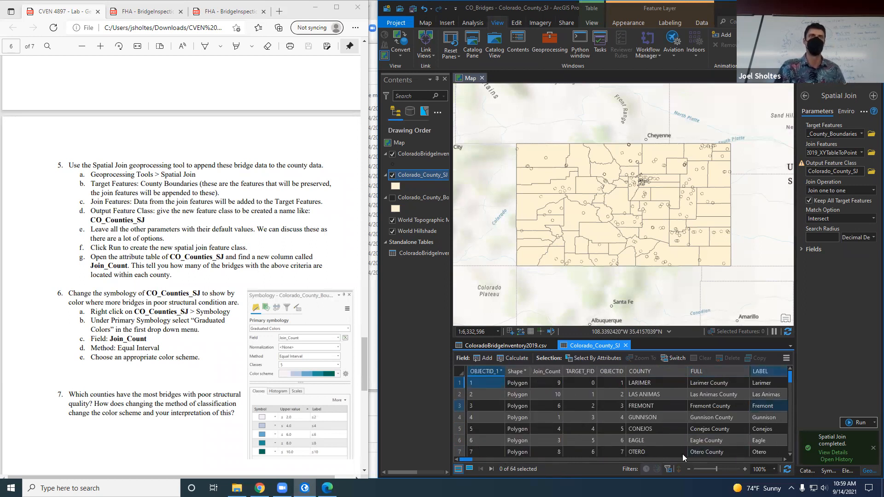
click(552, 373)
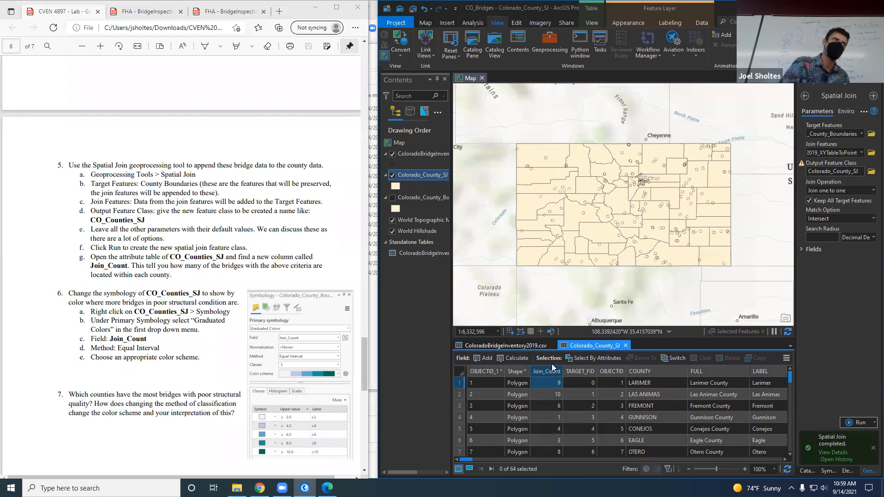
Open the Colorado_County_SJ polygon symbol for formatting and look through its properties and symbol gallery
right_click(429, 179)
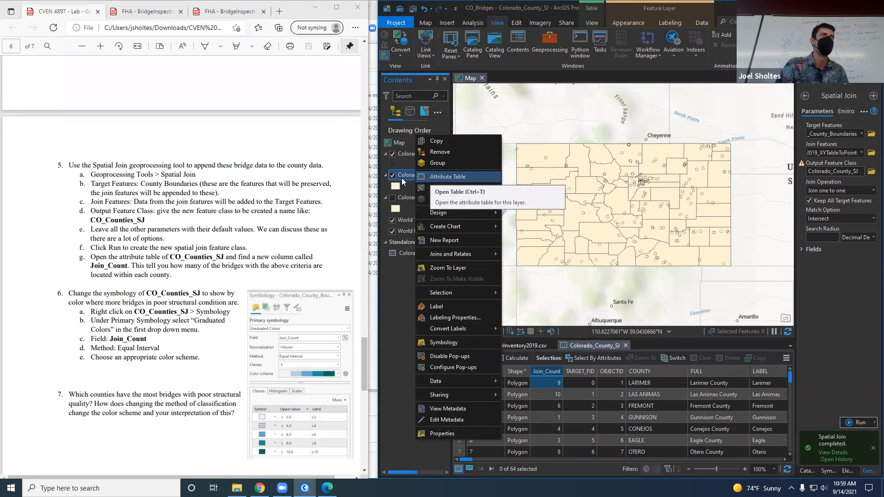
click(395, 187)
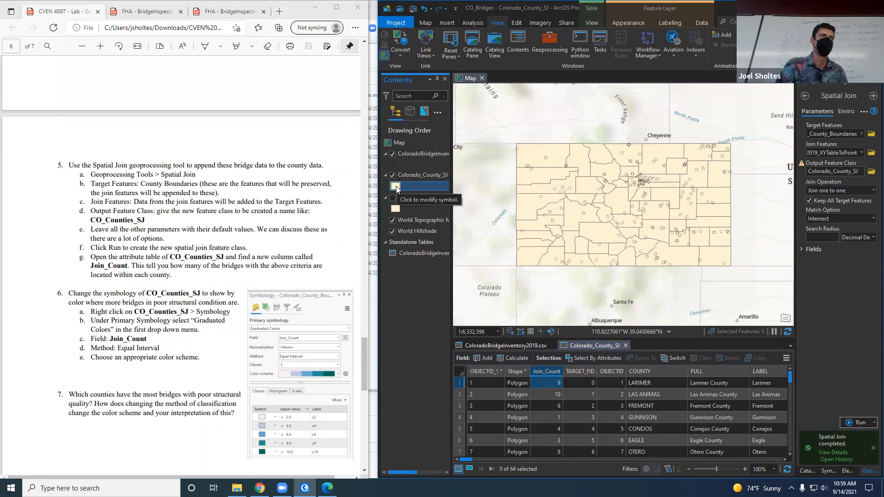
click(396, 187)
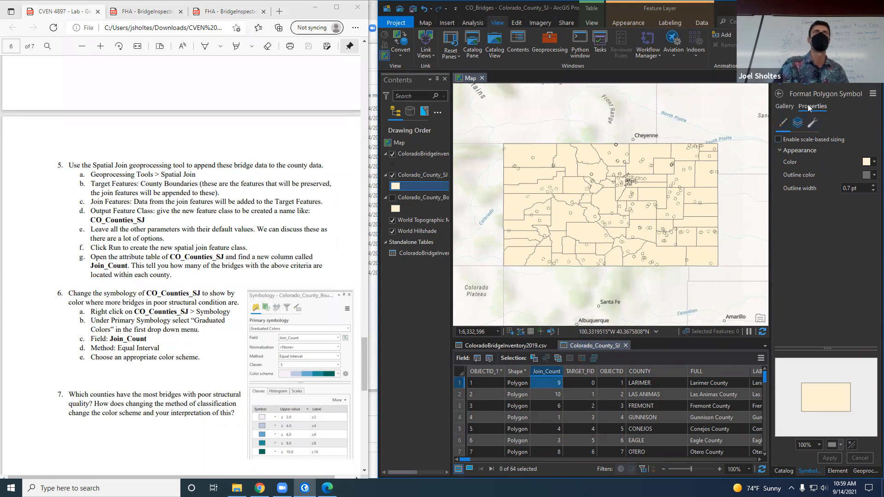
click(784, 106)
click(812, 106)
click(797, 124)
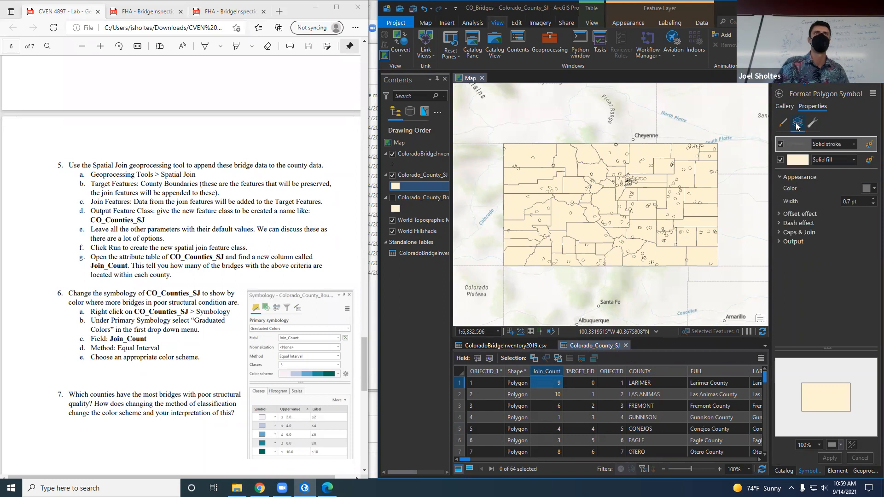
click(784, 122)
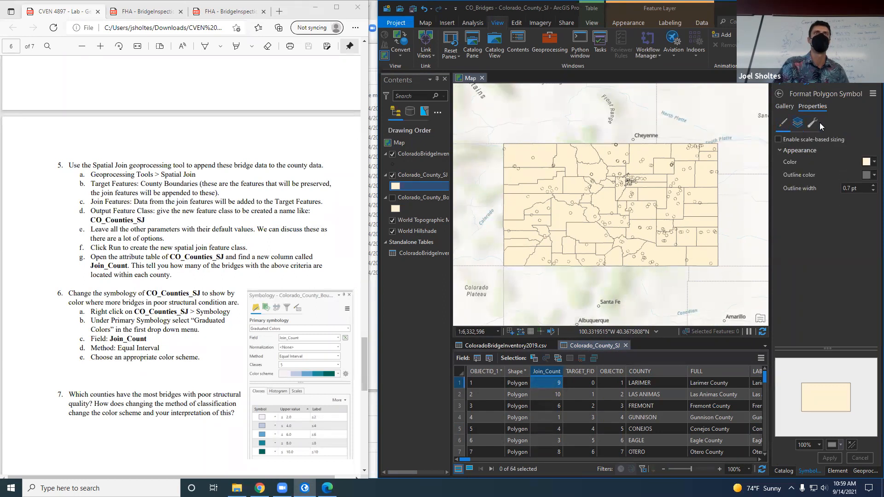
click(812, 122)
click(786, 107)
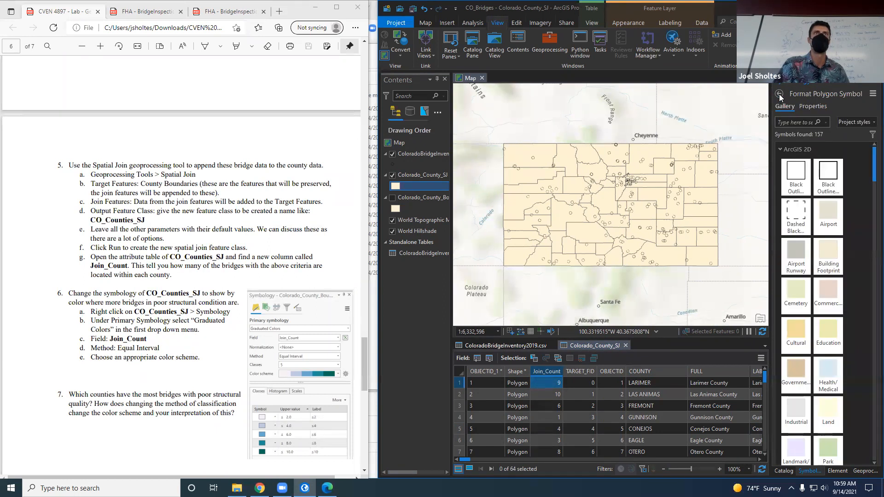
Symbolize the Colorado_County_SJ layer with Graduated Colors based on the Join_Count field
click(780, 93)
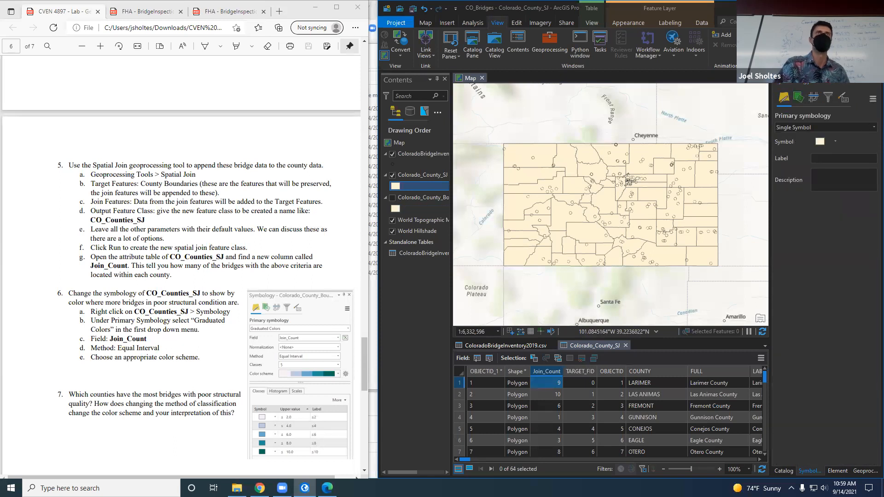
click(819, 128)
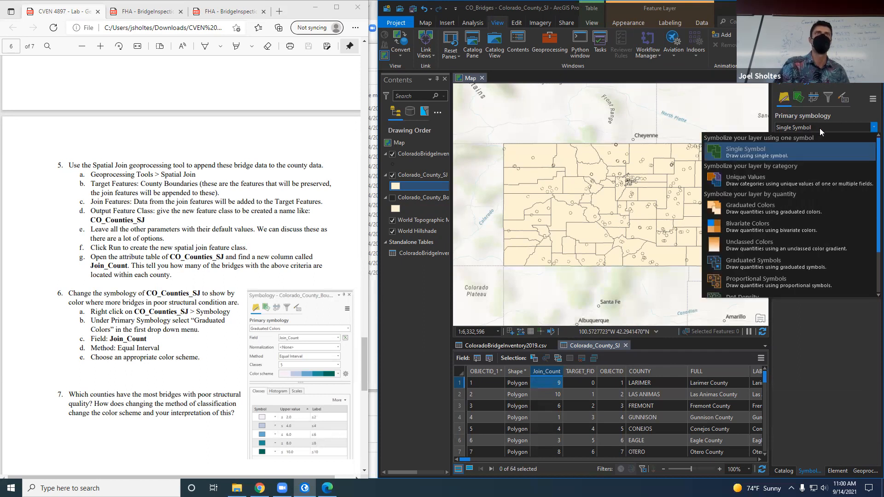
click(784, 206)
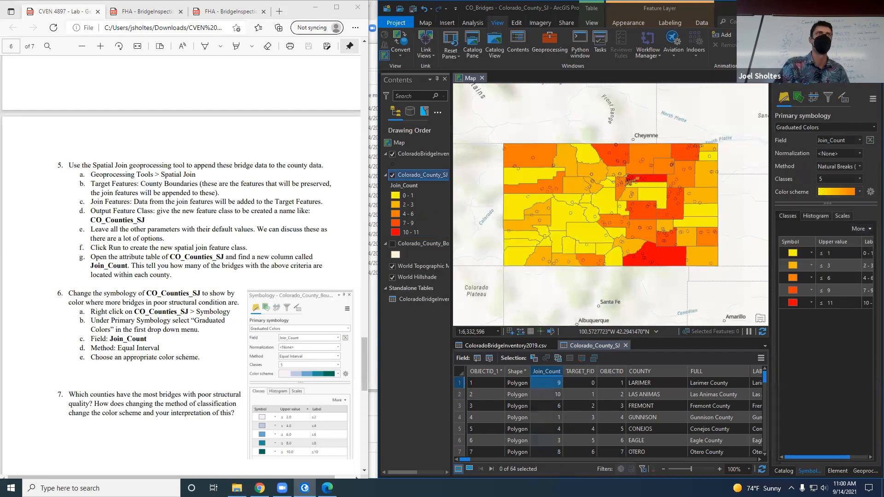
click(859, 141)
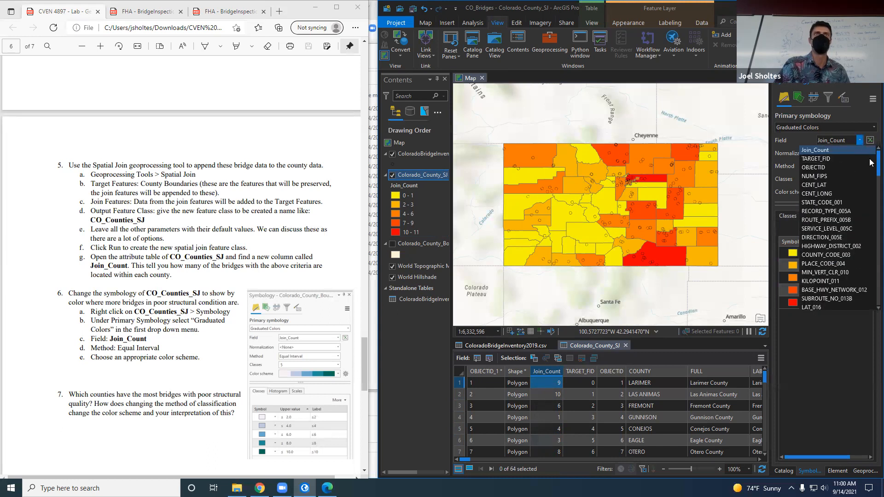
click(843, 149)
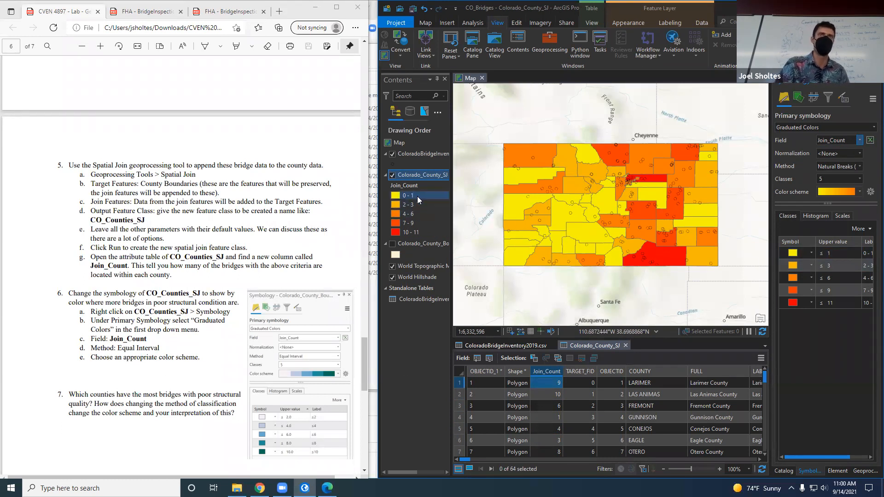
Set the classification method of the Join_Count symbology to Equal Interval
click(845, 167)
click(845, 167)
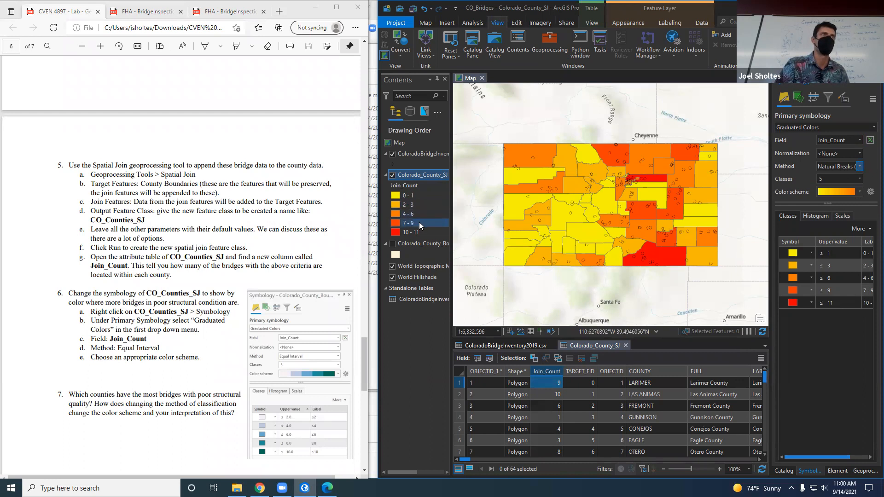
click(859, 166)
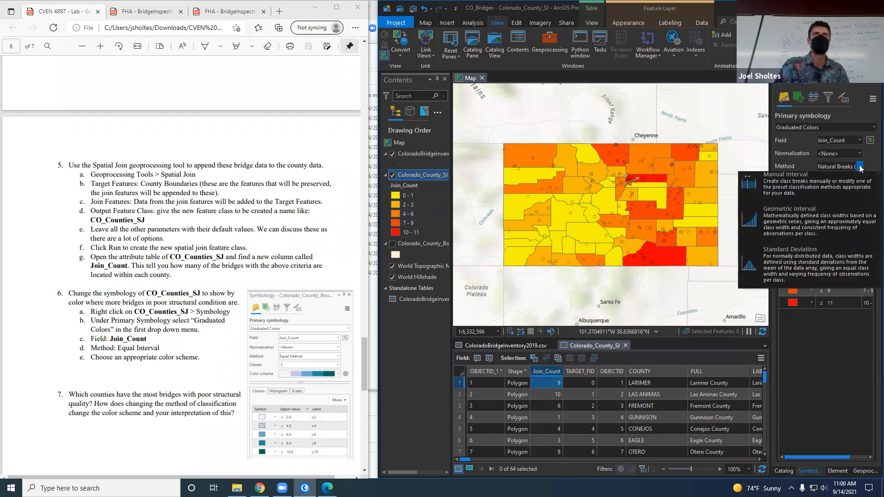
click(842, 263)
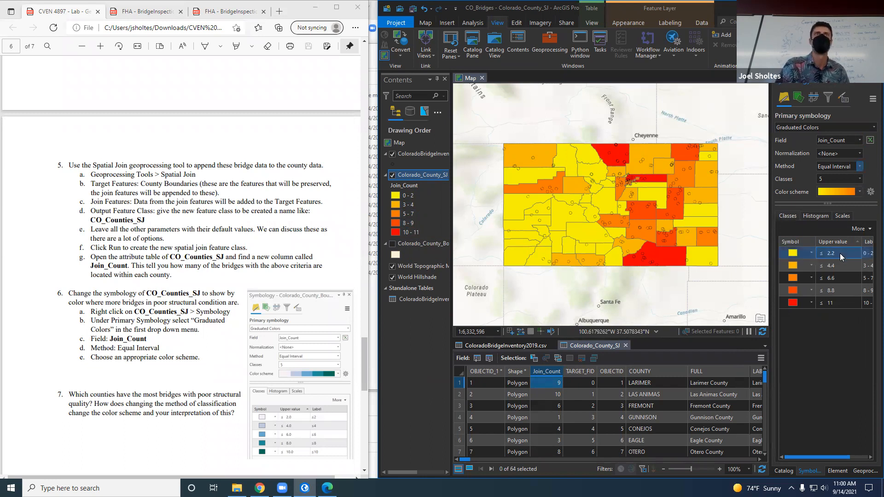
Widen the symbology pane and set the number of Join_Count classes to 6
drag(771, 238, 713, 235)
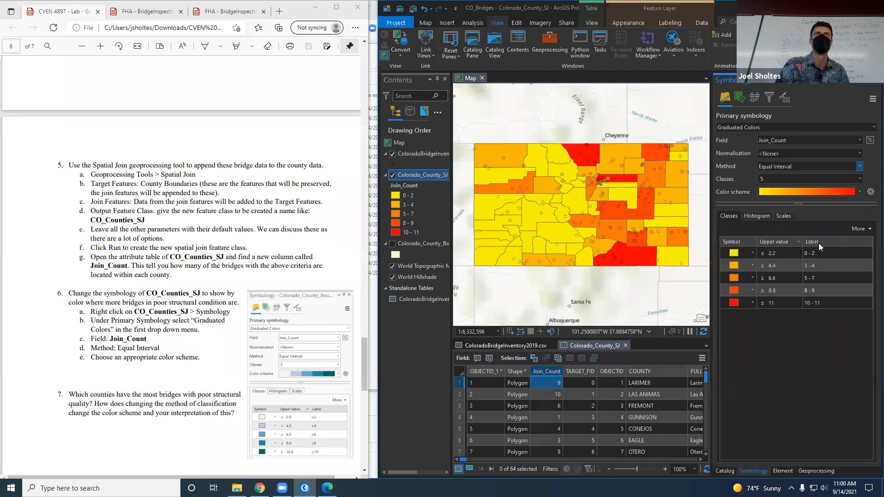
click(777, 252)
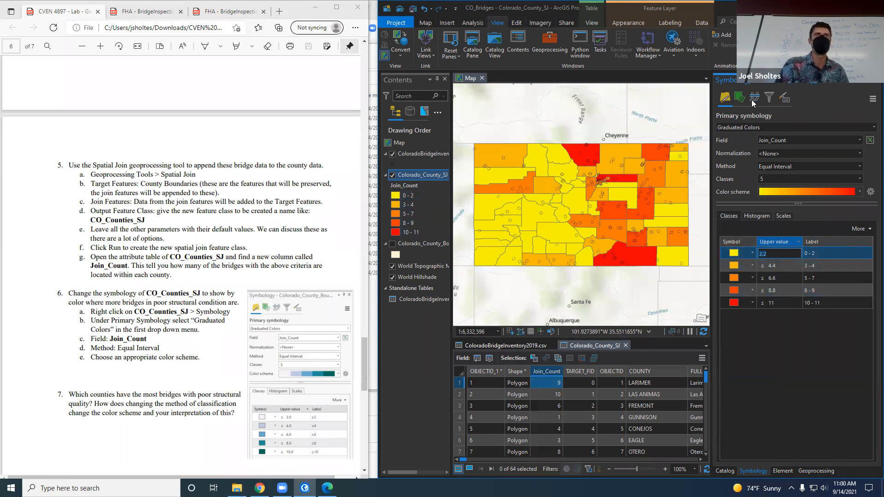
click(772, 176)
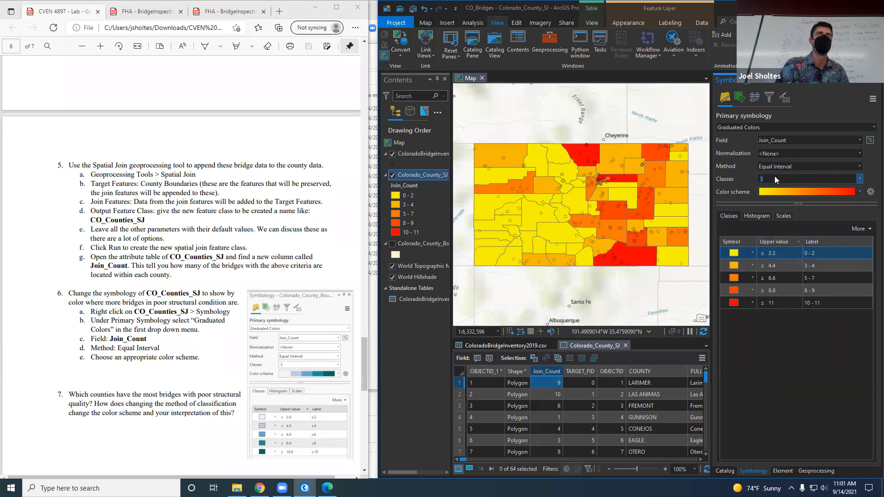
text(6)
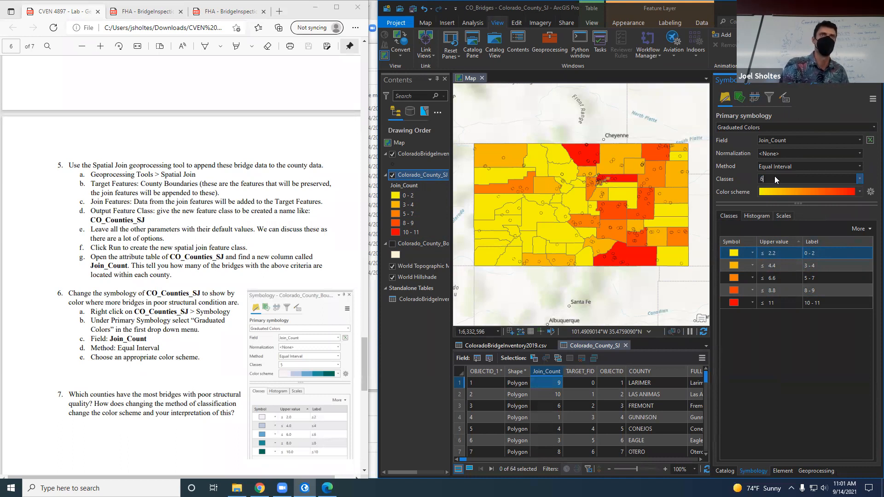
key(Return)
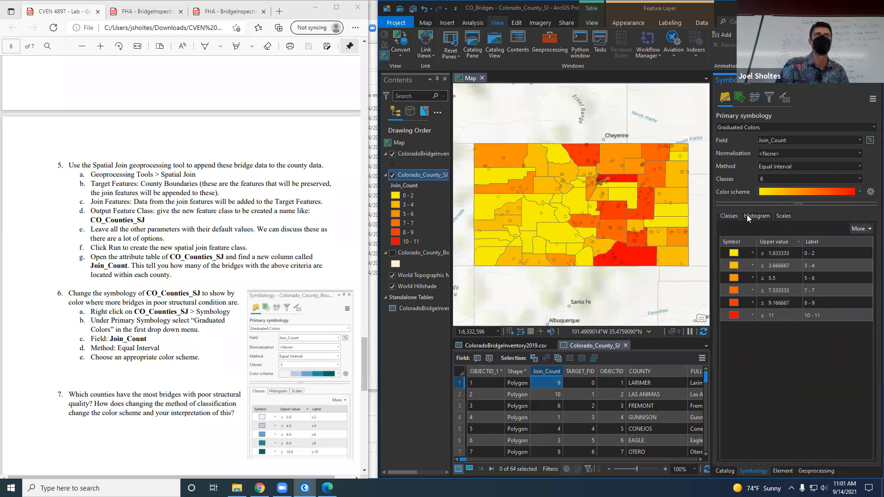
Set the upper values of the first three Join_Count classes to 2, 4 and 6
click(745, 266)
click(788, 253)
click(788, 251)
text(2)
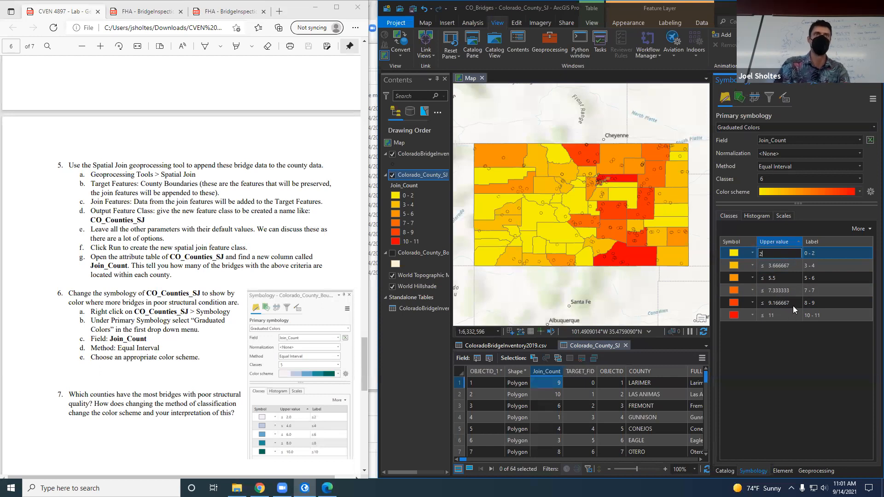
click(789, 263)
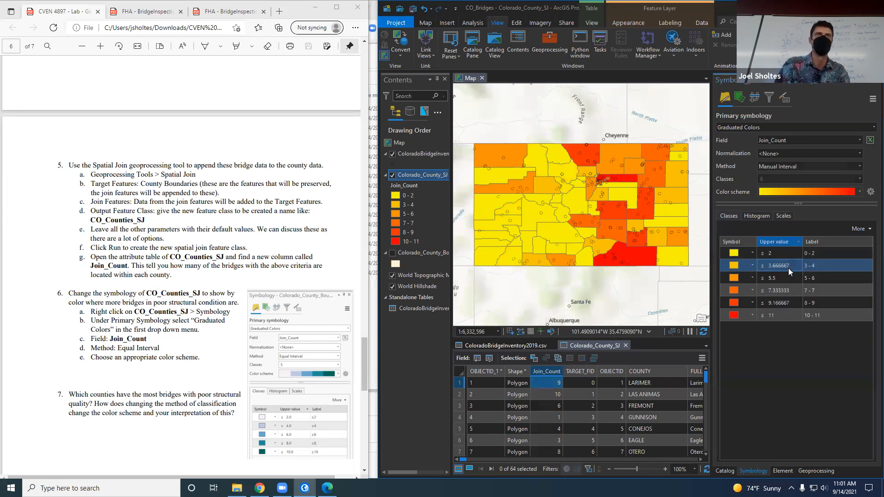
click(789, 264)
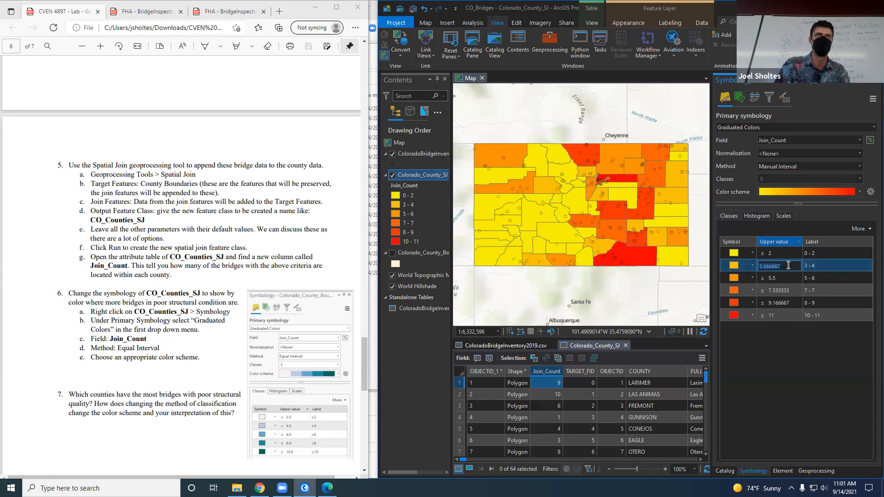
click(783, 278)
click(783, 279)
text(6)
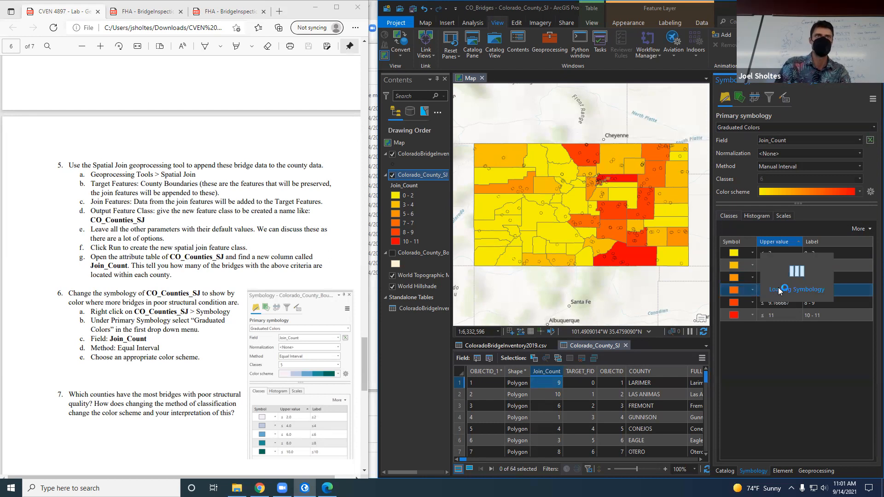
Set the upper values of the fourth and fifth Join_Count classes to 8 and 10
click(781, 290)
click(780, 290)
text(8)
click(784, 303)
click(785, 302)
text(10)
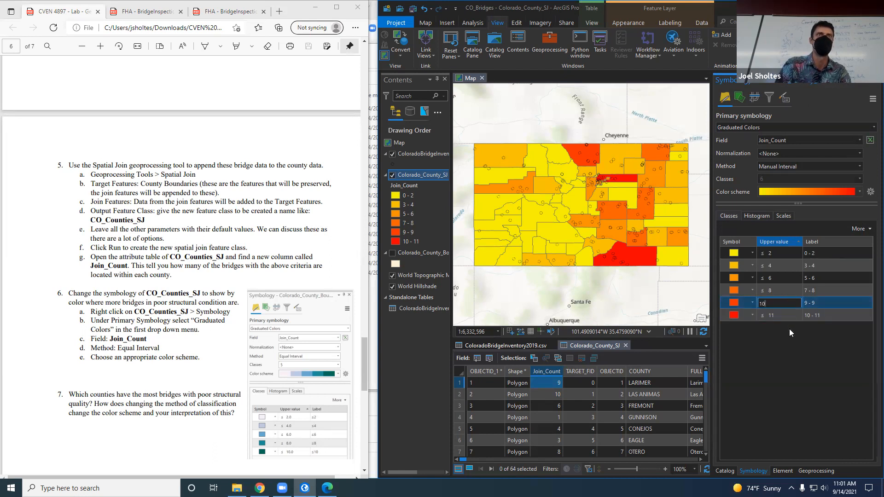
click(782, 296)
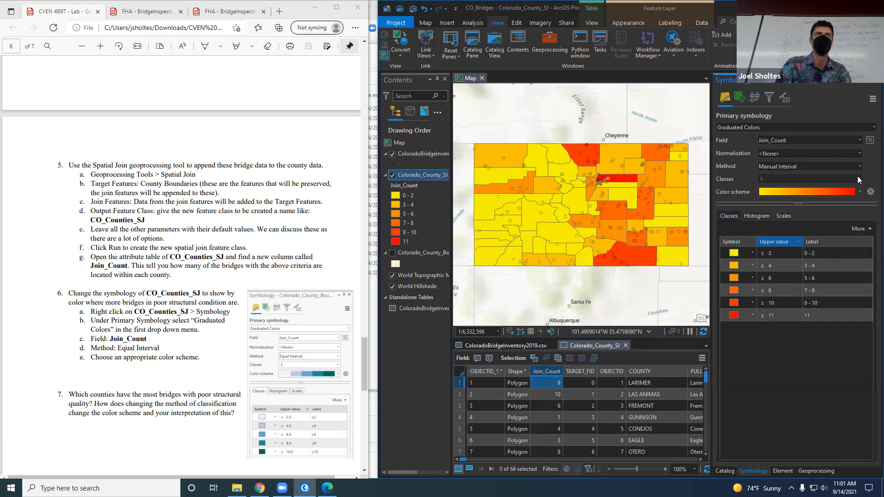
Remove the highest Join_Count class and set the upper value of the 9 - 10 class to 11
right_click(829, 316)
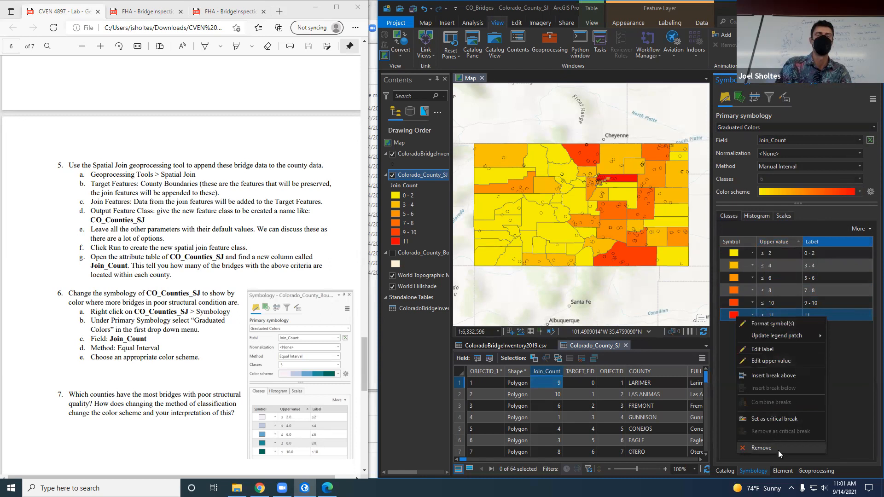
right_click(843, 310)
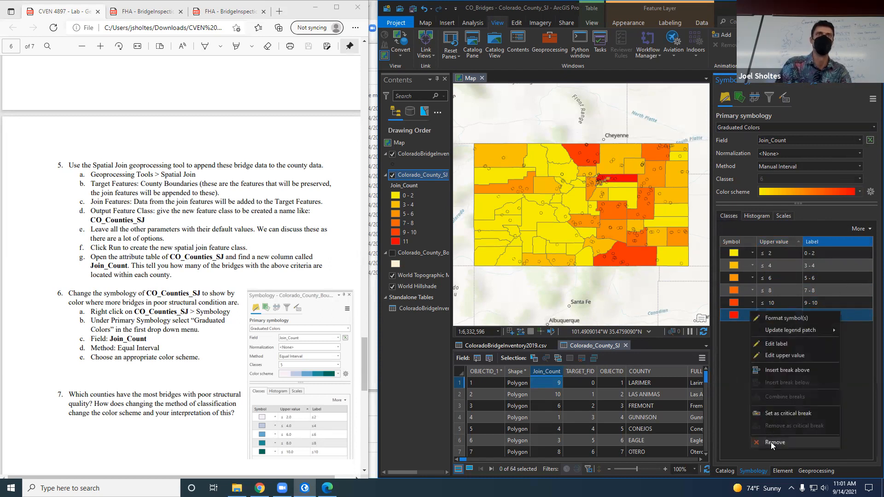
click(771, 441)
click(785, 303)
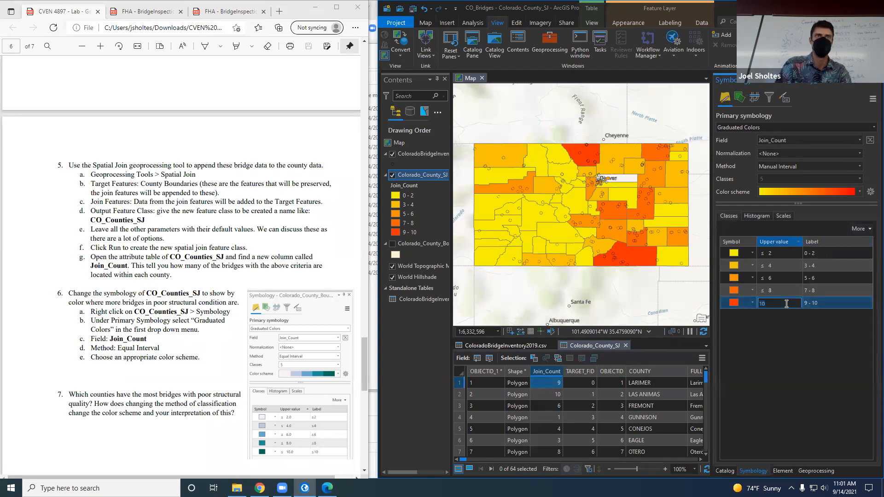
click(828, 302)
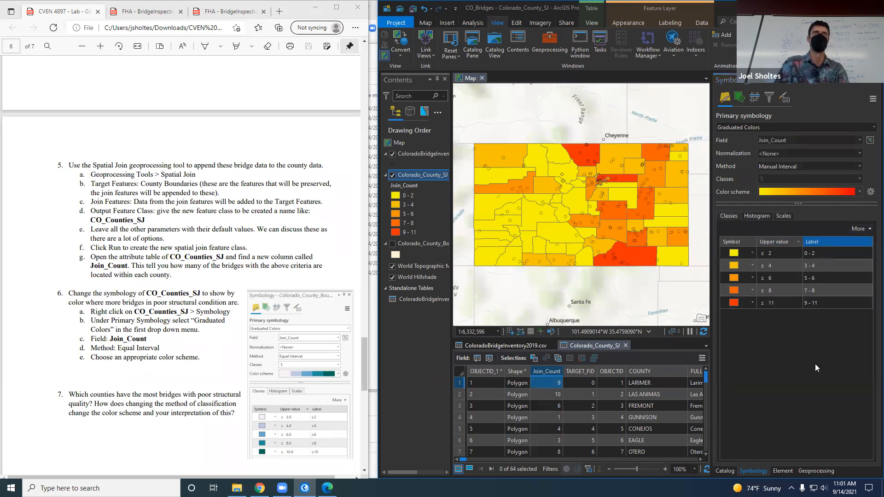
Change the solid fill color of the 9 - 11 class symbol to dark red and apply it
click(752, 303)
click(736, 302)
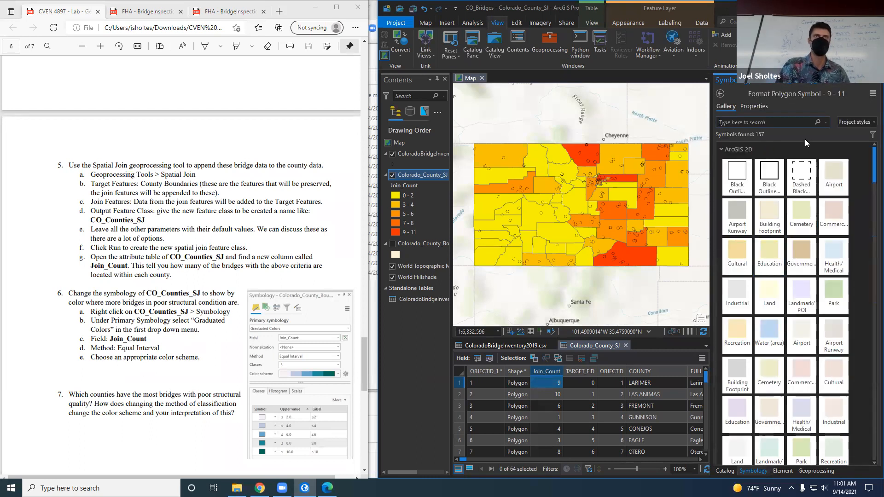
click(754, 106)
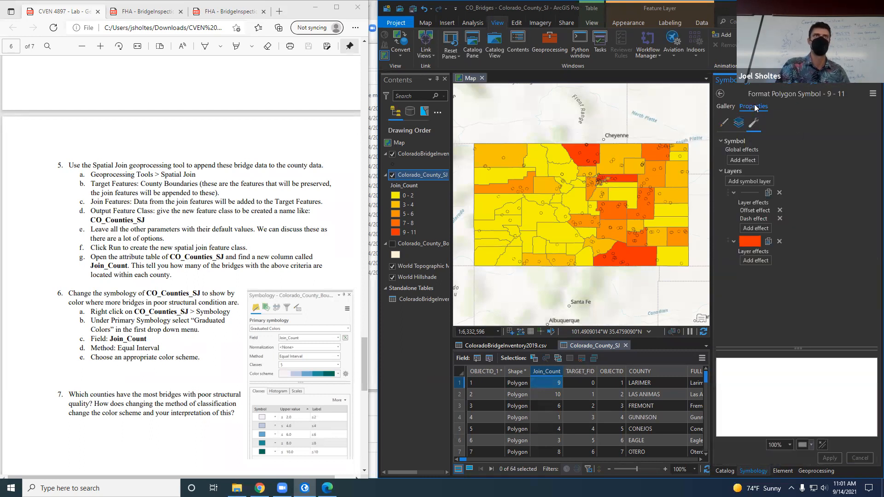
click(753, 244)
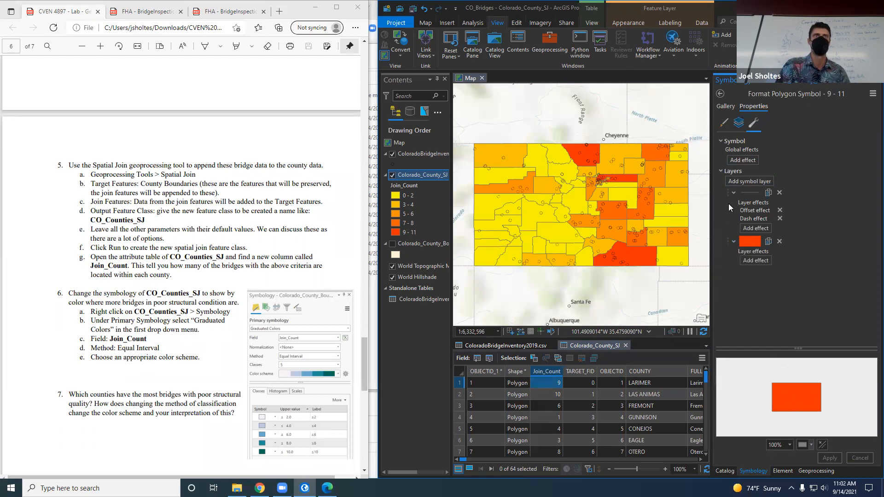
click(752, 242)
click(752, 242)
click(734, 242)
click(734, 242)
drag(797, 403, 797, 402)
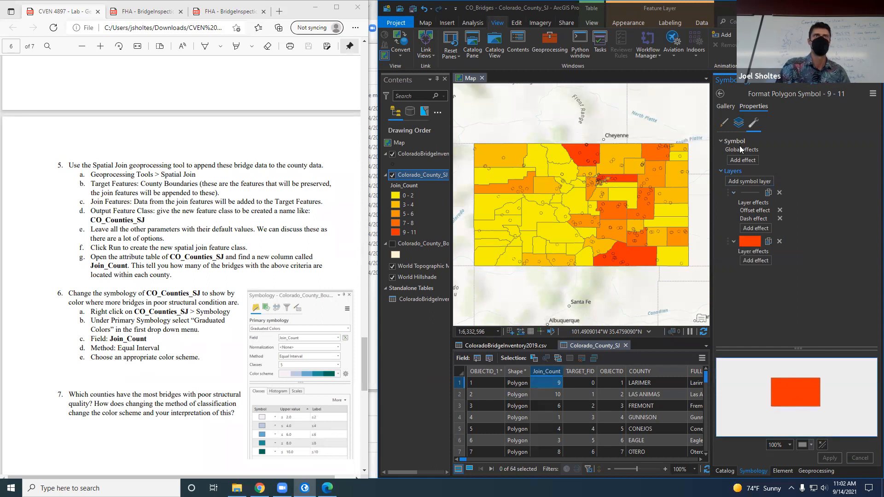
click(738, 123)
click(795, 161)
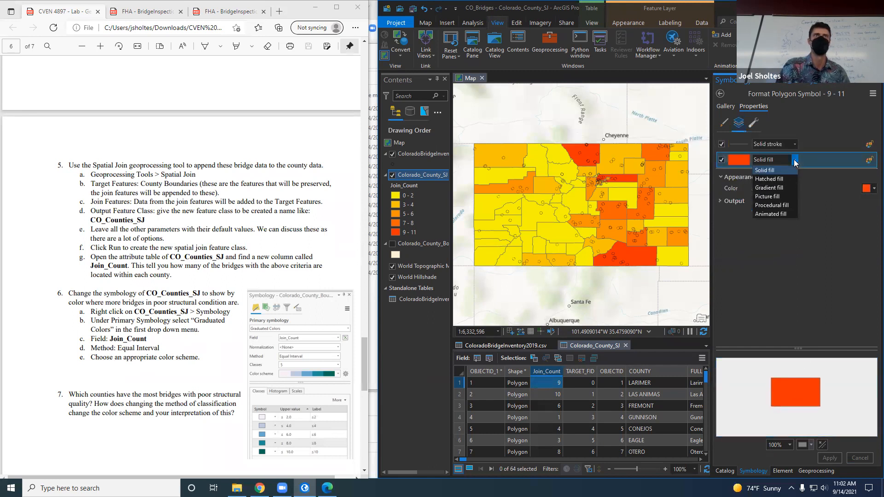
click(870, 190)
click(870, 191)
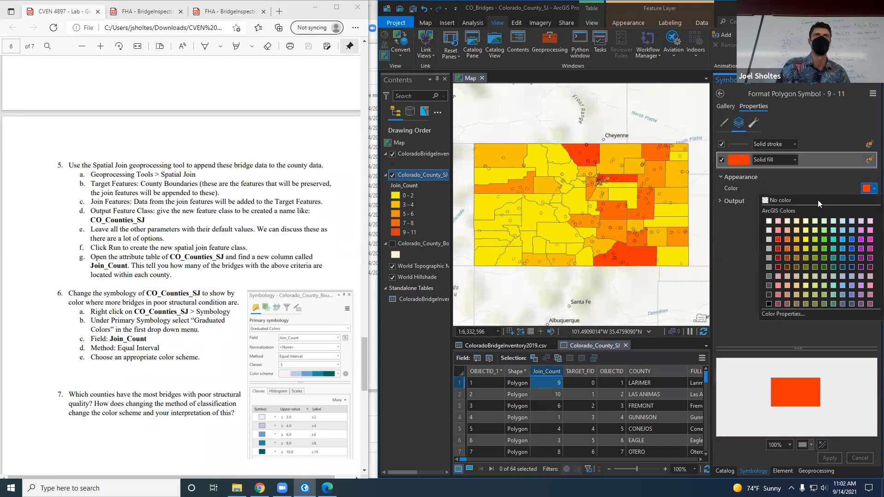
click(780, 257)
click(829, 457)
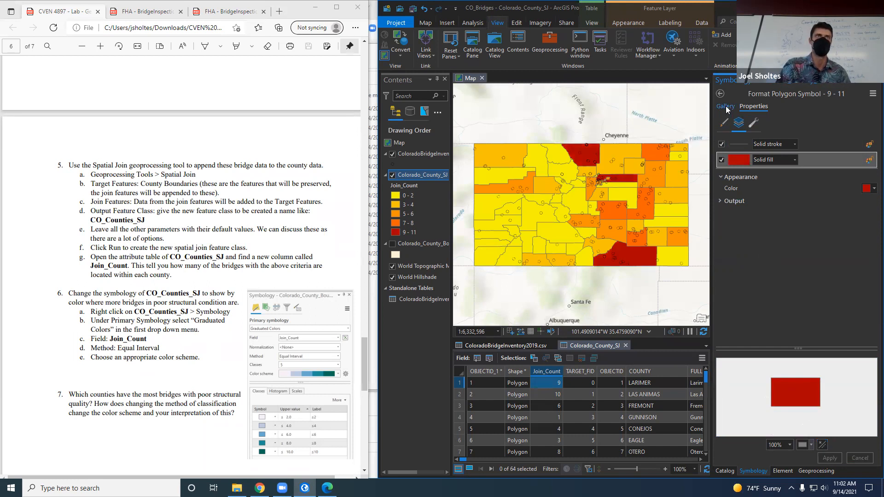
click(720, 94)
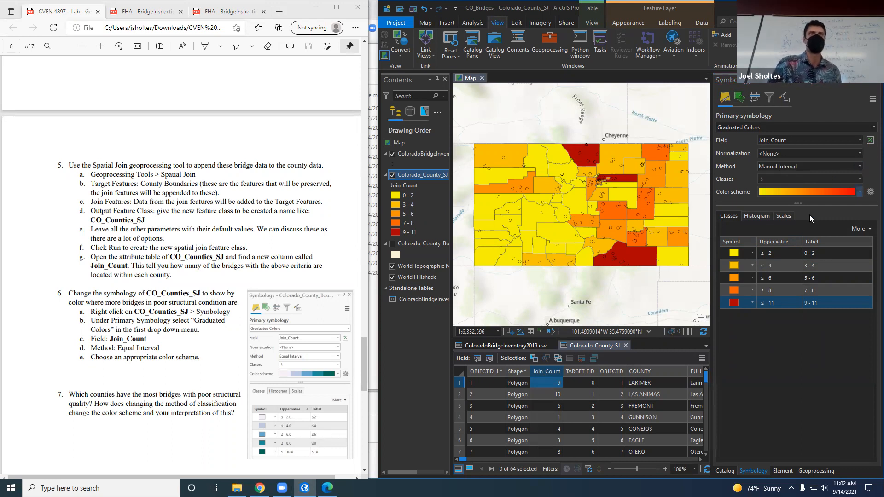
click(779, 278)
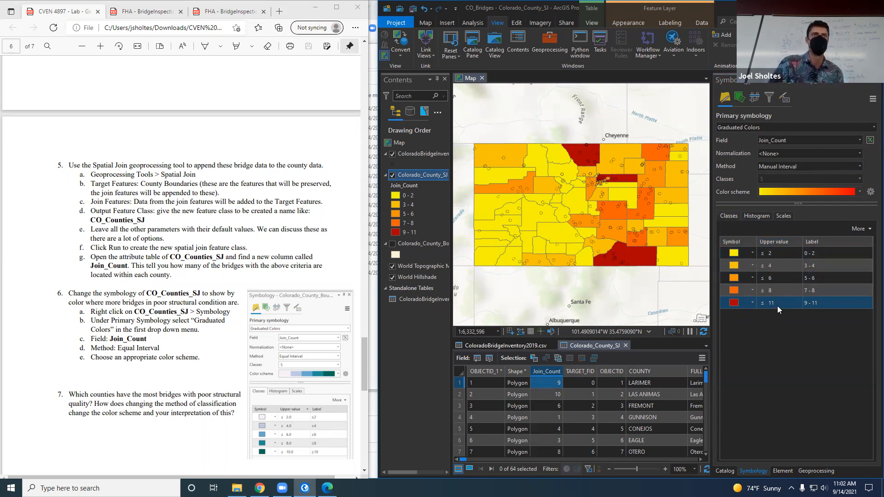
click(828, 252)
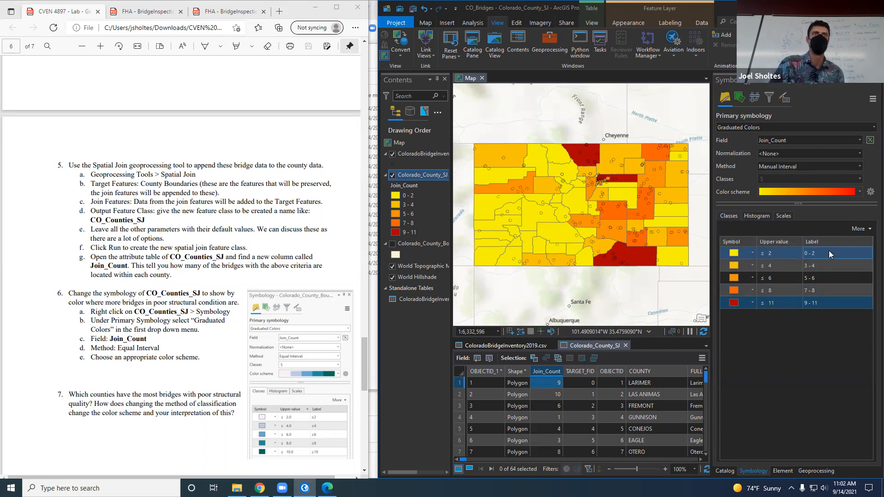
click(828, 242)
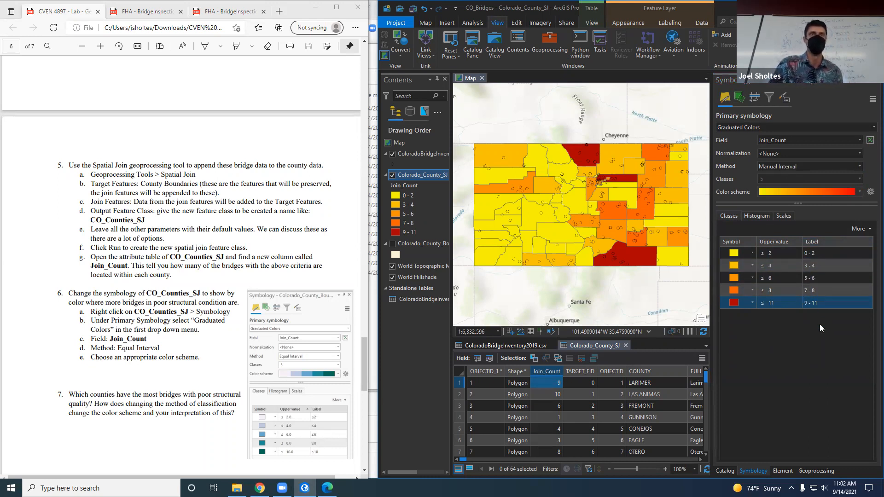
double_click(824, 250)
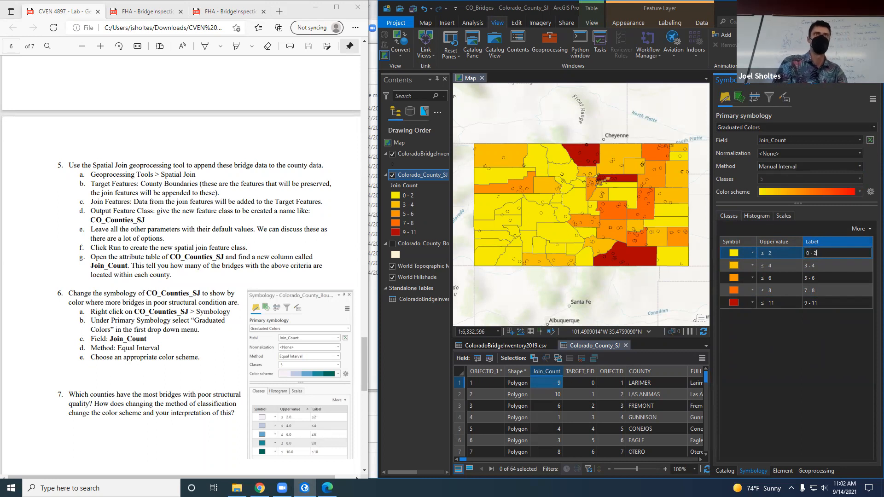
click(822, 277)
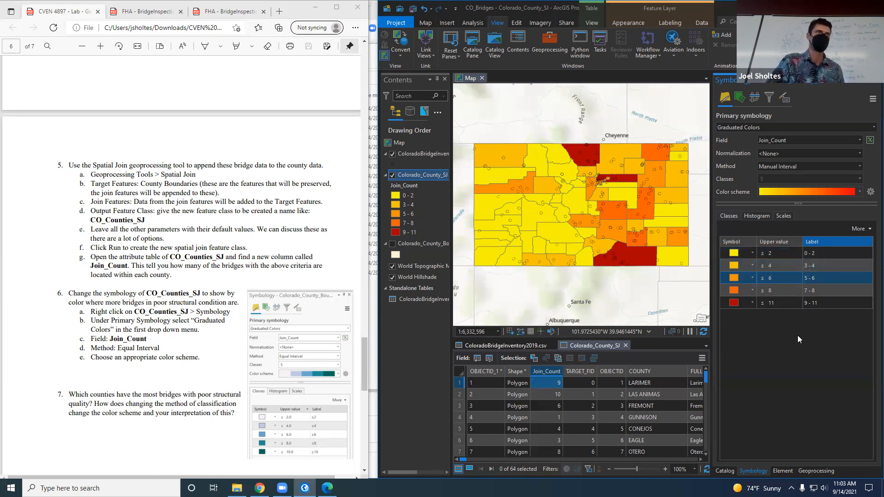
Apply the pale pink to blue to dark green color scheme to the Join_Count classes
click(859, 192)
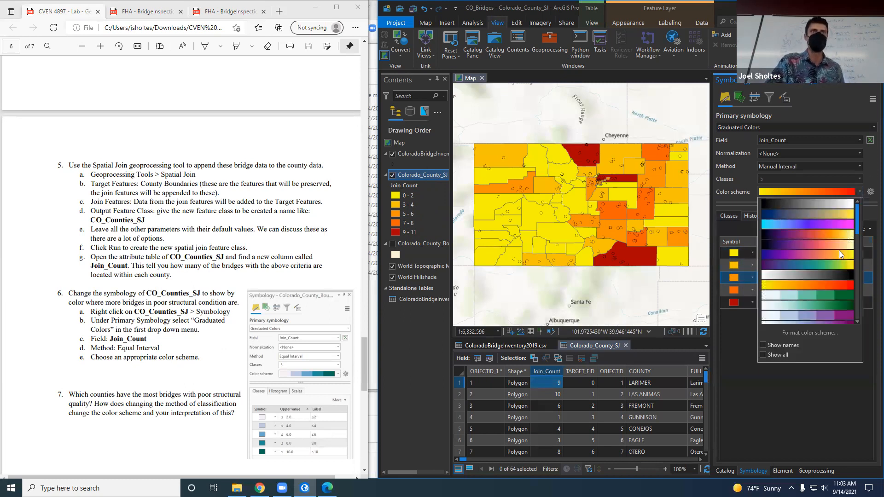
scroll(833, 251, down, 3)
scroll(807, 253, down, 3)
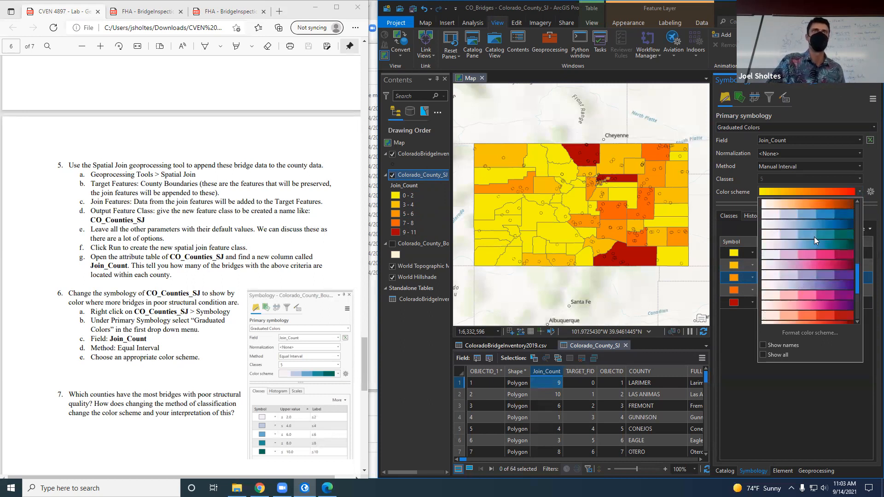
click(814, 236)
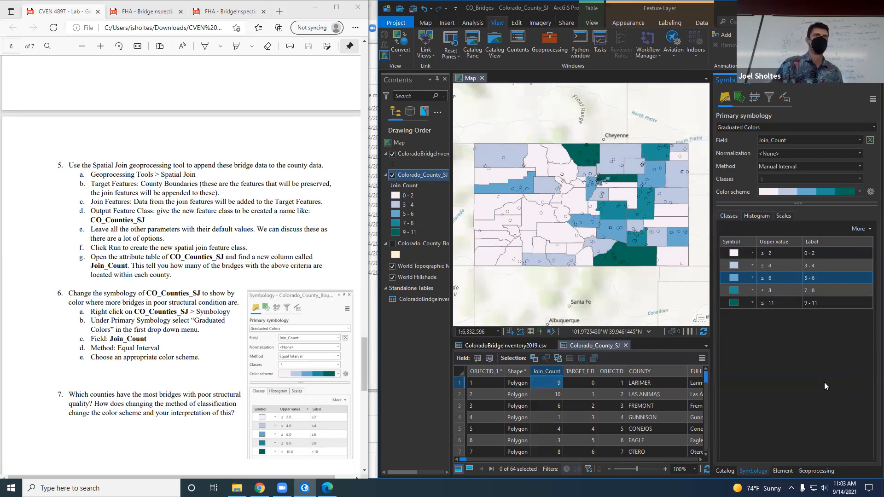
Switch to the lab handout PDF and examine question 7 and the example county map on page 7
click(180, 371)
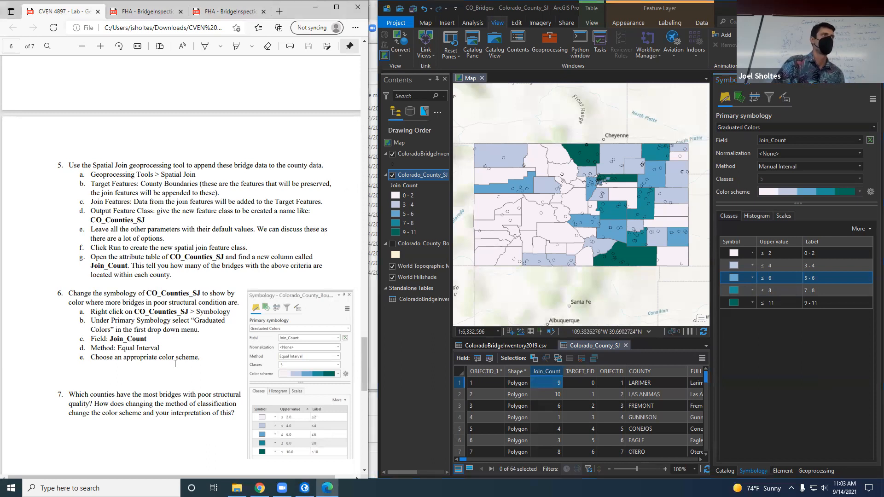
scroll(145, 377, down, 2)
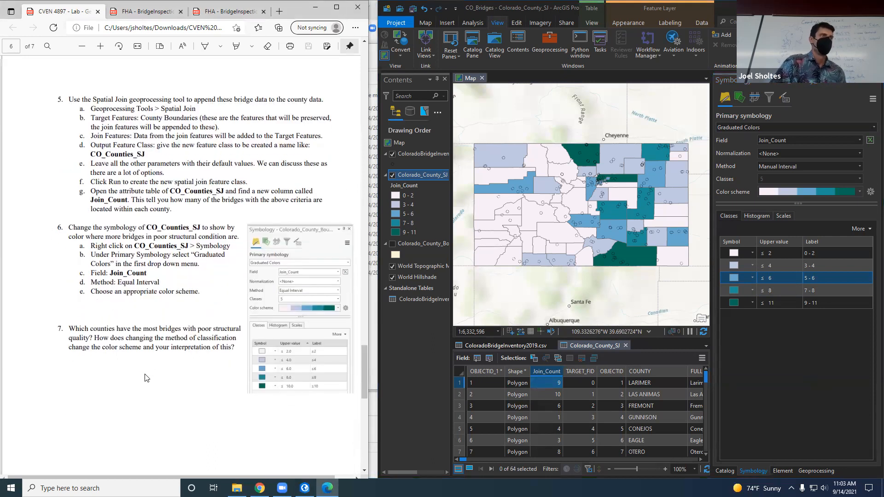
scroll(147, 377, down, 2)
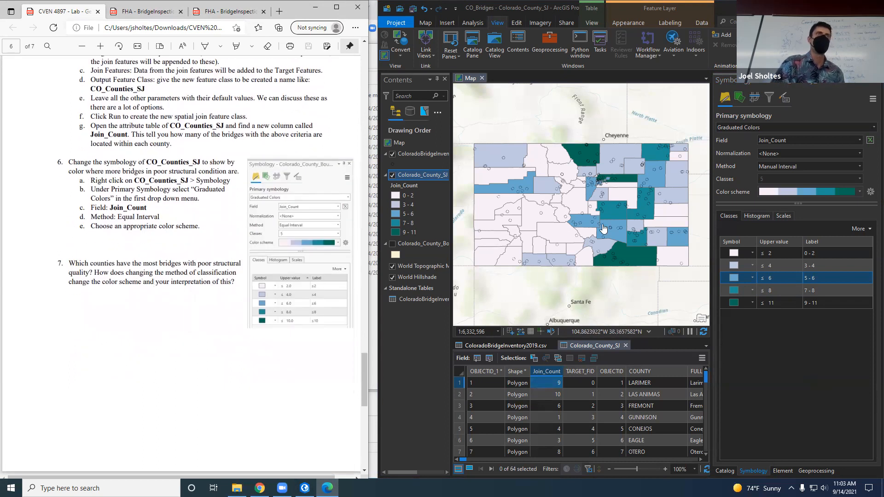
scroll(144, 418, down, 6)
scroll(144, 418, down, 4)
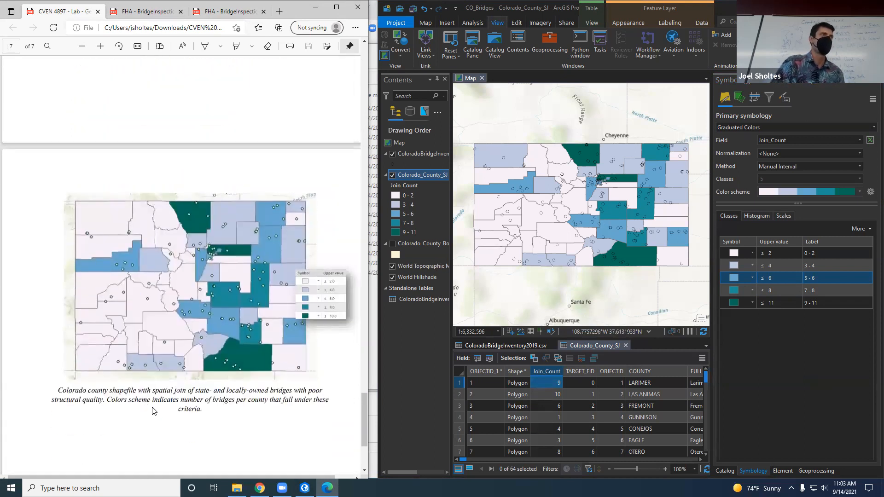
scroll(154, 411, down, 2)
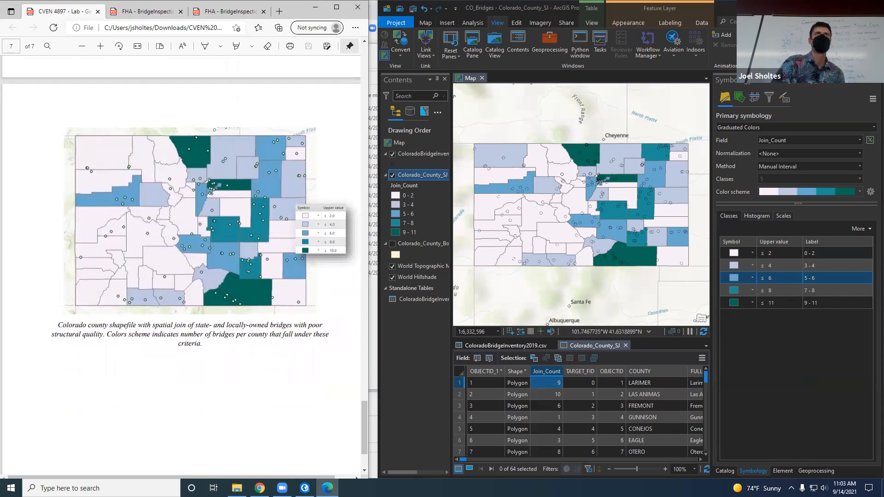
Switch to ArcGIS Pro, maximize its window and enlarge the map view by shrinking the attribute table
click(858, 7)
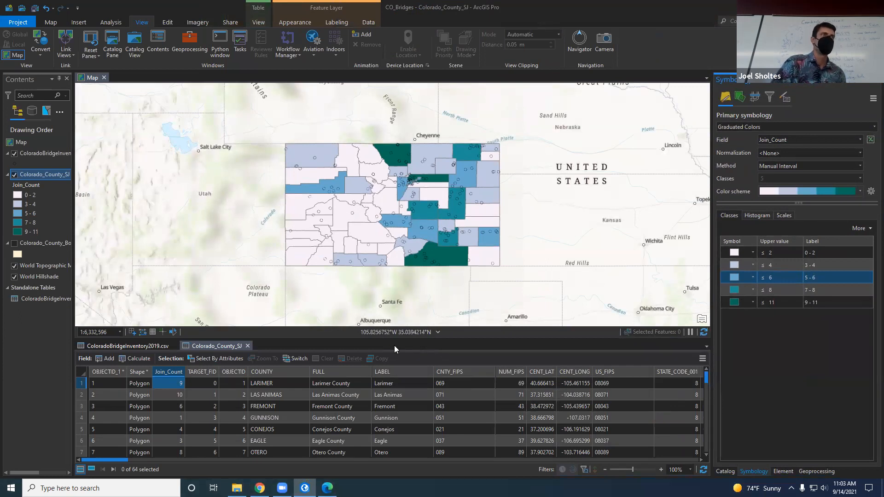
drag(394, 346, 407, 386)
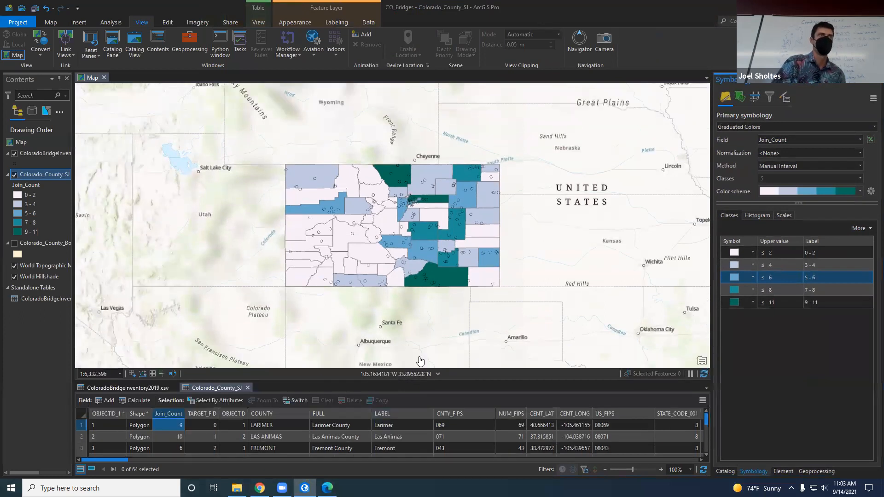
drag(407, 305, 391, 297)
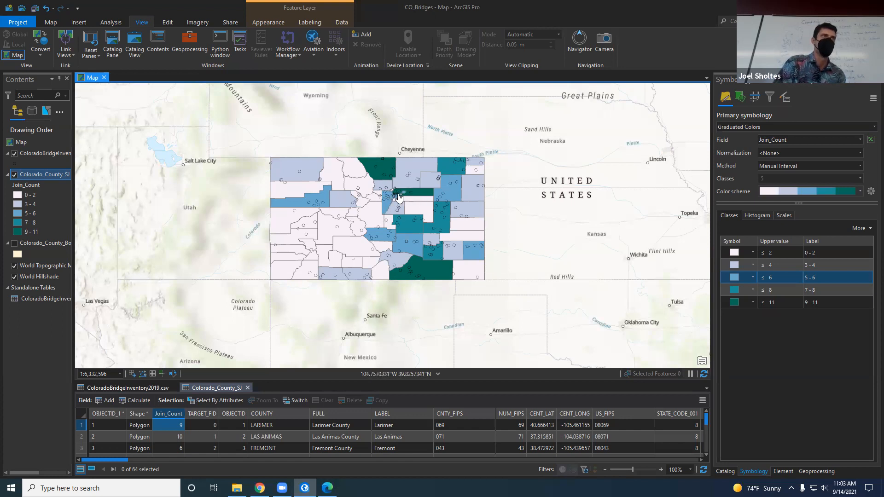
Examine the counties around Denver and inspect the attributes of the dark green county on Colorado's southern border
scroll(398, 198, up, 10)
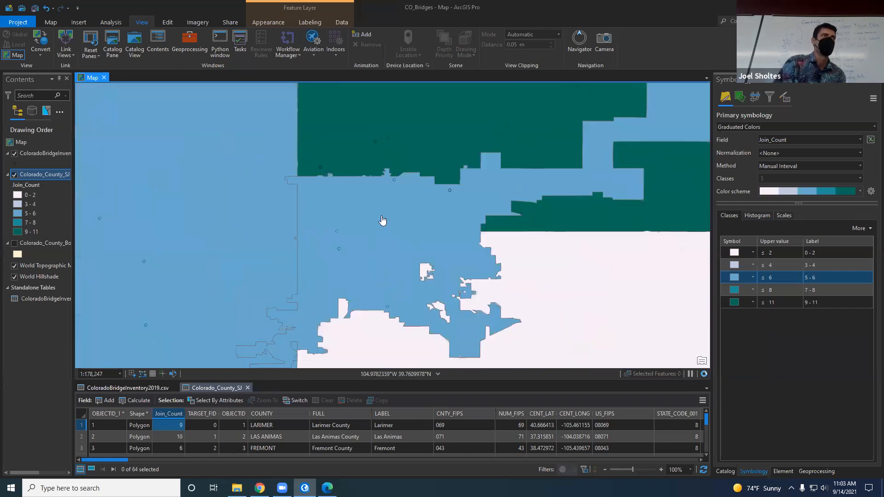
scroll(404, 237, down, 3)
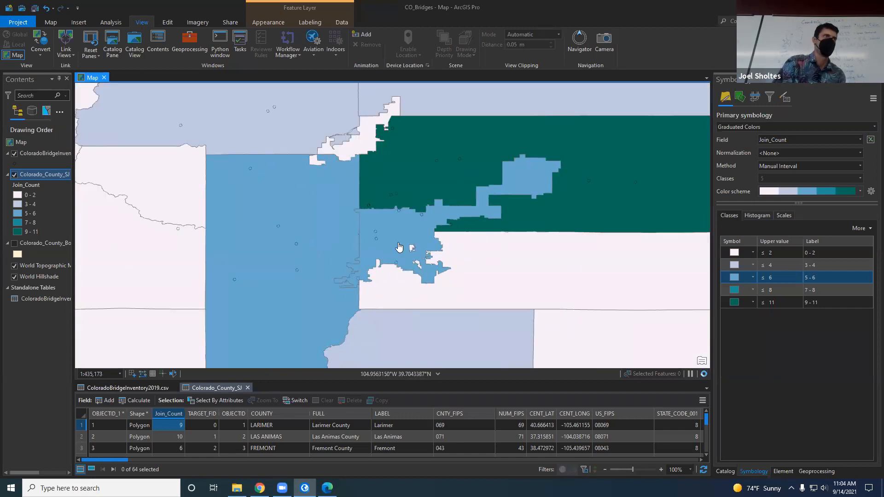
scroll(398, 247, down, 5)
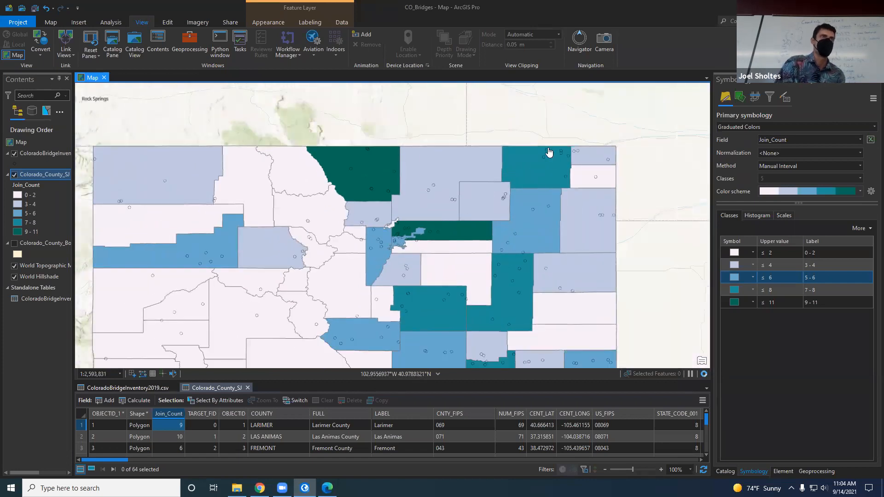
scroll(547, 151, down, 1)
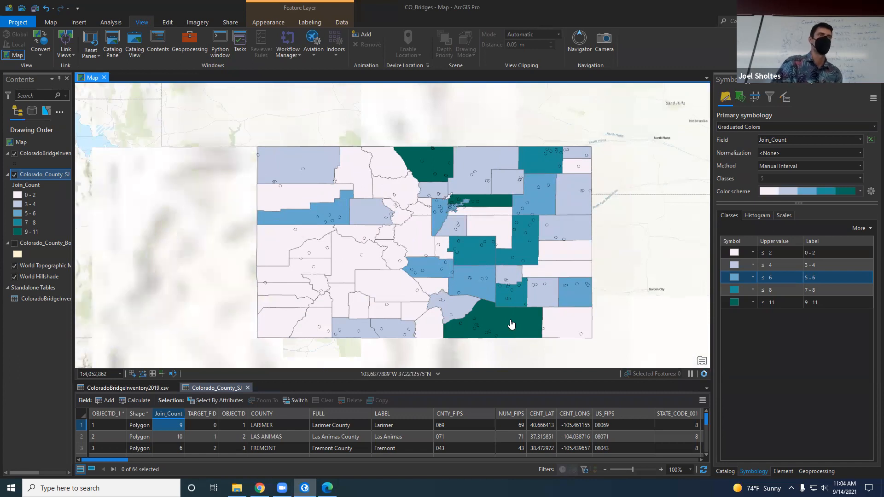
click(511, 326)
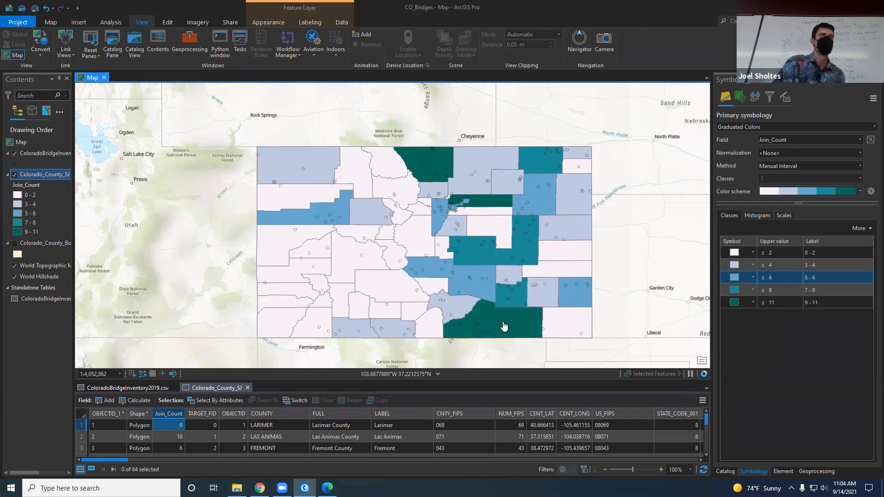
click(504, 326)
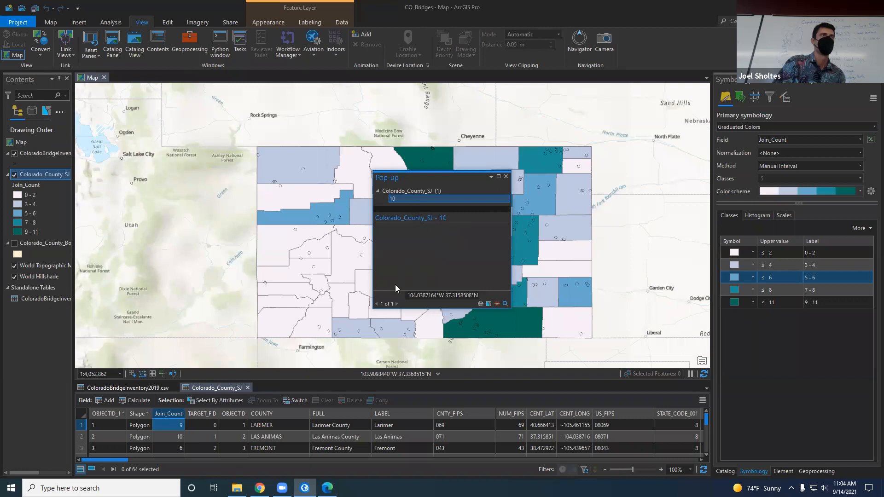
click(379, 192)
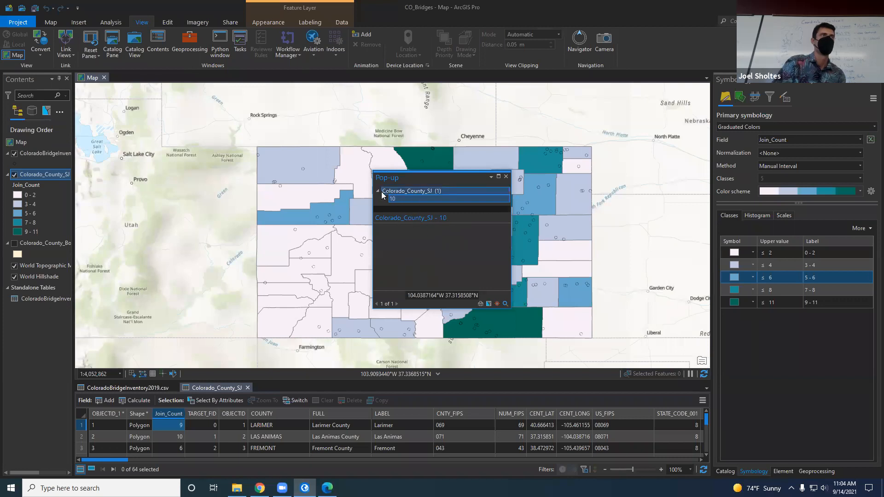
double_click(429, 192)
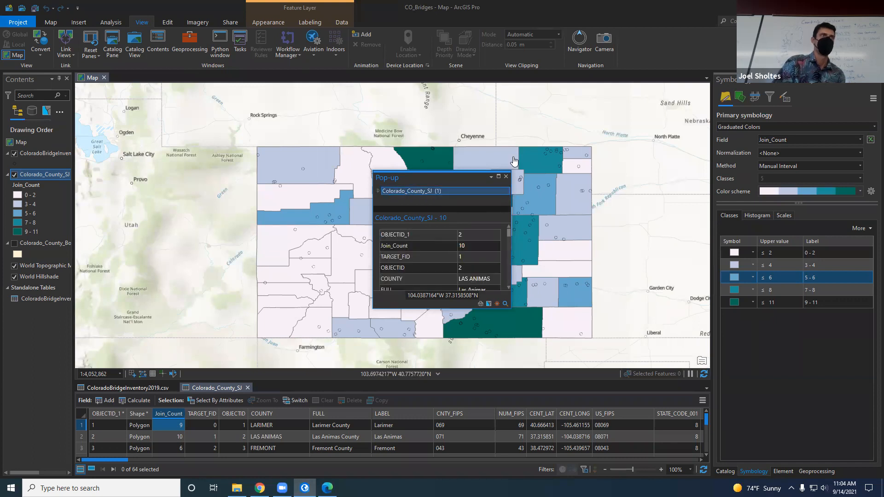
click(506, 177)
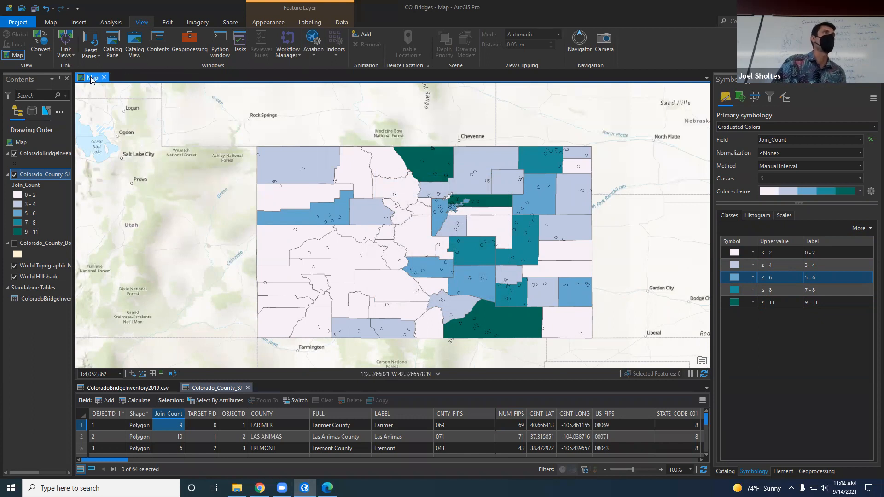
Create a new ANSI landscape layout with a Letter-size page
click(80, 23)
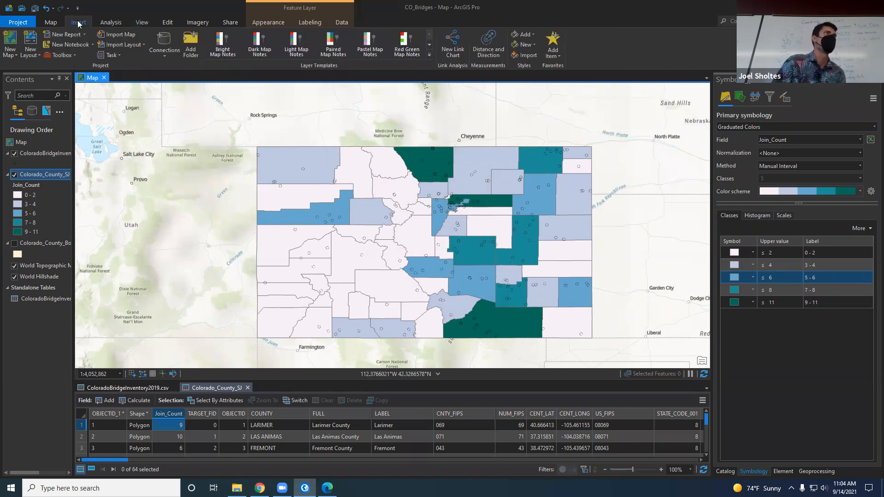
click(32, 49)
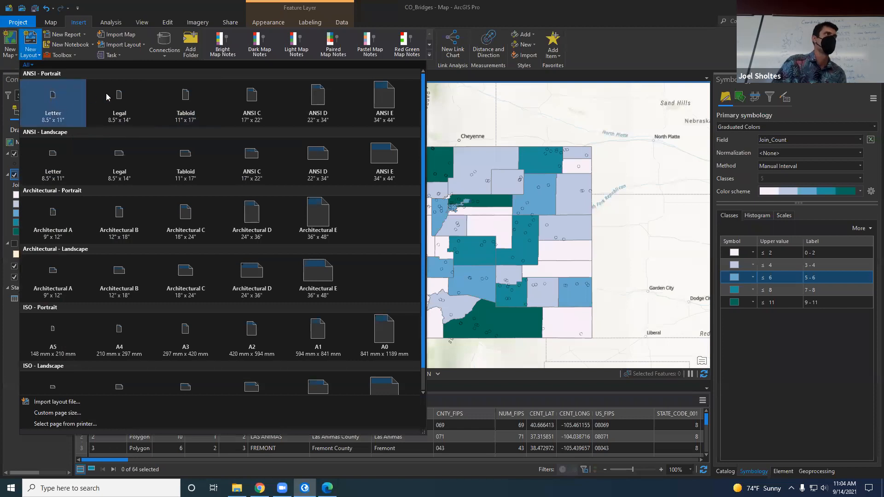
click(58, 170)
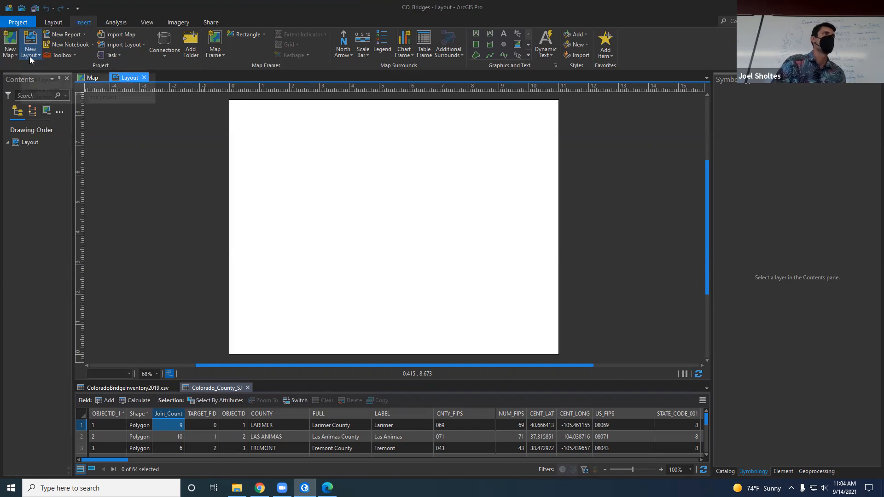
Add a map frame using the map's current 1:4,052,862 extent, filling the layout page inside its margins
click(220, 55)
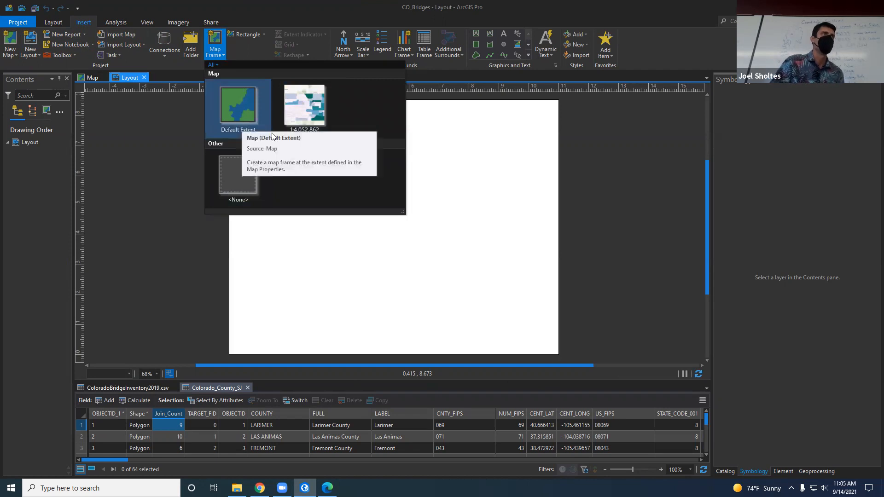
click(302, 113)
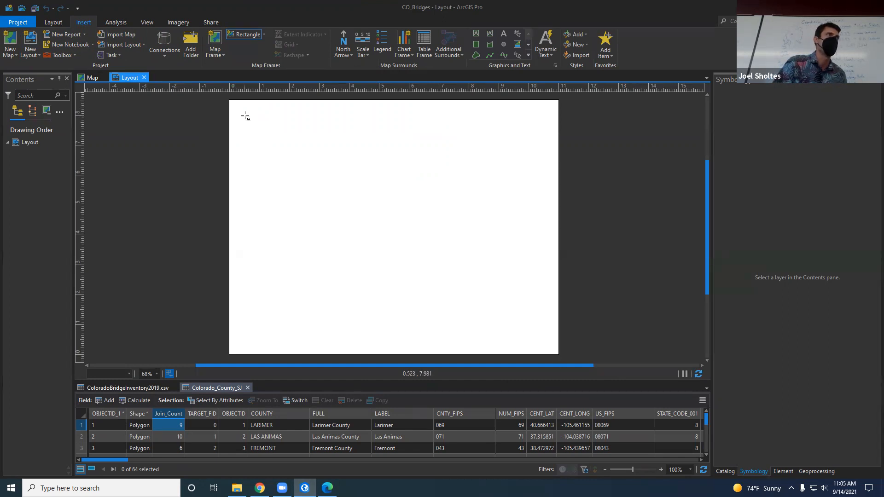
mouse_move(540, 321)
mouse_down()
mouse_move(532, 327)
mouse_move(545, 340)
mouse_up()
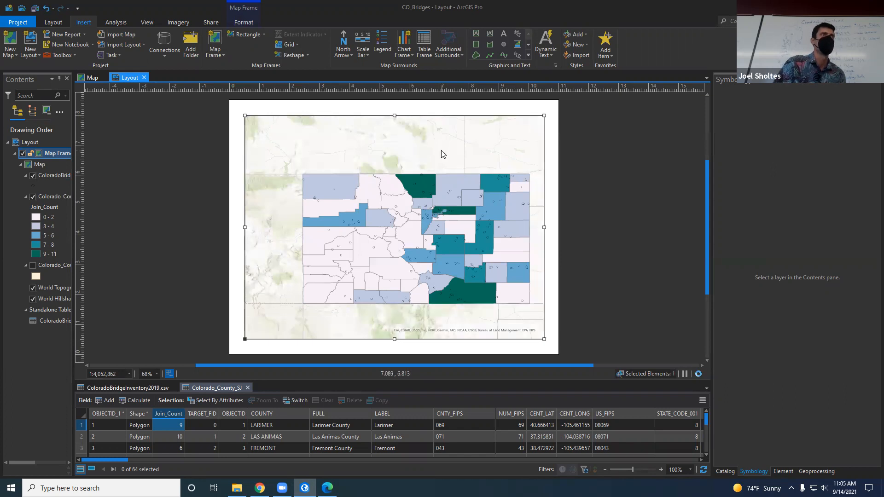
Activate the map frame and enlarge and center Colorado inside it
right_click(442, 154)
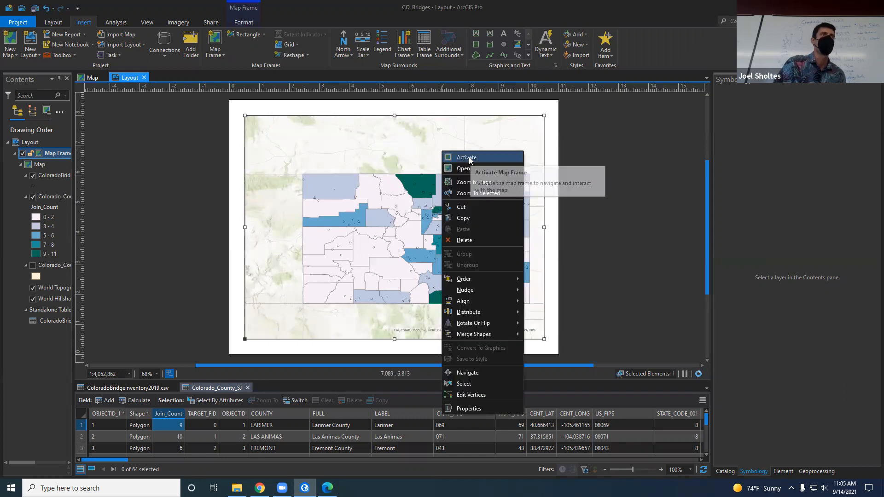
click(463, 158)
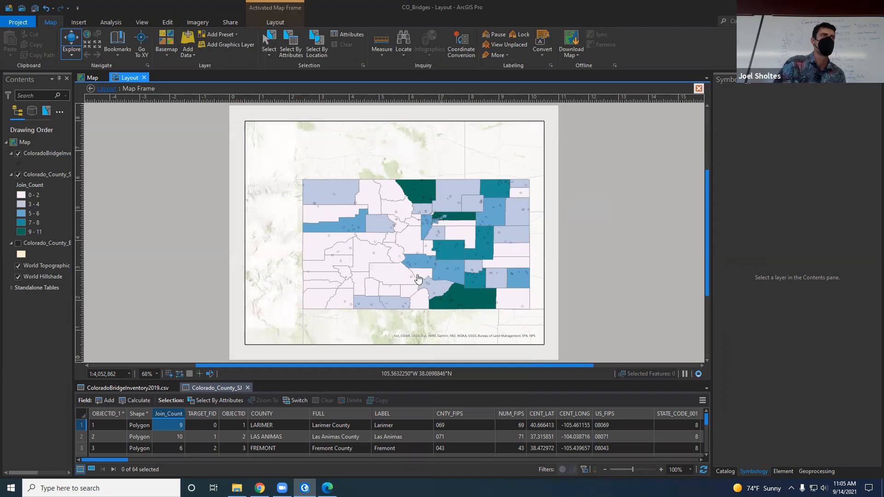
scroll(423, 312, up, 3)
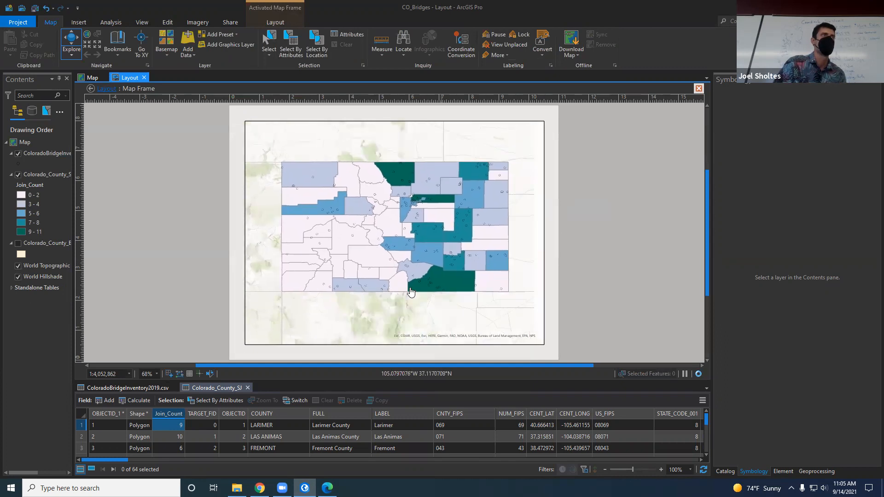
drag(397, 251, 401, 251)
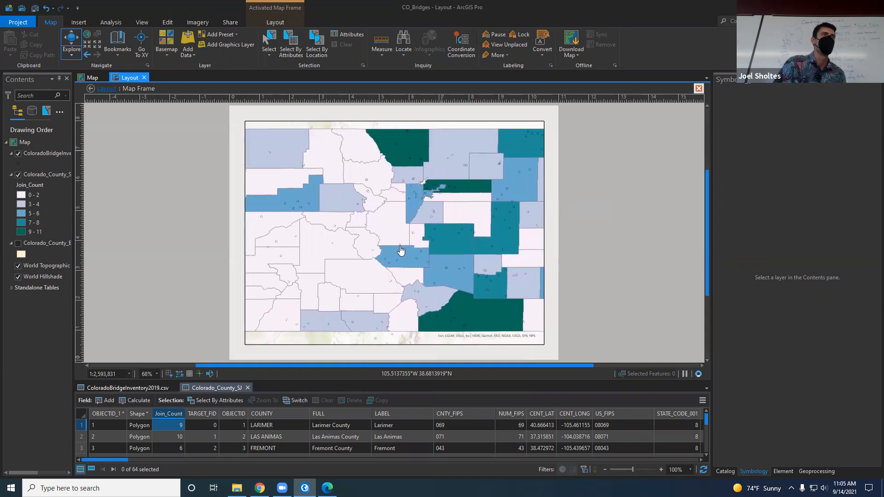
Close the Colorado_County_SJ and ColoradoBridgeInventory2019.csv attribute tables
click(123, 375)
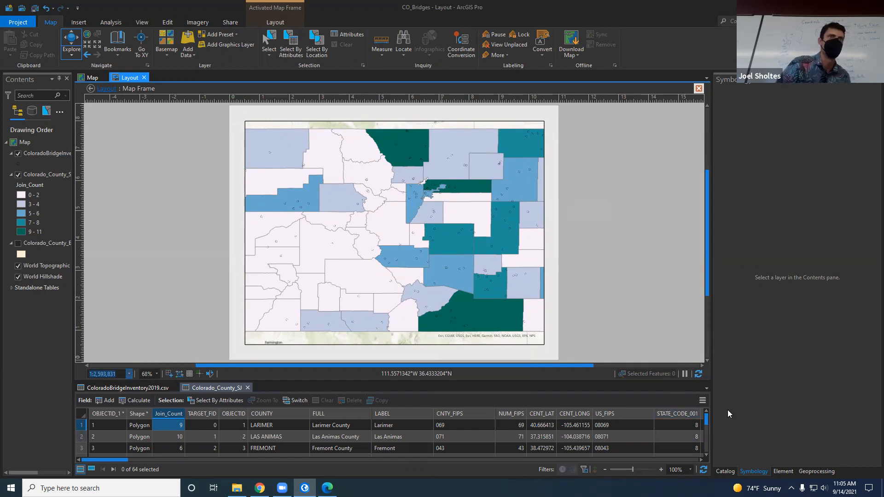
click(247, 387)
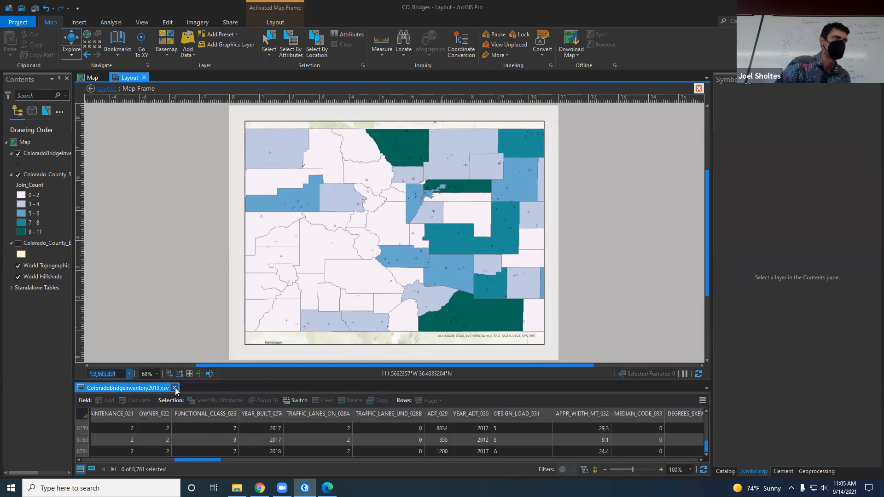
click(175, 387)
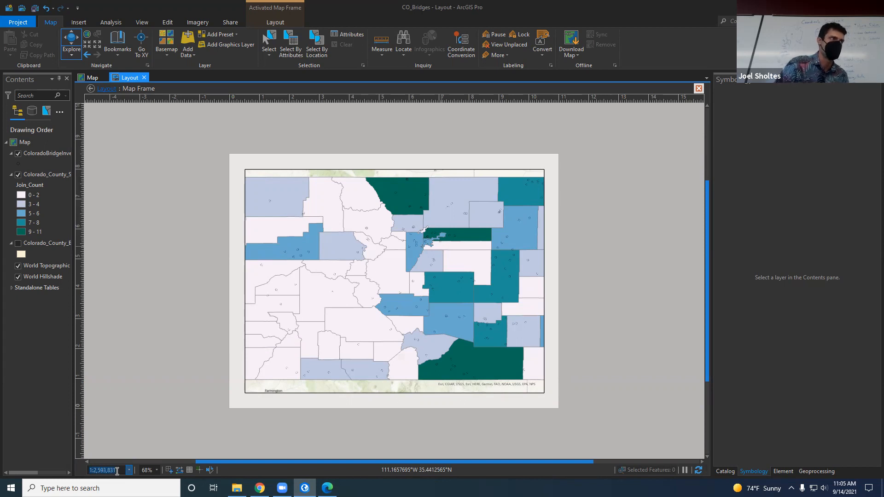
Try a map frame scale of 1:3,000,000 and set the scale to 1:3,500,000
text(3000000)
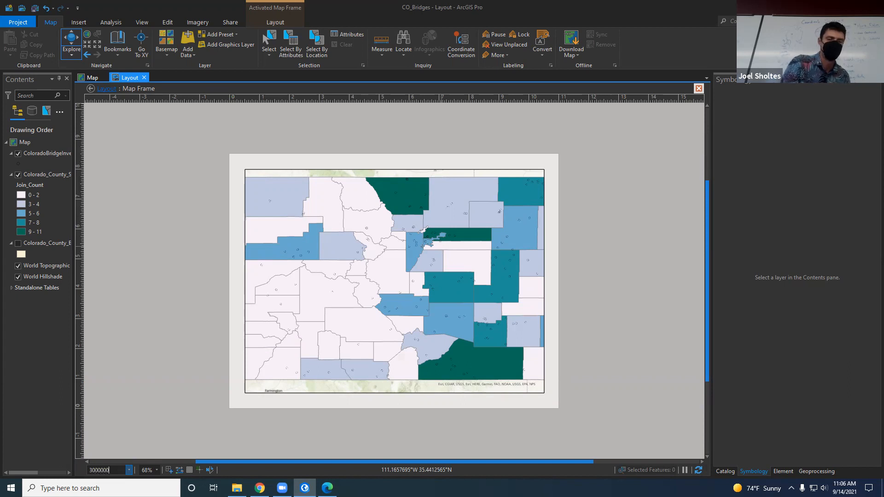
key(Return)
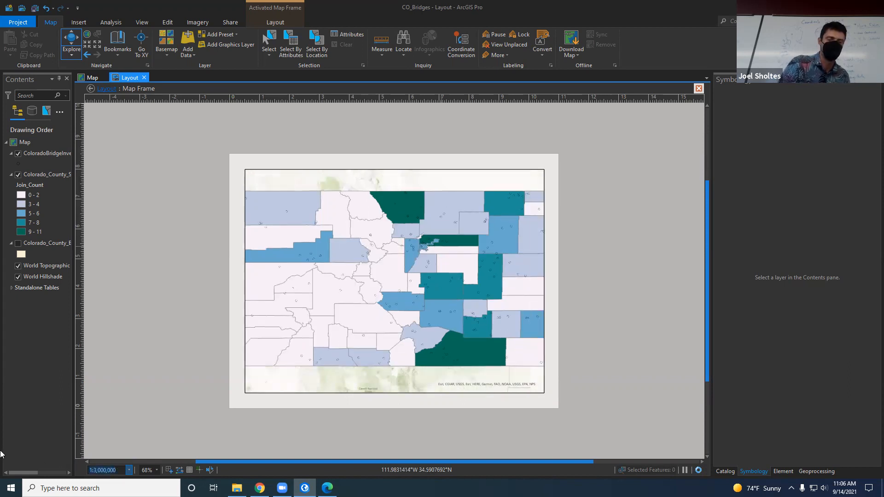
text(3,5)
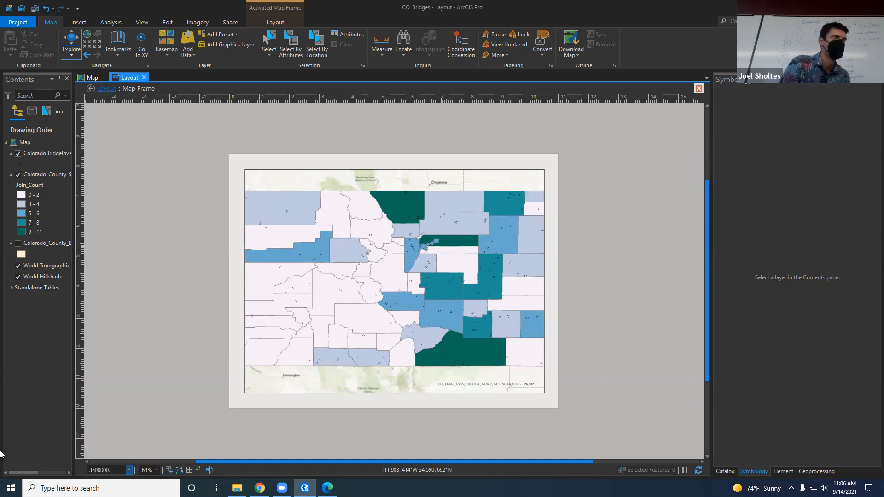
text(00,000)
key(Return)
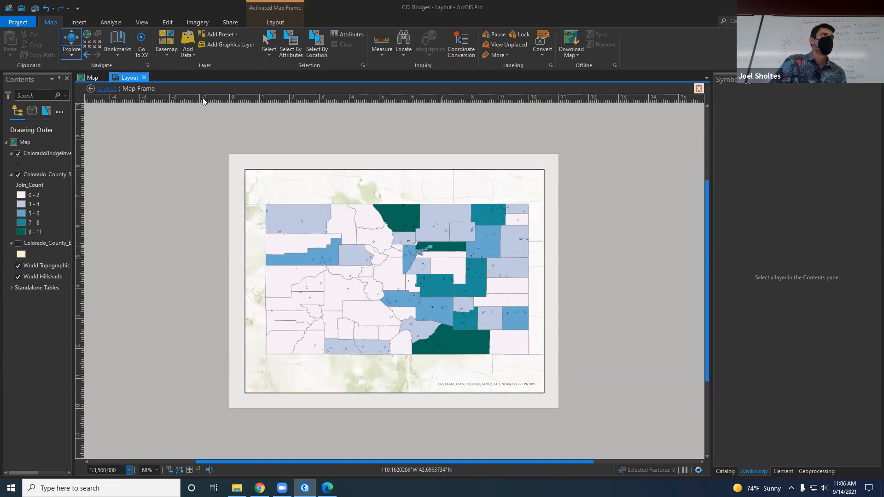
Change the basemap to Light Gray Canvas and deactivate the map frame to return to the page layout
click(166, 58)
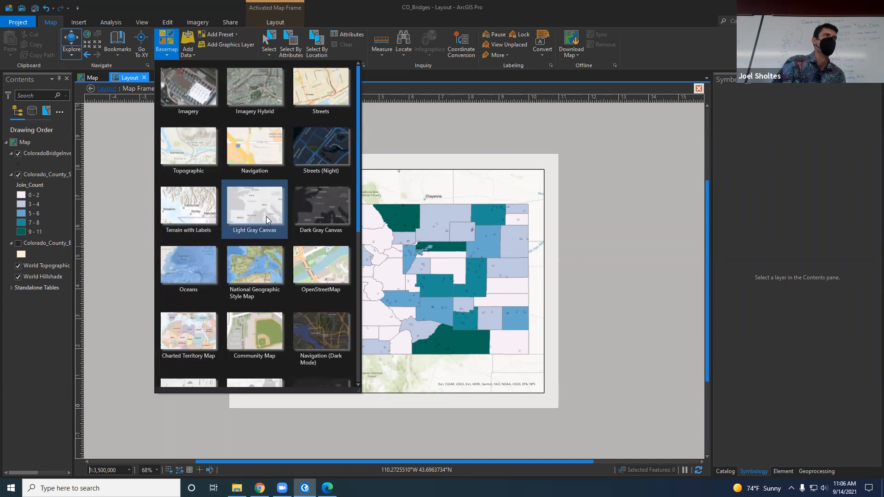
click(248, 215)
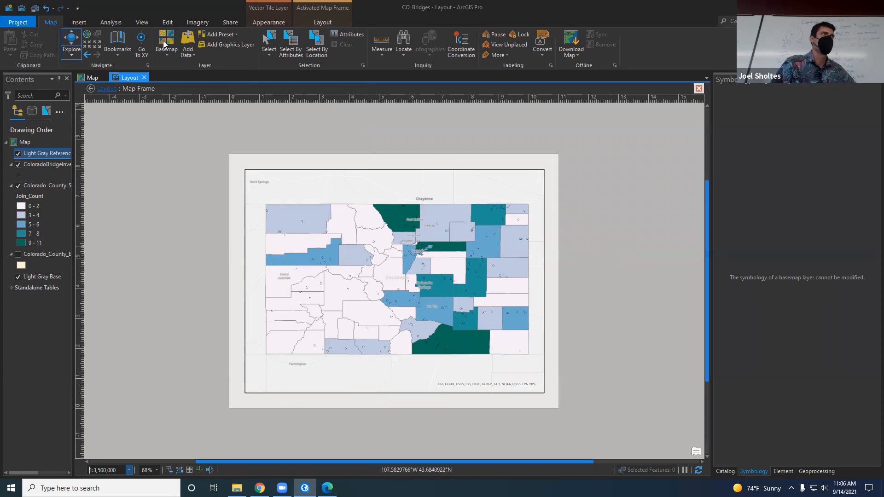
click(79, 22)
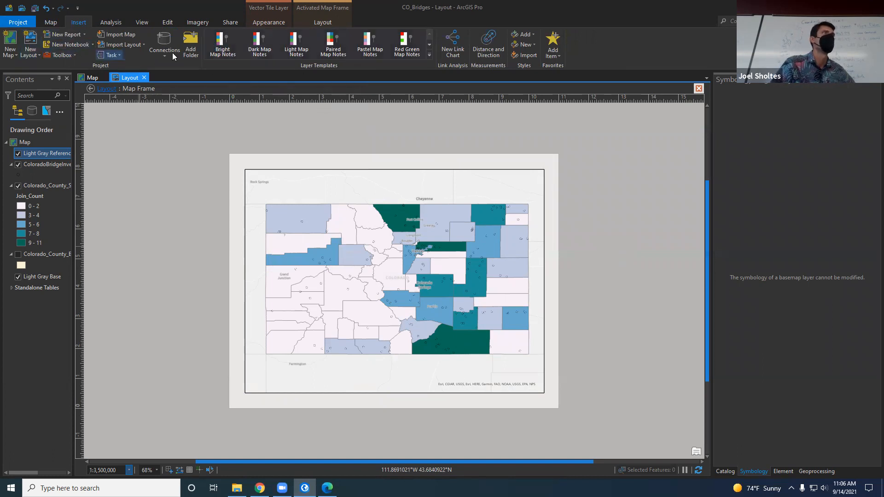
click(324, 25)
click(65, 39)
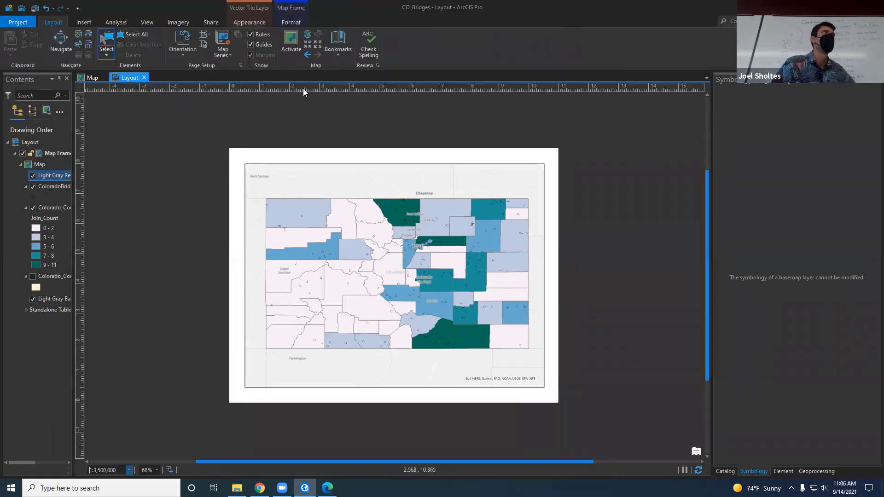
Insert a legend in the empty area below Colorado's southern border
click(292, 23)
click(251, 23)
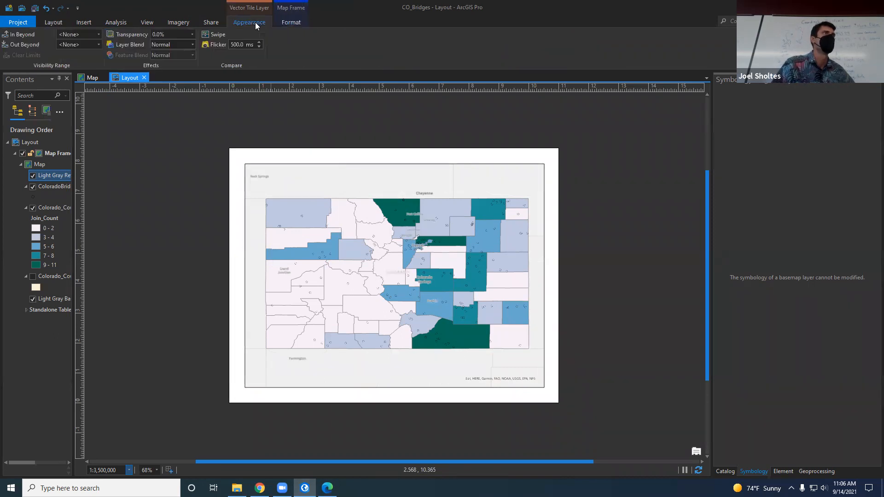
click(76, 34)
click(85, 23)
click(86, 23)
click(382, 44)
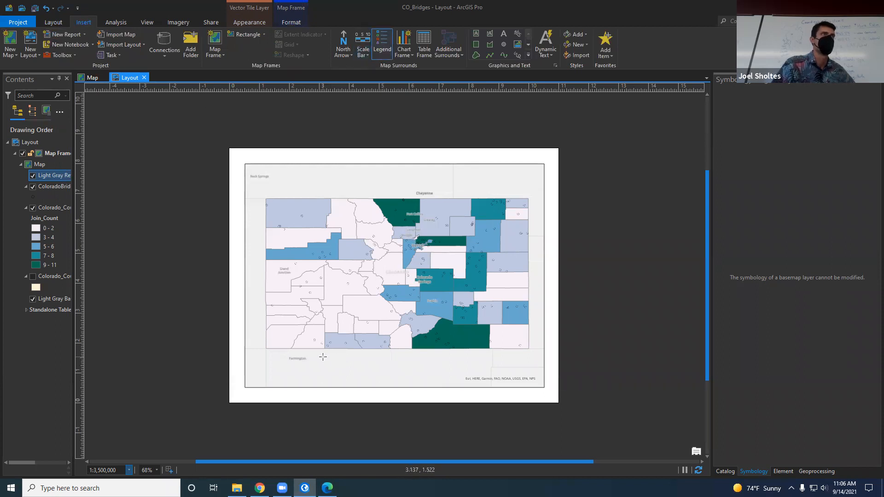
drag(320, 355, 397, 376)
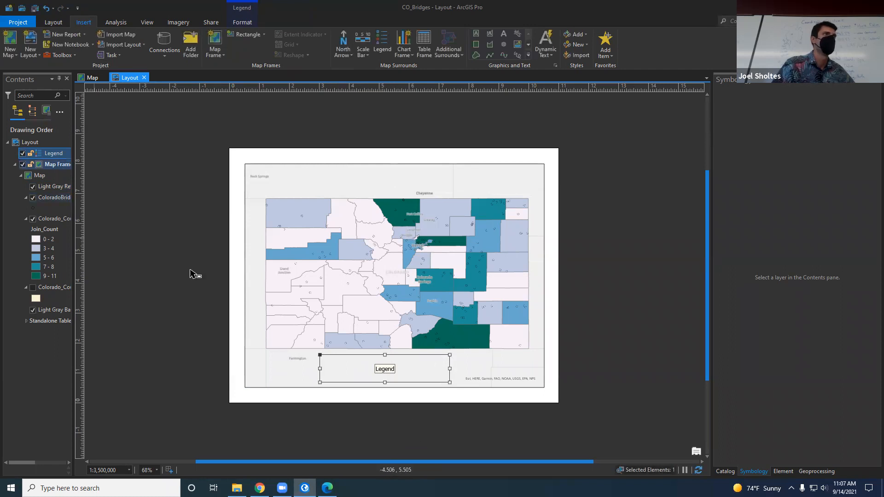
Make the legend frame taller, move it to the map's southwest corner, show its properties and narrow the frame
drag(384, 355, 387, 229)
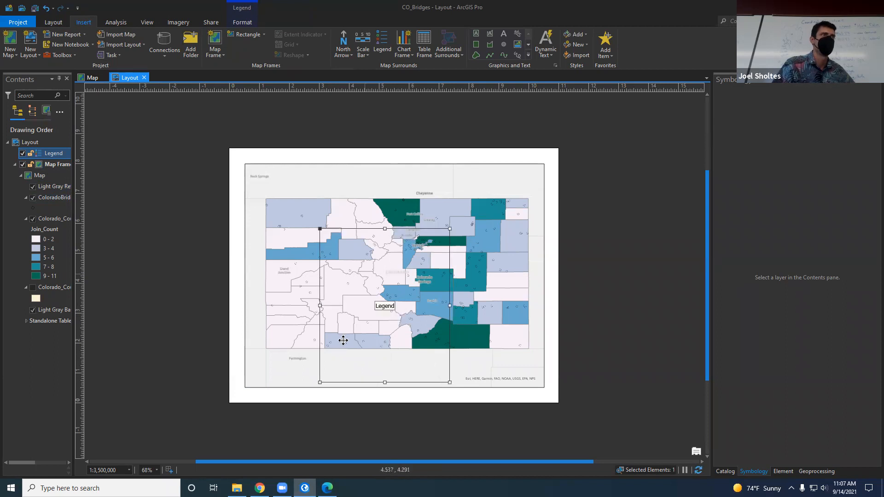
drag(376, 307, 325, 331)
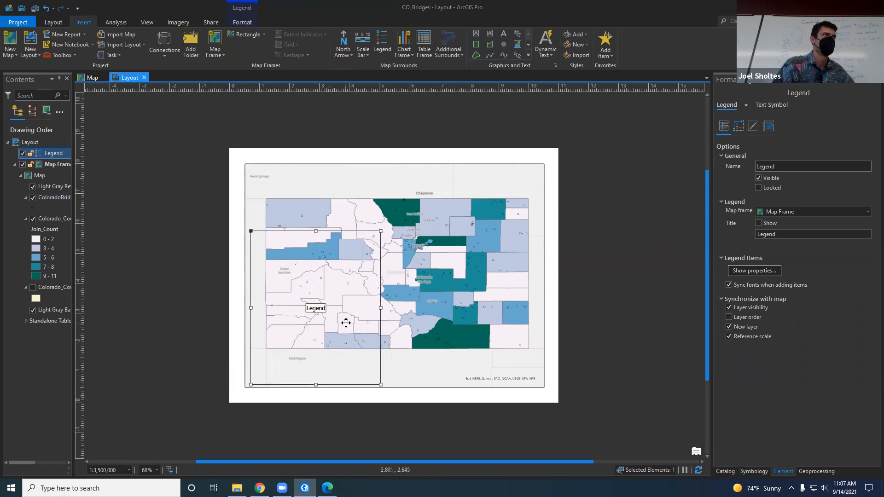
click(57, 157)
click(331, 295)
right_click(330, 287)
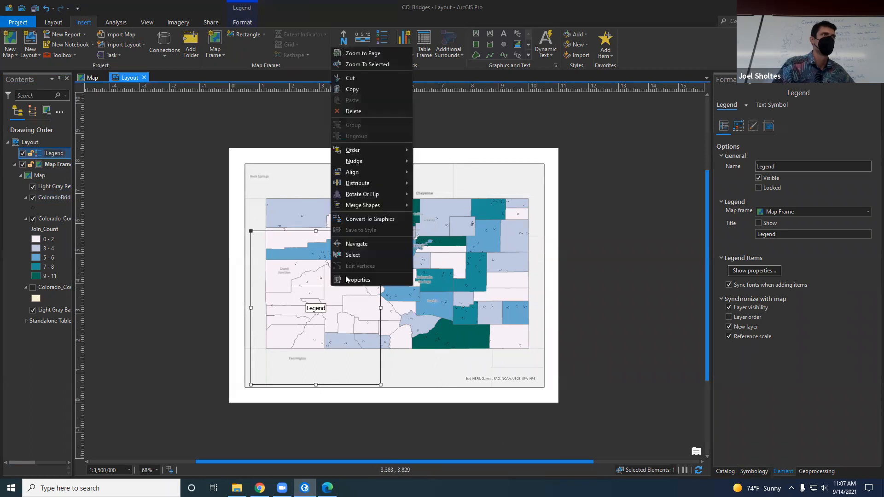
click(350, 279)
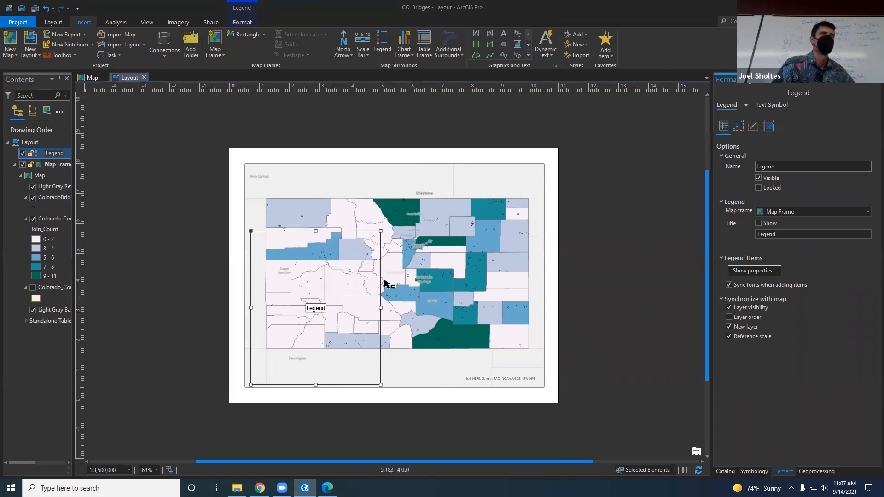
drag(379, 307, 297, 308)
Set the legend's map frame to Map Frame and open the default legend item properties
right_click(270, 314)
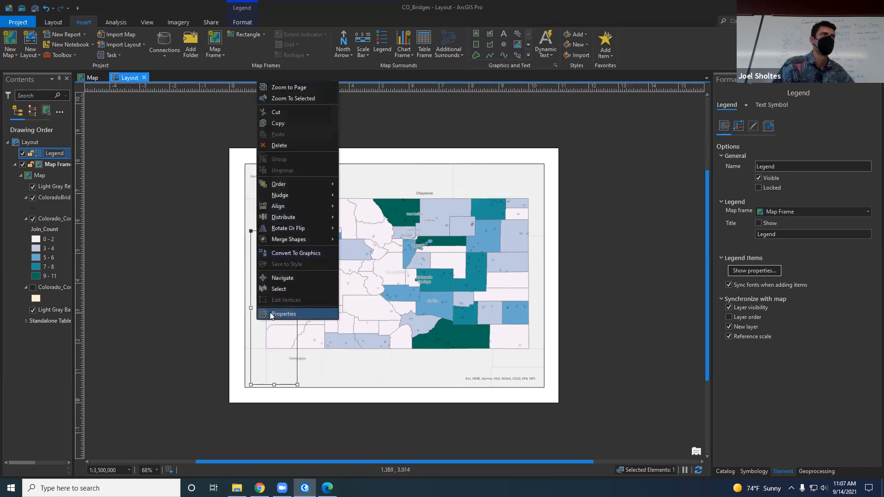
click(299, 315)
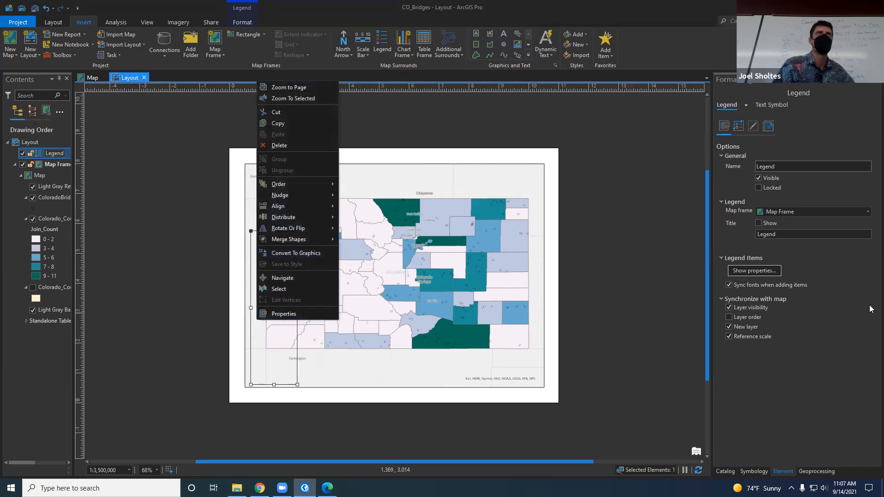
click(801, 212)
click(799, 224)
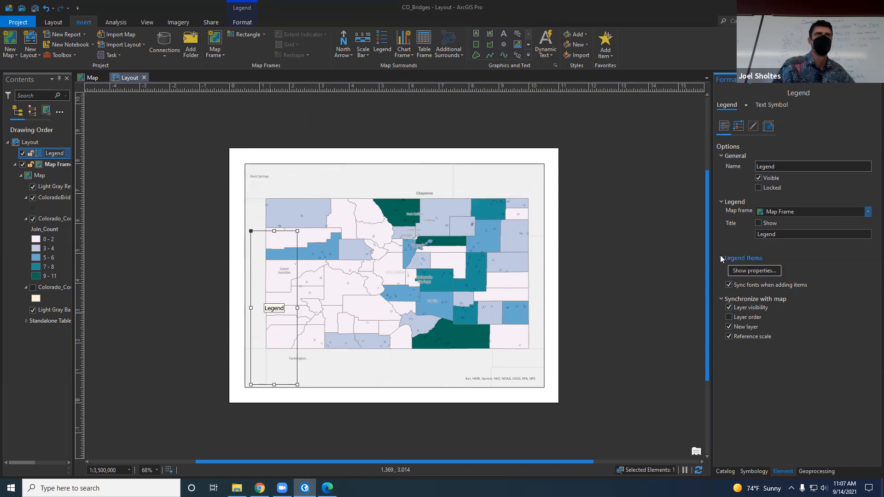
click(753, 271)
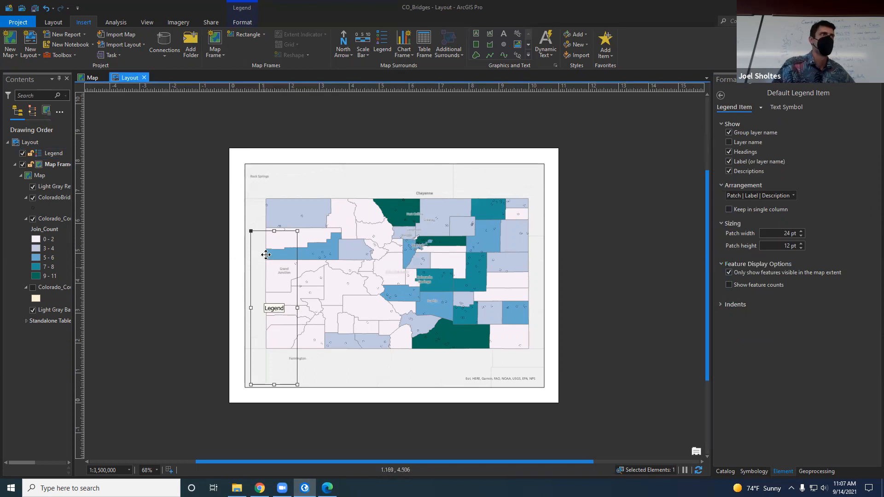
Move the legend up along Colorado's western edge and delete it from the layout
drag(265, 258, 271, 225)
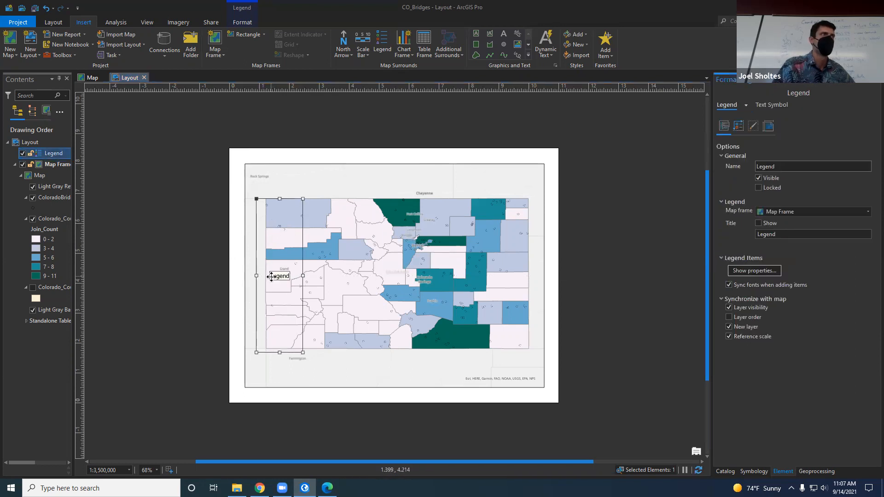
right_click(271, 282)
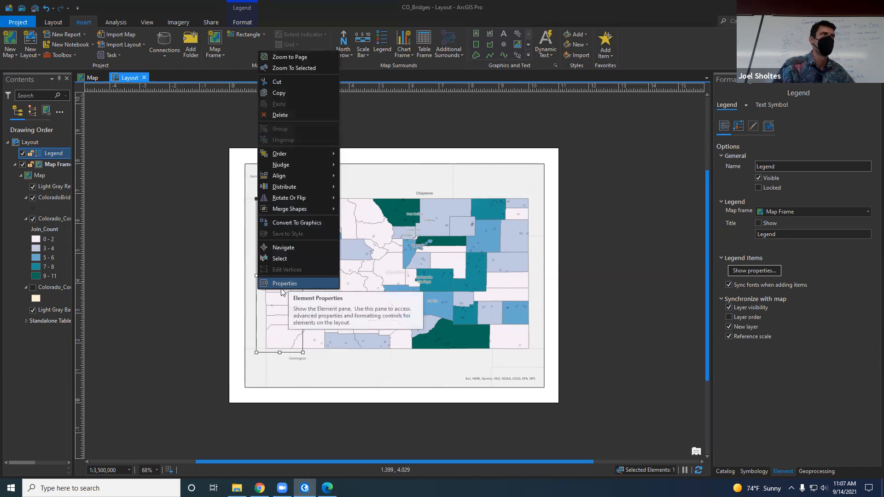
click(280, 115)
click(280, 178)
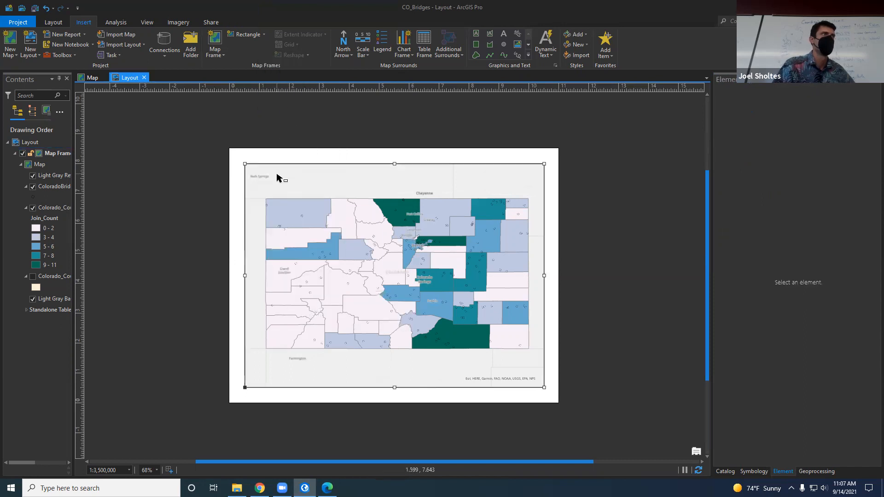
Insert a new legend over the northwest corner of Colorado in the layout
click(151, 171)
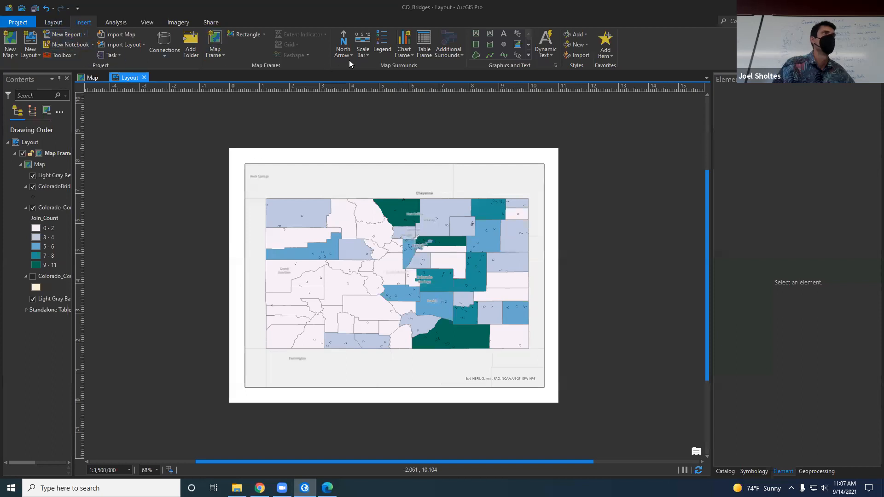
click(378, 50)
drag(256, 169, 344, 269)
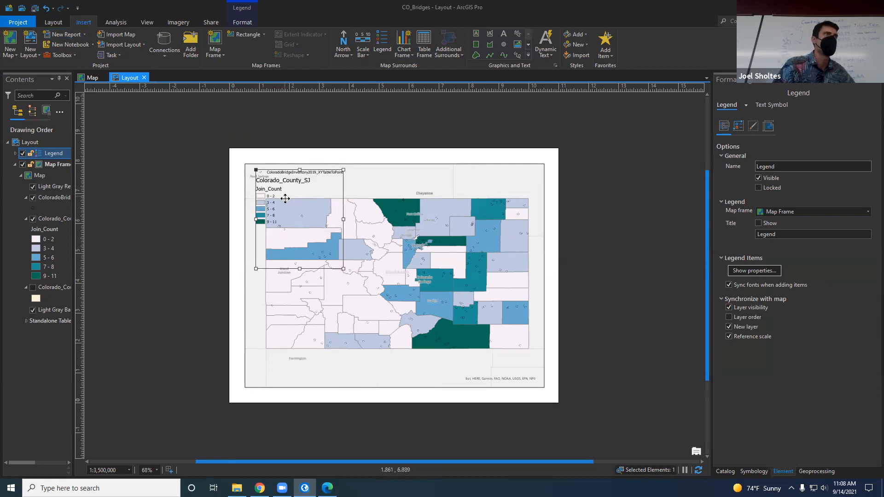
Hide the Colorado_County_Boundaries item in the legend and place the bridge inventory item below Colorado_County_SJ
click(53, 198)
click(16, 154)
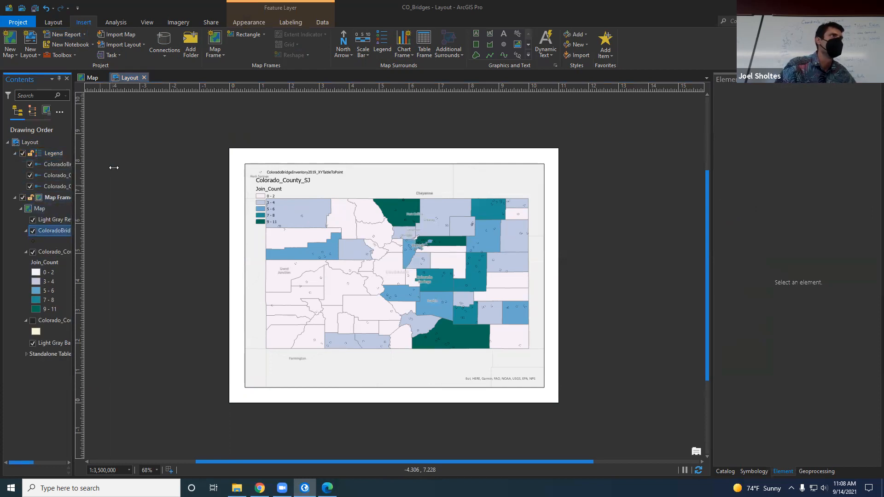
drag(114, 167, 113, 168)
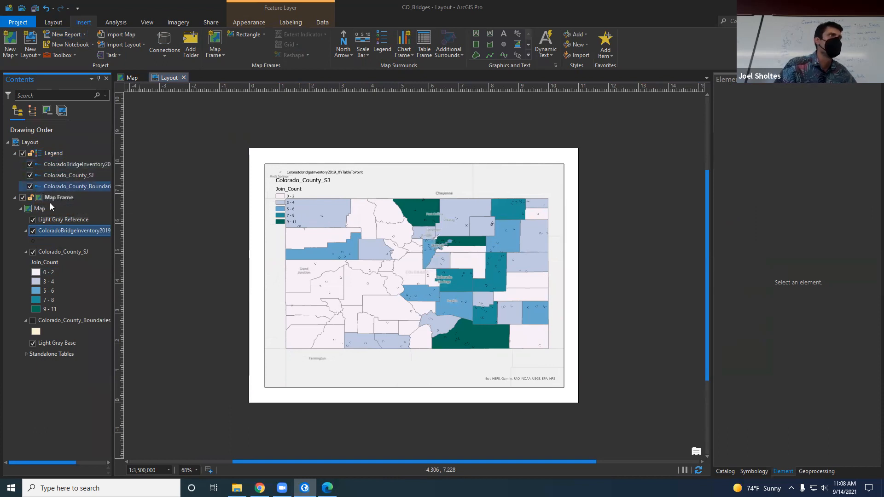
click(30, 186)
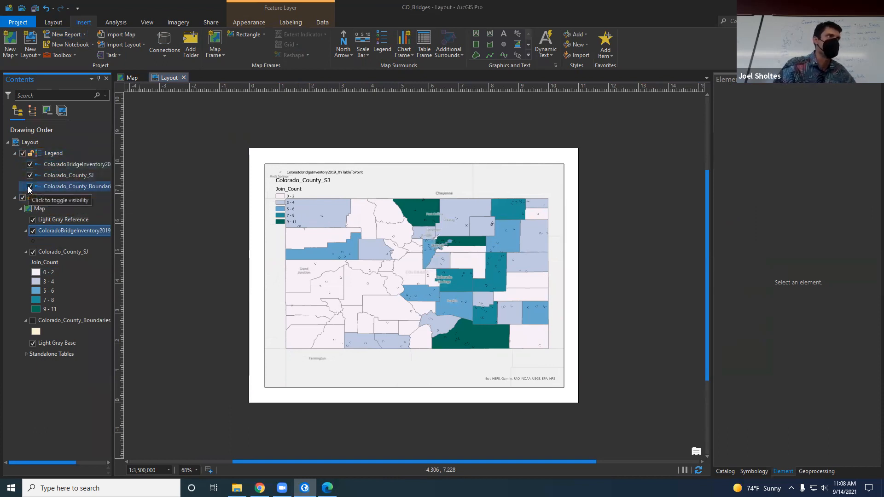
click(34, 156)
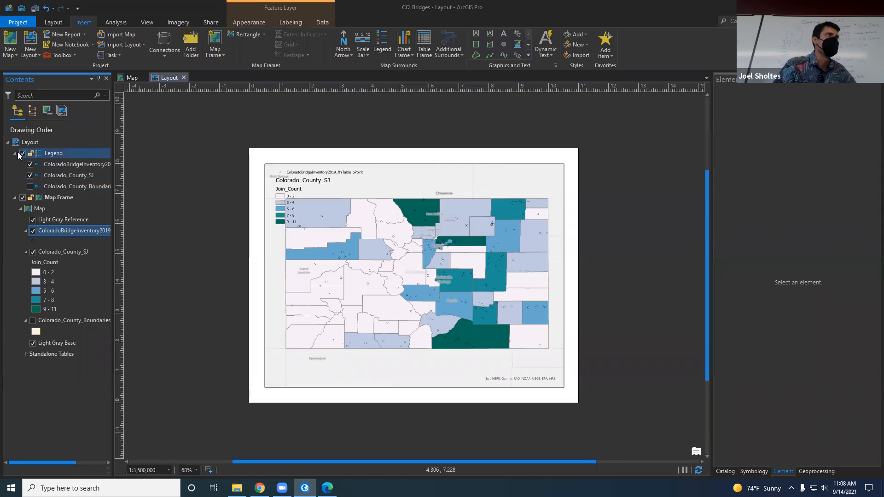
click(16, 152)
click(16, 153)
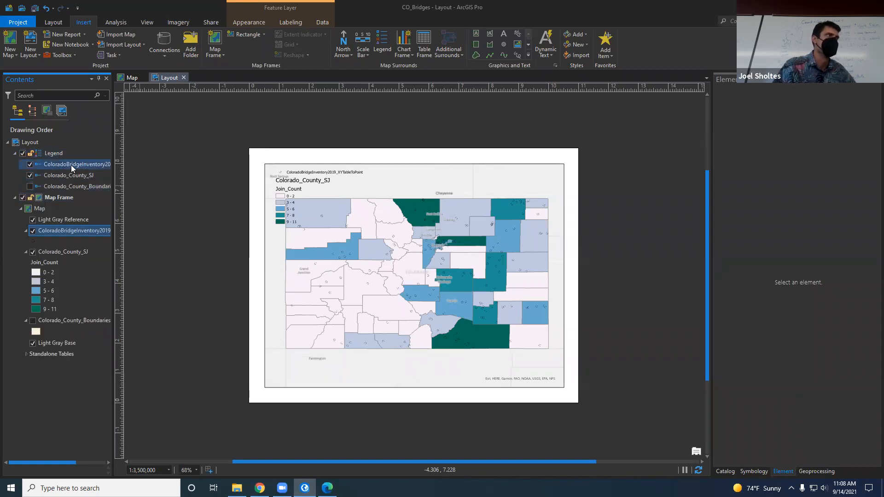
drag(76, 165, 80, 181)
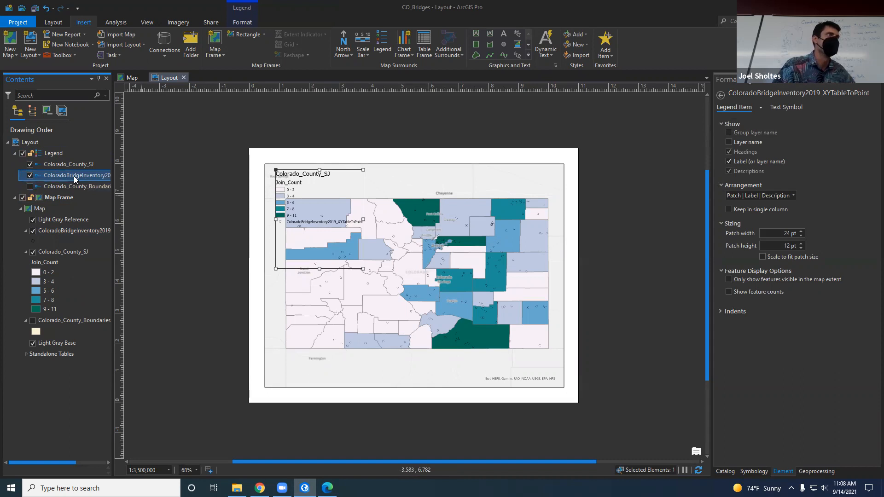
Rename the ColoradoBridgeInventory2019_XYTableToPoint map layer as "State and Local Bridges Poor Condition"
click(82, 231)
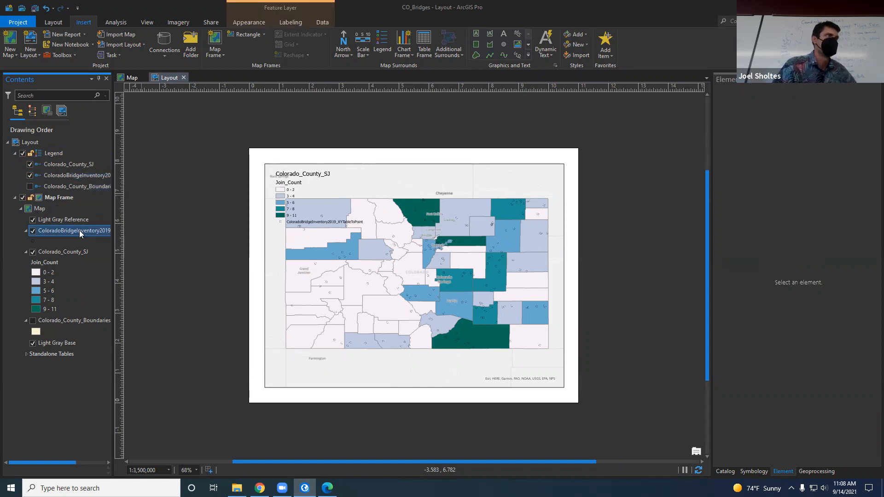
click(79, 230)
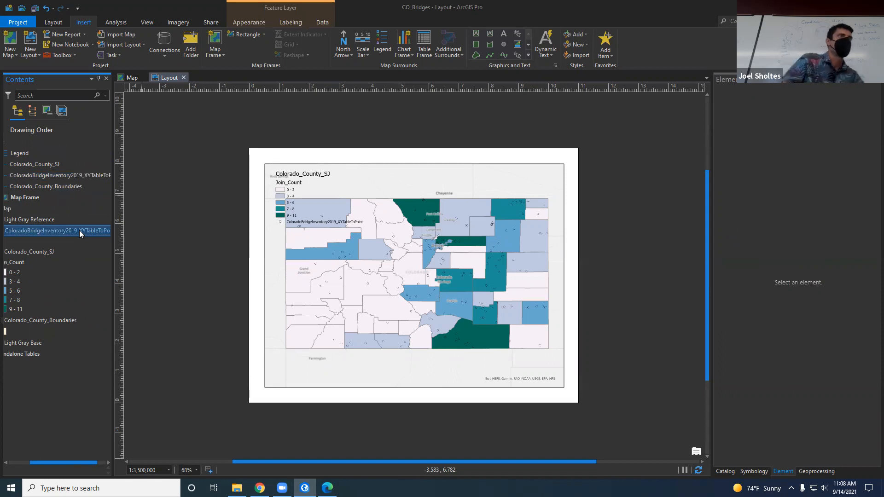
key(BackSpace)
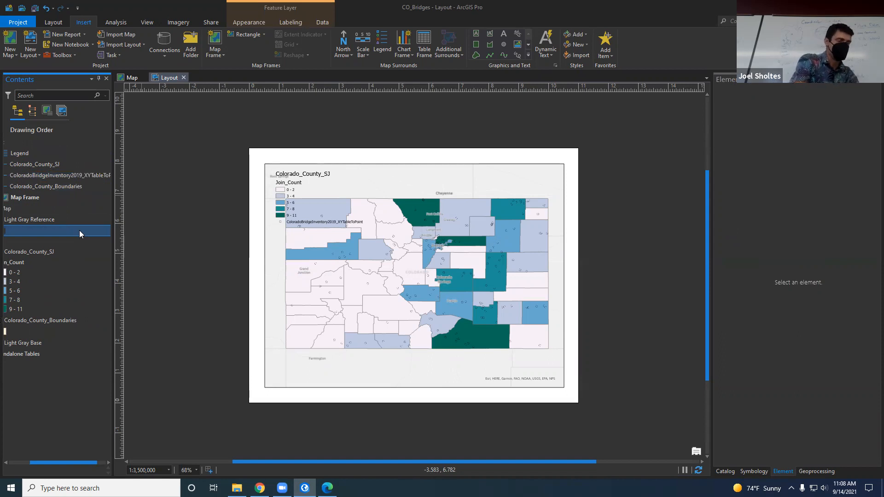
text(Colora)
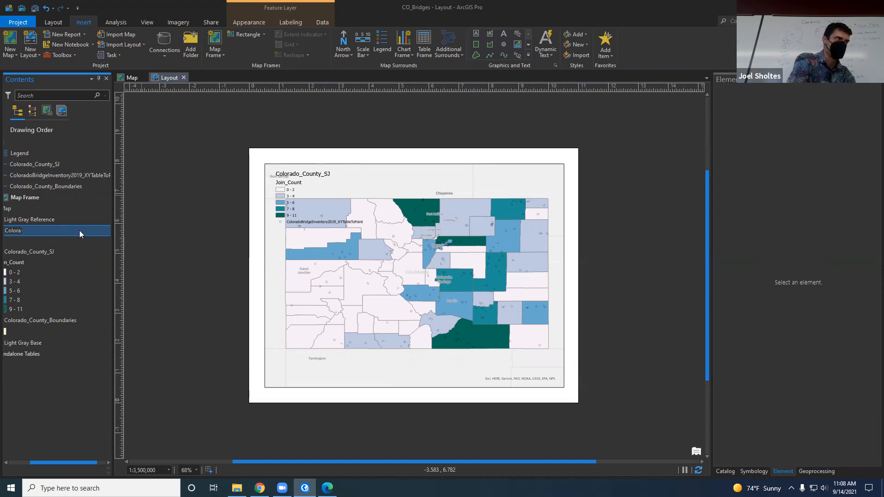
text(do Bride)
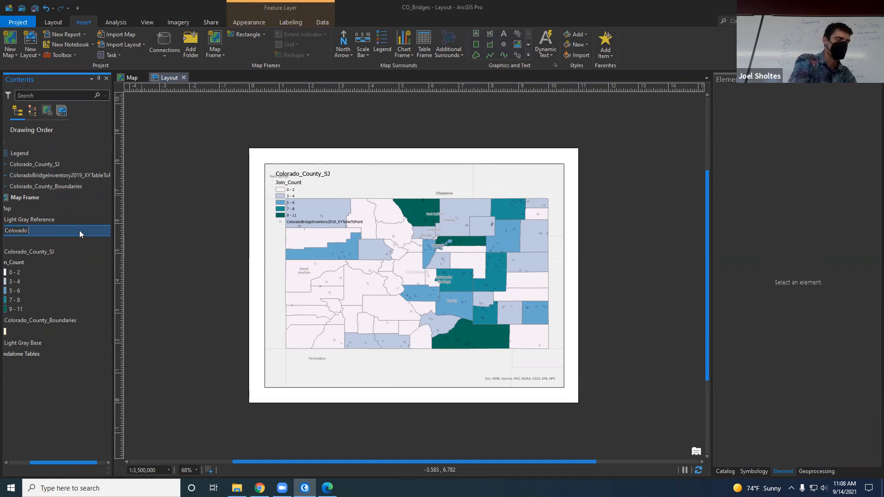
key(BackSpace)
text(ge)
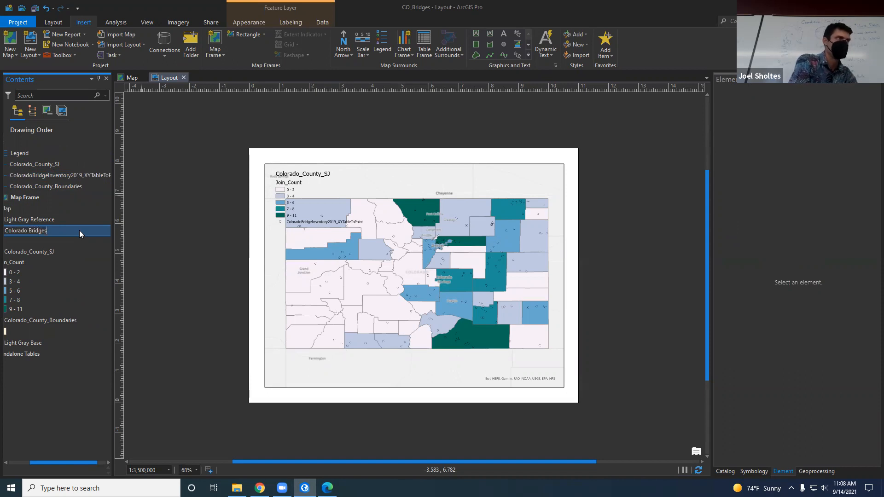
key(ctrl+a)
text(S)
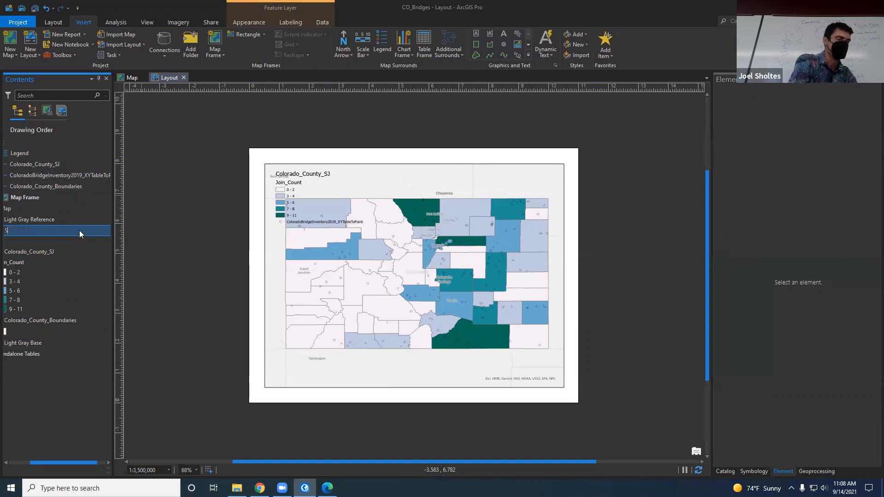
text(tate and Loca)
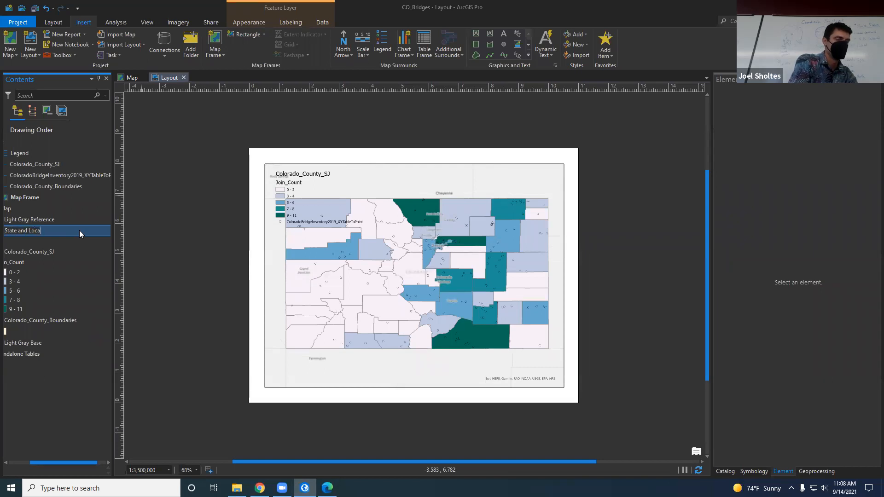
text(l Bridge)
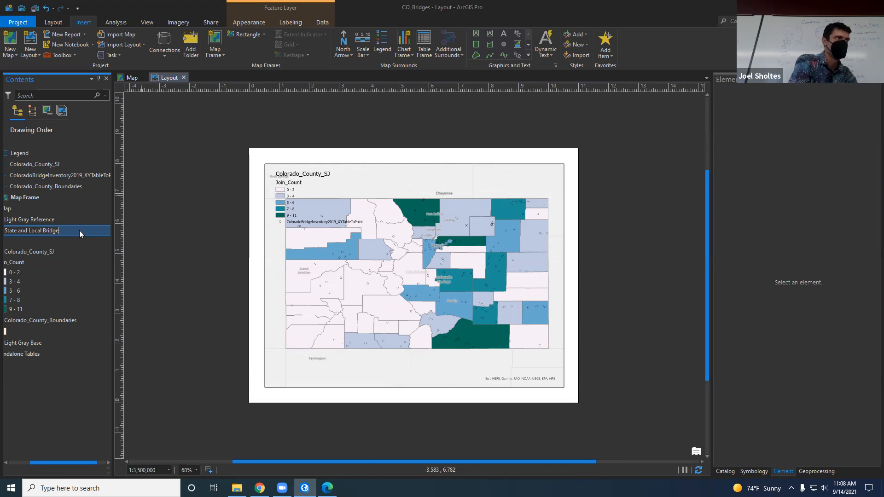
text(s Poor Condition)
key(Return)
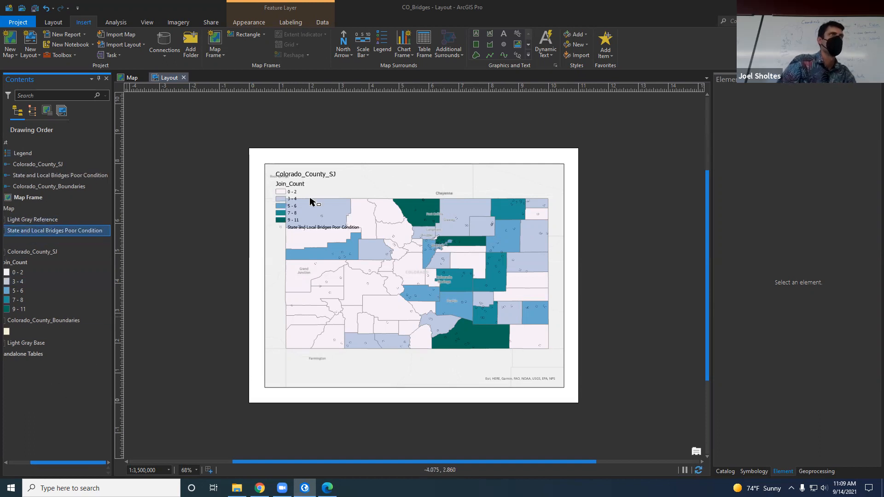
Rename the Join_Count heading of the county layer as "No. of Bridges" and blank out the Colorado_County_SJ layer name
click(281, 225)
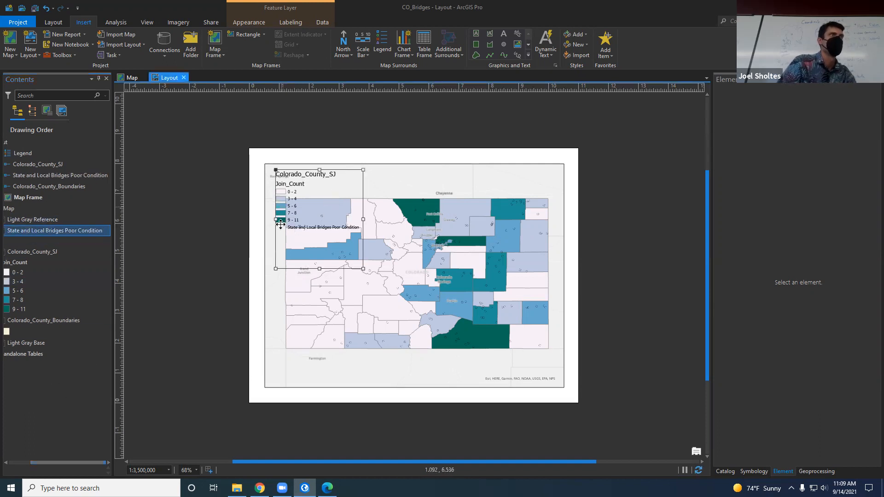
drag(77, 463, 29, 461)
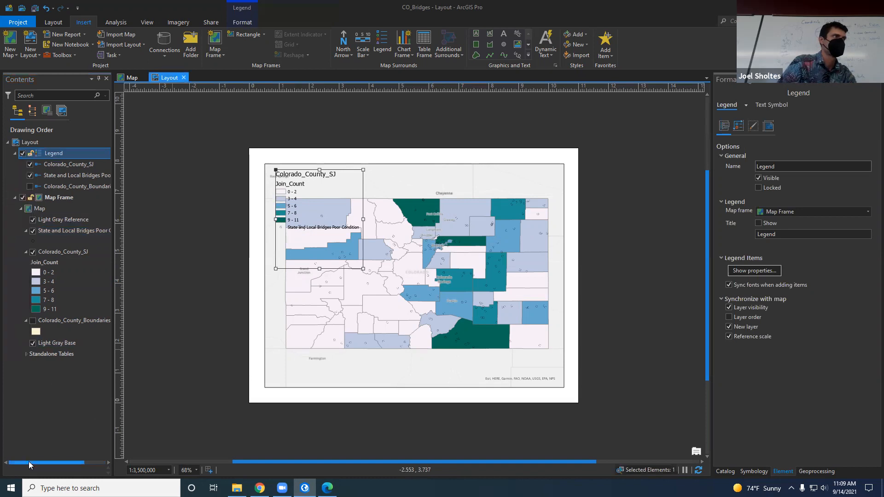
click(55, 252)
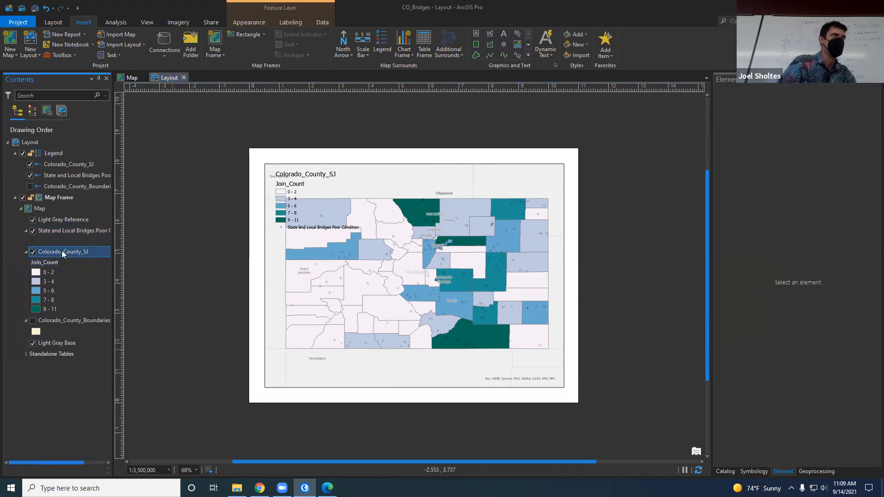
click(50, 262)
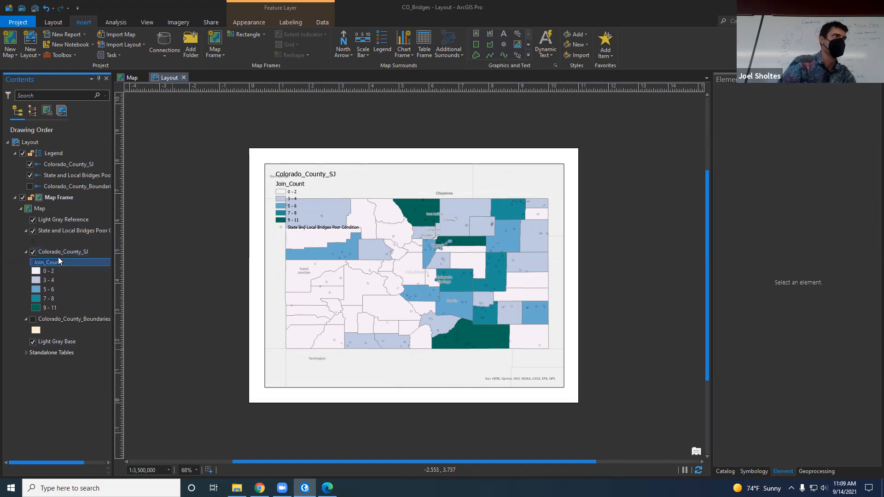
click(78, 253)
click(55, 260)
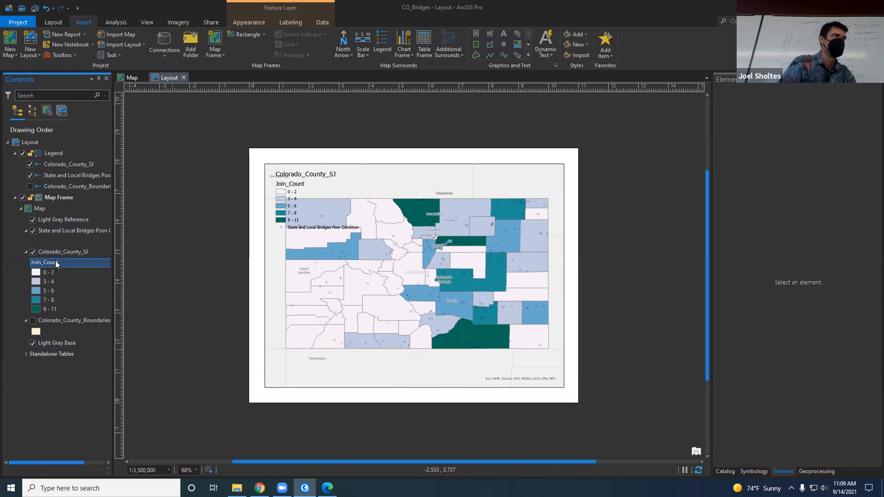
click(46, 263)
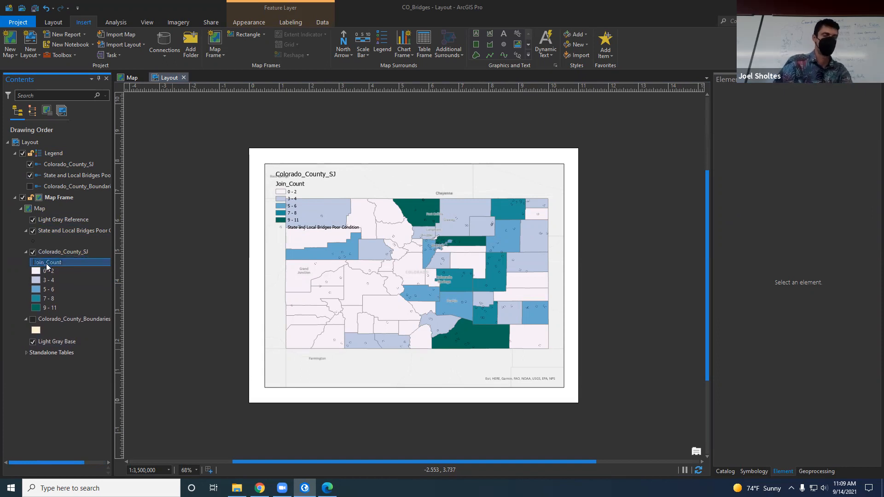
click(55, 253)
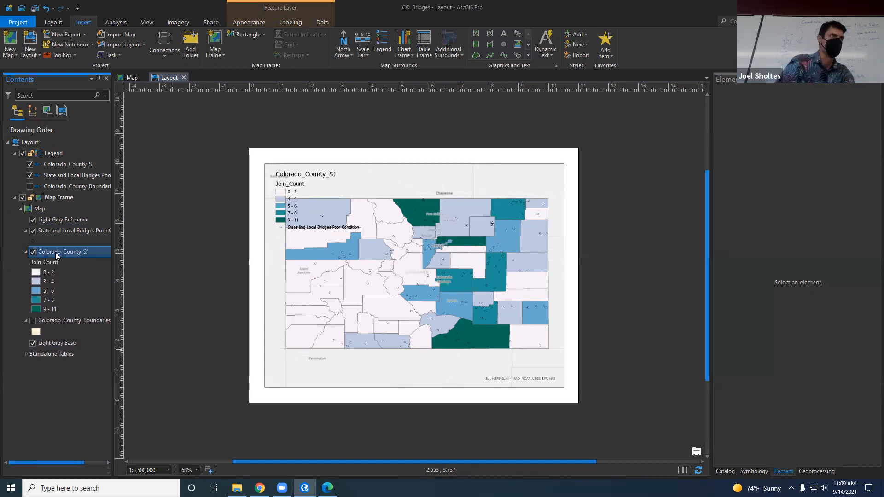
click(50, 264)
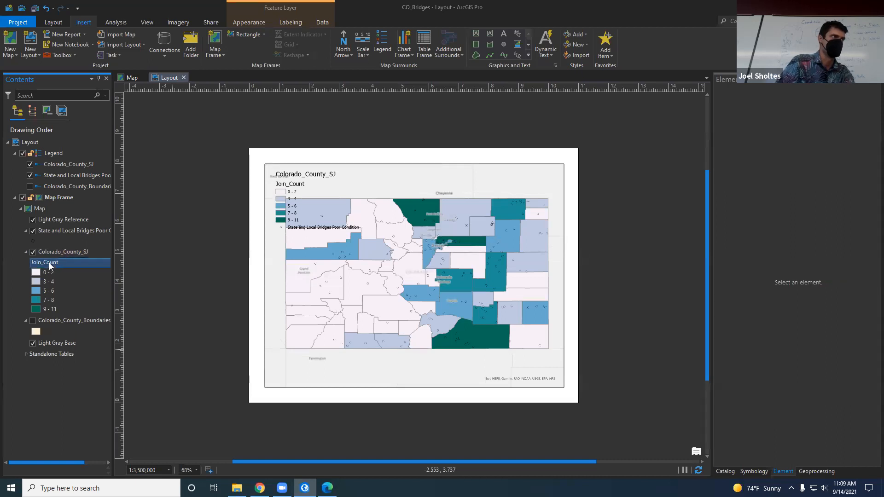
click(75, 399)
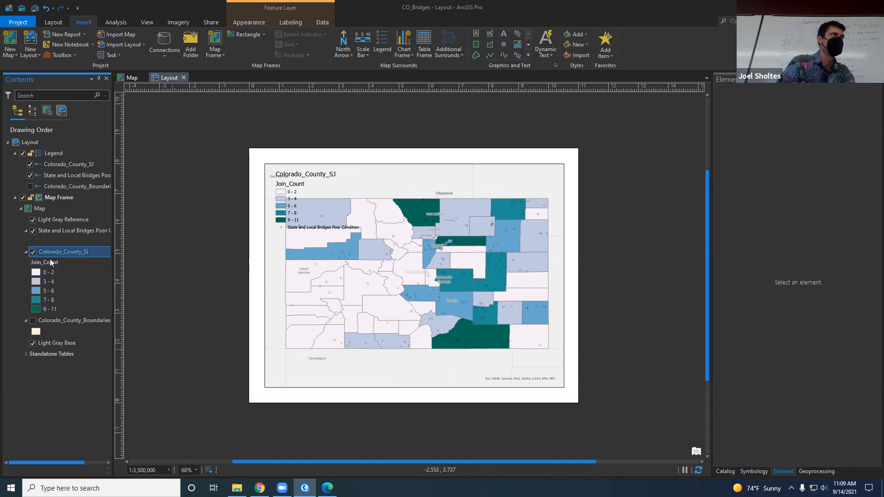
click(48, 263)
click(42, 263)
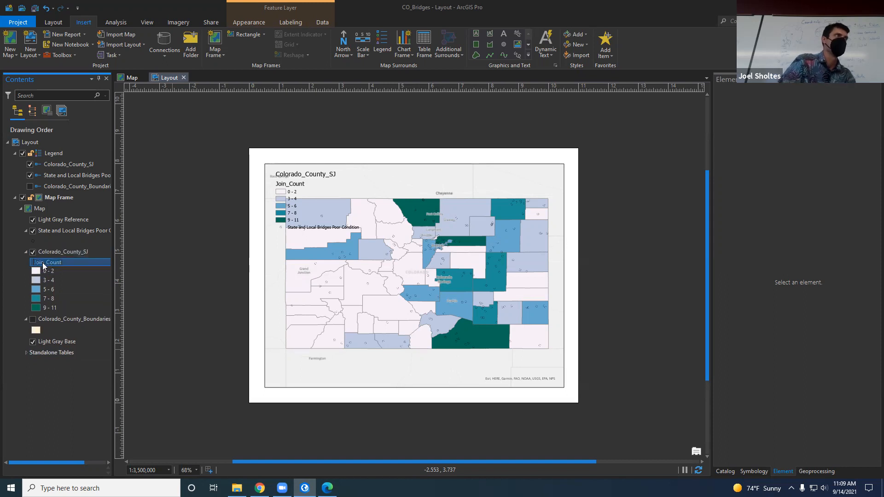
text(No. of Bridges)
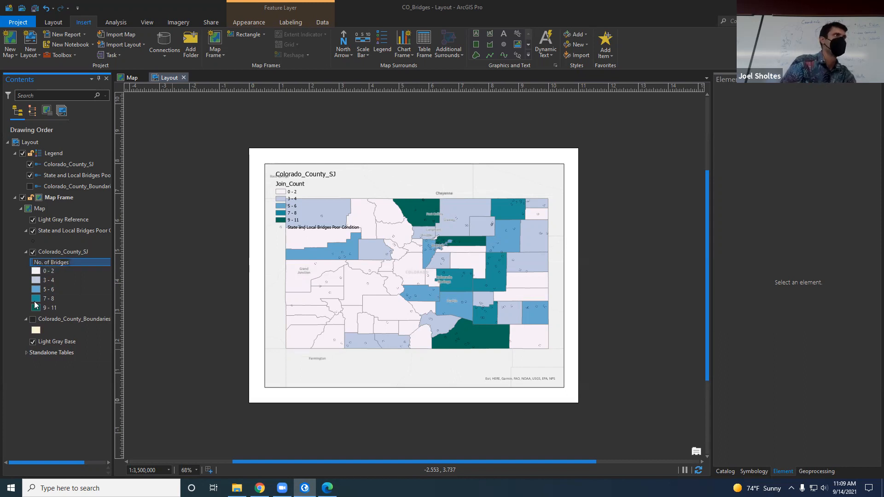
key(Return)
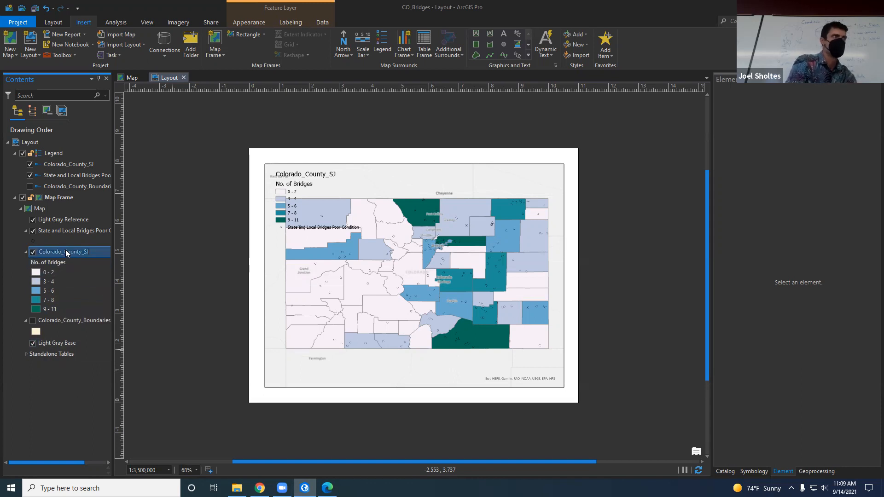
click(49, 372)
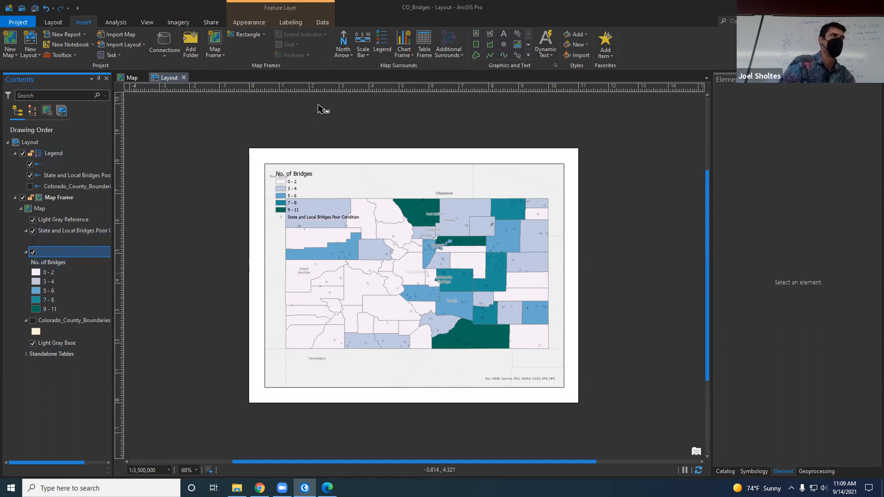
Move the legend to the map's southwest corner and make its frame wider and shorter to fit below Colorado's southern border
click(293, 186)
drag(288, 189, 294, 308)
drag(370, 337, 440, 337)
drag(360, 289, 361, 346)
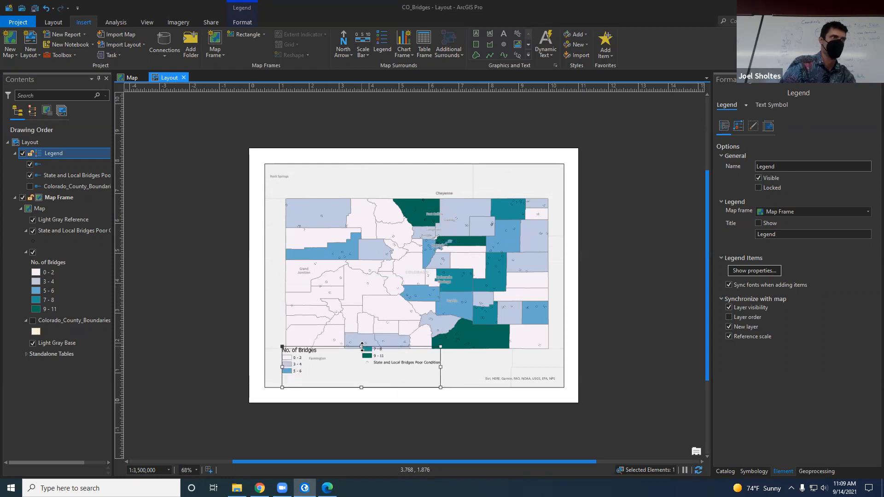
mouse_move(362, 346)
mouse_down()
mouse_move(361, 355)
mouse_move(361, 337)
mouse_up()
Shift the legend slightly inward and reshape its frame narrower and taller so its items stack in a single column
shift+click(360, 355)
drag(414, 149, 413, 164)
click(341, 359)
drag(362, 341, 378, 362)
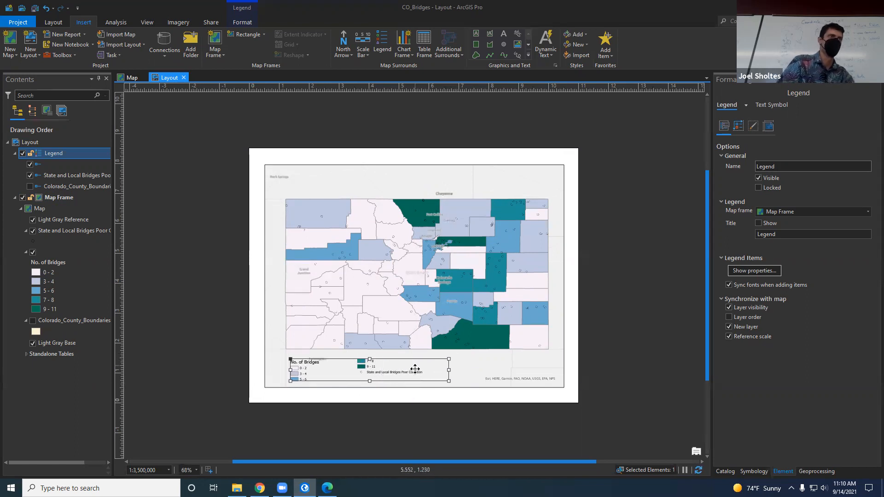
mouse_move(449, 370)
mouse_down()
mouse_move(361, 370)
mouse_move(327, 358)
mouse_move(327, 323)
mouse_move(324, 360)
mouse_up()
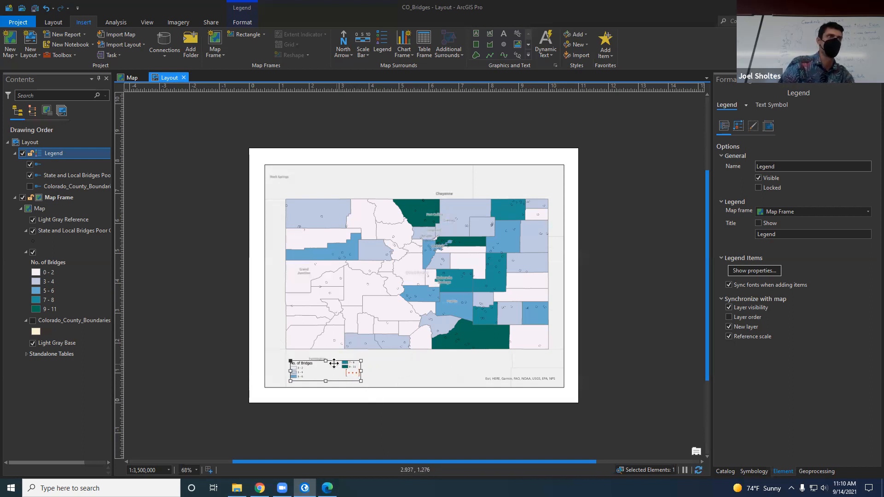
drag(326, 360, 357, 362)
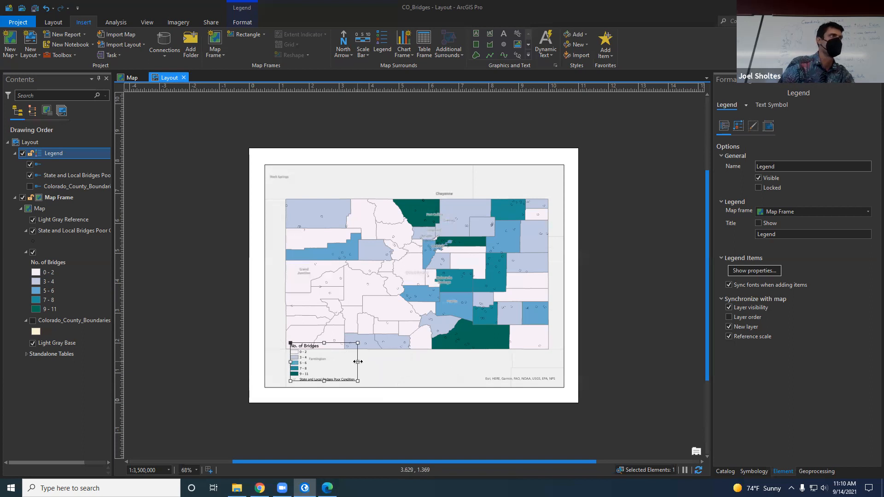
Move the legend to the map frame's northwest corner and set its border gaps to 0.3 in X and 0.4 in Y
drag(317, 342, 293, 173)
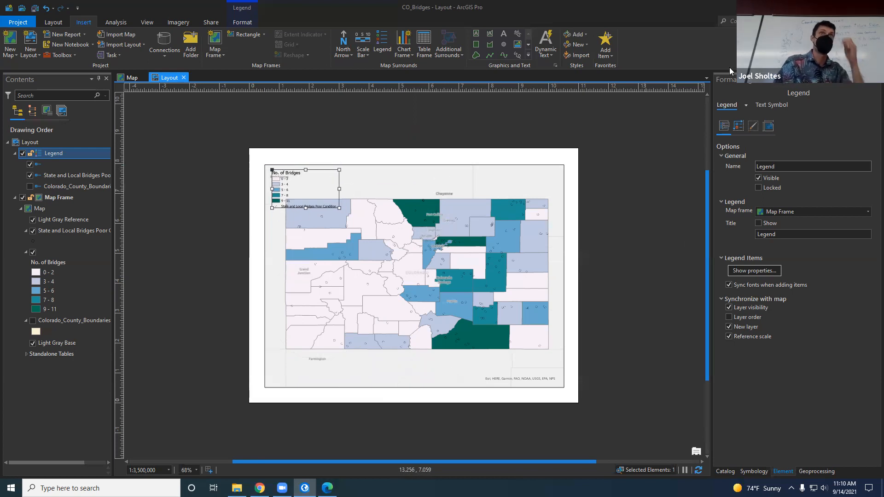
click(754, 127)
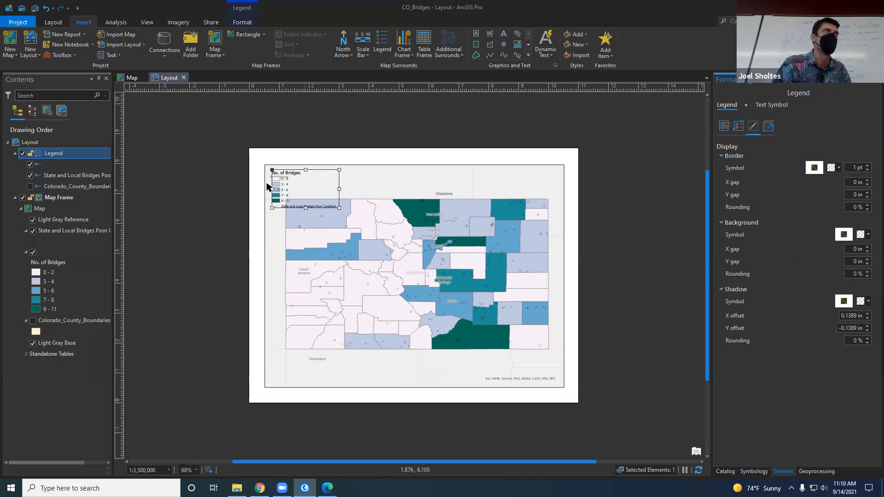
click(867, 192)
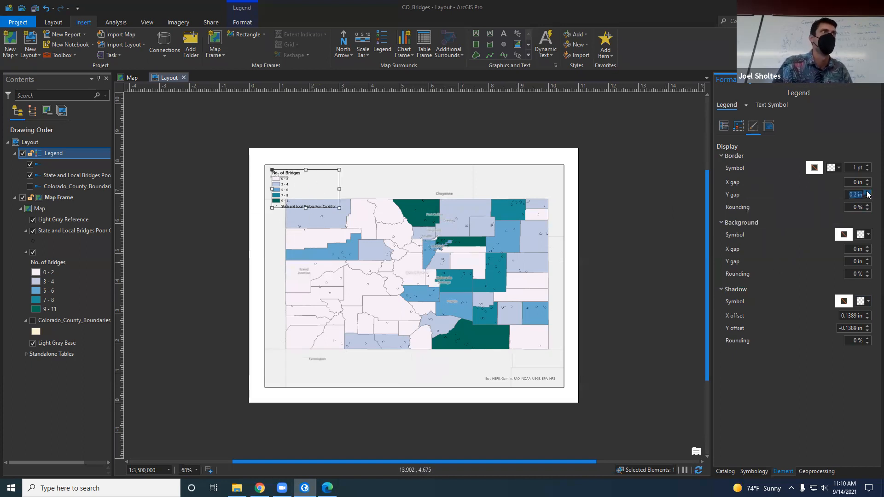
click(866, 193)
click(867, 180)
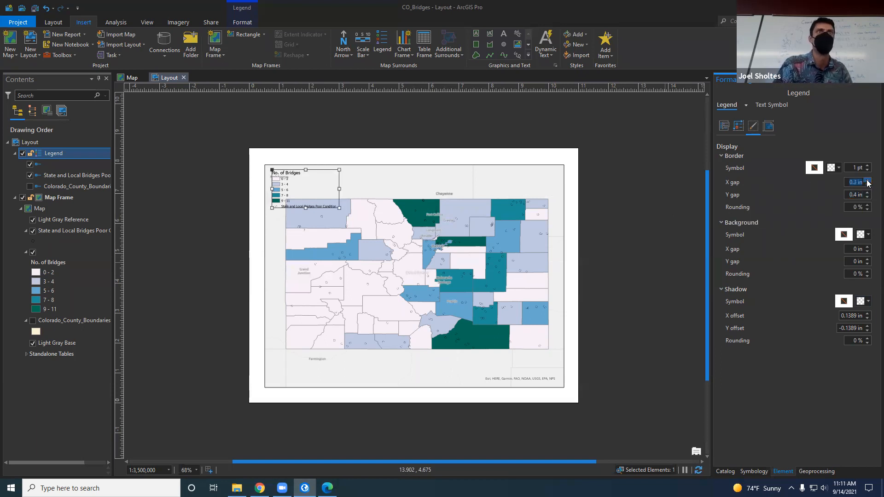
click(295, 246)
click(301, 199)
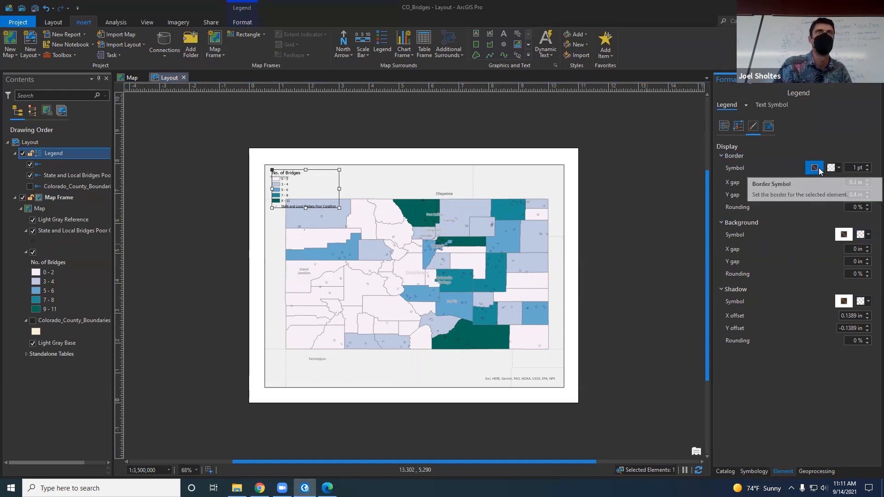
click(816, 167)
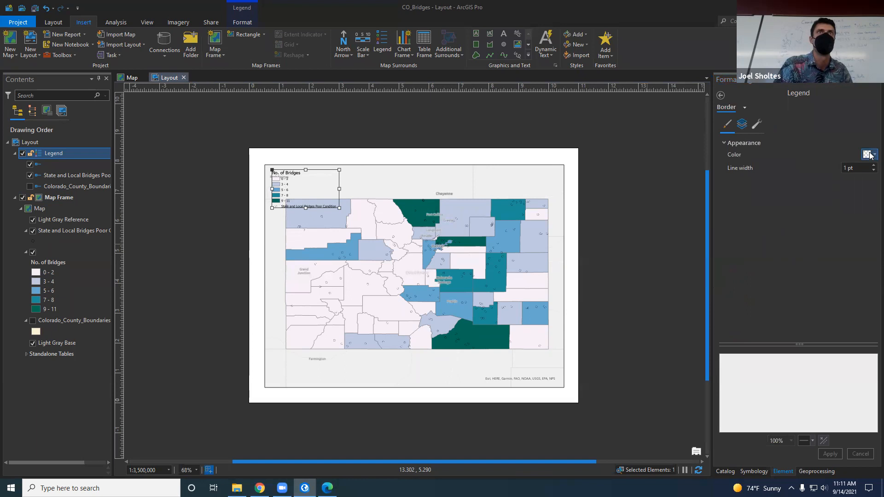
click(720, 95)
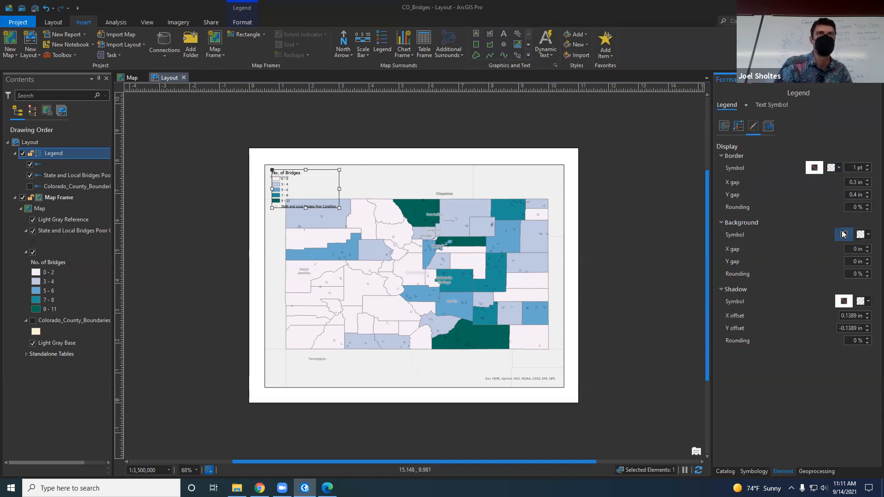
Give the legend a white background with X and Y gaps of 0.1 in
click(869, 237)
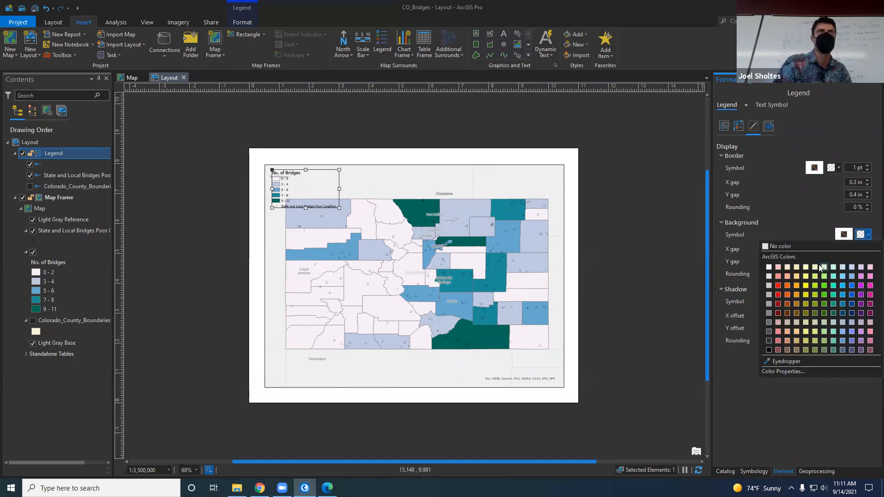
click(767, 267)
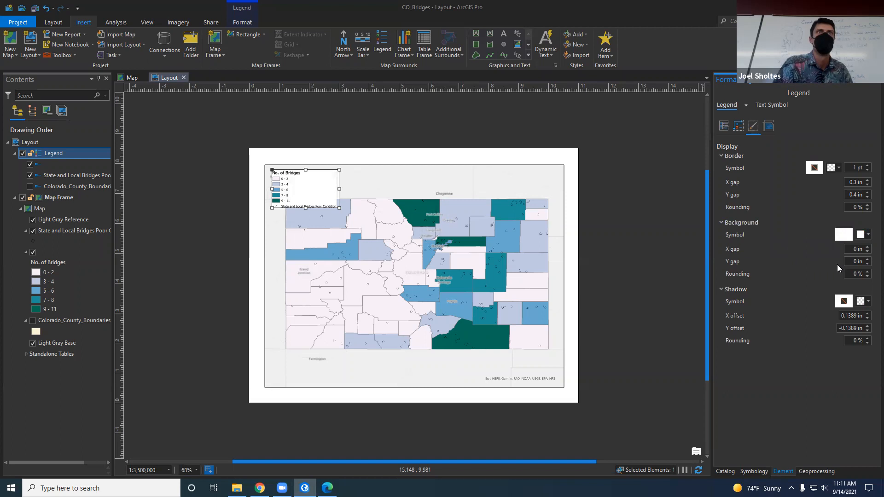
click(867, 248)
click(867, 248)
click(868, 252)
click(868, 252)
click(868, 252)
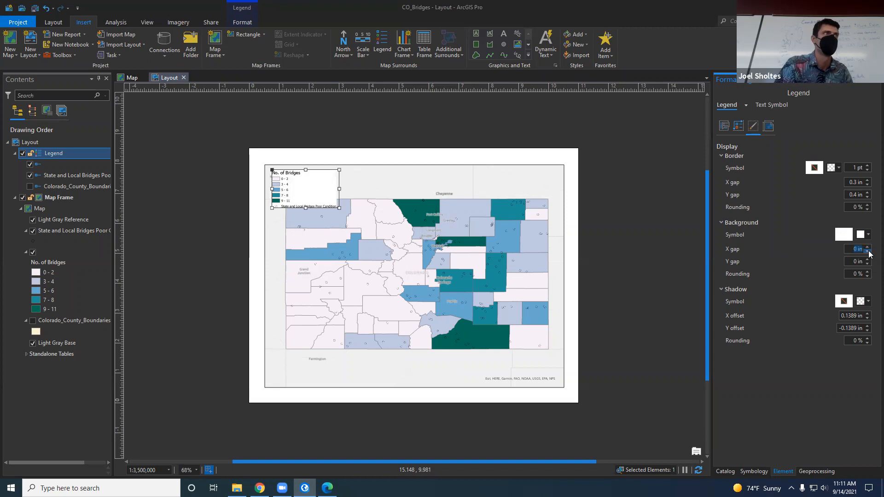
click(868, 260)
click(868, 249)
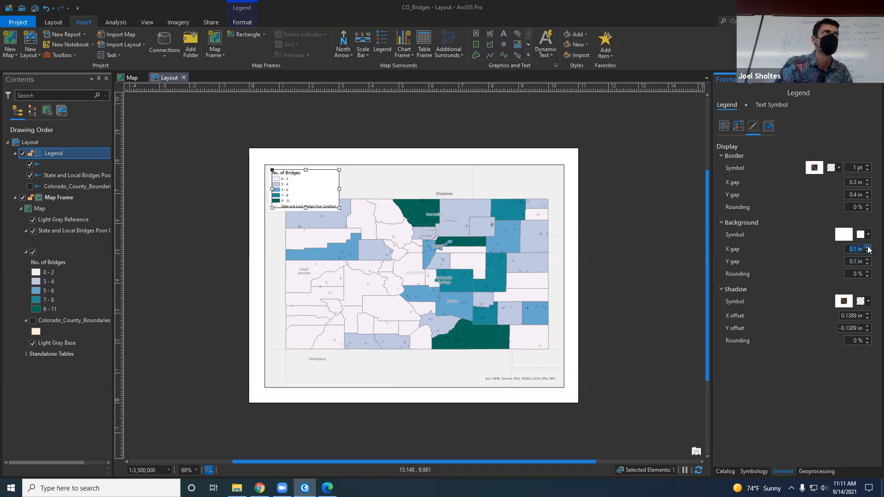
click(278, 269)
click(322, 193)
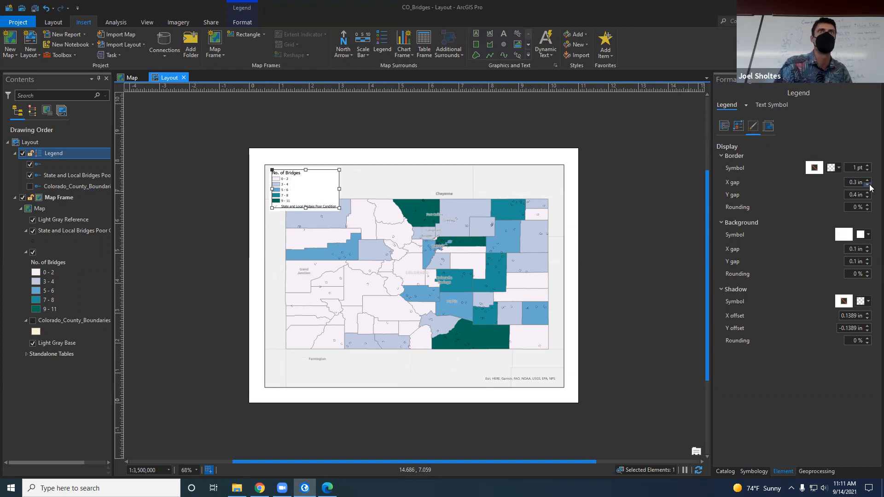
Color the legend border black and reduce its X and Y gaps so it fits closely around the legend inside the map frame
click(837, 168)
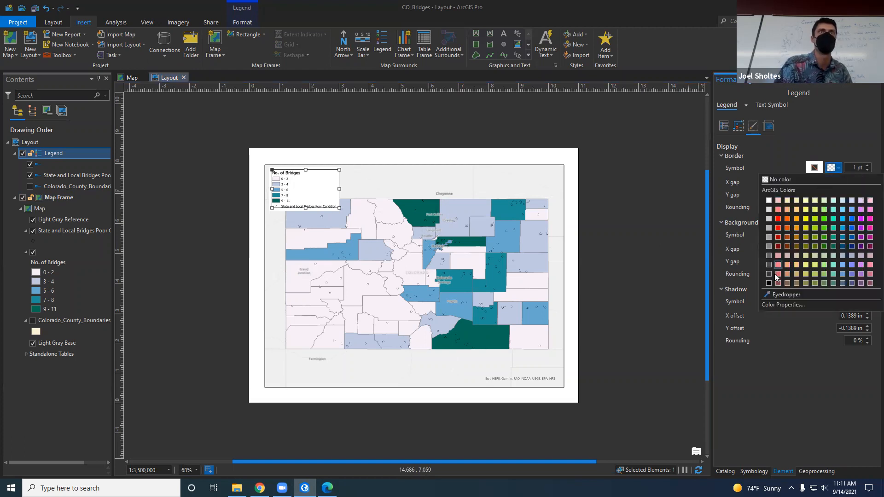
click(767, 283)
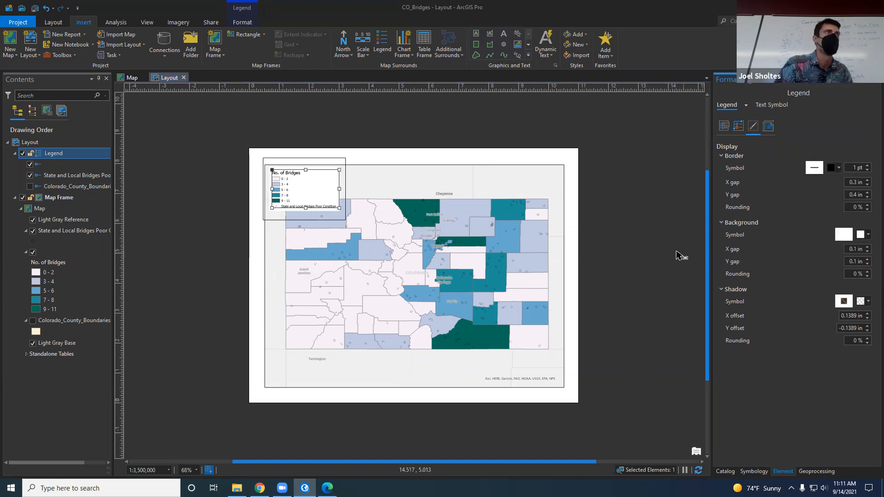
click(867, 198)
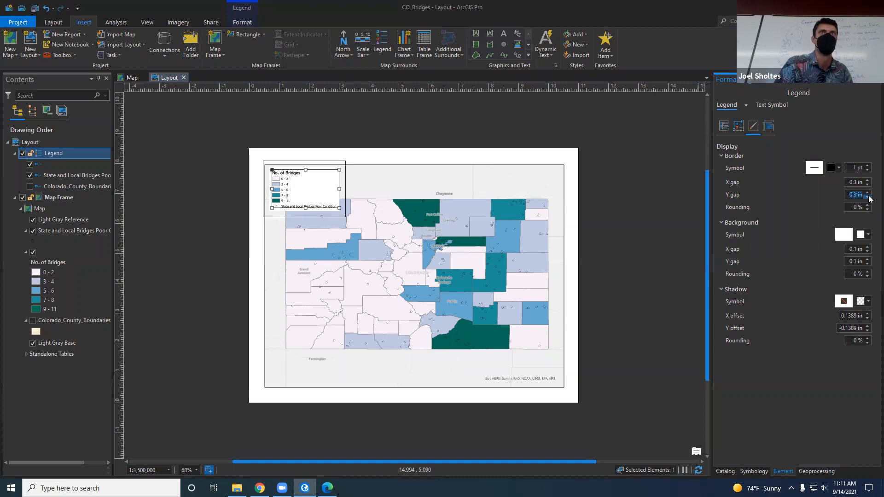
click(867, 197)
click(867, 184)
click(867, 184)
click(647, 244)
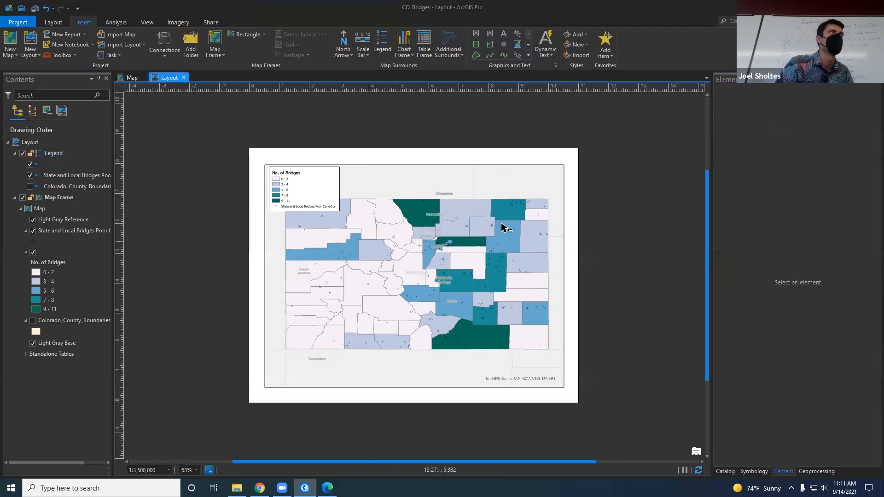
Insert a north arrow in the map's southwest corner below Colorado and shift the map frame slightly toward the southwest
click(313, 190)
click(271, 240)
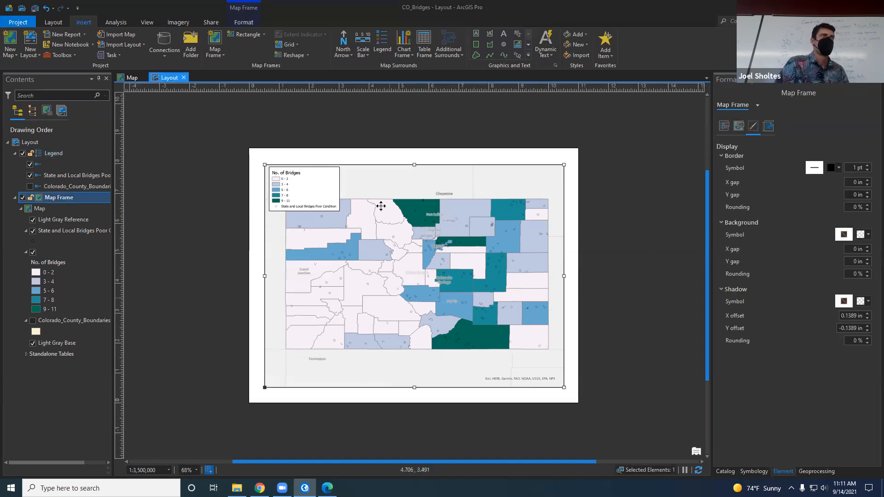
click(342, 36)
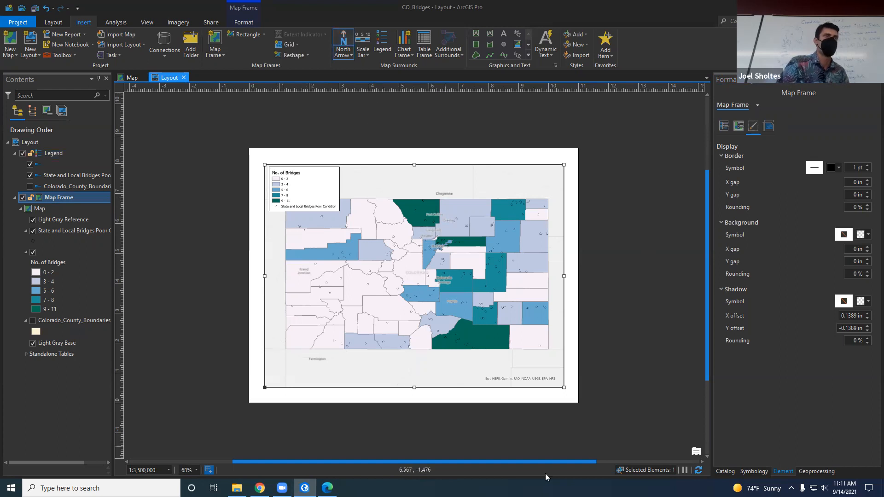
click(292, 378)
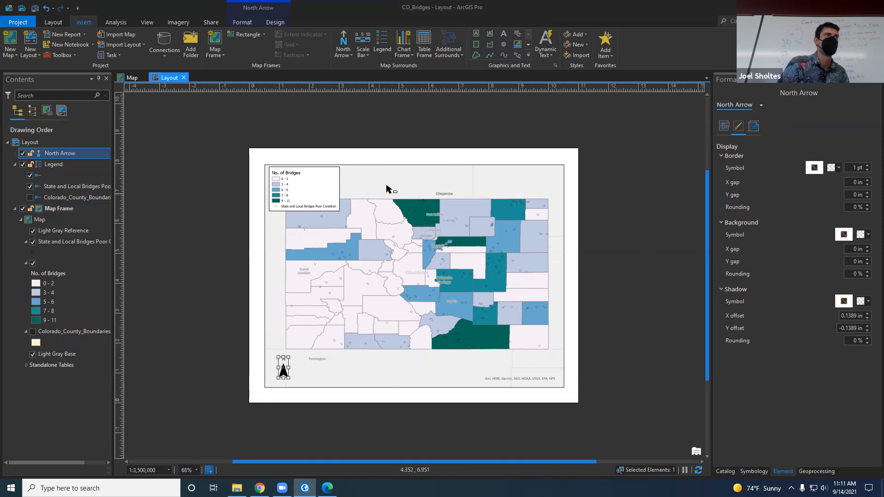
click(380, 249)
mouse_move(377, 239)
mouse_down()
mouse_move(375, 252)
mouse_move(372, 238)
mouse_up()
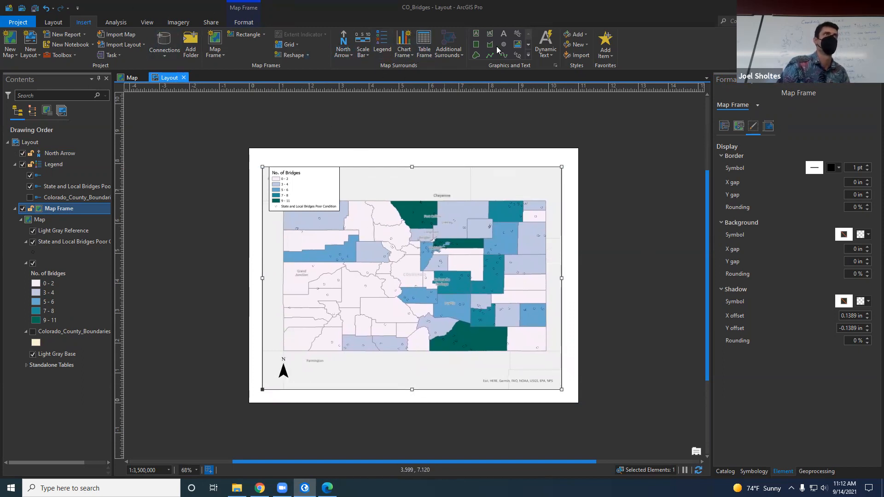
Add the title text "State and Local Bridges in Poor Condition" above Colorado, east of the legend
click(505, 33)
click(384, 178)
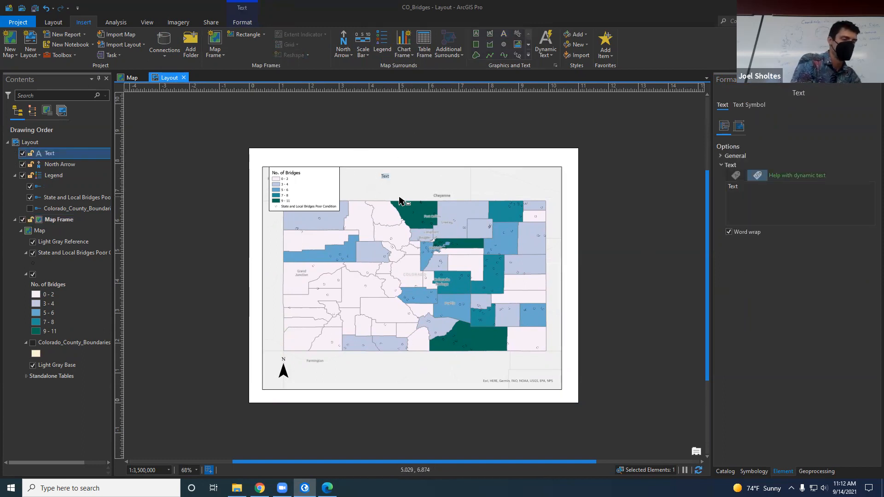
text(c)
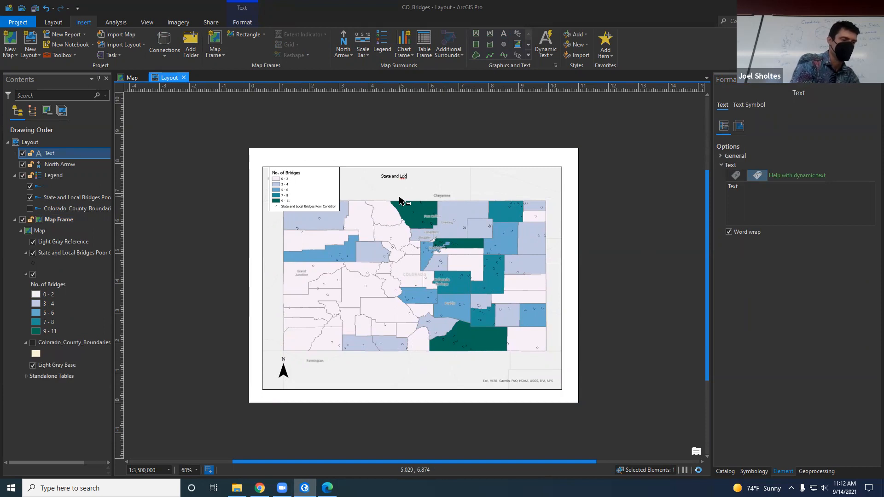
text(tate and Local Bridges)
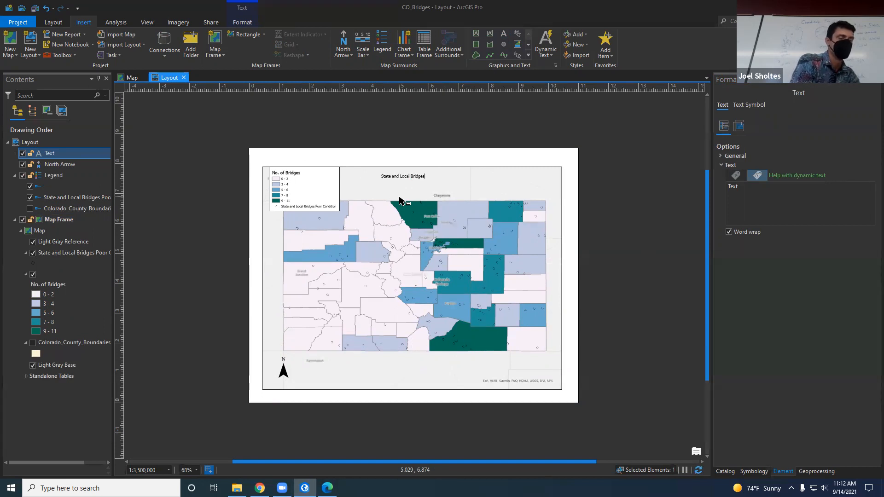
text( in Poor Conditions)
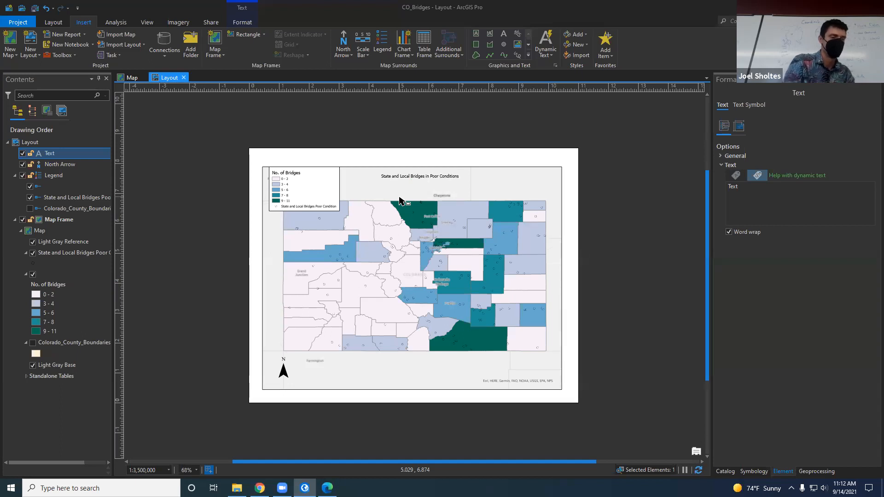
Format the title text as Tahoma Bold at 36 pt and apply the change
key(ctrl+a)
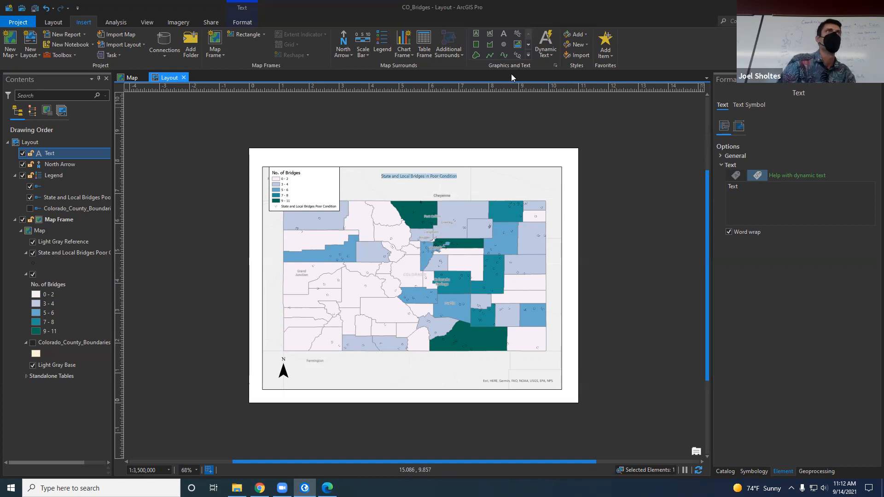
click(720, 156)
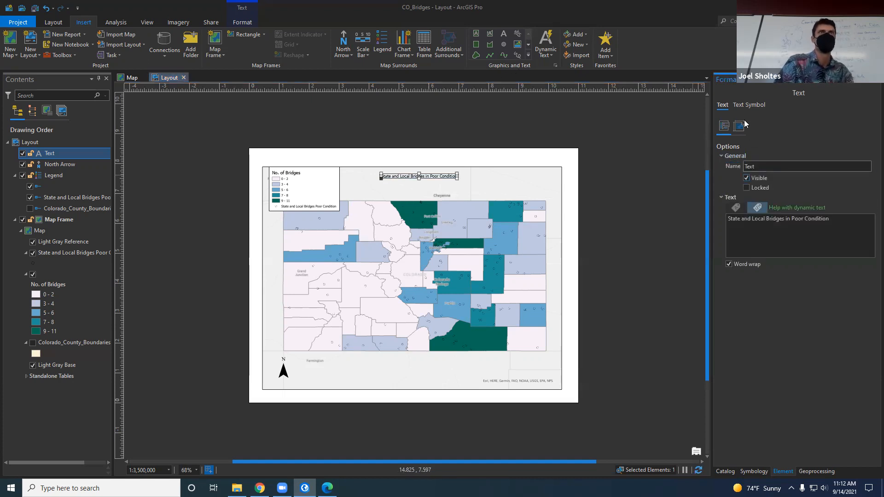
click(741, 106)
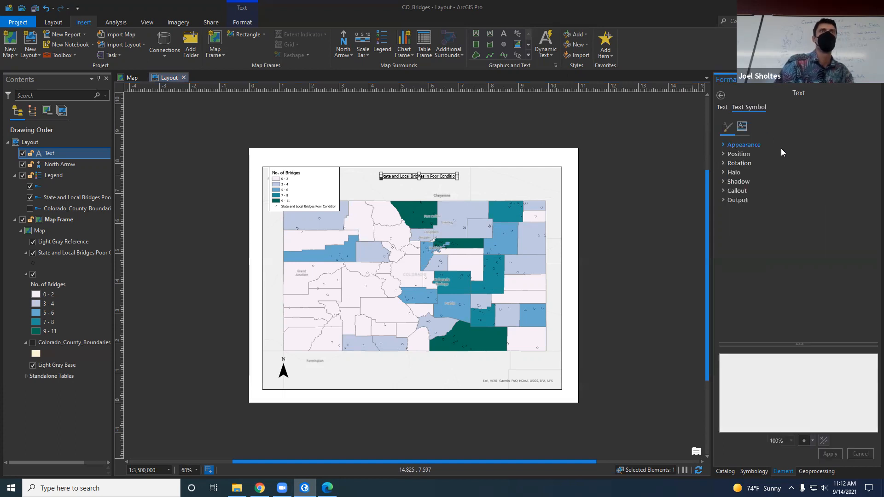
click(726, 146)
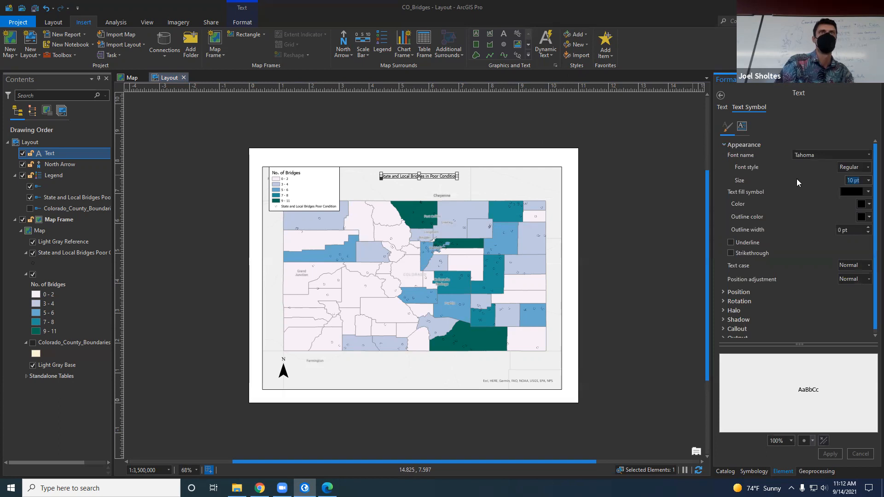
text(36)
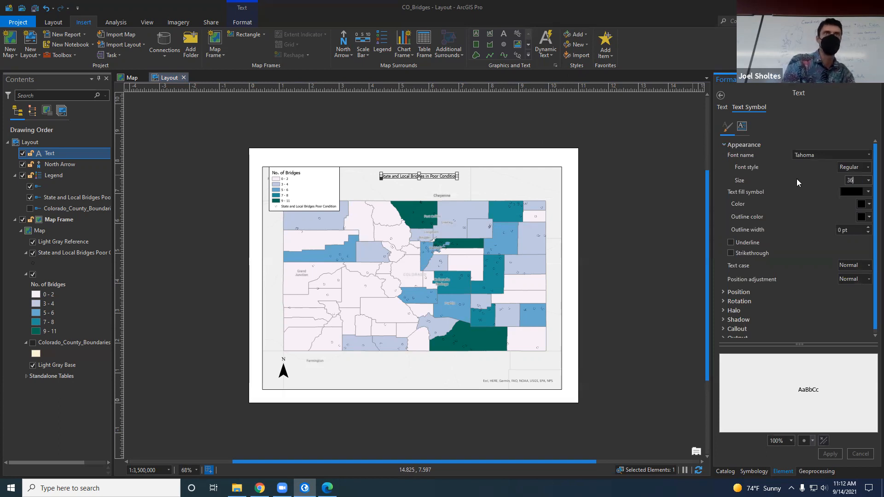
key(Return)
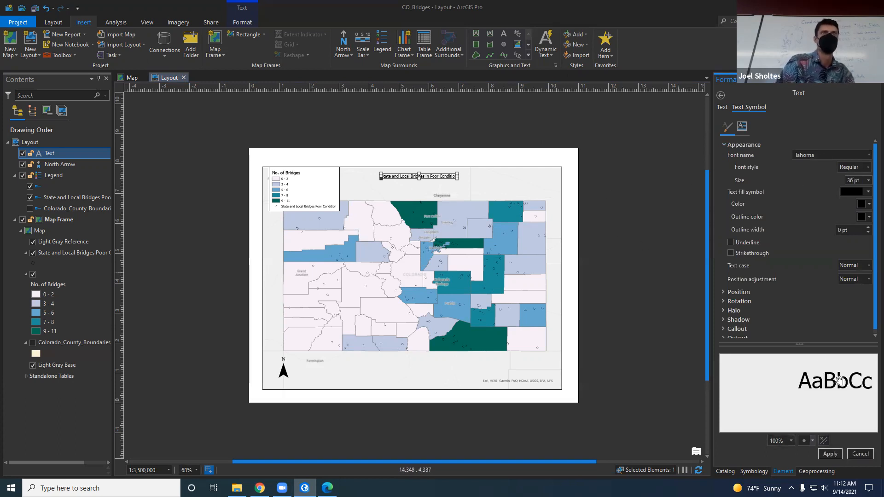
click(867, 269)
click(867, 269)
click(867, 280)
click(868, 280)
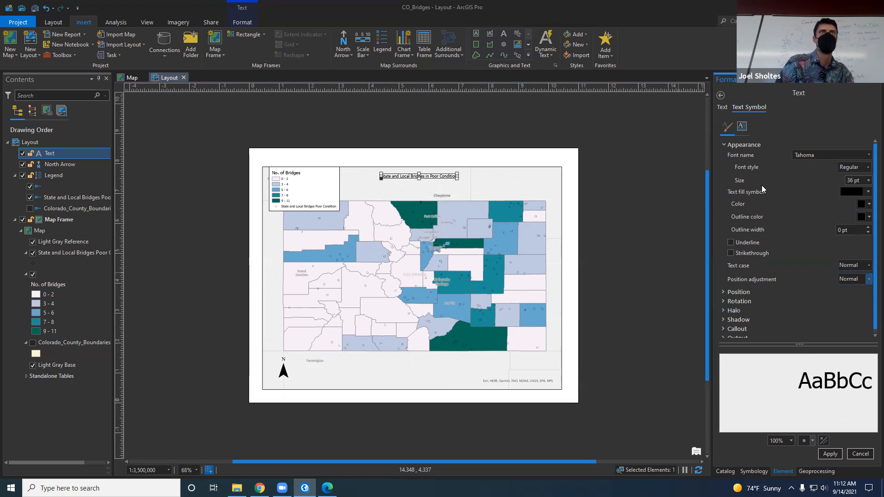
click(868, 167)
click(851, 183)
click(830, 454)
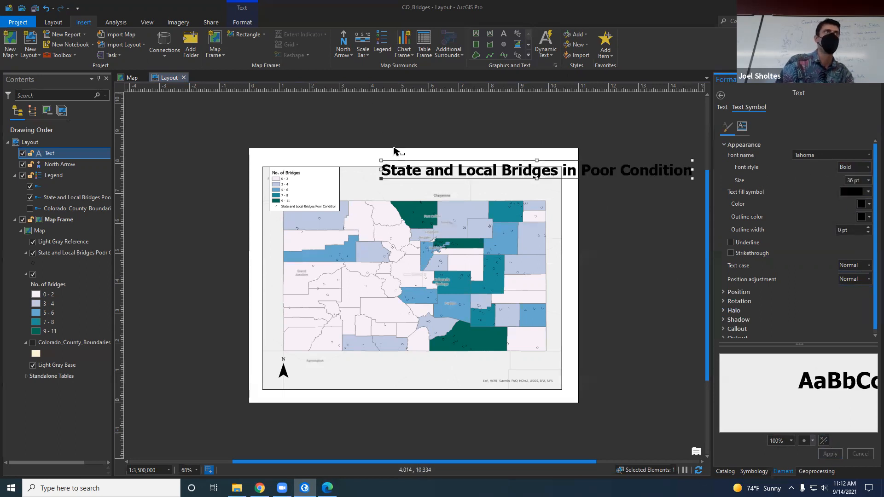
Move the title next to the legend just above Colorado's northern border and set its font size to 24 pt
drag(407, 175, 345, 213)
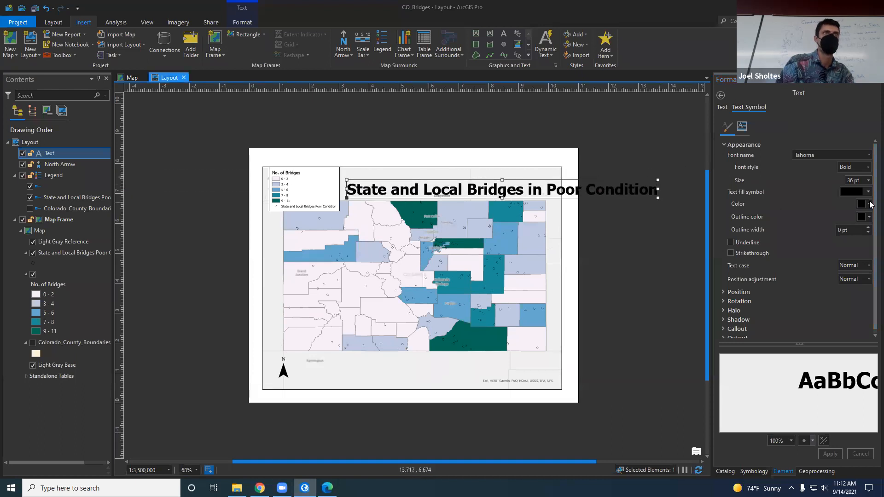
drag(859, 180, 806, 180)
text(24)
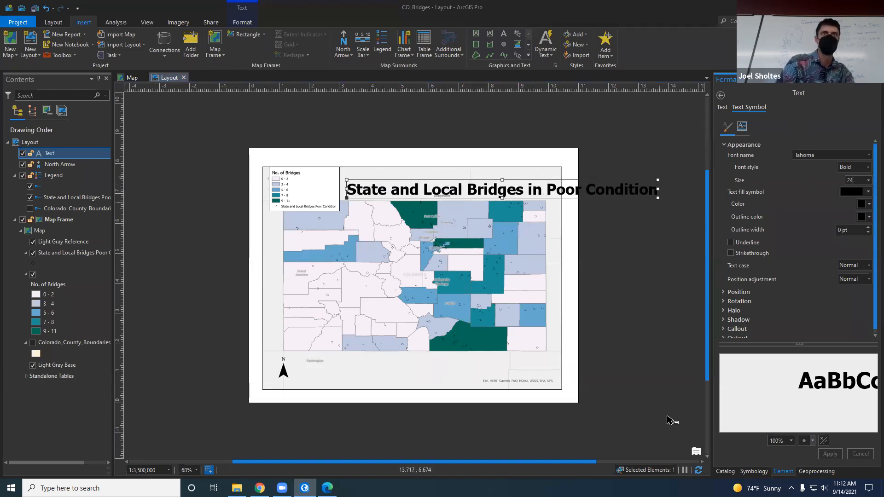
key(Return)
click(830, 454)
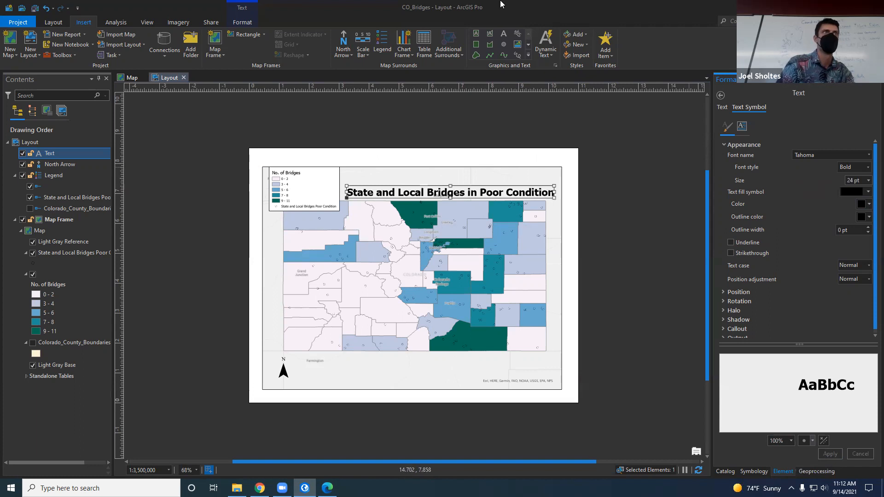
Apply the pending title text formatting and nudge the title slightly north and west, farther from Colorado's northern border
click(395, 185)
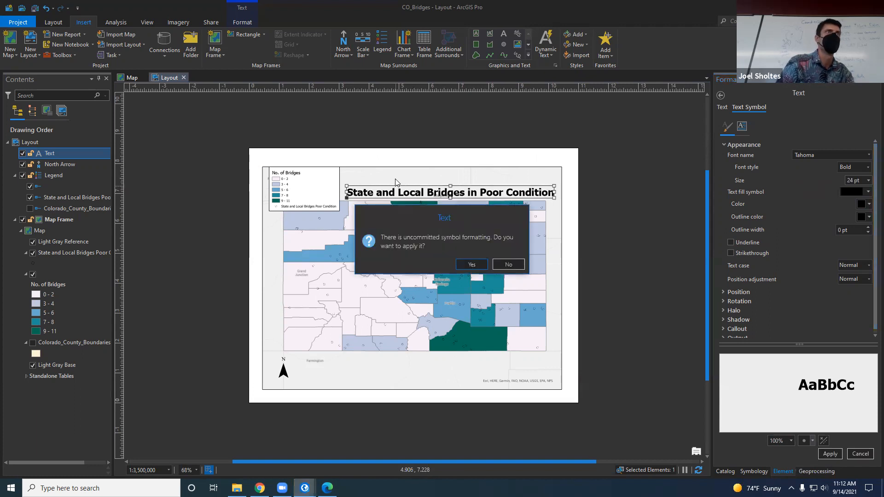
click(471, 265)
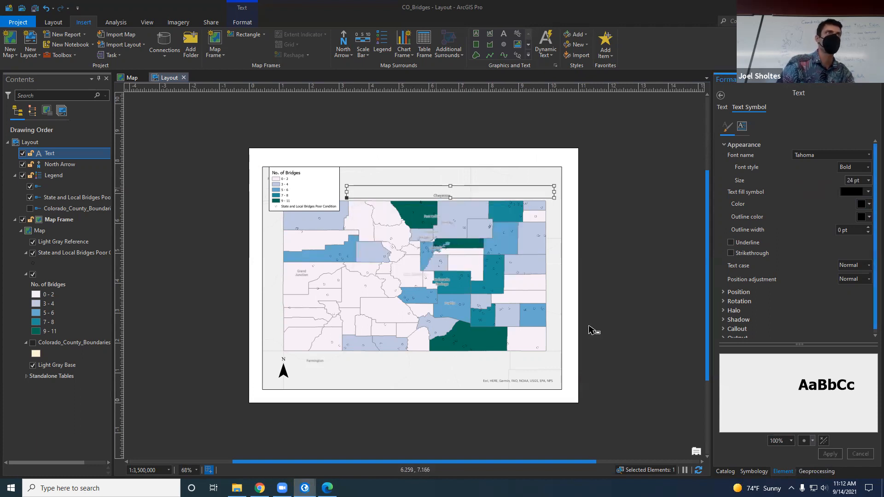
click(424, 181)
click(424, 188)
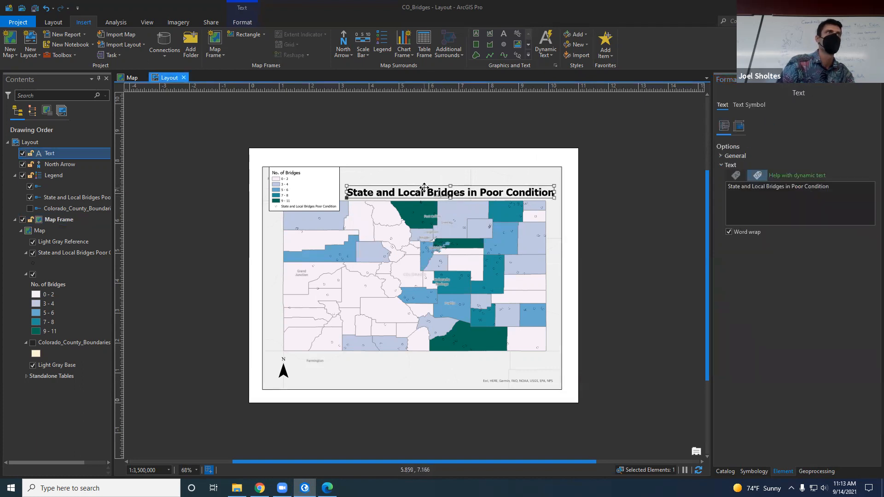
click(422, 184)
click(450, 194)
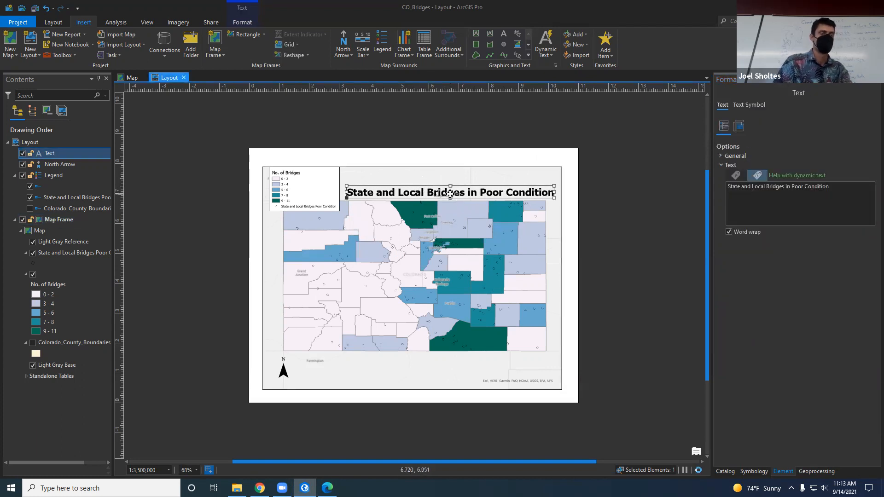
scroll(451, 193, up, 1)
key(Up)
key(Up)
key(Up)
key(Up)
key(Up)
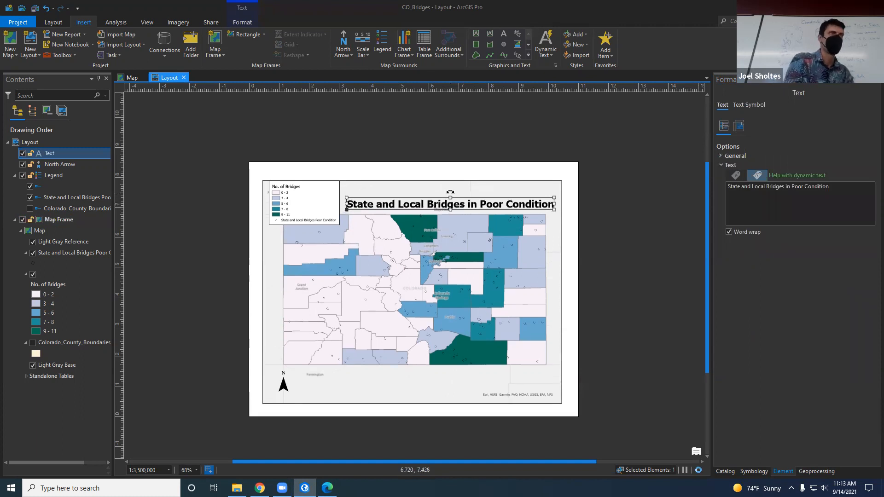
key(Left)
key(Down)
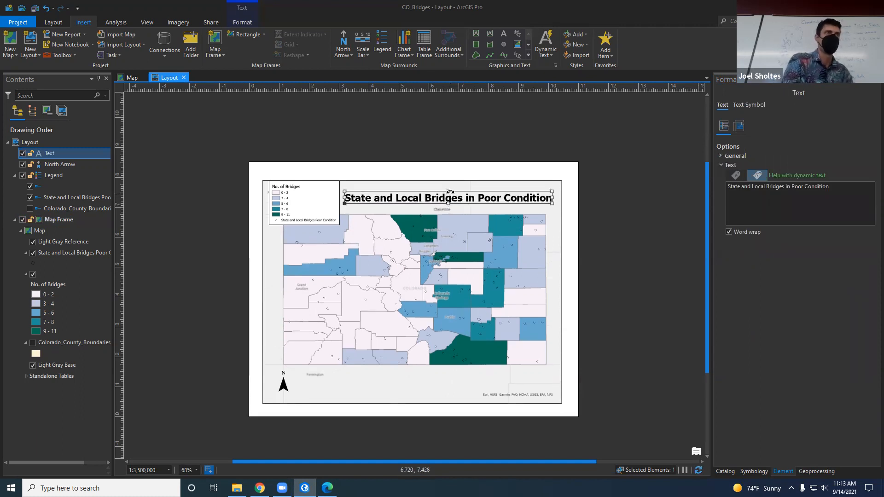
click(626, 261)
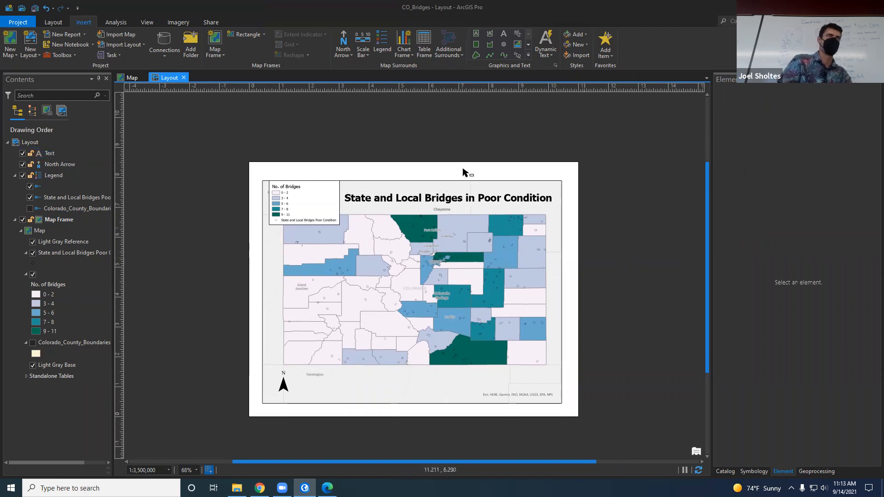
click(389, 200)
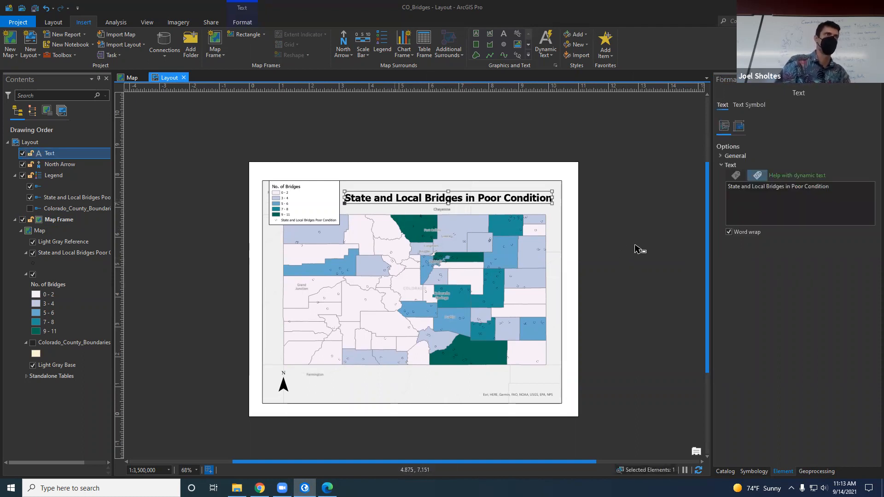
key(Down)
key(Up)
key(Right)
key(Left)
key(Left)
key(Right)
key(Up)
key(Down)
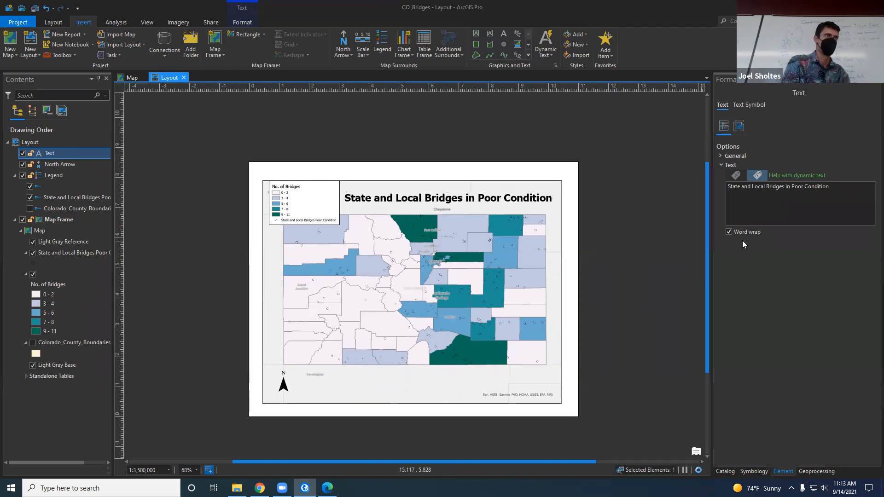
Move the legend to the map frame's southeast corner and place the north arrow inside the legend box, east of the class labels
click(309, 201)
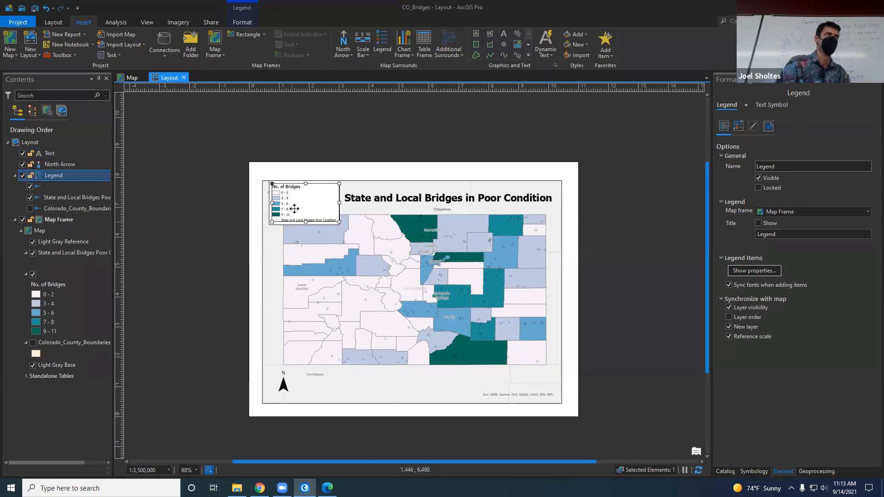
drag(354, 289, 514, 386)
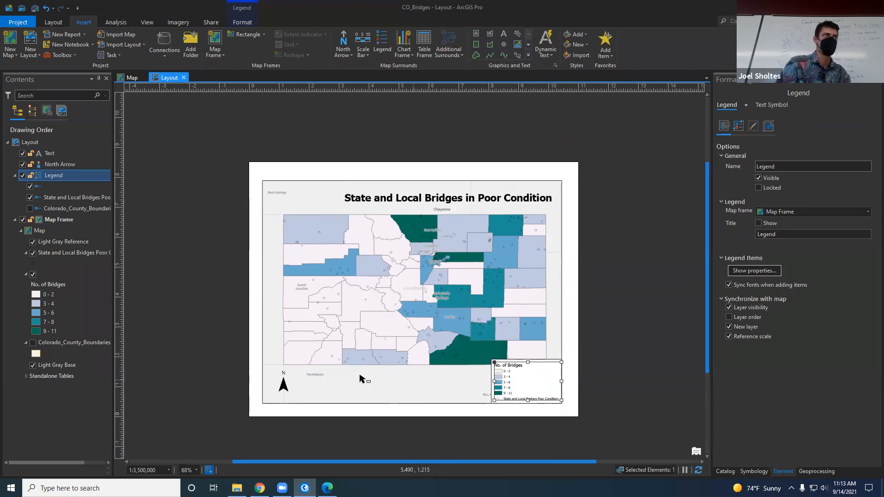
click(290, 388)
drag(290, 388, 539, 383)
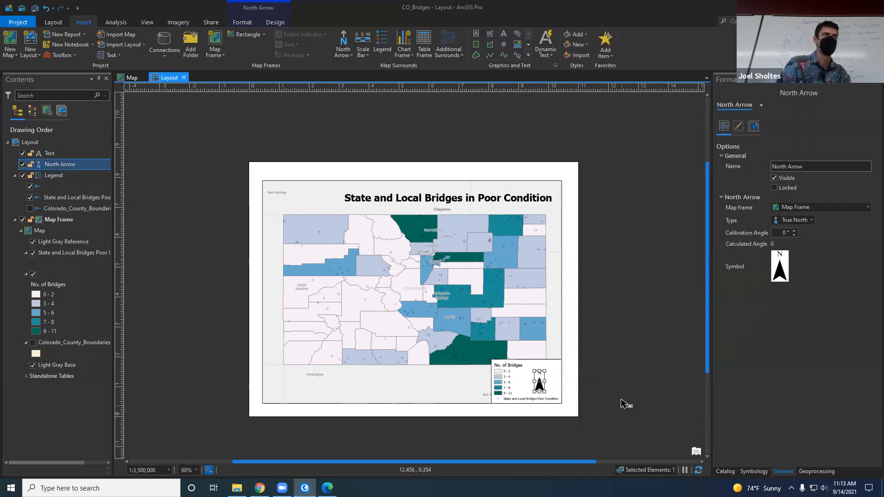
click(622, 400)
Shift the map frame slightly toward the northwest and center the title above Colorado
click(433, 300)
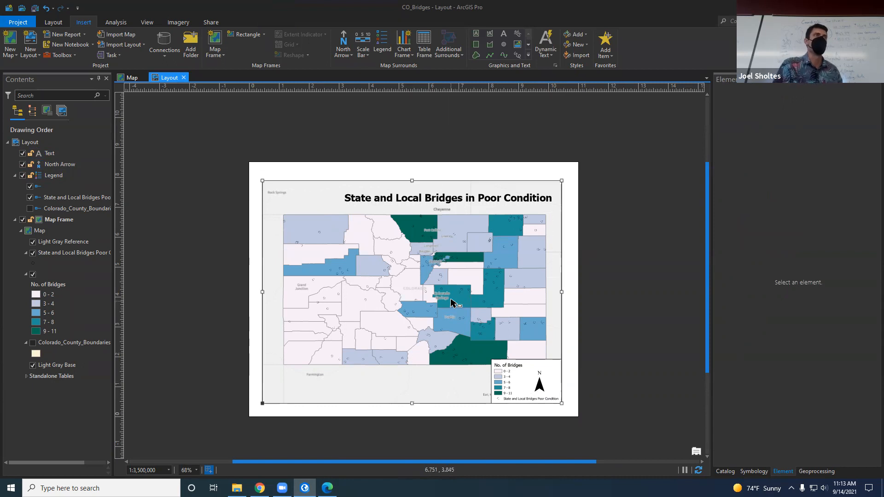
drag(433, 300, 428, 296)
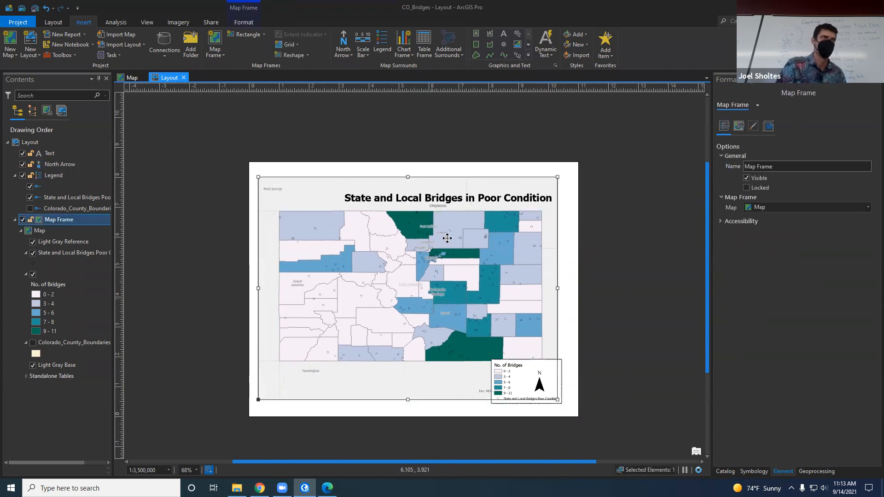
click(422, 193)
drag(422, 193, 374, 196)
click(581, 316)
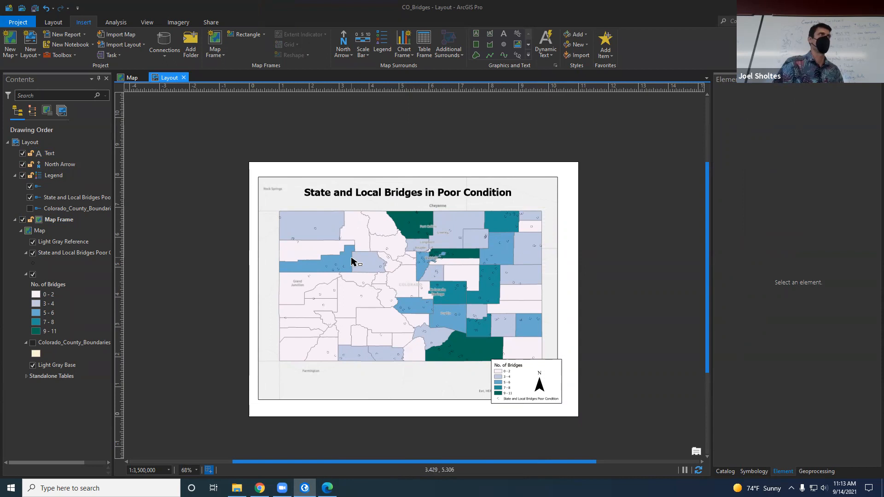
Set the XY coordinate system of the map itself to WGS 1984
click(132, 78)
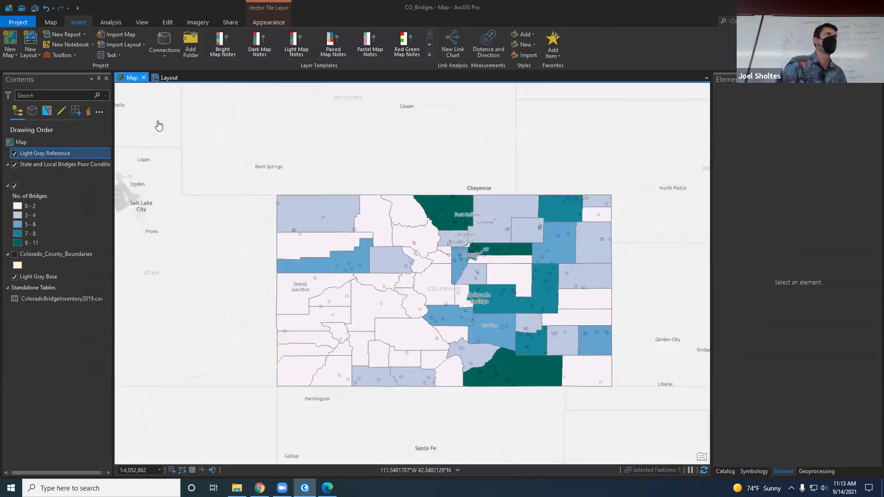
right_click(24, 143)
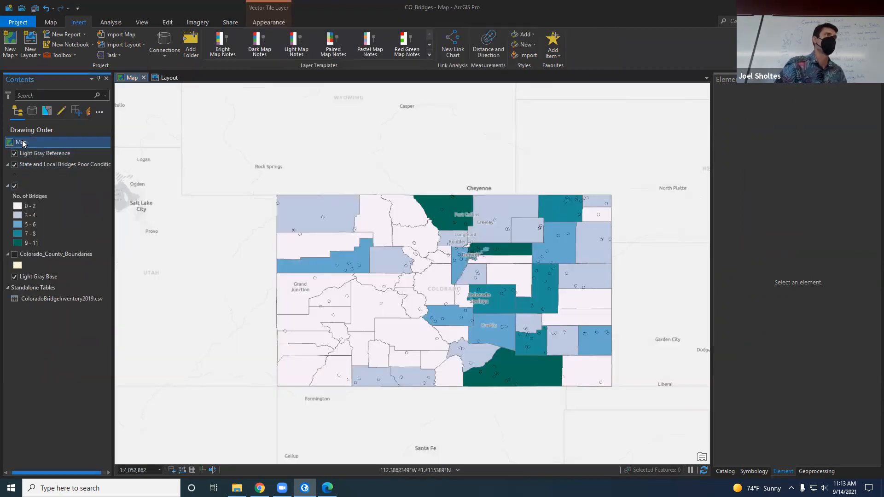
click(48, 321)
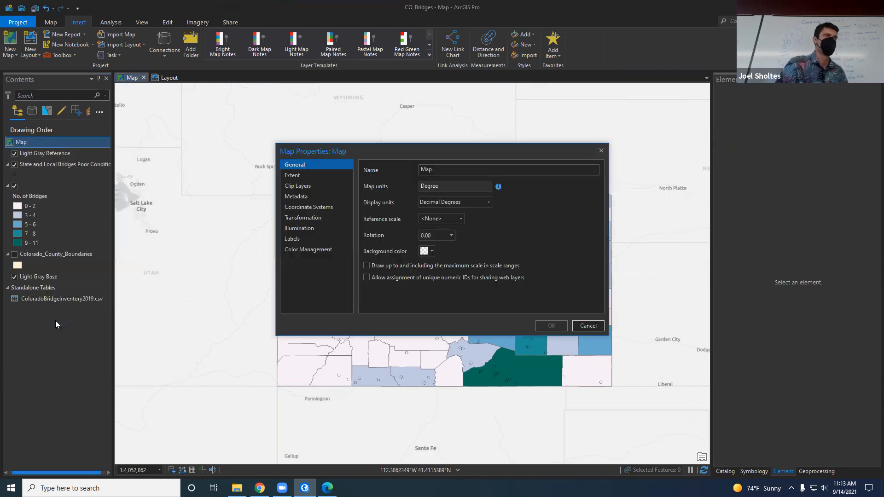
click(320, 207)
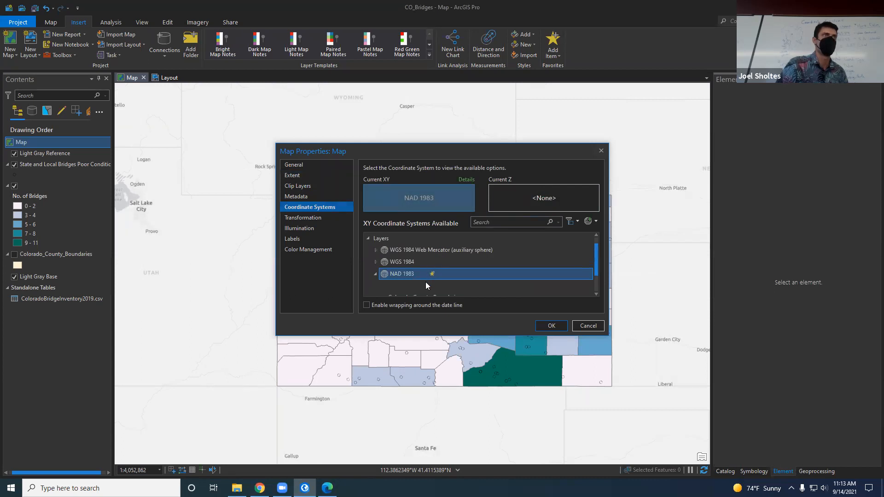
scroll(405, 271, down, 1)
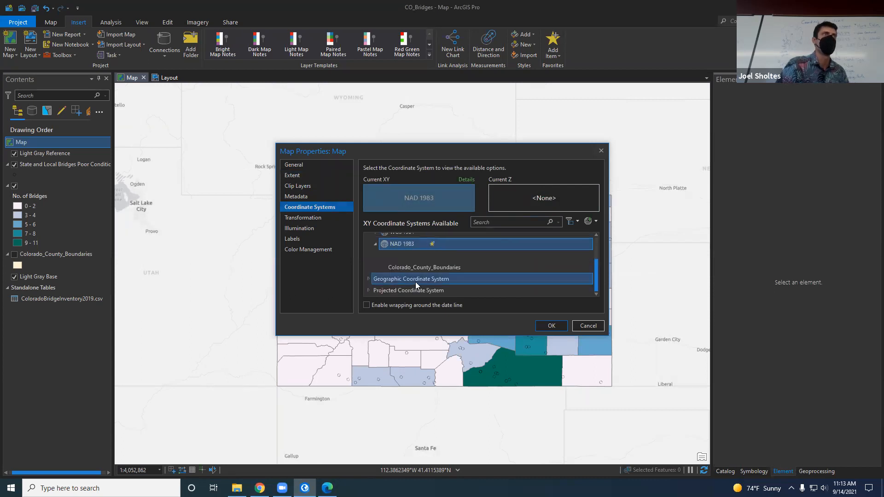
scroll(414, 265, up, 2)
click(409, 274)
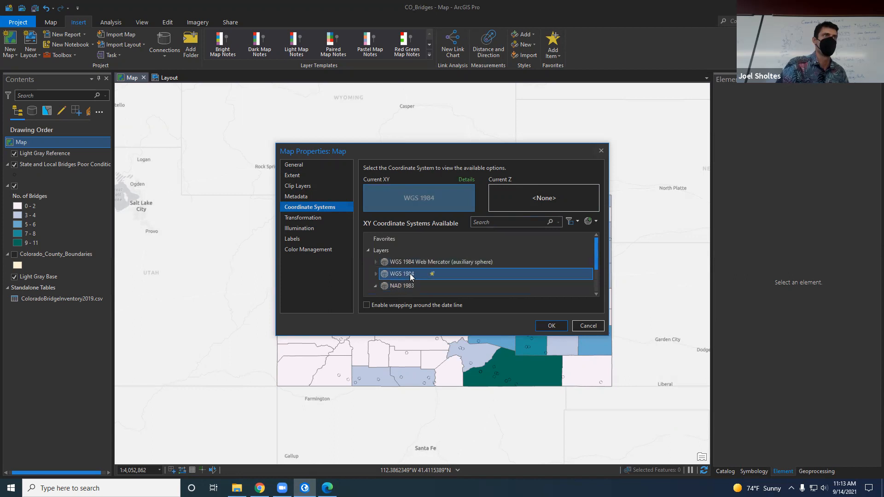
click(564, 326)
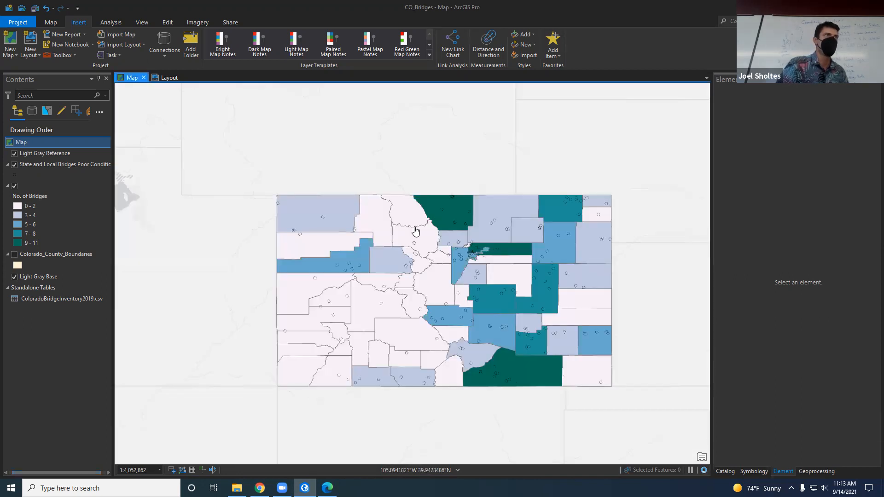
Reopen the map's coordinate system settings and search the available XY systems for "colorado"
right_click(35, 142)
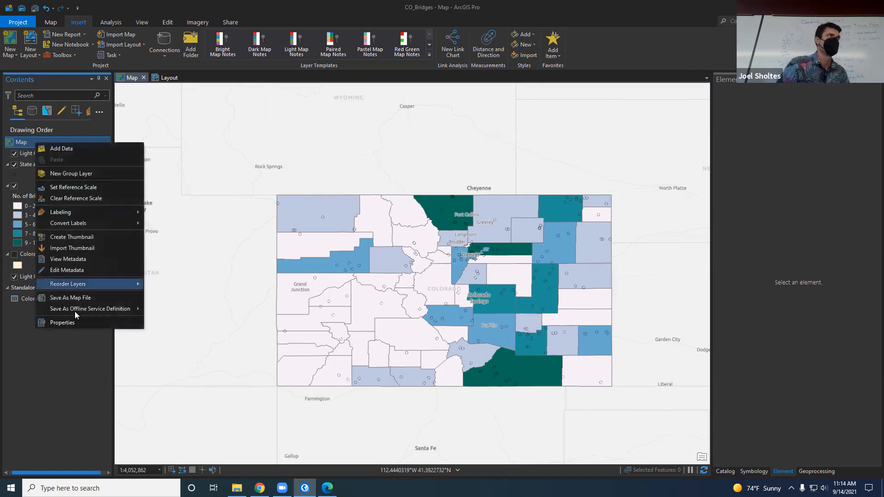
click(78, 324)
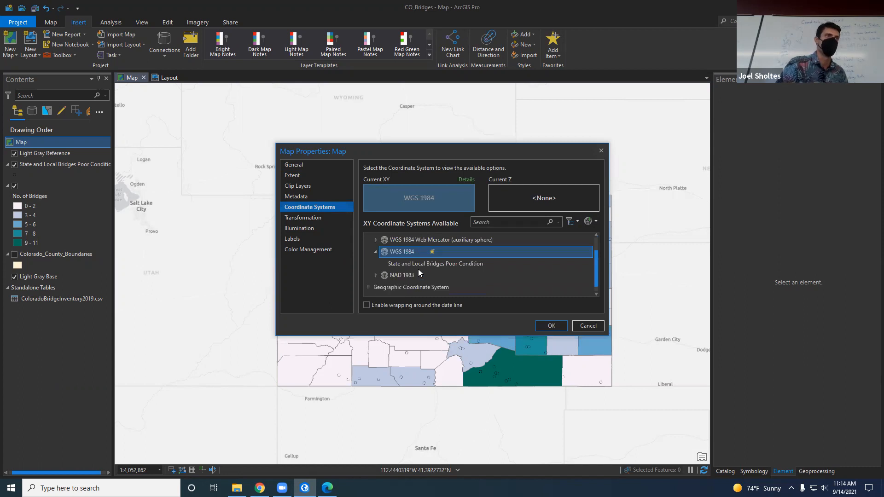
click(410, 286)
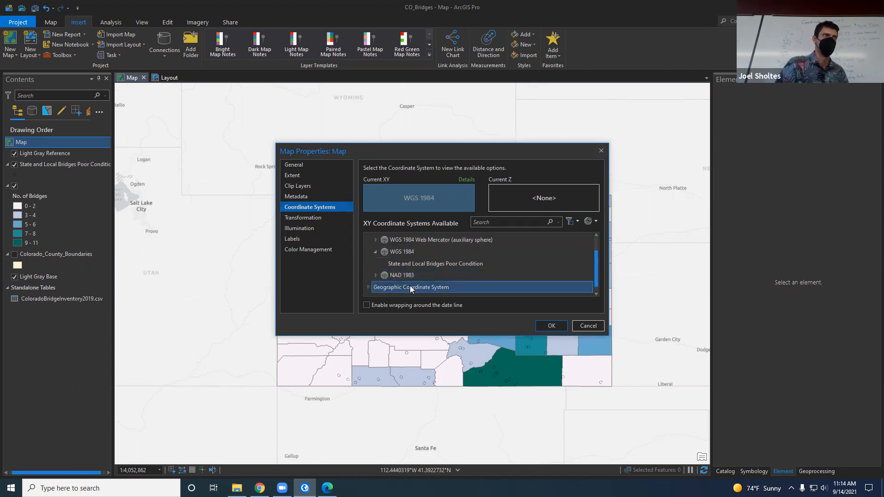
click(398, 289)
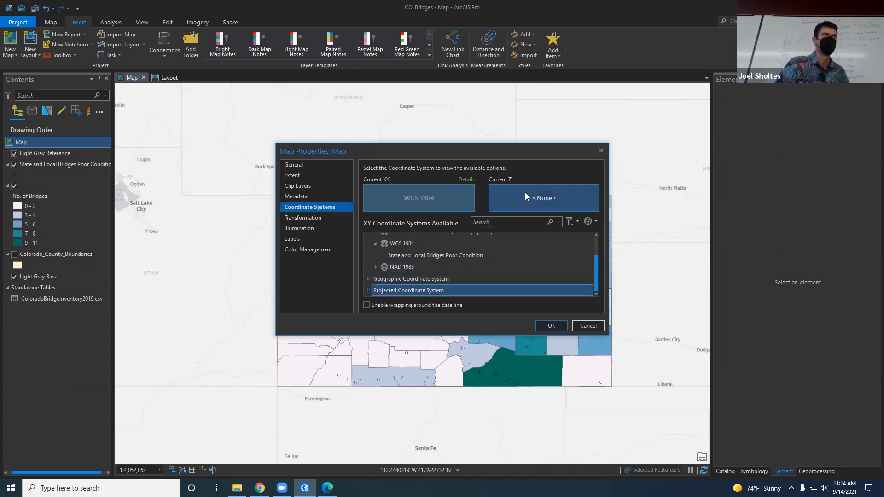
click(492, 223)
text(colorado)
key(Return)
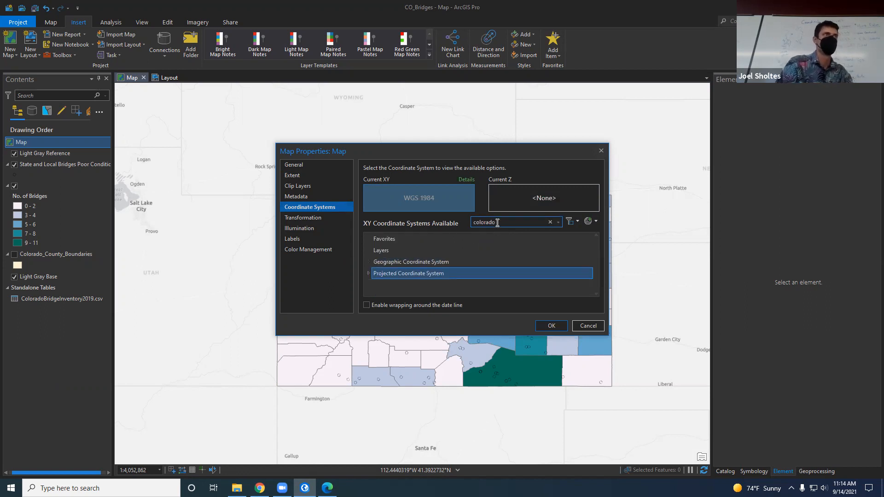
Search the available XY coordinate systems for "utm 12n" and for "utm"
drag(498, 223, 322, 223)
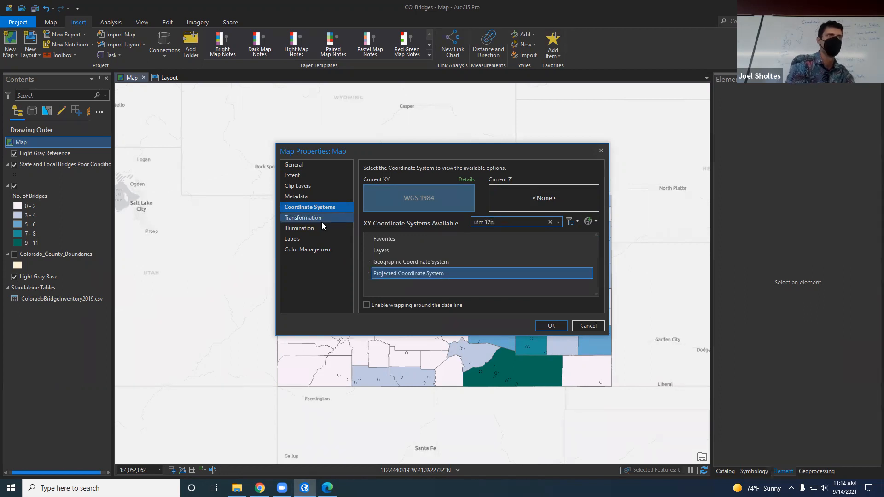
click(505, 222)
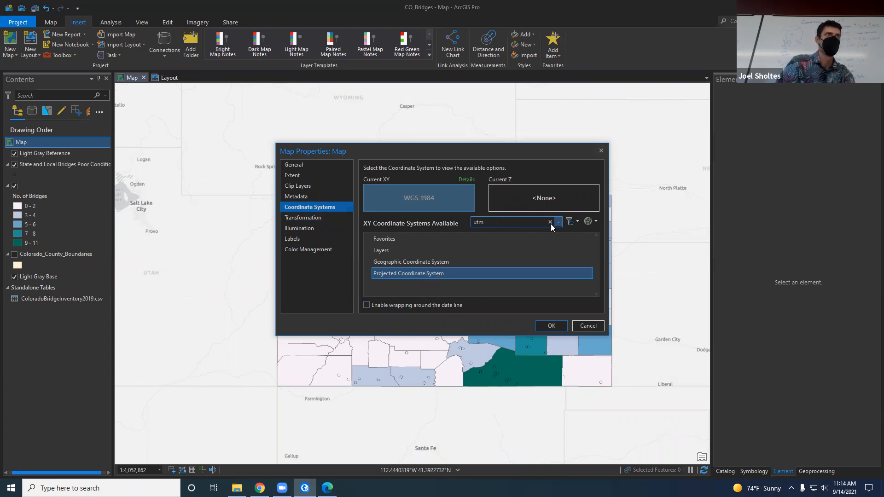
click(387, 249)
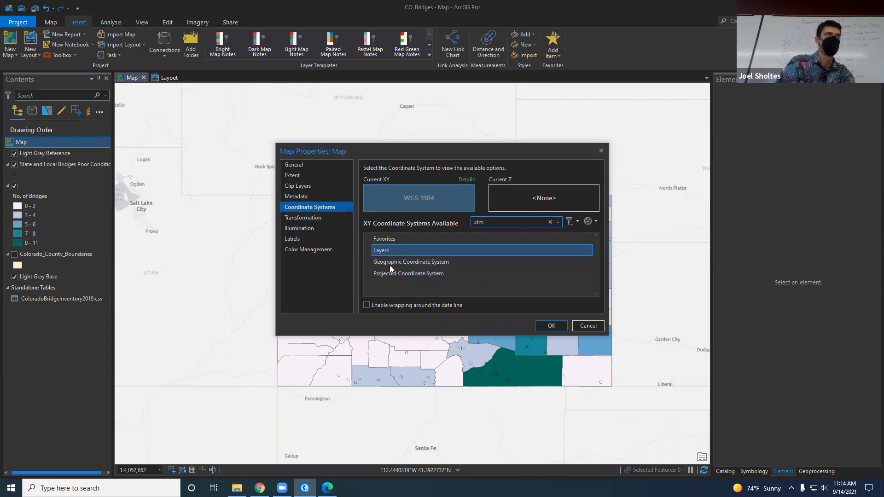
click(390, 271)
Search for "colorado" again and set the map's coordinate system to NAD 1983 StatePlane Colorado Central FIPS 0502 (US Feet)
key(BackSpace)
key(BackSpace)
key(BackSpace)
text(colorado)
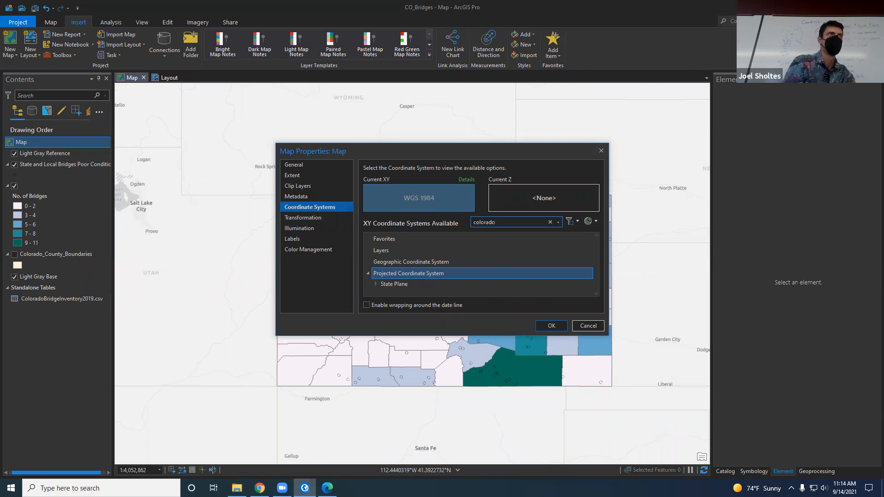
click(388, 282)
scroll(388, 281, down, 3)
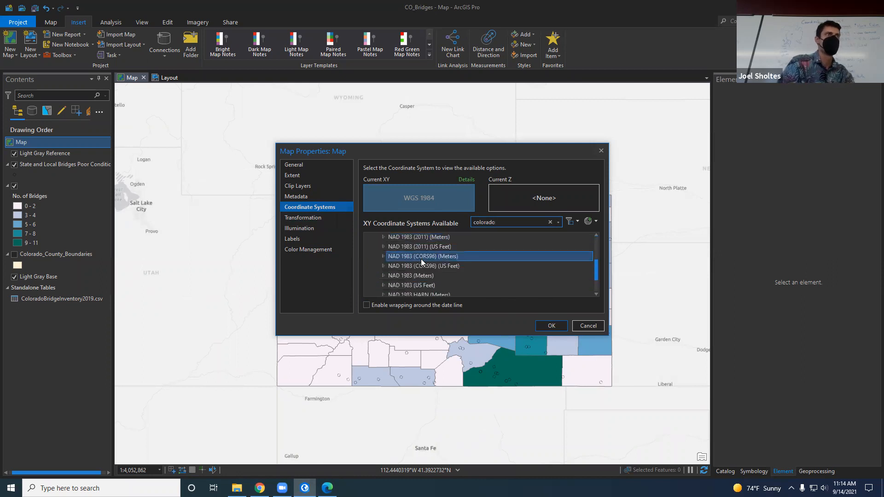
click(383, 285)
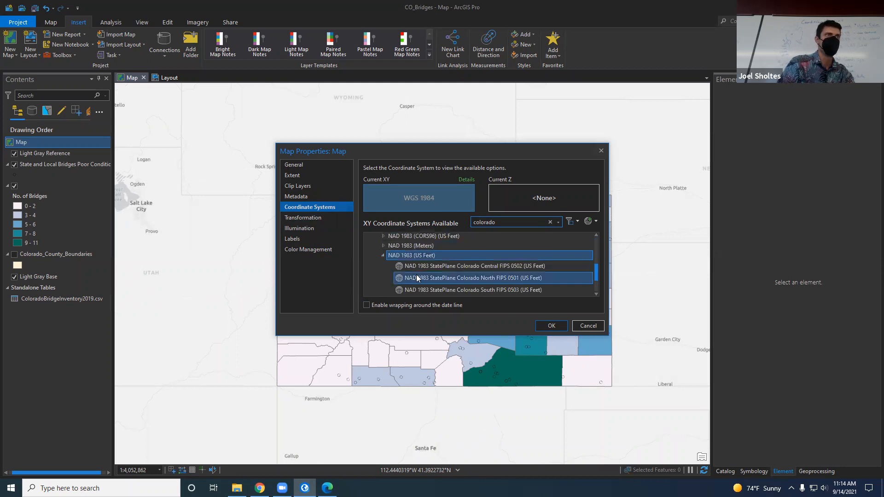
click(445, 268)
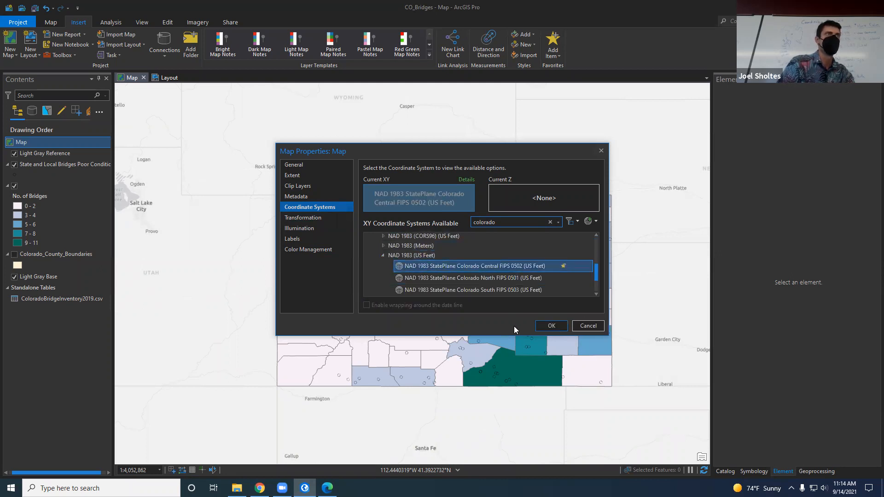
click(550, 326)
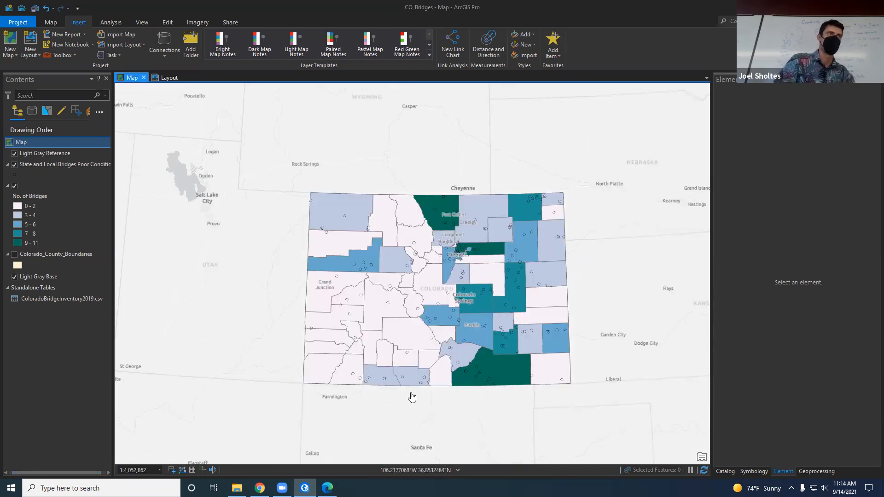
Check the layout, save the project, and return to the map view
click(169, 78)
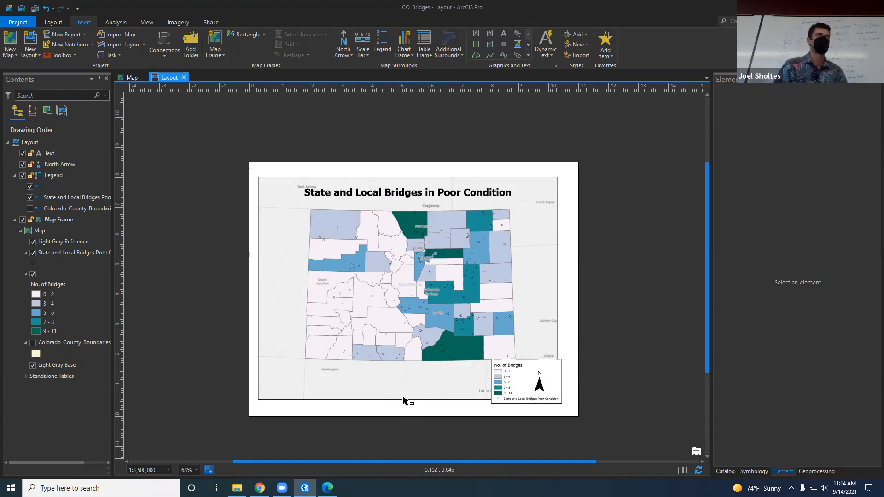
click(35, 8)
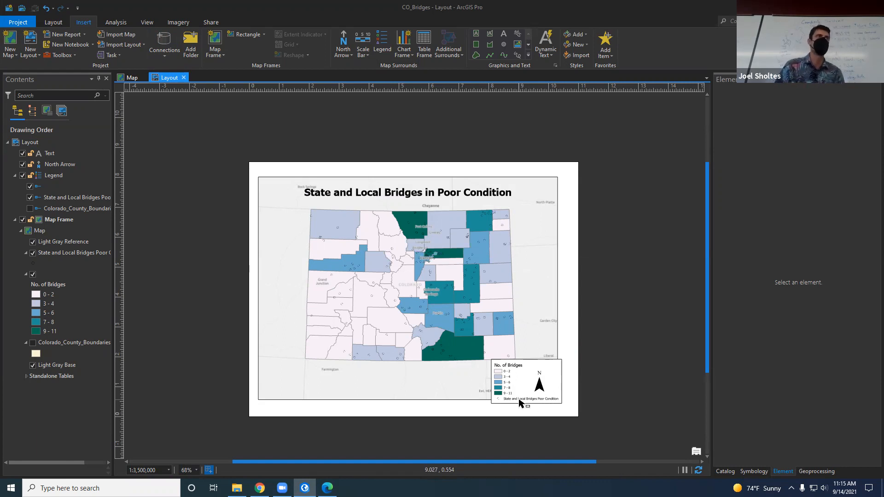
click(130, 77)
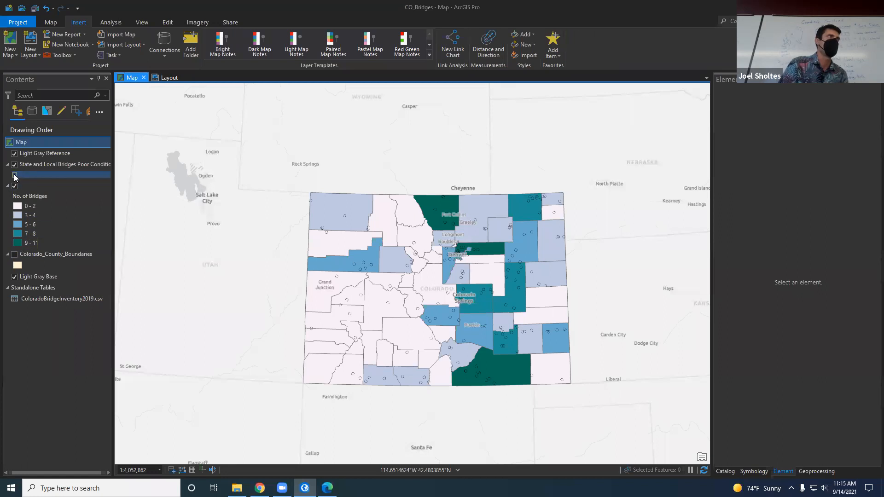
click(15, 177)
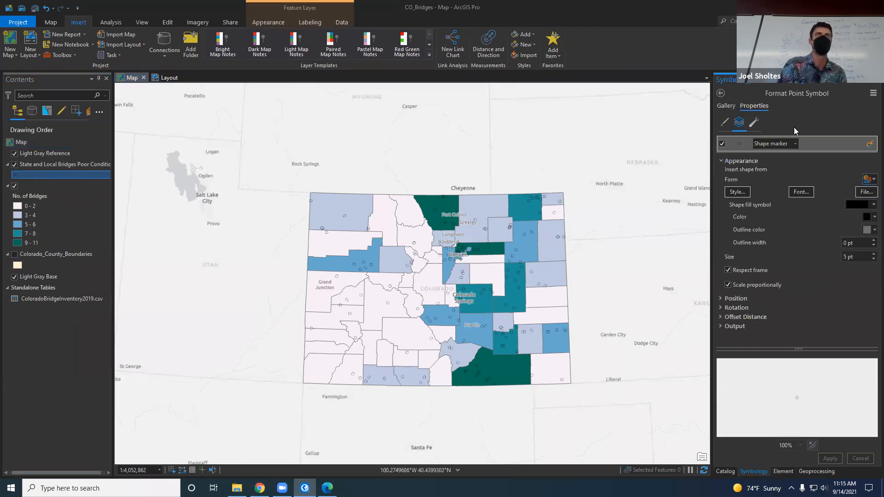
click(756, 123)
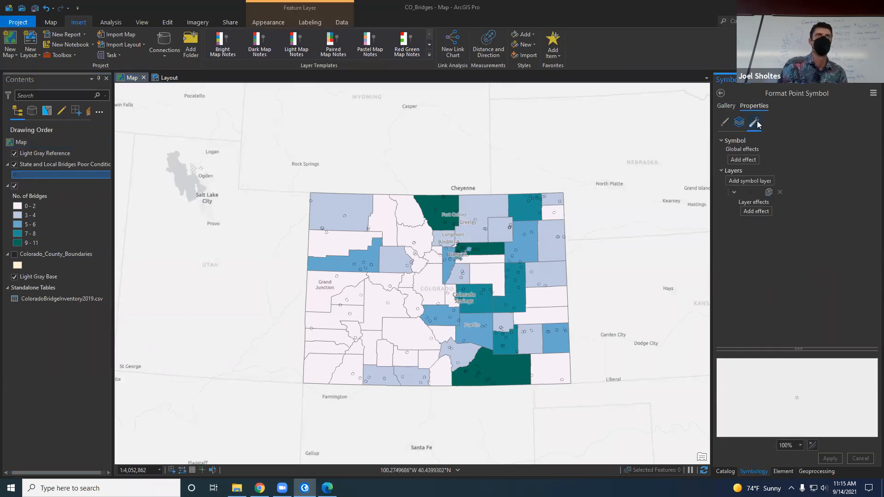
click(738, 123)
click(721, 93)
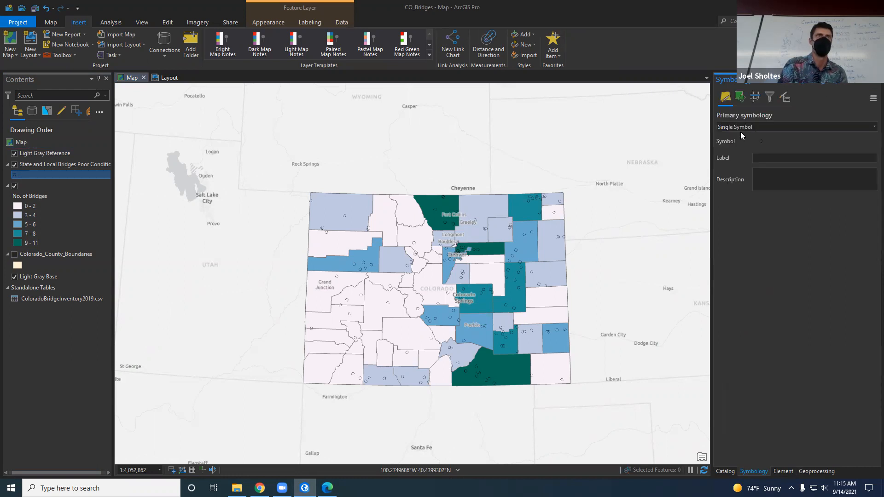
right_click(46, 165)
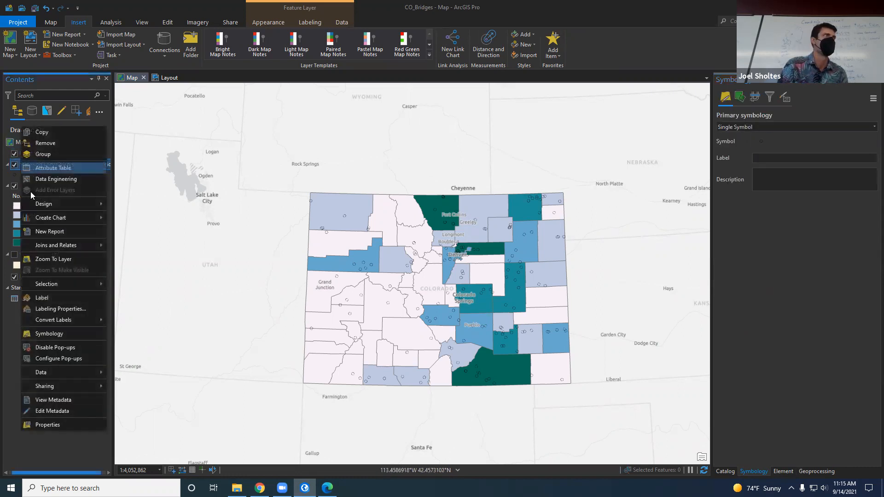
click(46, 425)
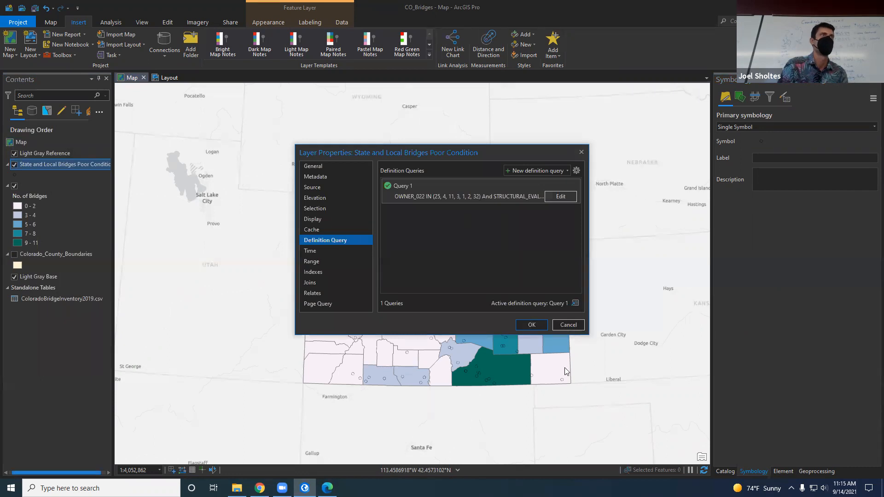
click(560, 323)
Change the point symbol of the State and Local Bridges Poor Condition layer to Circle 1
click(15, 175)
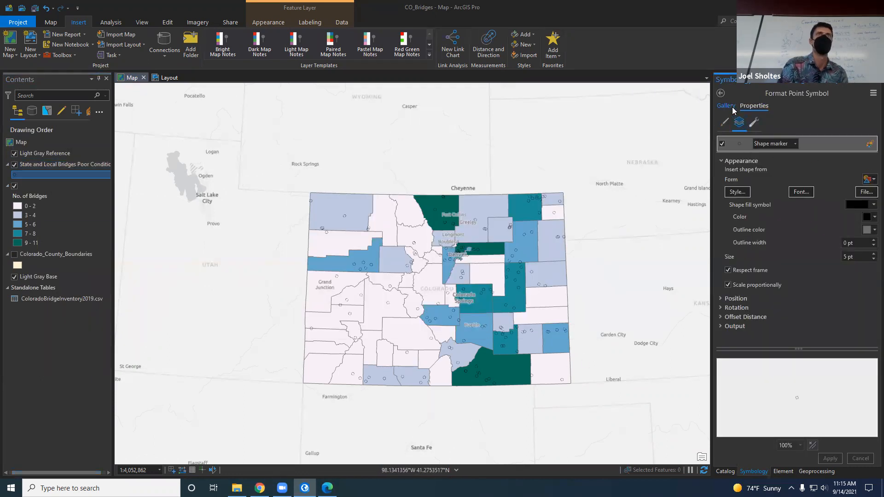
click(726, 106)
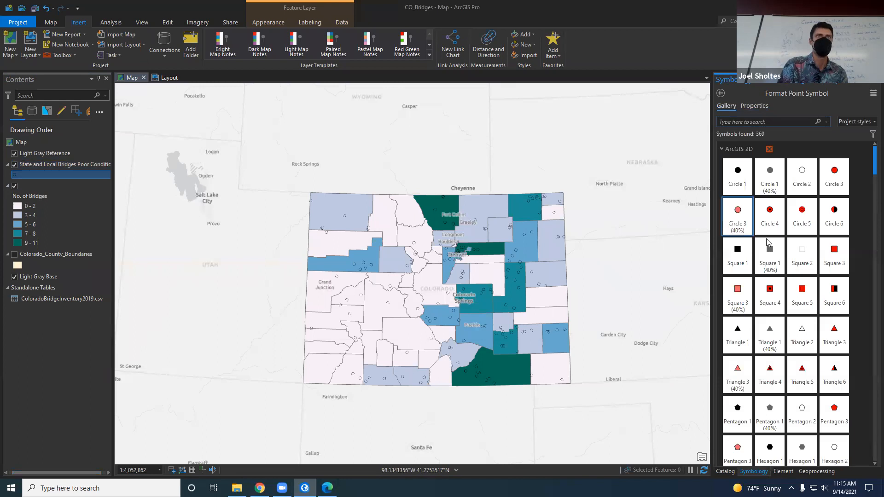
click(737, 173)
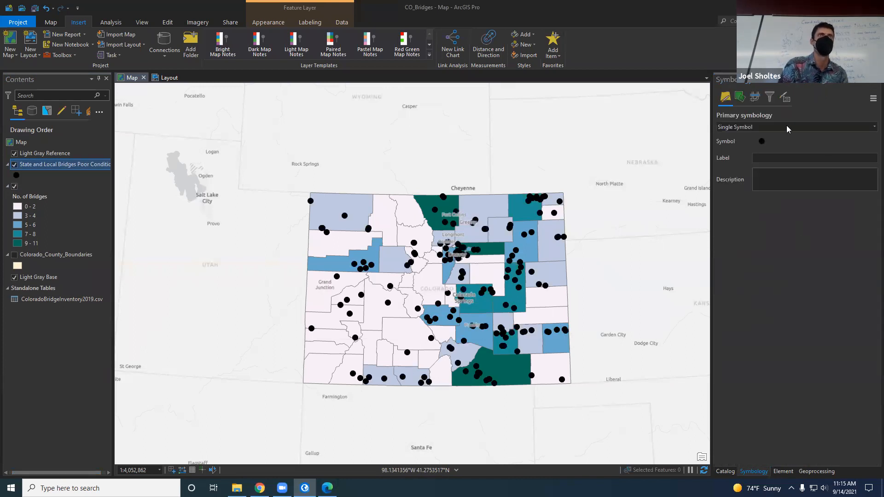
Set the size of the bridge points' black circle marker to 5 pt and apply it
click(761, 142)
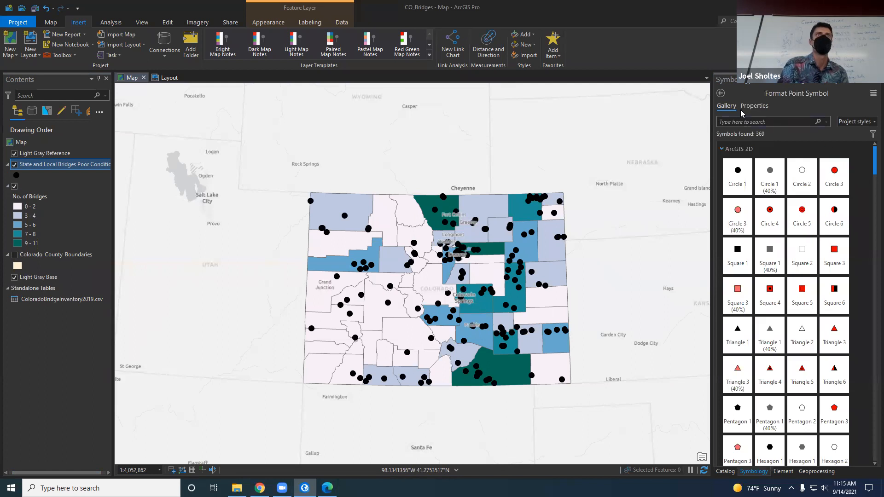
click(752, 107)
triple_click(866, 257)
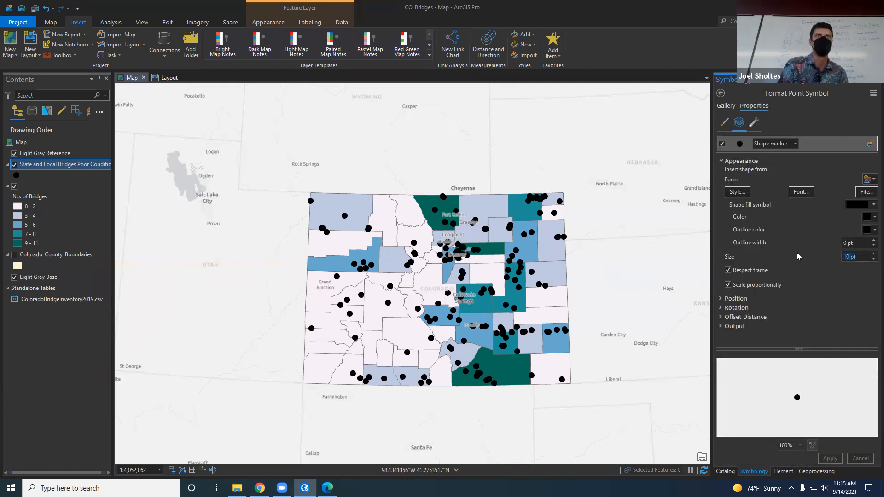
text(5)
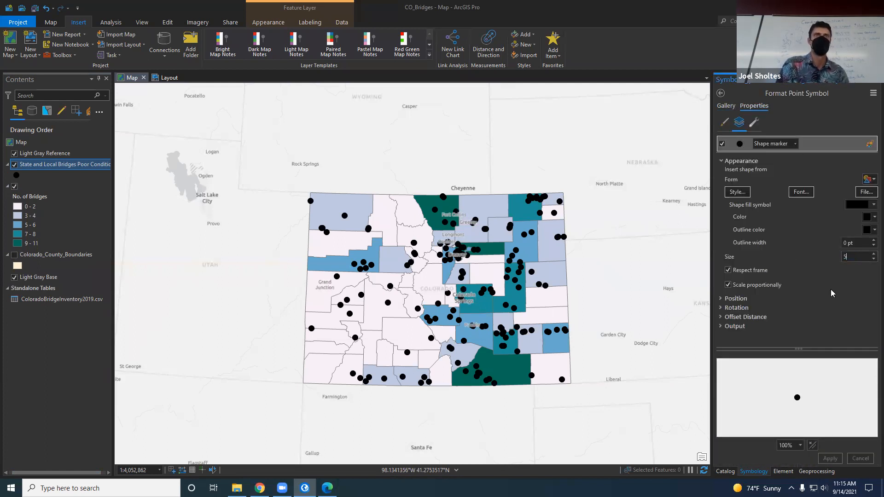
click(830, 458)
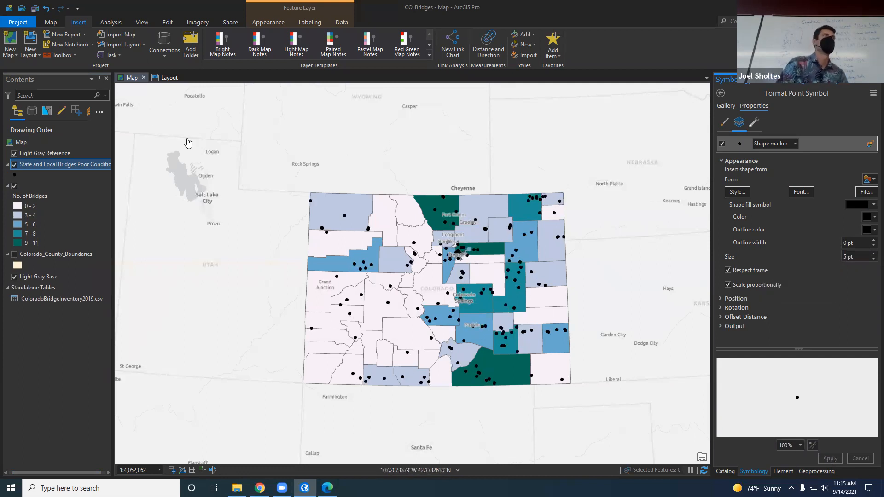
Open the export settings for the layout and examine the file type choice, output path, compression, resolution and PDF options
click(169, 78)
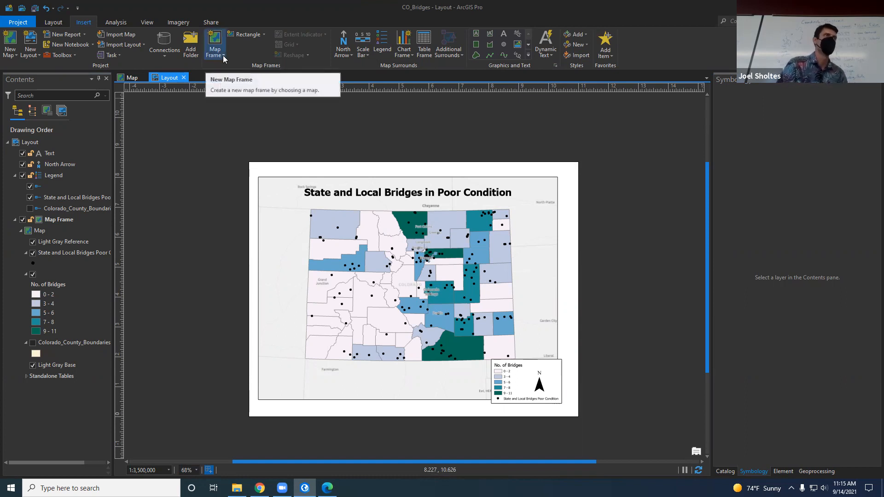
click(211, 22)
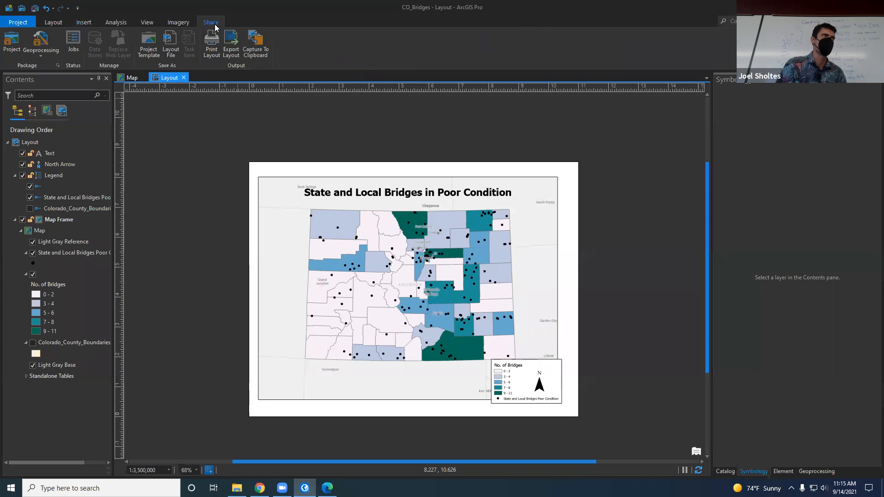
click(231, 43)
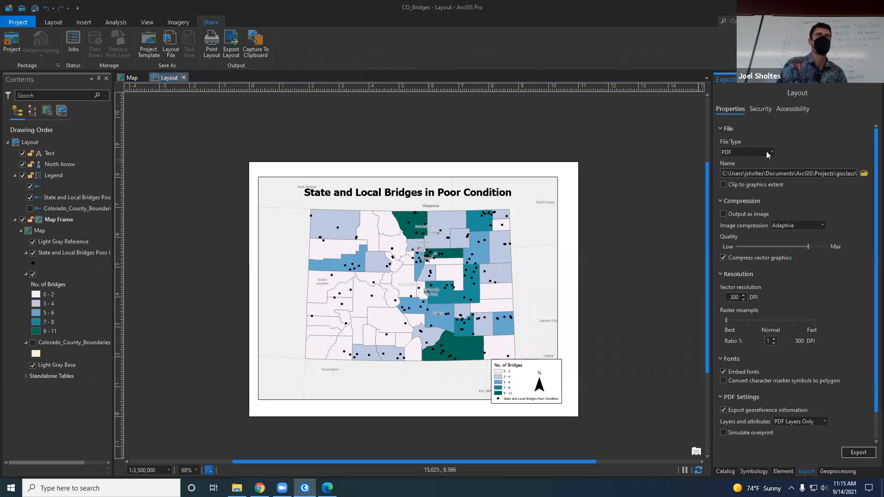
click(767, 153)
click(766, 153)
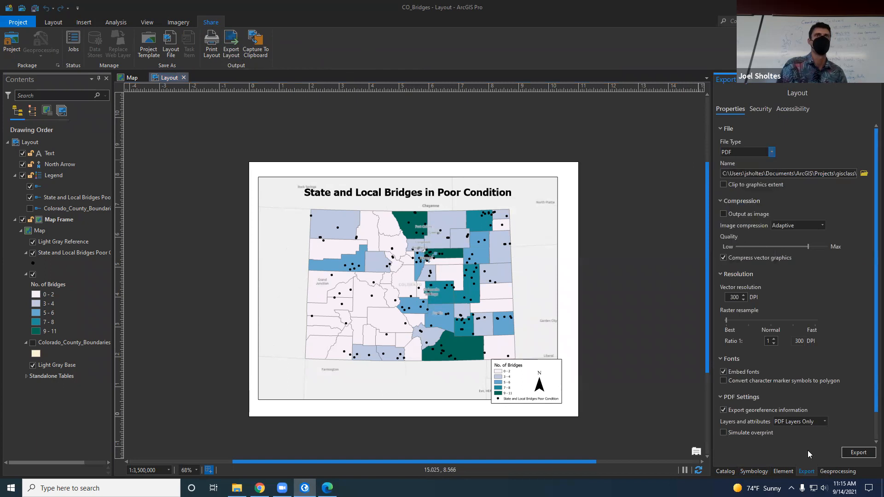
drag(829, 178, 856, 177)
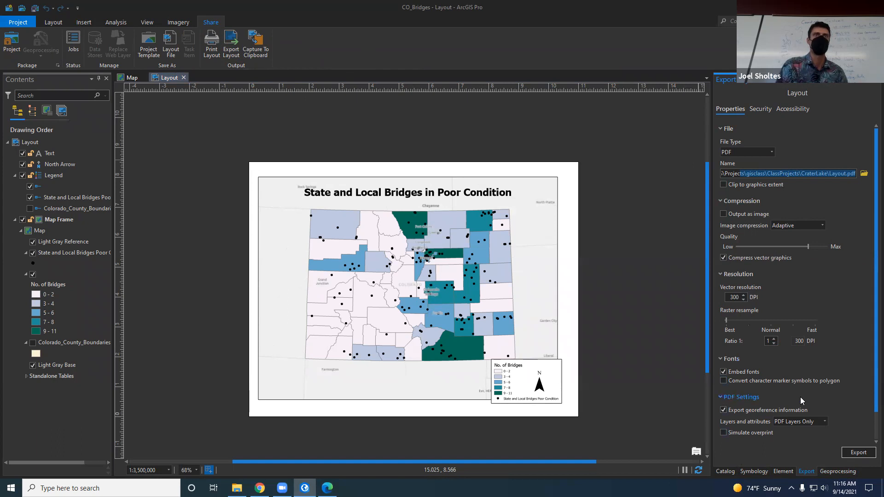
scroll(751, 414, down, 1)
scroll(750, 392, down, 1)
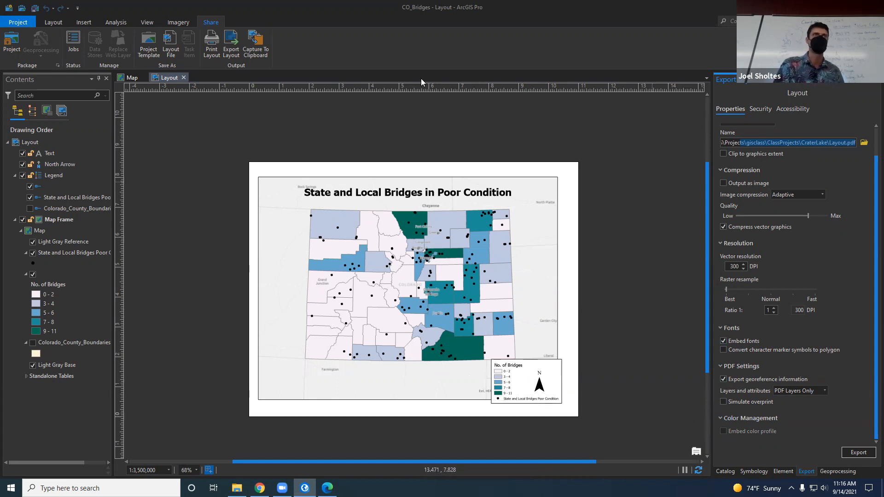
Save the project
click(34, 9)
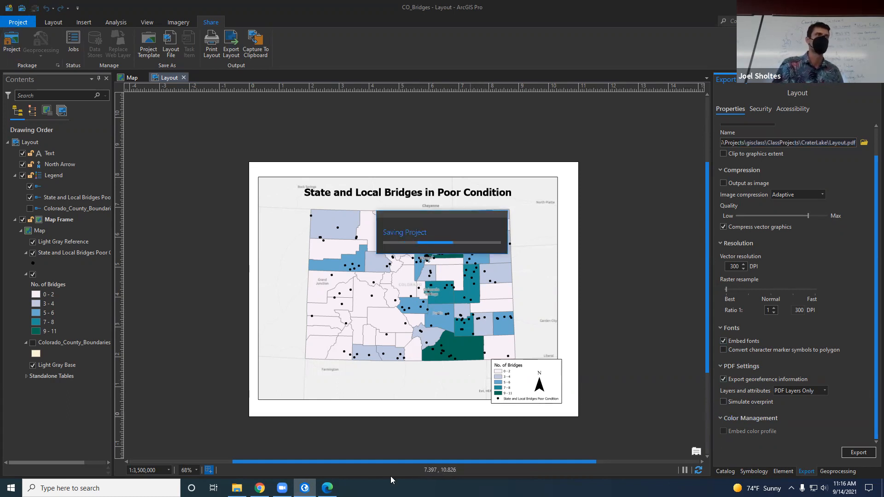